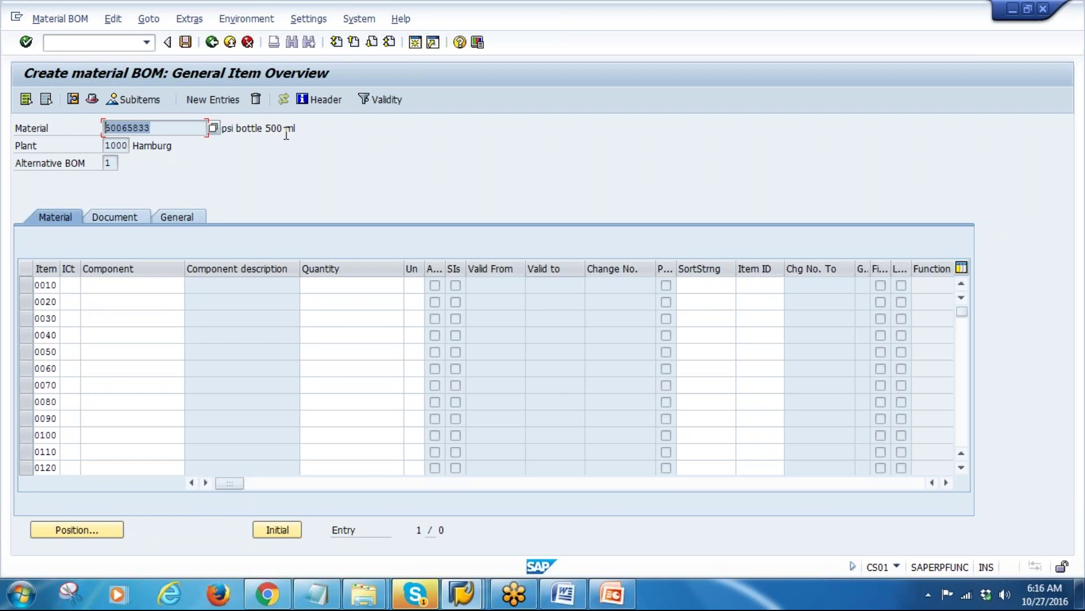
Switch to Notepad and list the components "Bulk Solution", "empty bottle" and "bottle caps" on separate lines below the transaction codes
left_click(317, 593)
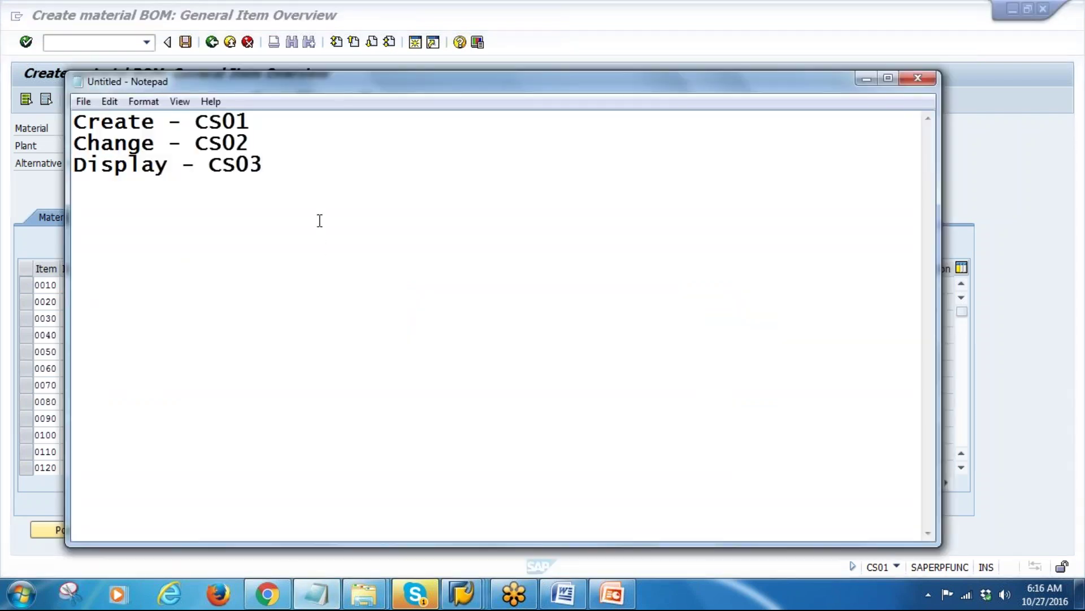
key("Return")
key("Return")
type("Bulk S")
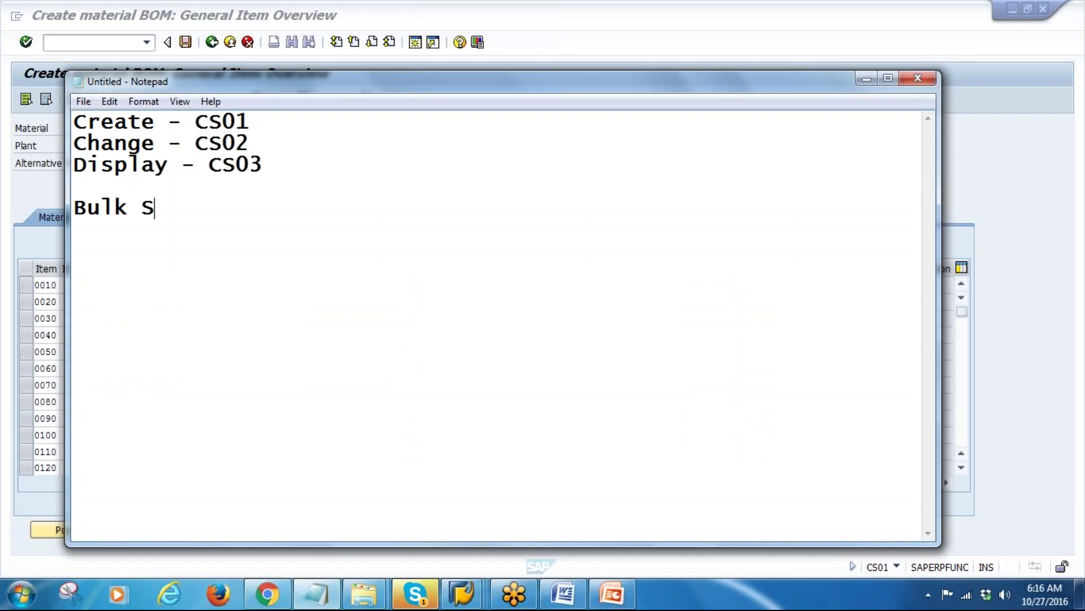
type("olution")
key("Return")
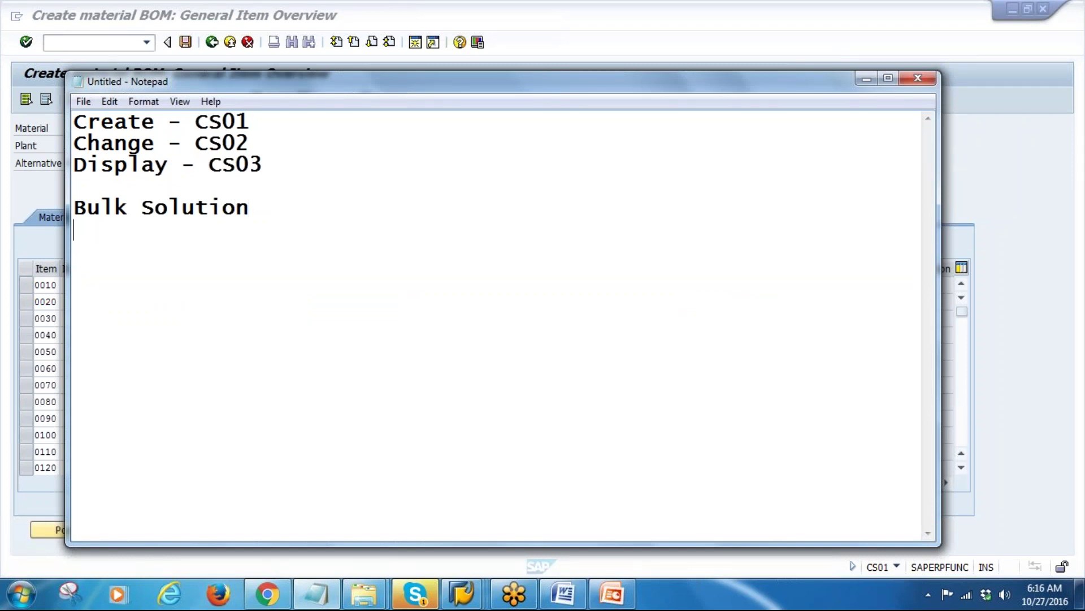
type("empty ")
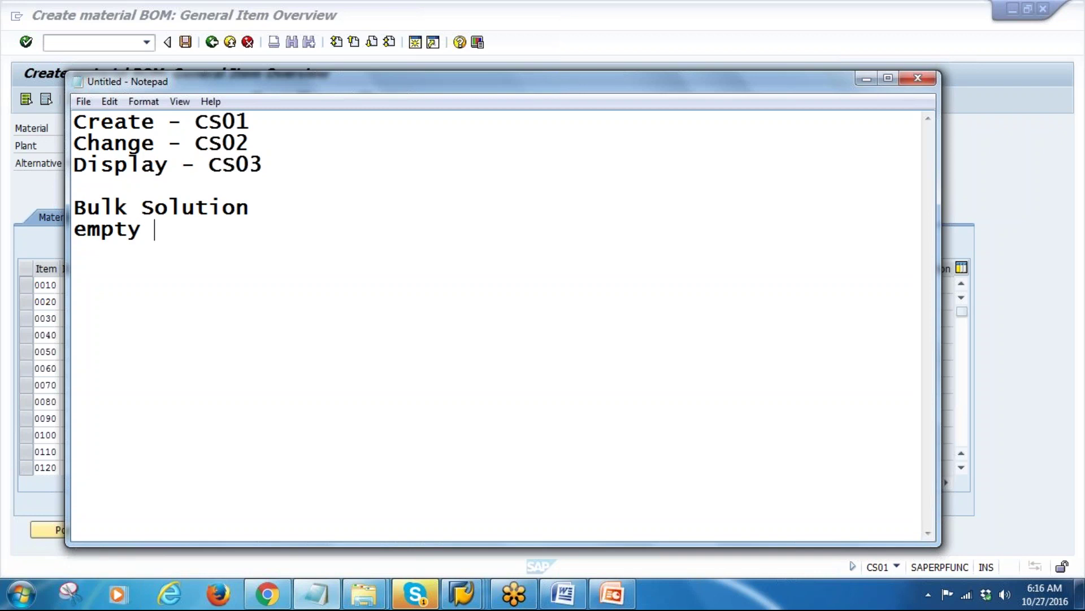
type("bottle")
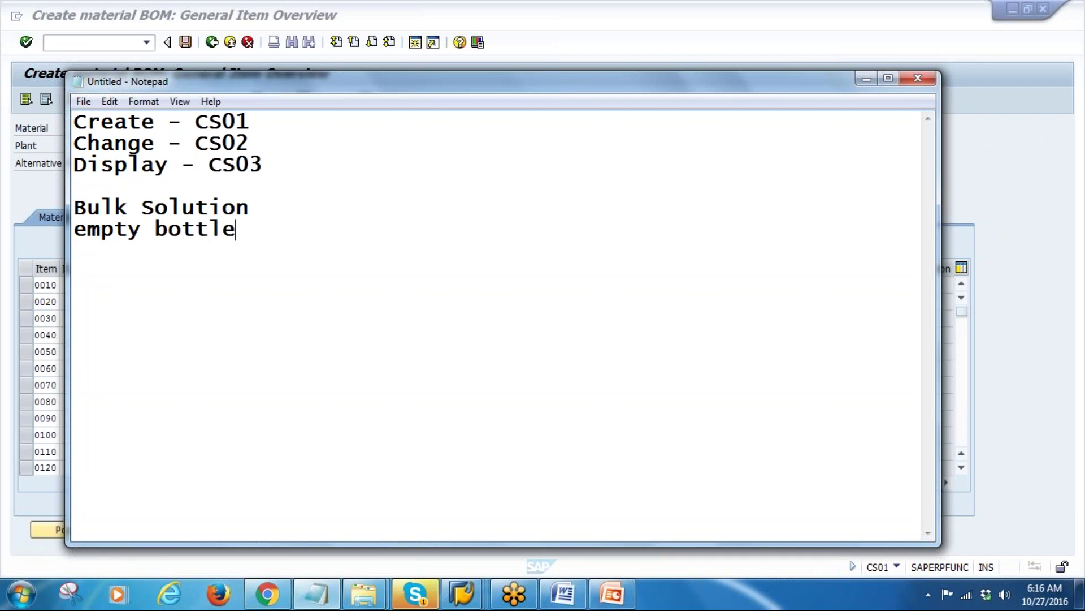
key("Return")
type("bottle caps")
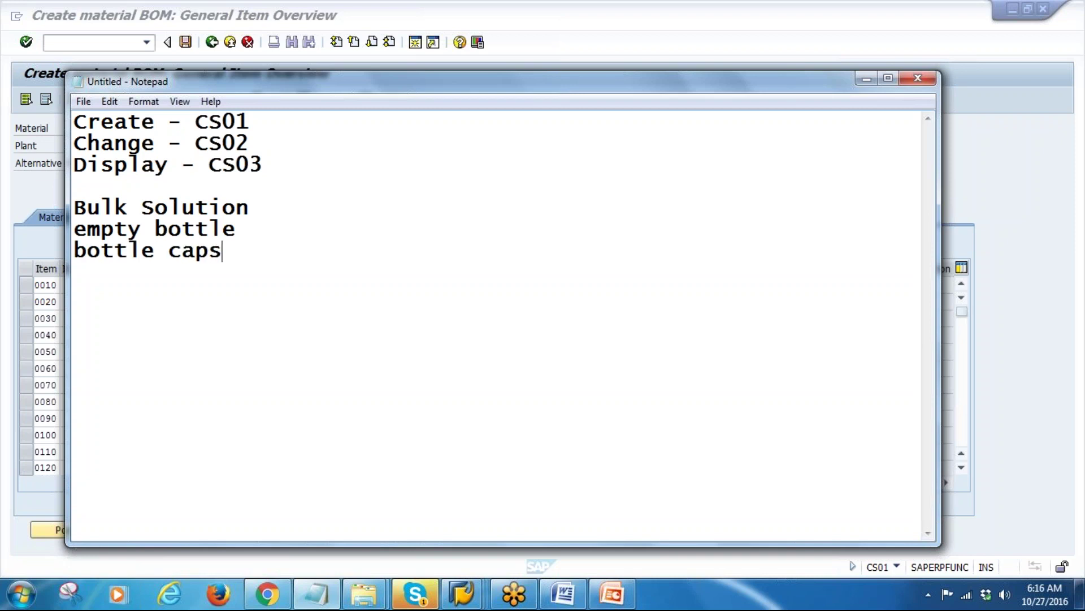
Switch to Chrome, open google.co.in and view image results for "pepsi bottle", closing any advertising page that opens
left_click(267, 594)
left_click(181, 14)
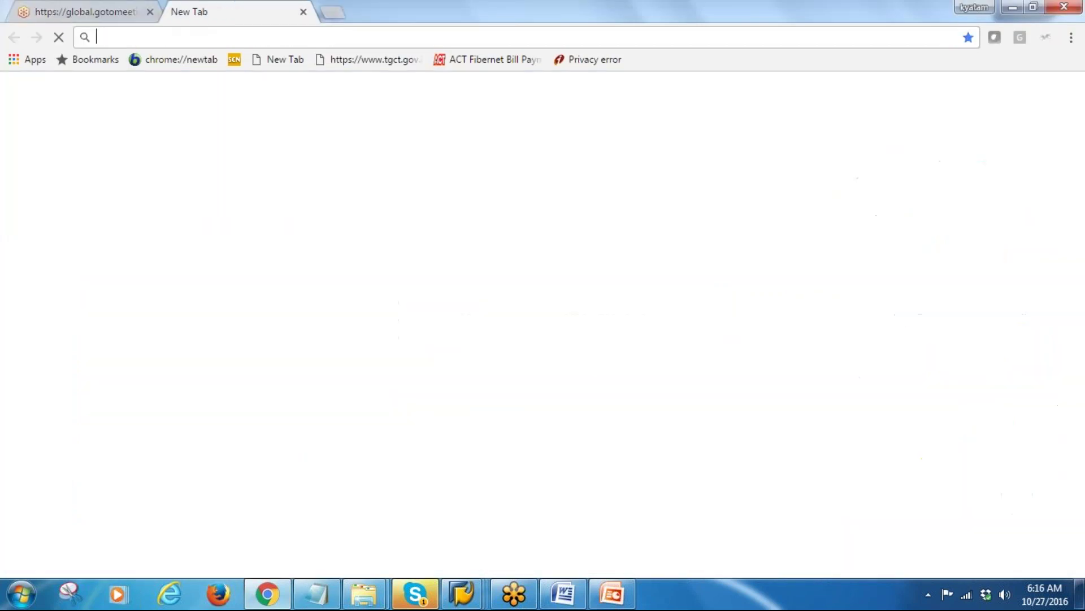
type("google.co.in")
key("Return")
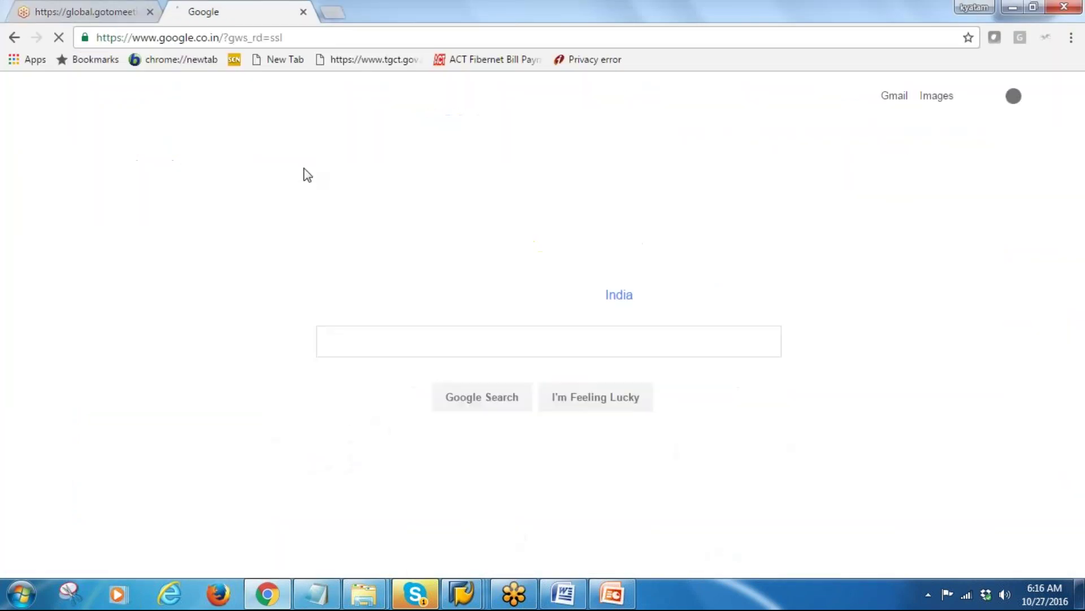
type("peps")
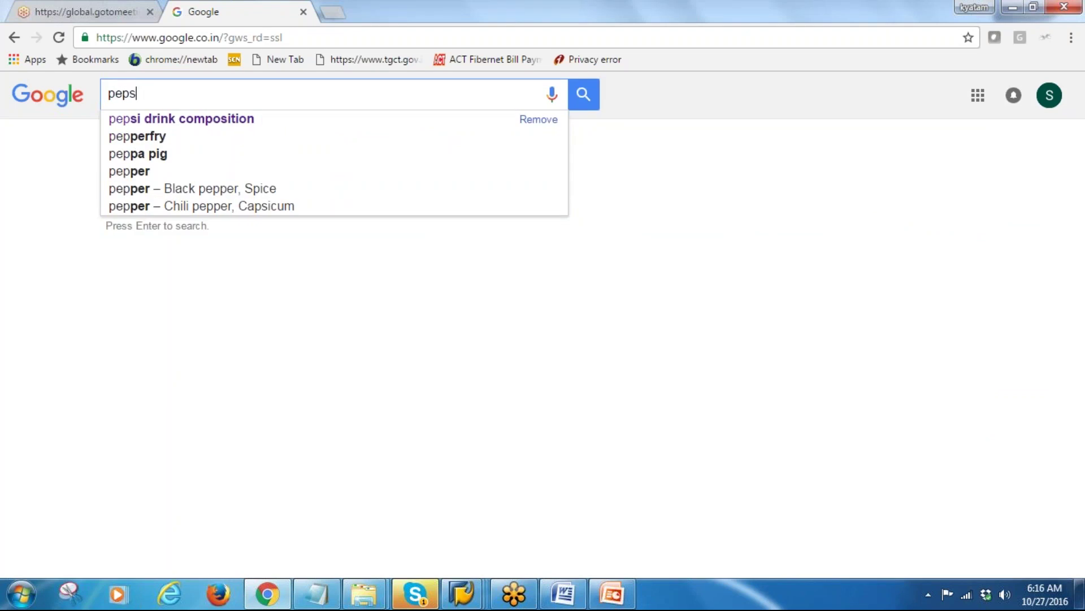
type("i bottle")
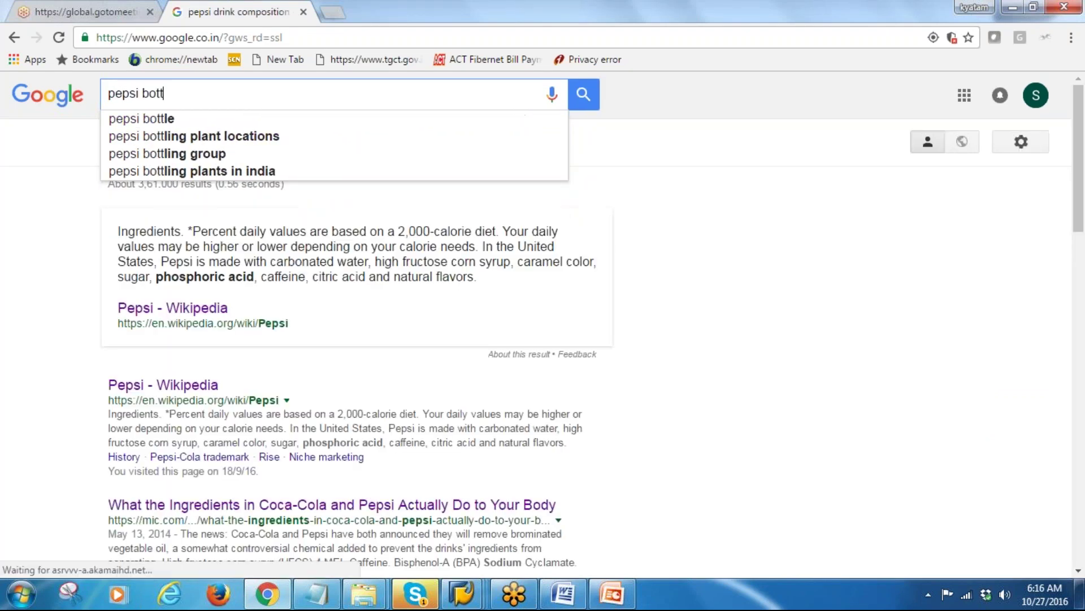
left_click(152, 123)
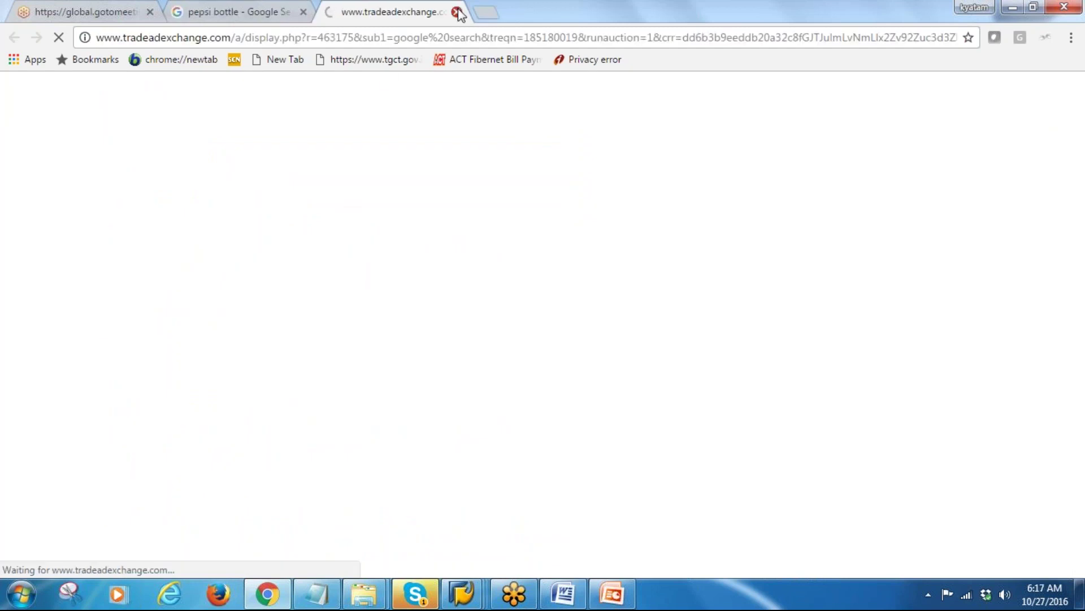
left_click(456, 12)
left_click(277, 122)
left_click(163, 142)
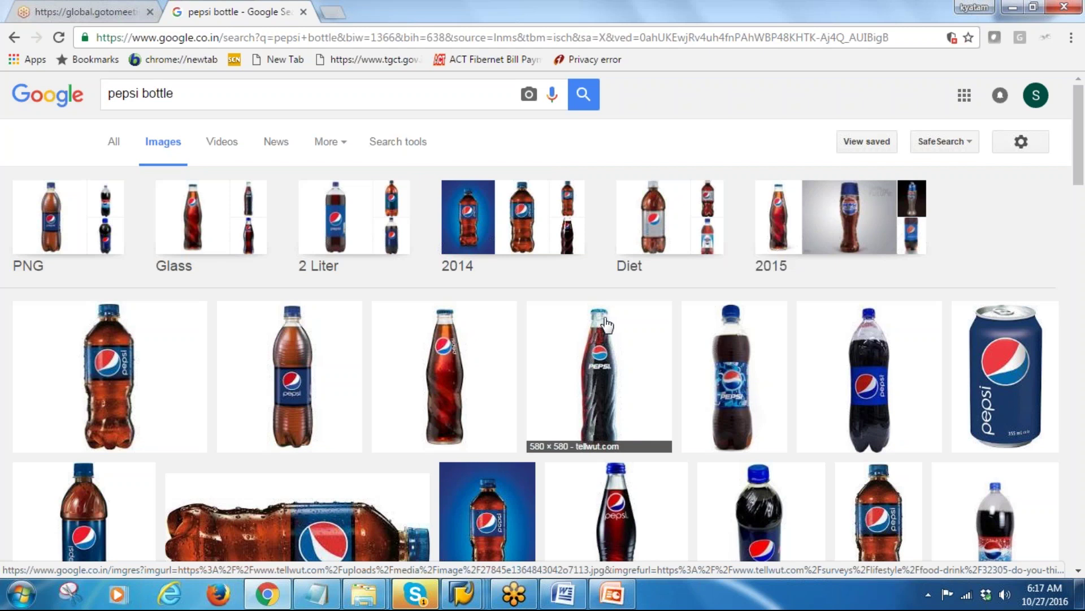
Return to the SAP material BOM screen and set the item category of item 0010 to L
key("alt+Tab")
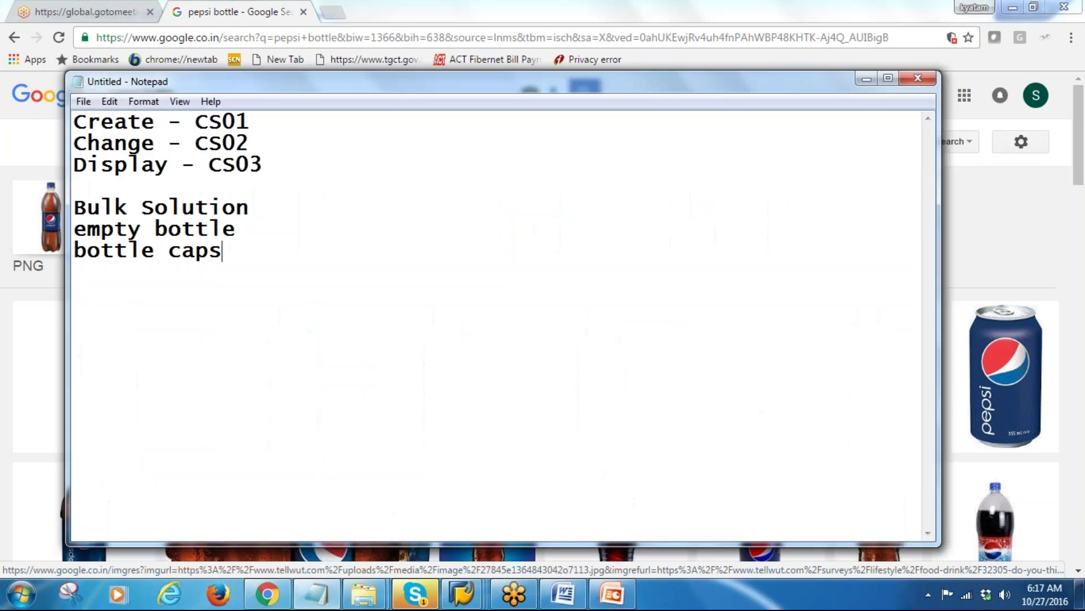
mouse_move(460, 604)
left_click(668, 494)
left_click(68, 287)
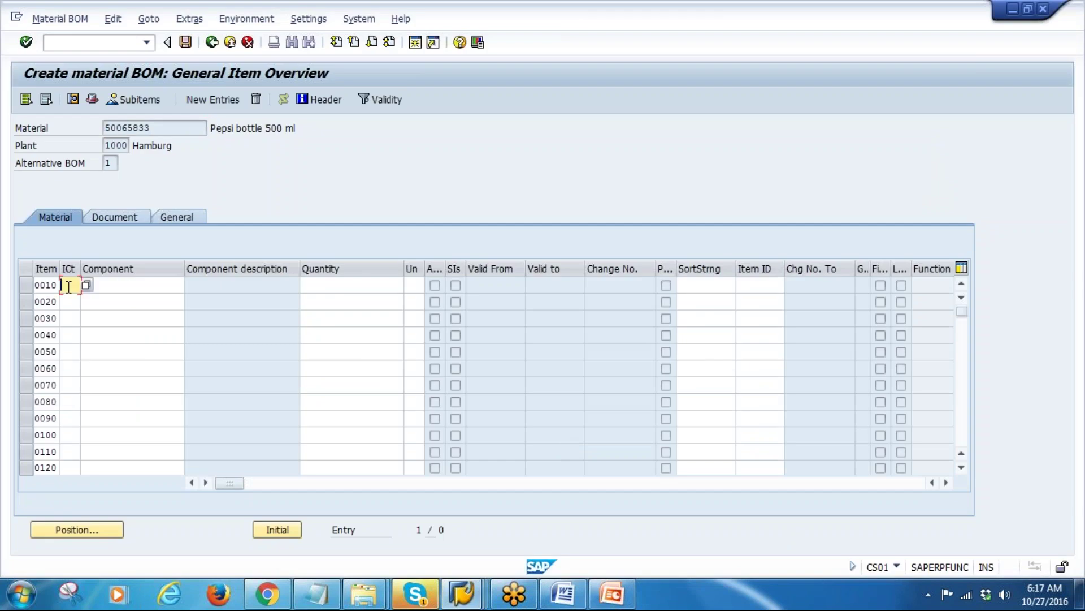
type("L")
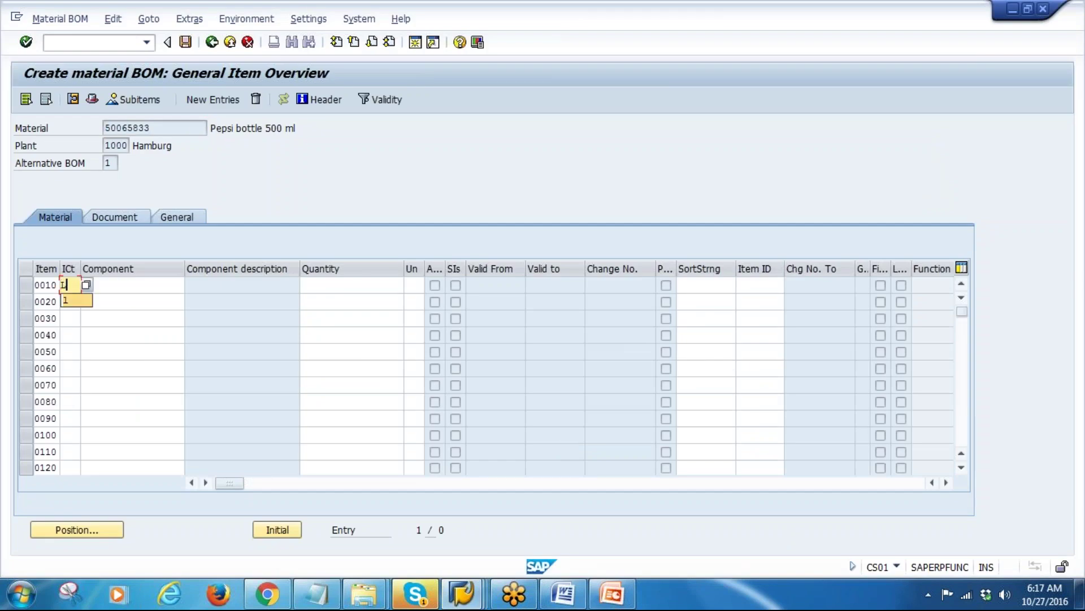
left_click(68, 303)
left_click(63, 285)
left_click(138, 285)
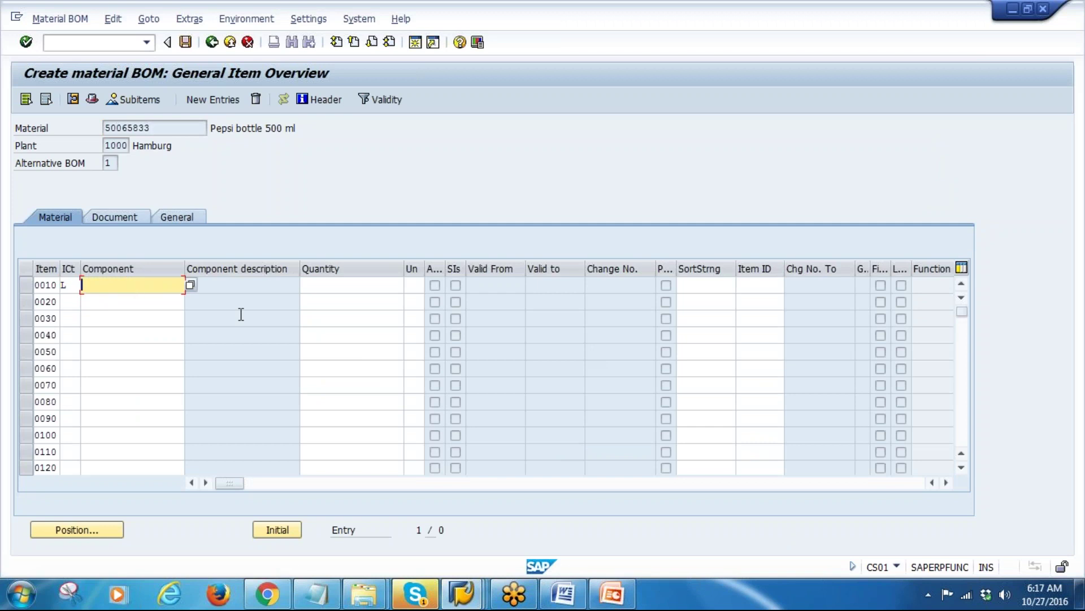
Look up Pepsi Bulk Solution in the Materials List and enter 50065740 as item 0010's component with quantity 1
left_click(465, 604)
left_click(487, 517)
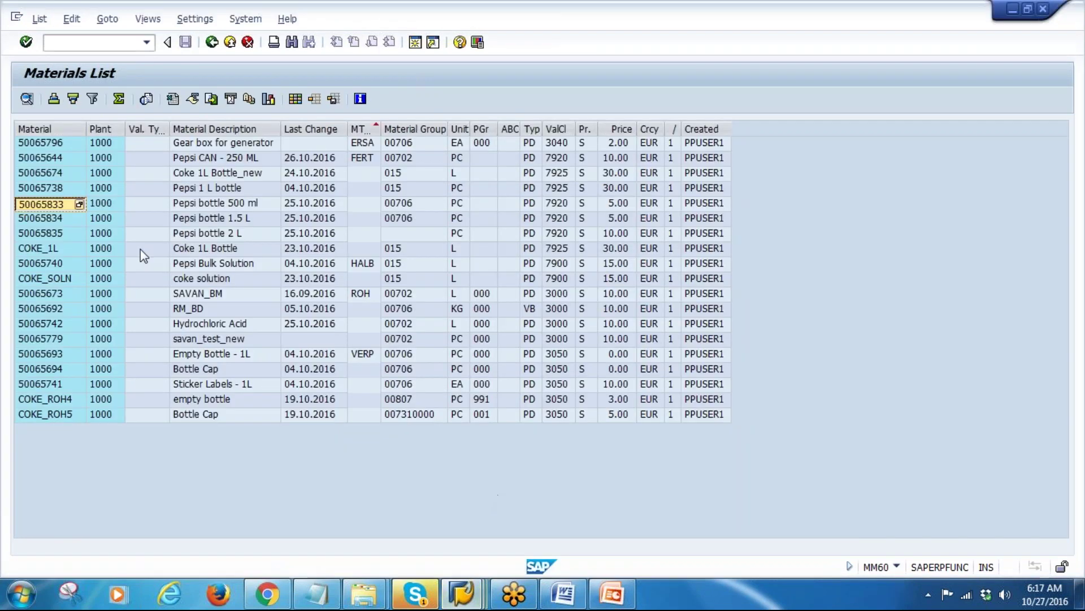
left_click(40, 263)
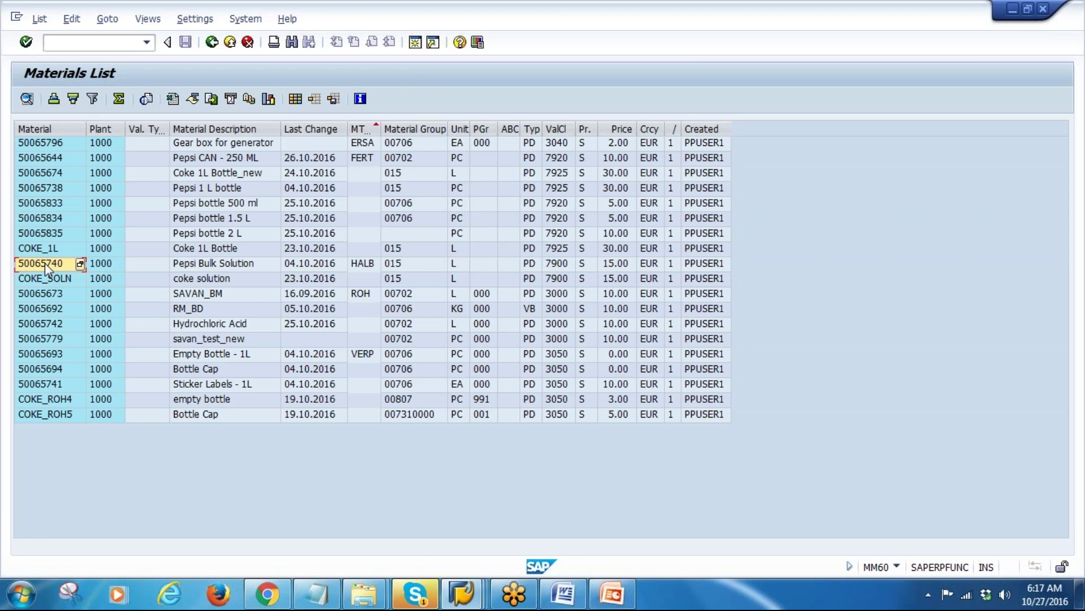
key("alt+Tab")
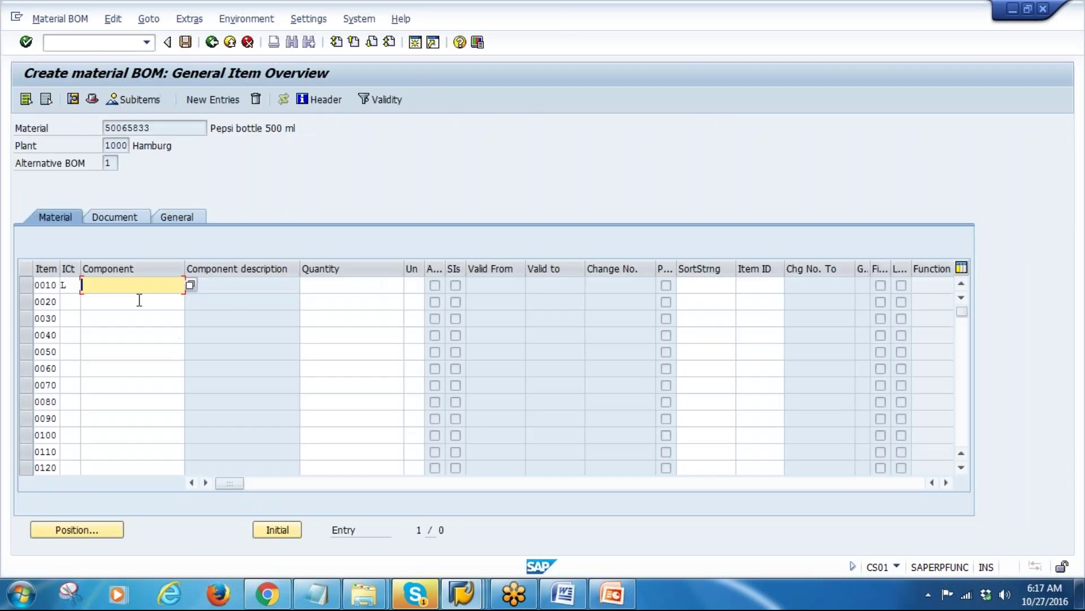
type("50065740")
key("Tab")
type("1")
key("Return")
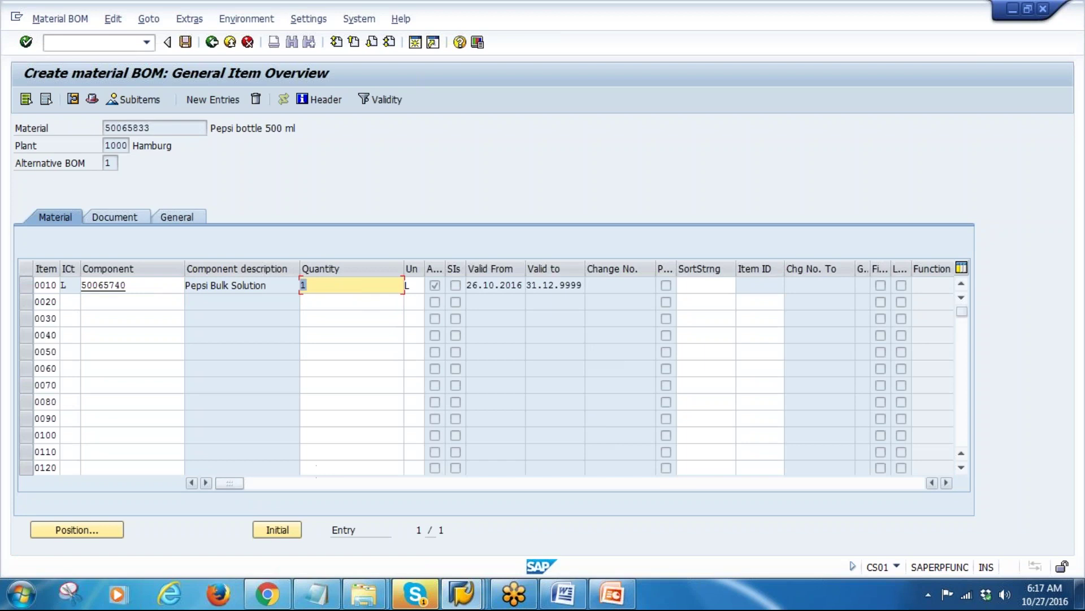
Find the empty bottle in the Materials List and copy its material number COKE_ROH4
left_click(460, 594)
left_click(606, 528)
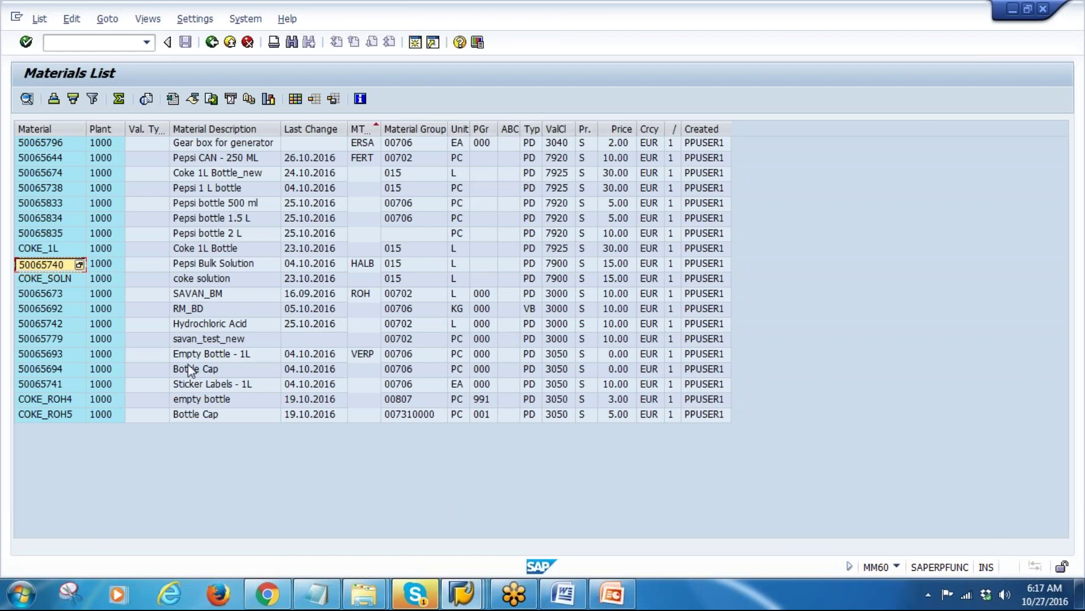
left_click(201, 401)
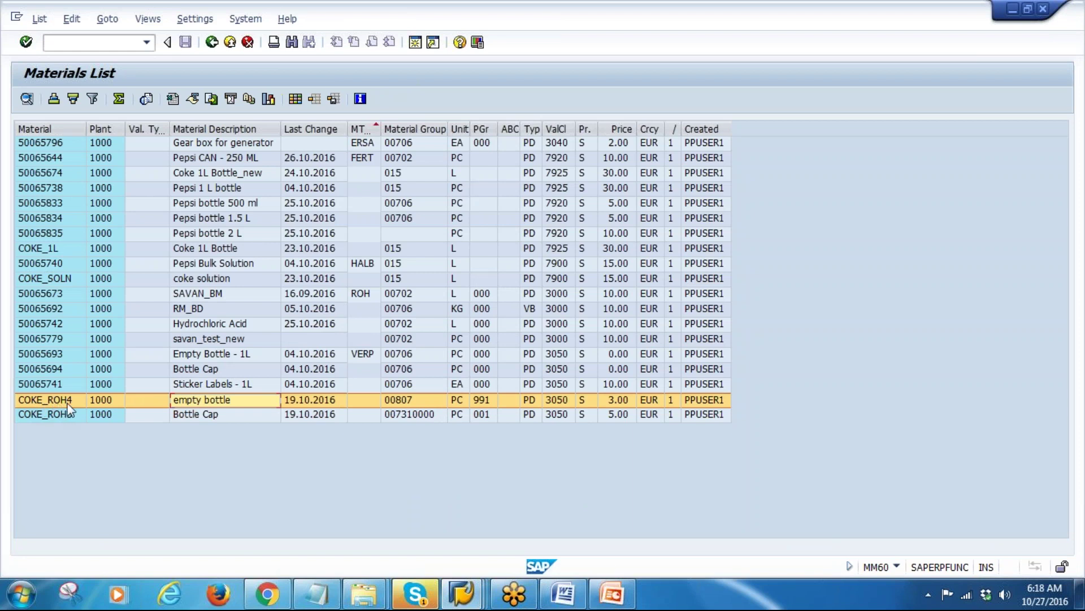
left_click(45, 403)
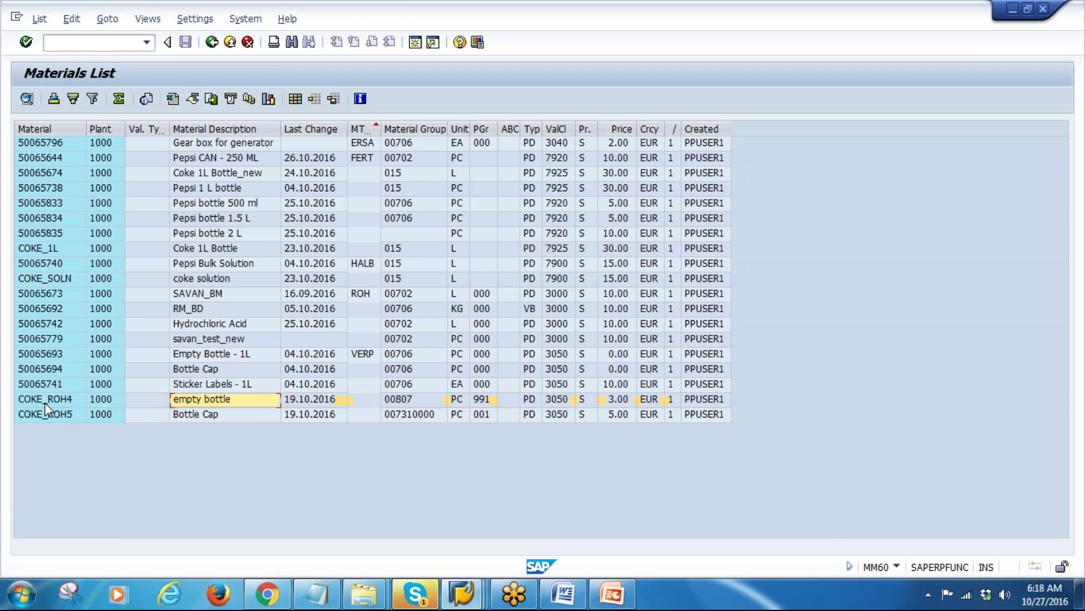
left_click(46, 398)
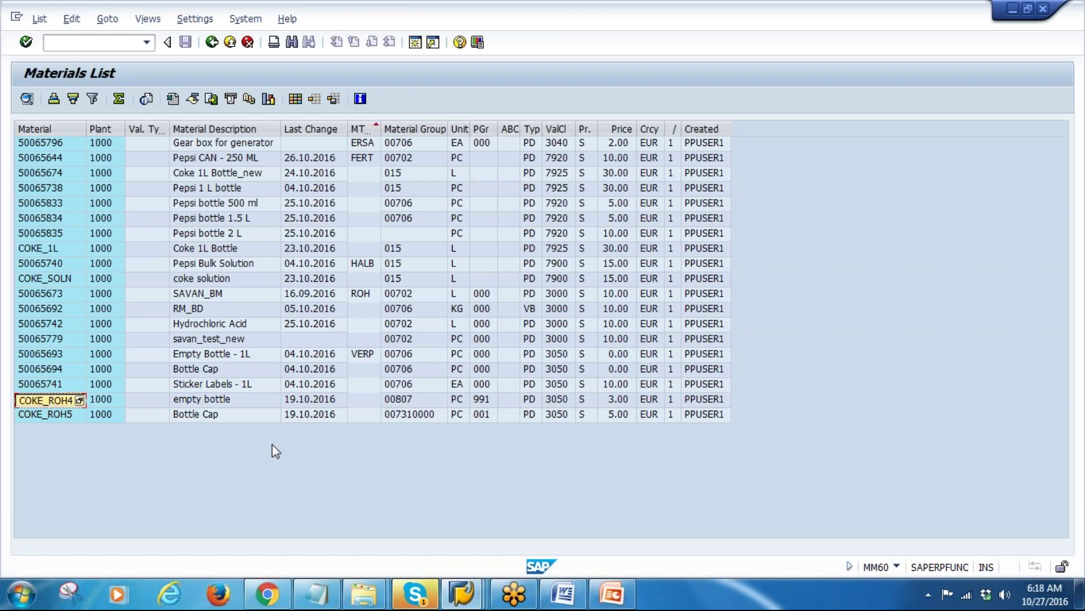
Enter COKE_ROH4 as BOM item 0020 with item category L and quantity 1
key("alt+Tab")
left_click(113, 301)
key("ctrl+v")
left_click(67, 301)
type("L")
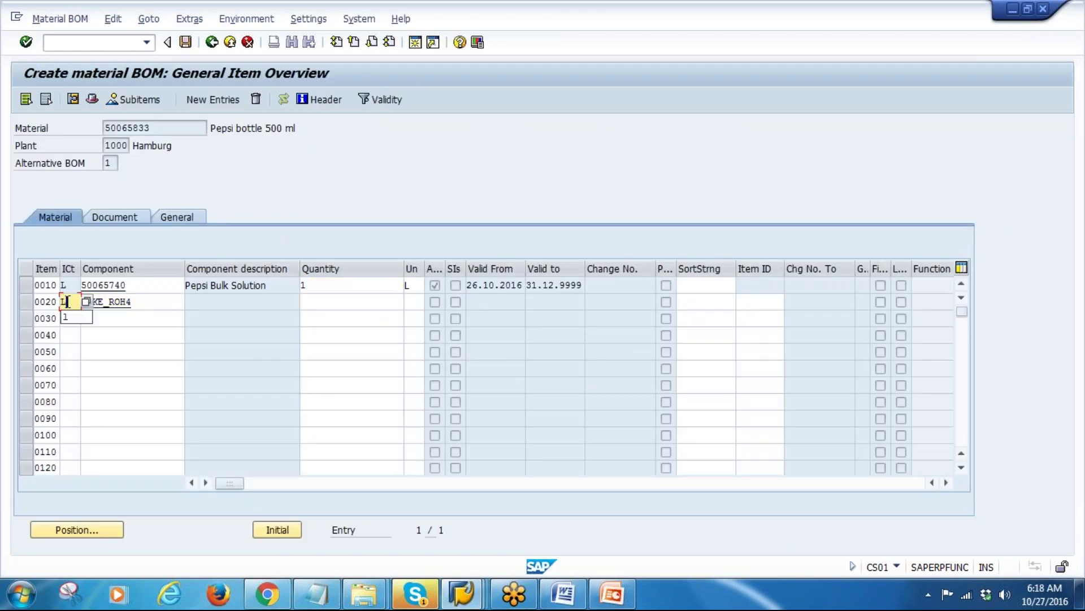
key("Tab")
left_click(336, 305)
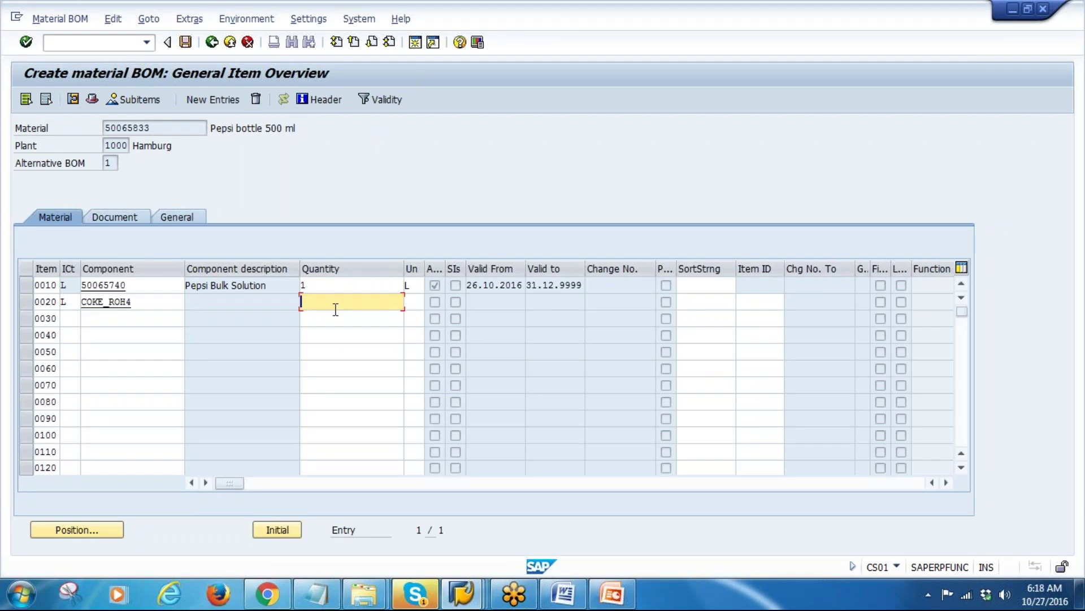
type("1")
key("Return")
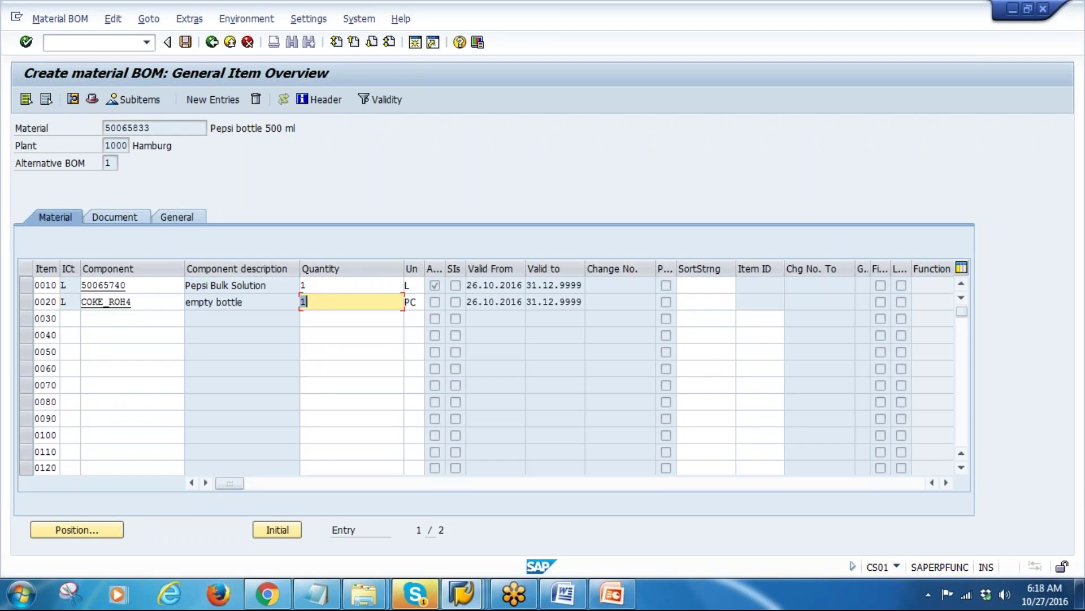
Copy bottle cap COKE_ROH5 from the Materials List and enter it as BOM item 0030 with item category L and quantity 1
left_click(79, 318)
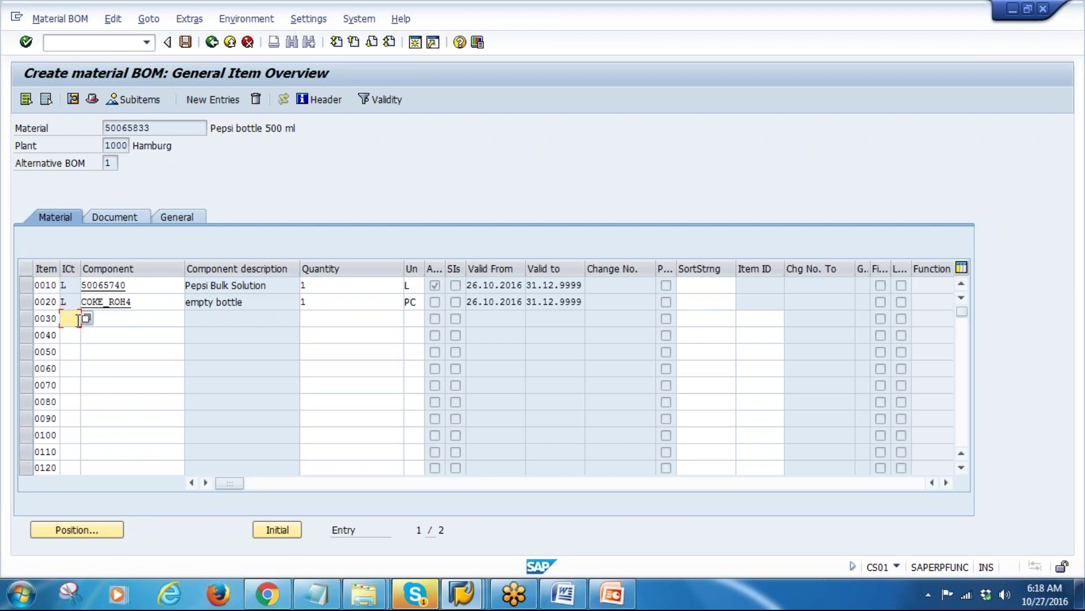
key("alt+Tab")
left_click(24, 417)
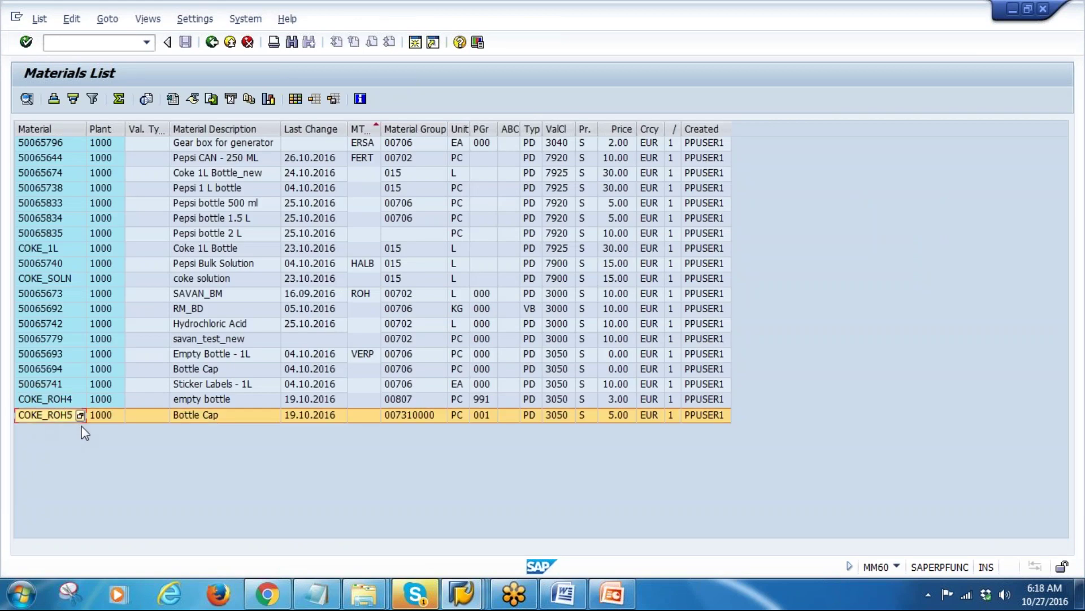
left_click(54, 416)
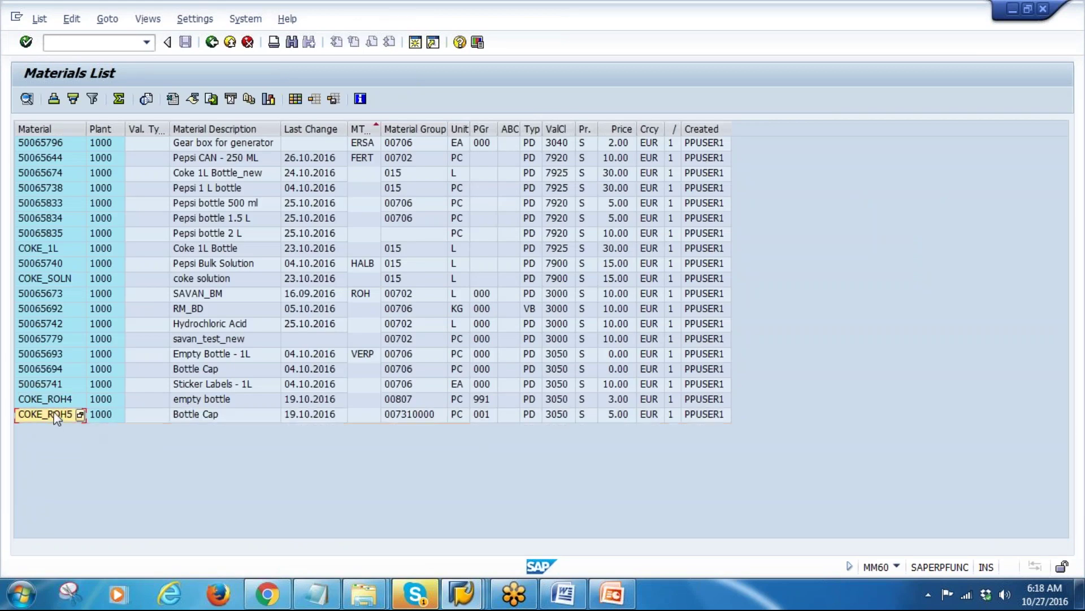
key("alt+Tab")
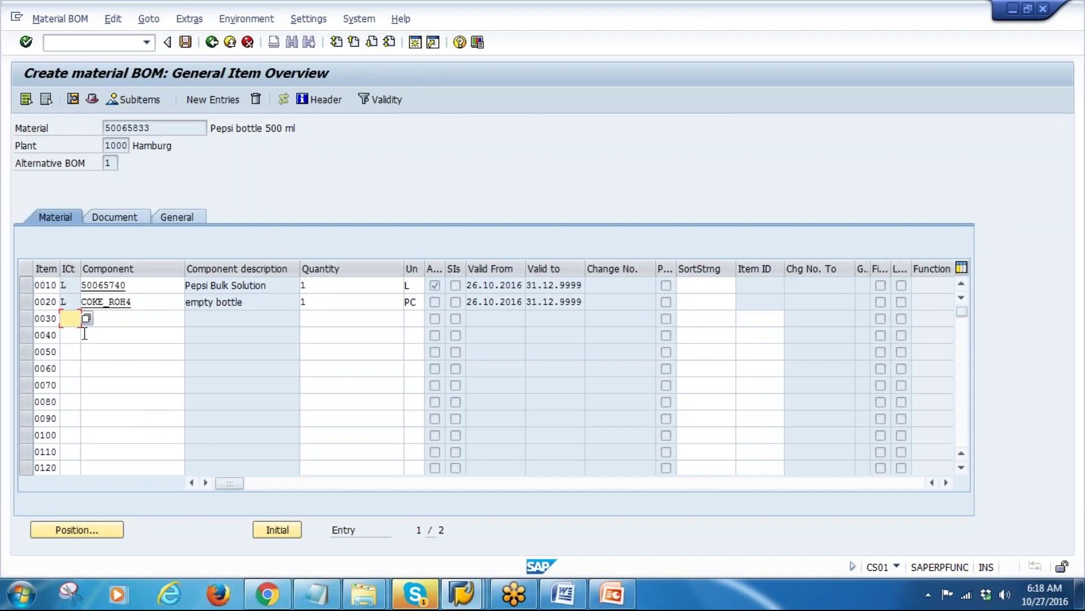
type("l")
key("Tab")
key("ctrl+v")
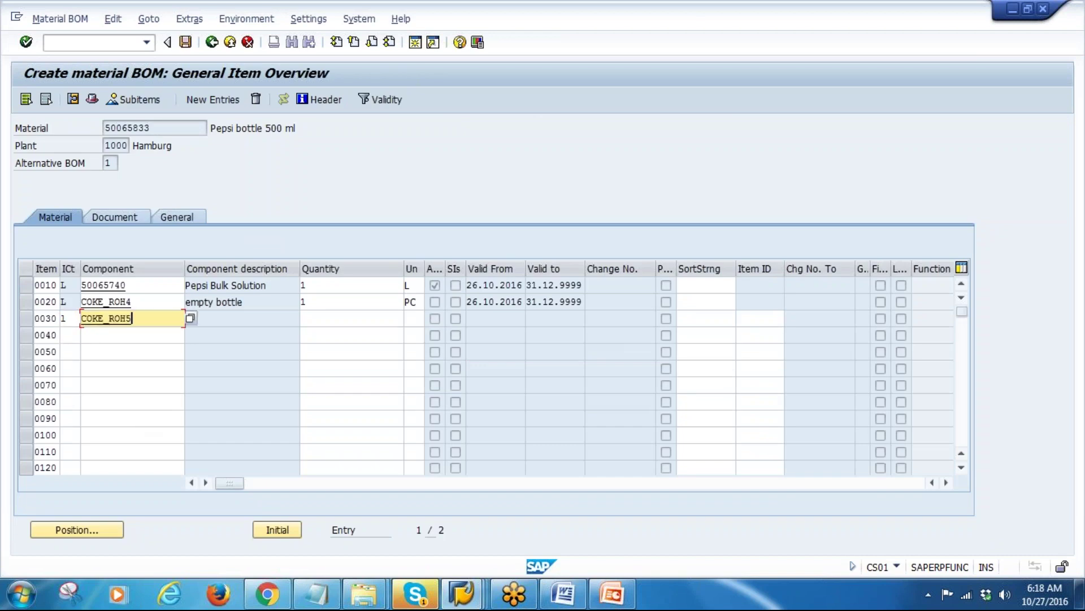
left_click(315, 318)
type("1")
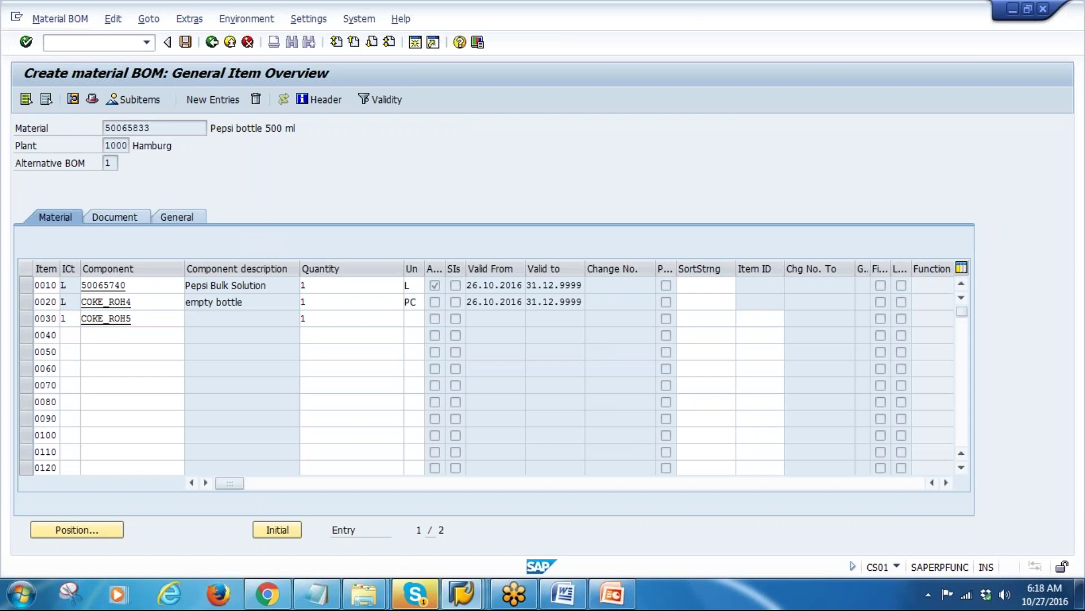
key("Return")
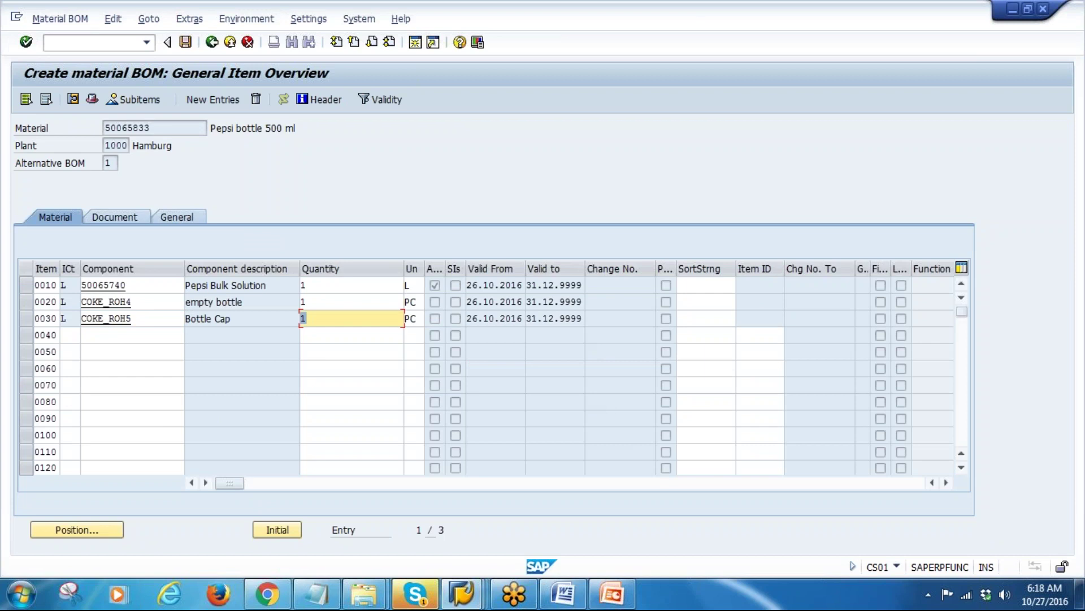
Review the components, quantities and units of measure of BOM items 0010 to 0030
left_click(93, 287)
left_click(129, 303)
key("Down")
left_click(314, 285)
left_click(303, 301)
left_click(314, 318)
left_click(414, 285)
left_click(416, 303)
left_click(411, 317)
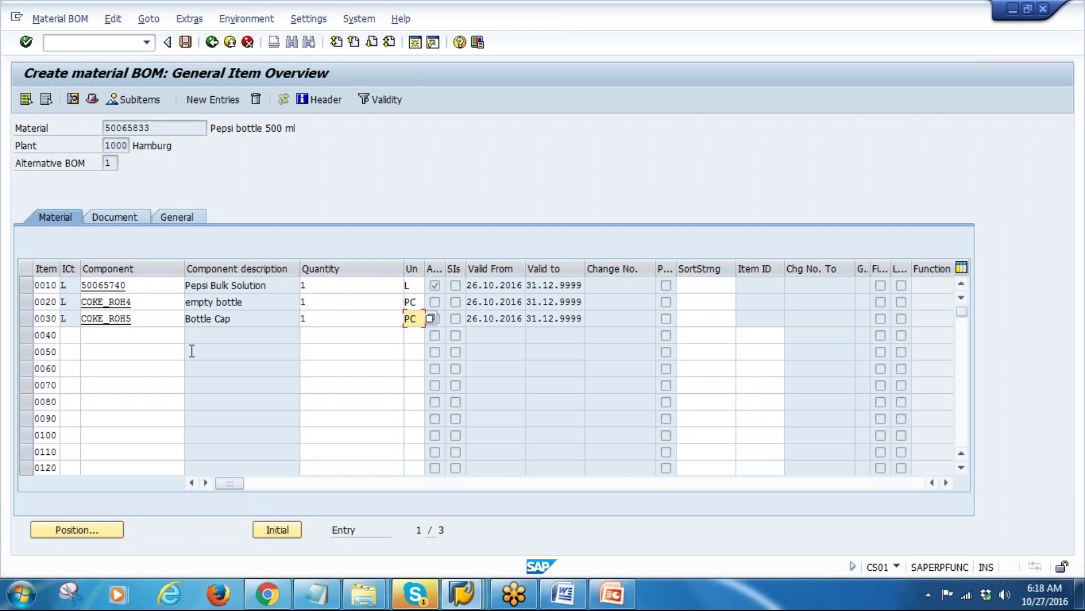
Save the BOM for material 50065833 in plant 1000 and reopen it in change mode at the item overview
left_click(185, 45)
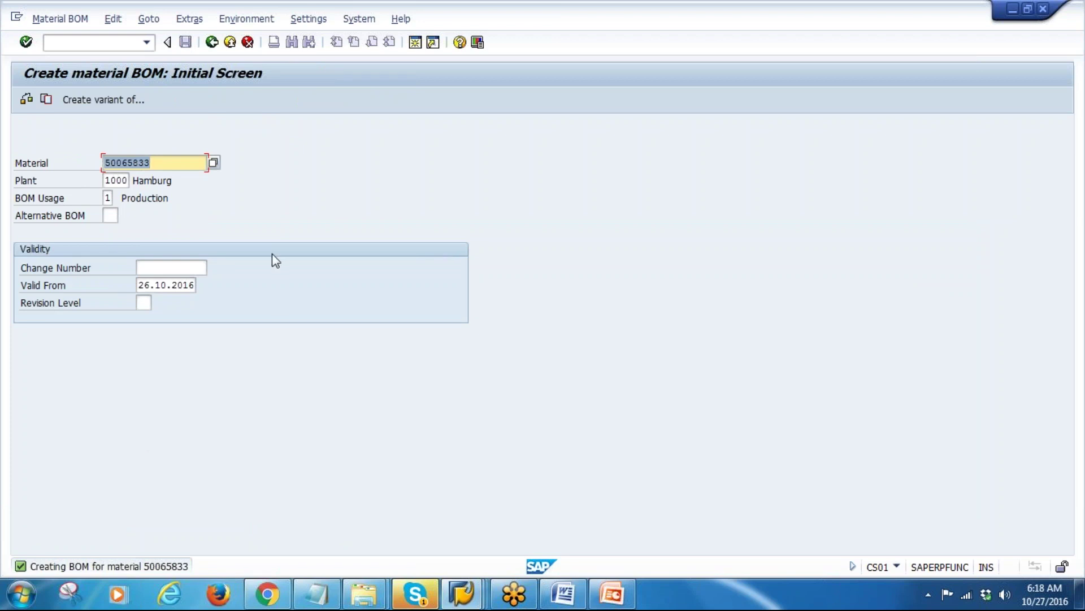
left_click(316, 593)
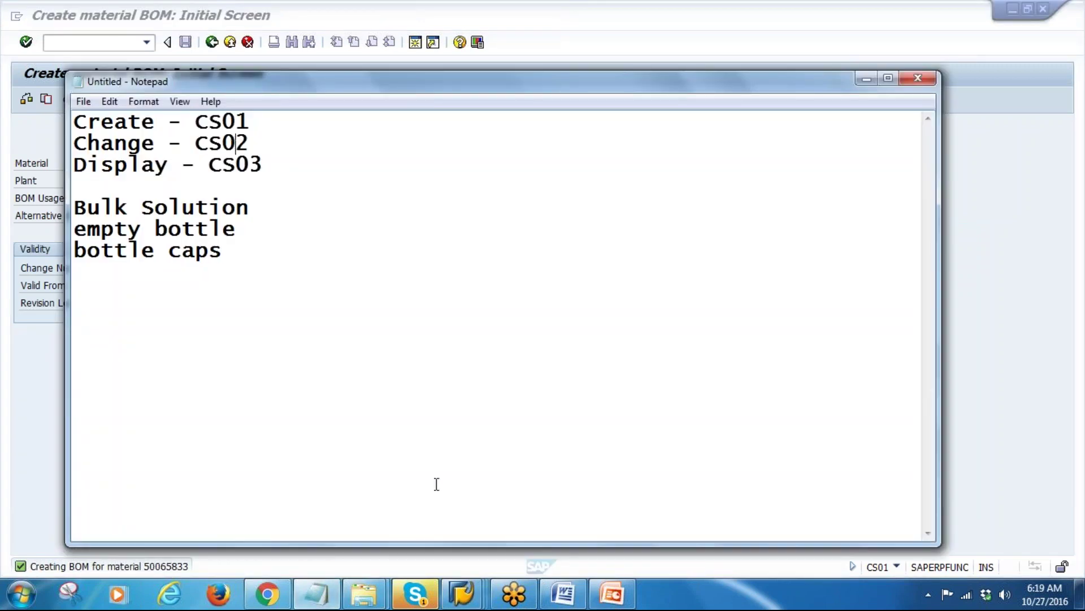
left_click(461, 593)
left_click(693, 503)
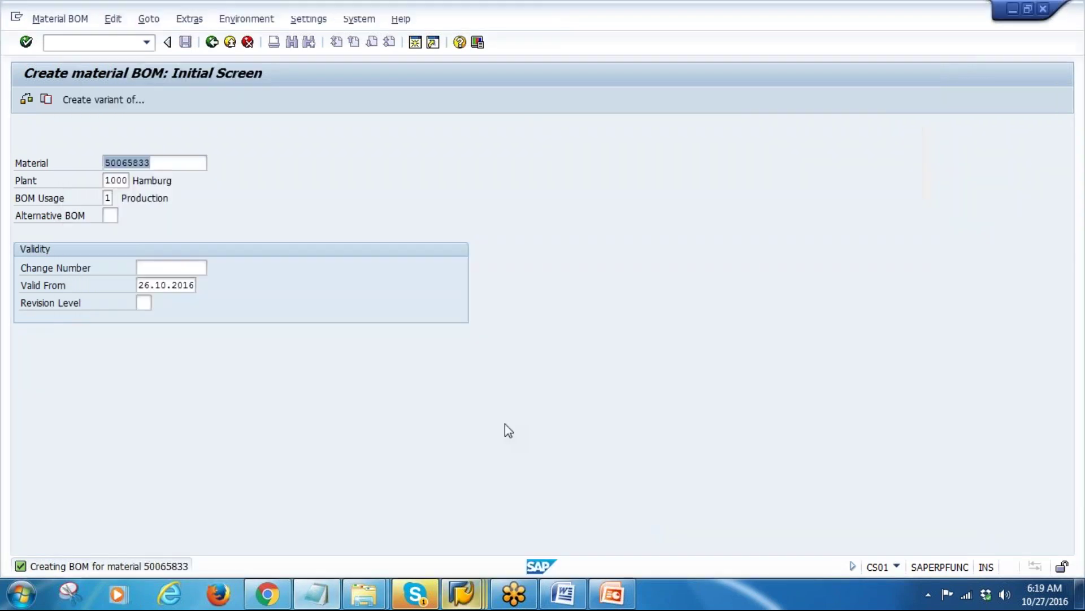
left_click(68, 19)
left_click(94, 84)
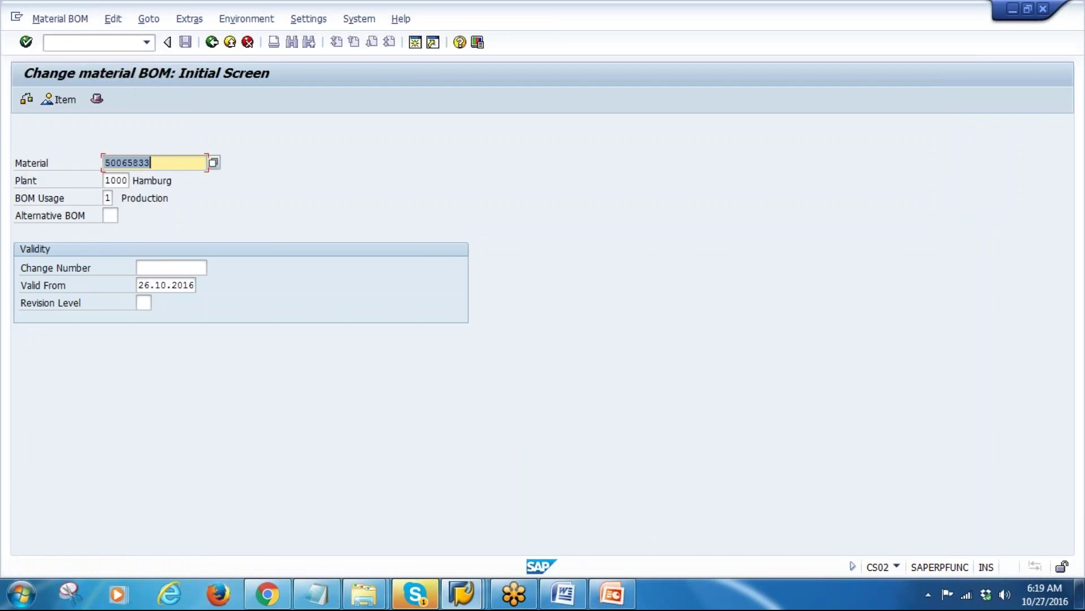
key("Return")
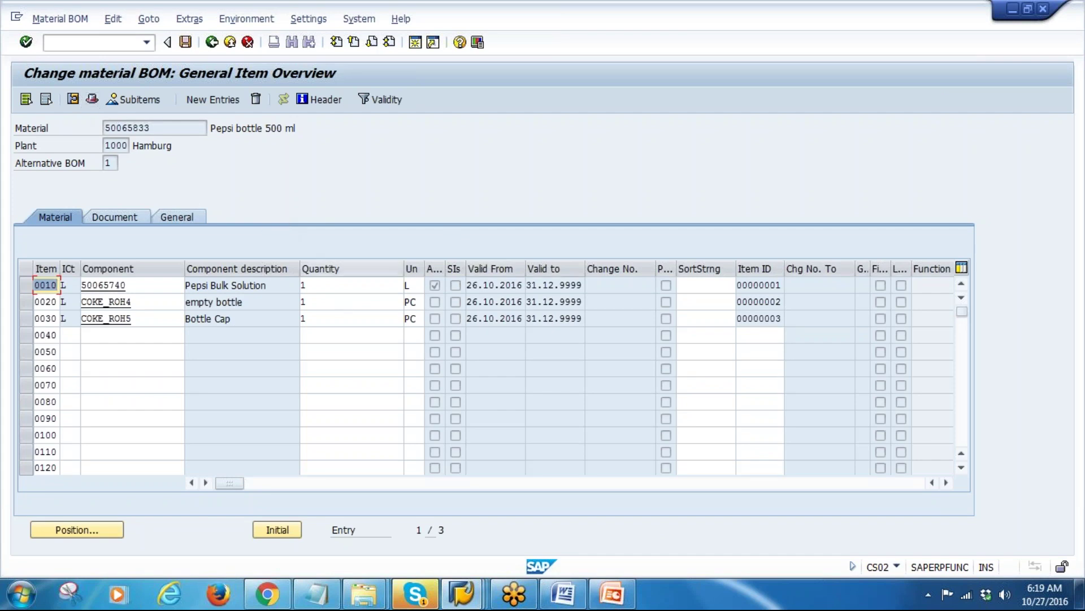
Switch to the BOM.pptx presentation in PowerPoint and show the BOM Structure slide full screen
left_click(612, 593)
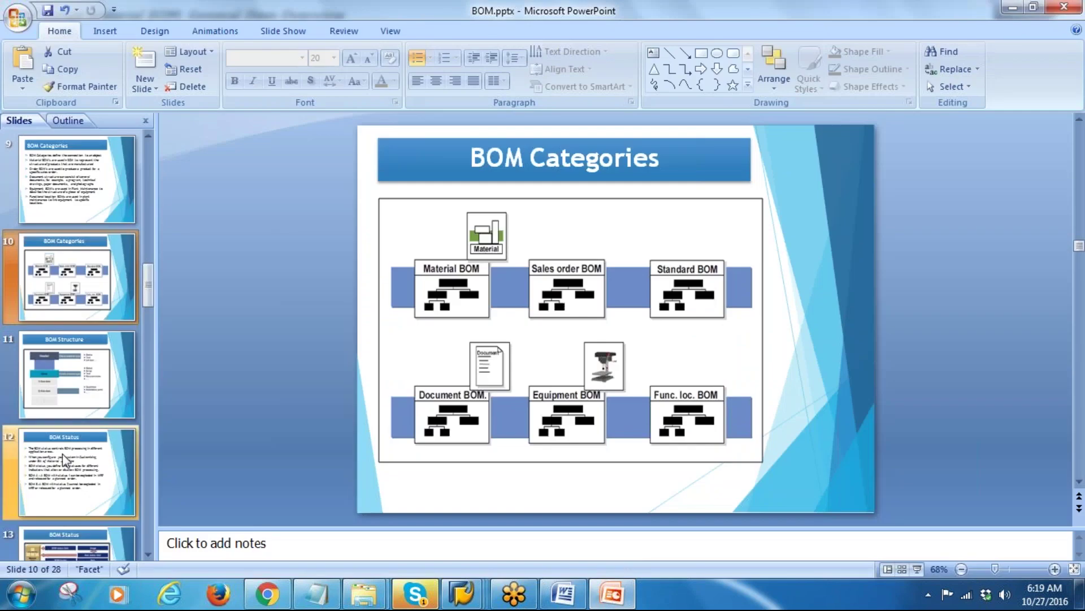
scroll(62, 237, "down", 1)
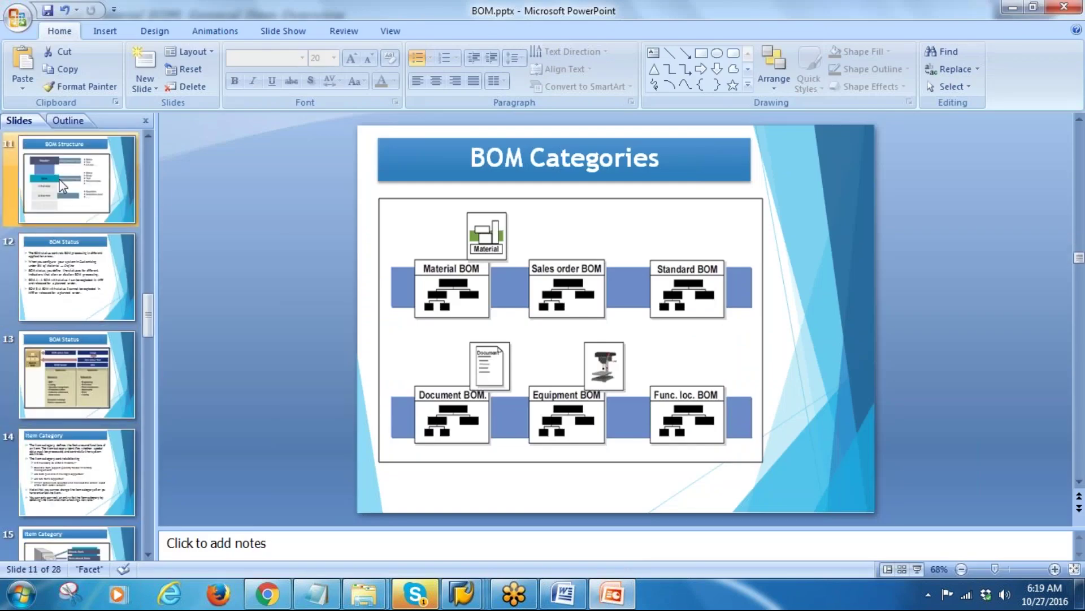
left_click(64, 186)
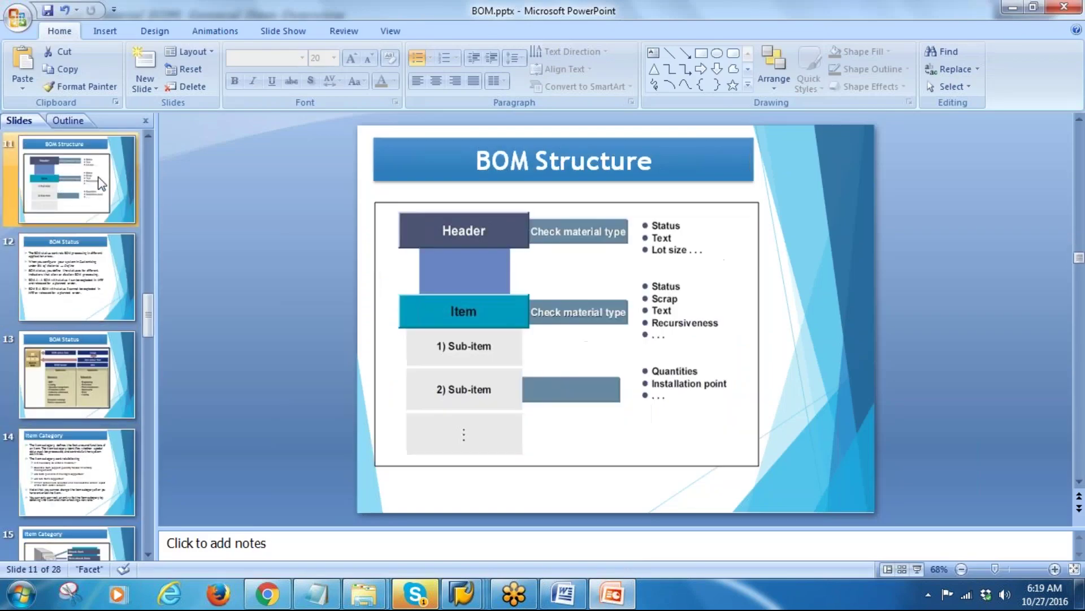
left_click(917, 568)
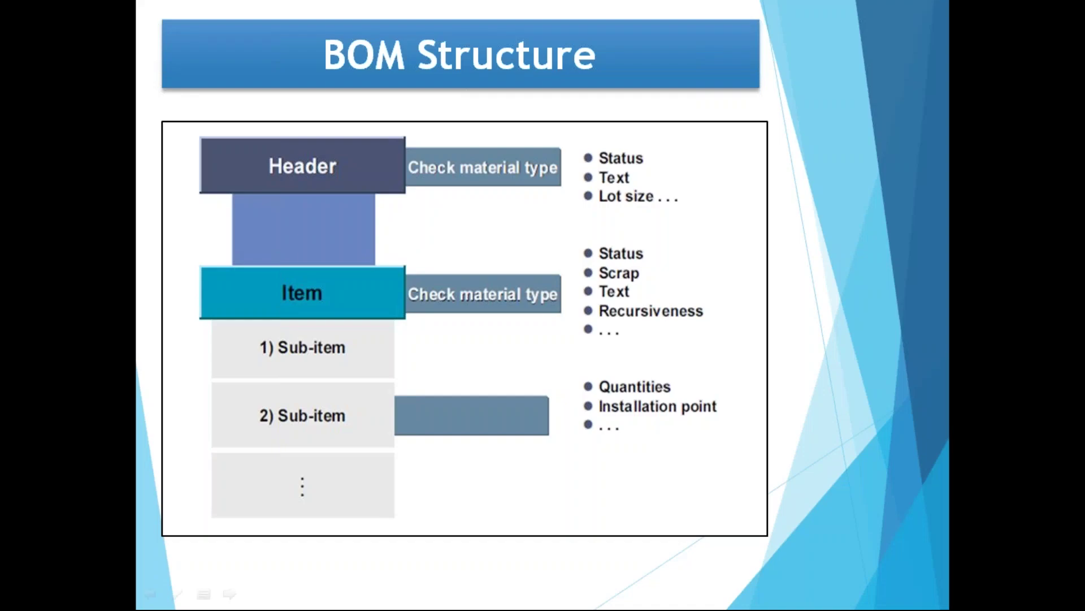
Mark the Header and Item blocks with check marks, circle the item section, erase the ink and end the slide show
left_click_drag(221, 163, 303, 115)
mouse_move(246, 284)
left_mouse_down()
mouse_move(254, 305)
mouse_move(297, 272)
left_mouse_up()
mouse_move(264, 319)
left_mouse_down()
mouse_move(226, 430)
mouse_move(687, 415)
mouse_move(520, 246)
mouse_move(165, 320)
mouse_move(362, 461)
mouse_move(416, 482)
left_mouse_up()
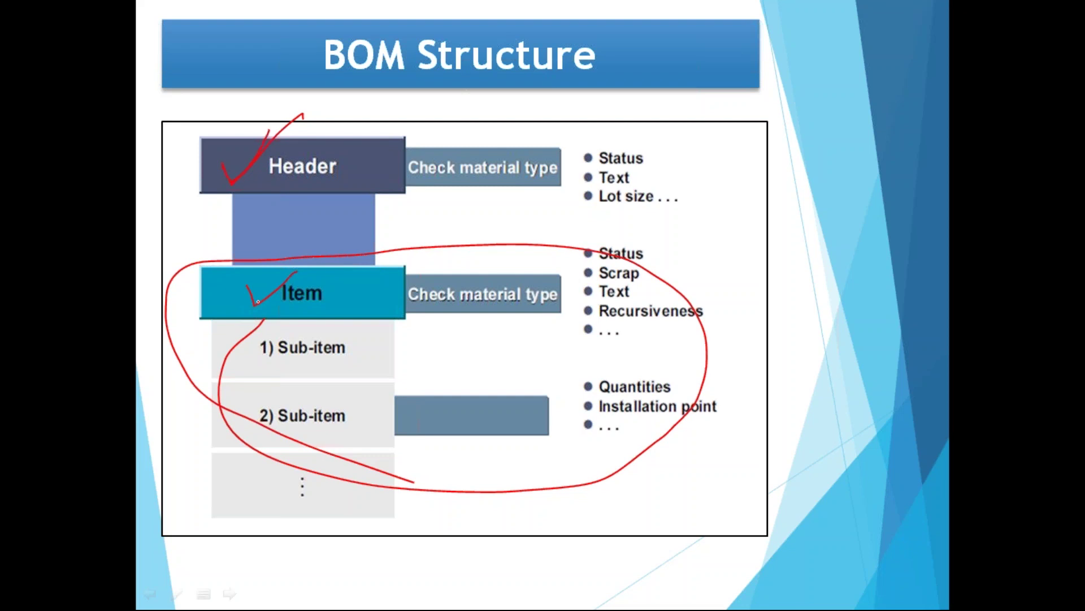
left_click_drag(252, 283, 326, 260)
key("e")
key("Escape")
Switch back to the SAP Change material BOM window and examine the header's material, plant, BOM number, alternative, usage and base quantity
mouse_move(461, 594)
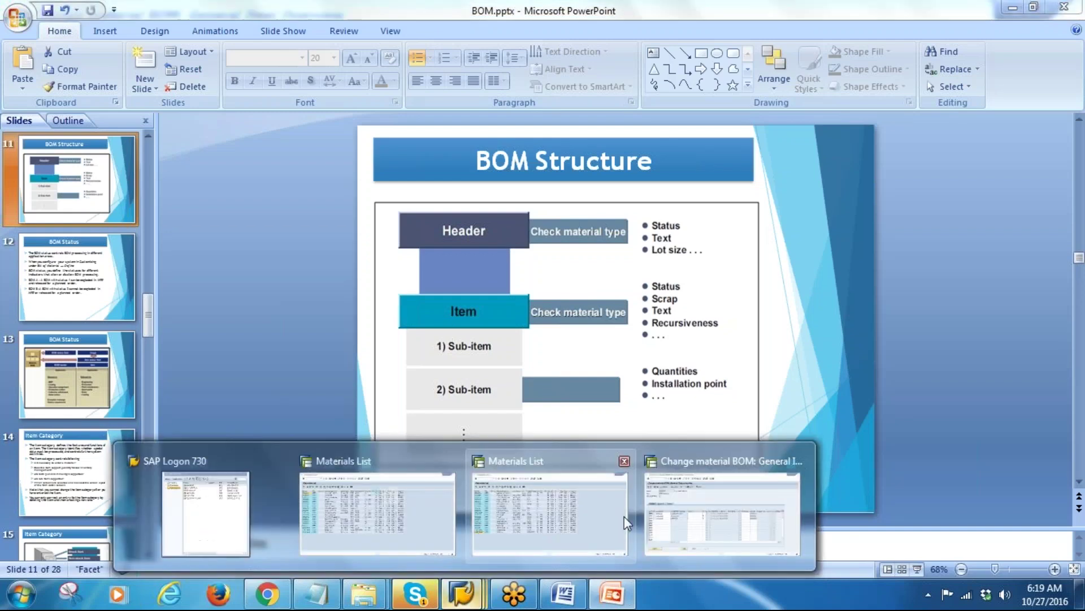
left_click(701, 512)
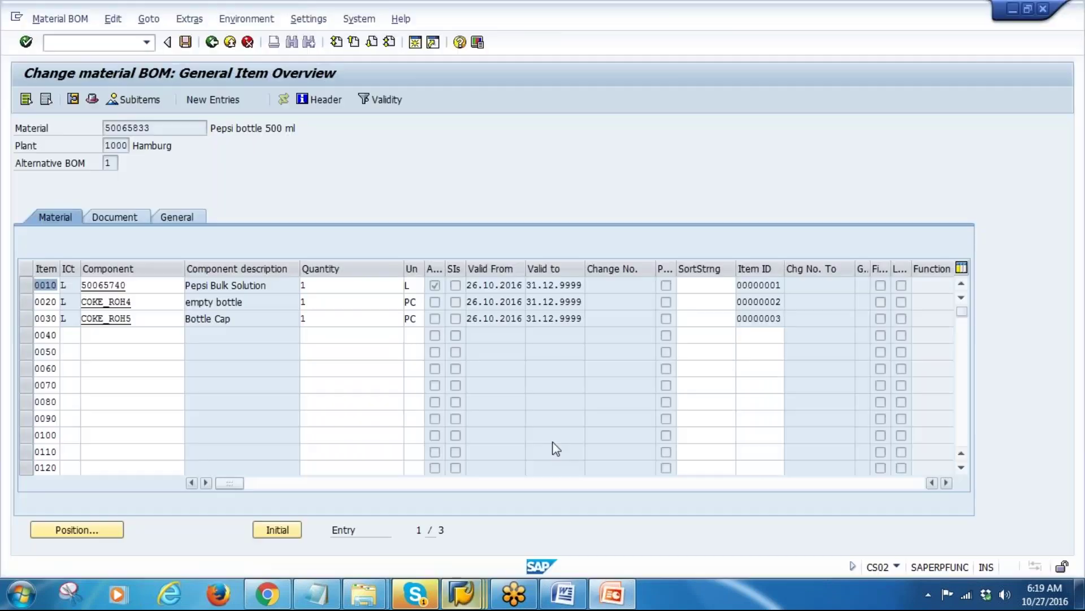
left_click(92, 99)
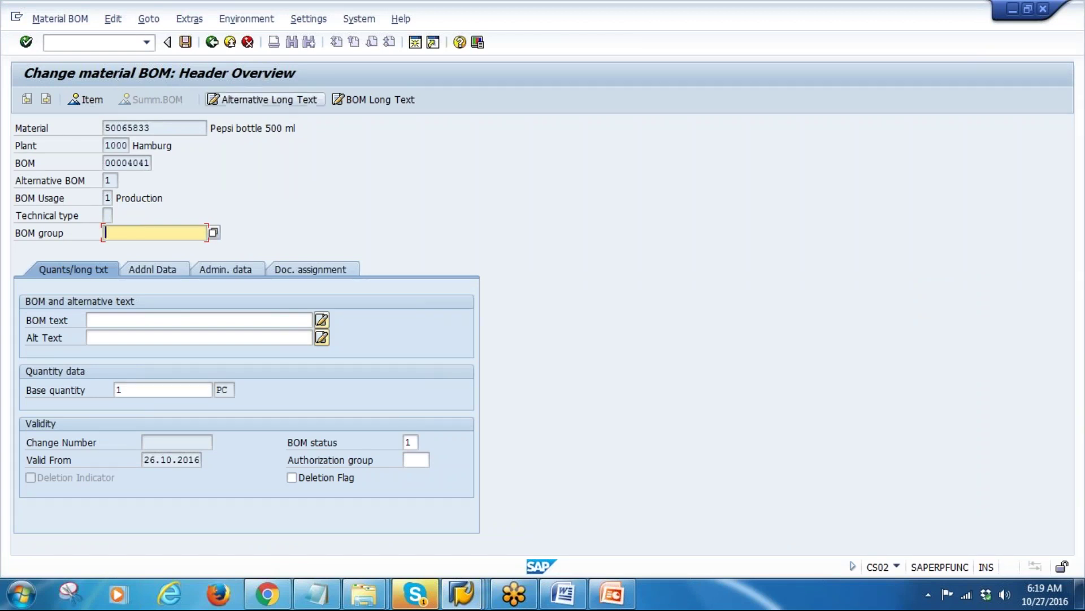
left_click_drag(161, 128, 105, 127)
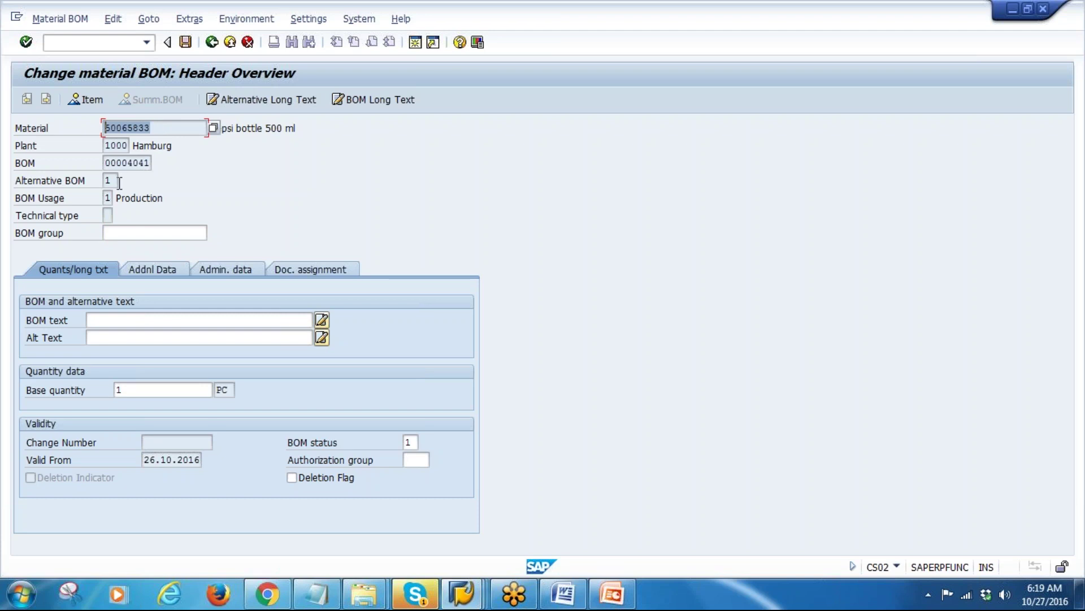
left_click(117, 145)
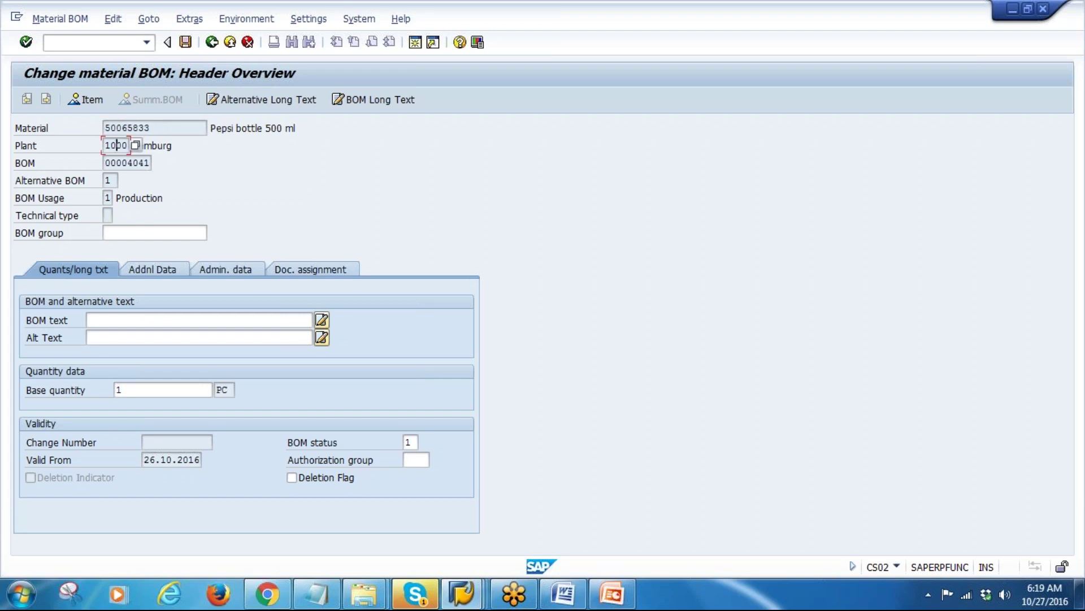
left_click_drag(107, 163, 221, 221)
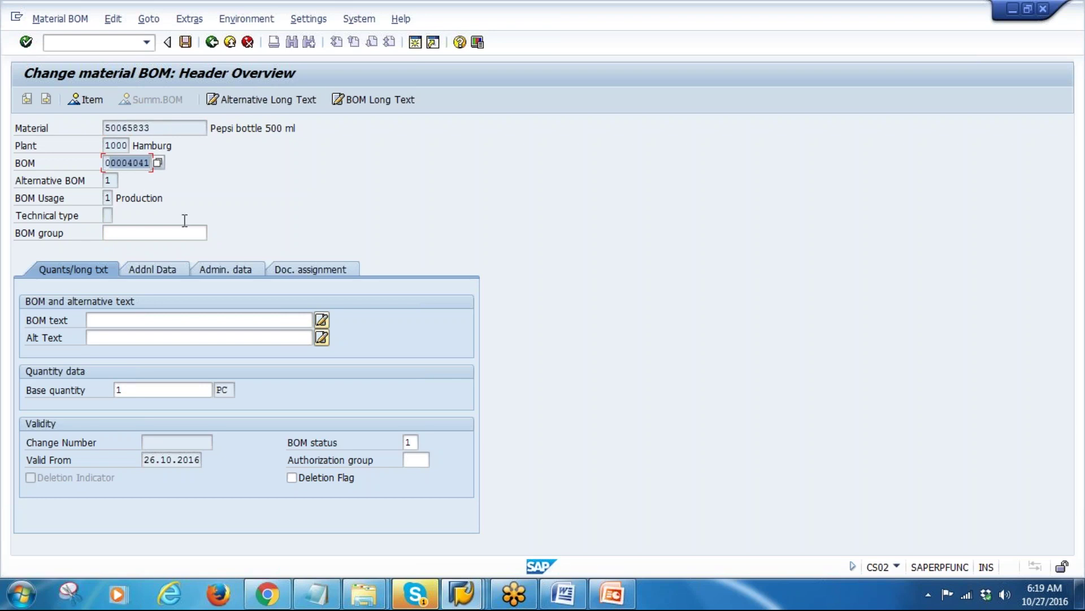
left_click(108, 180)
left_click_drag(98, 180, 113, 181)
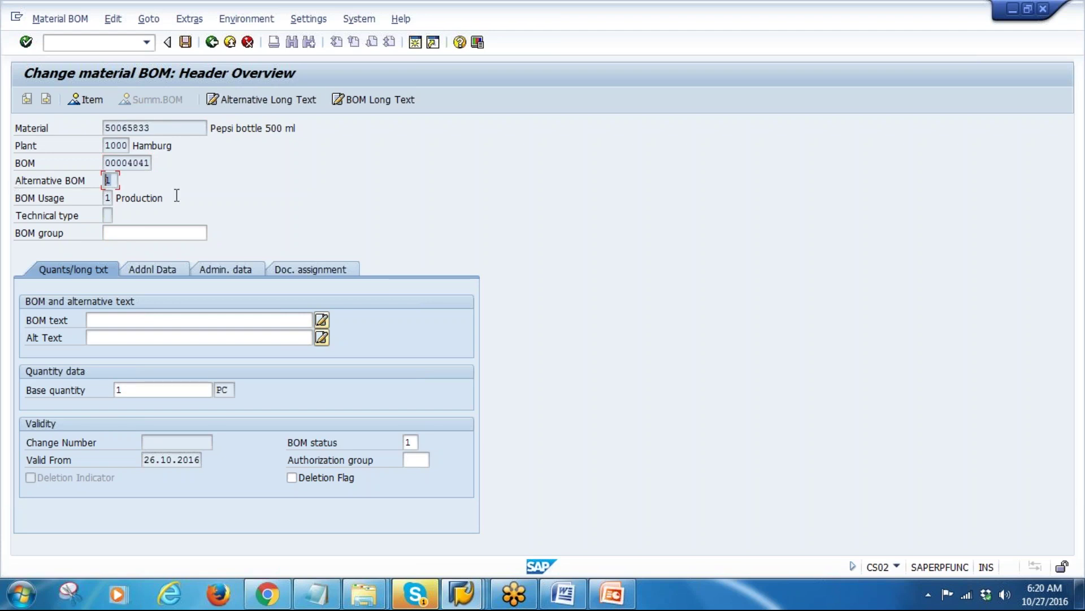
left_click(164, 128)
left_click(111, 180)
left_click(107, 198)
double_click(131, 391)
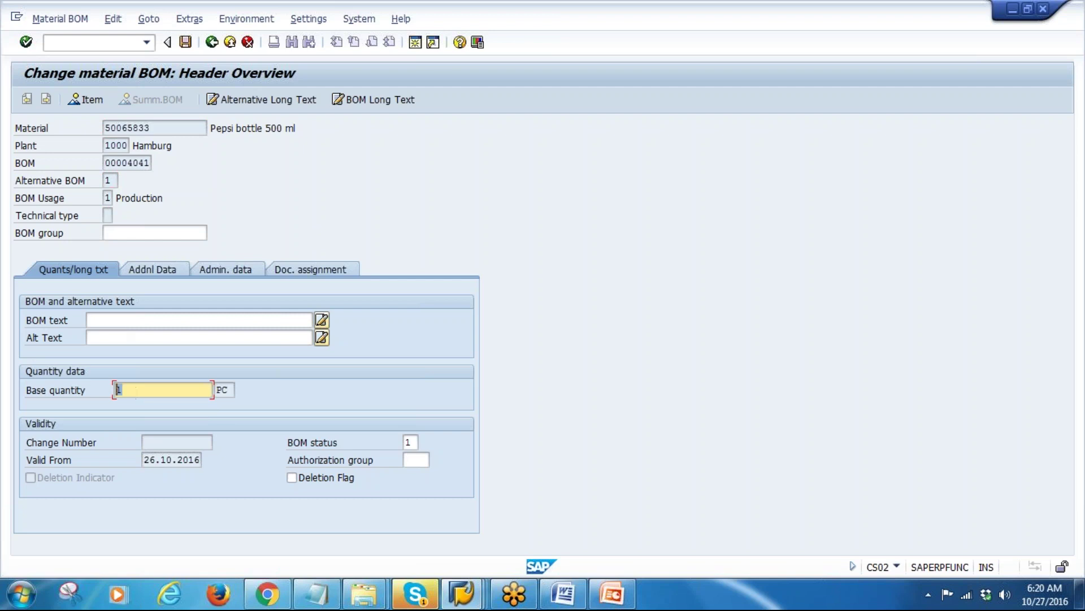
double_click(152, 128)
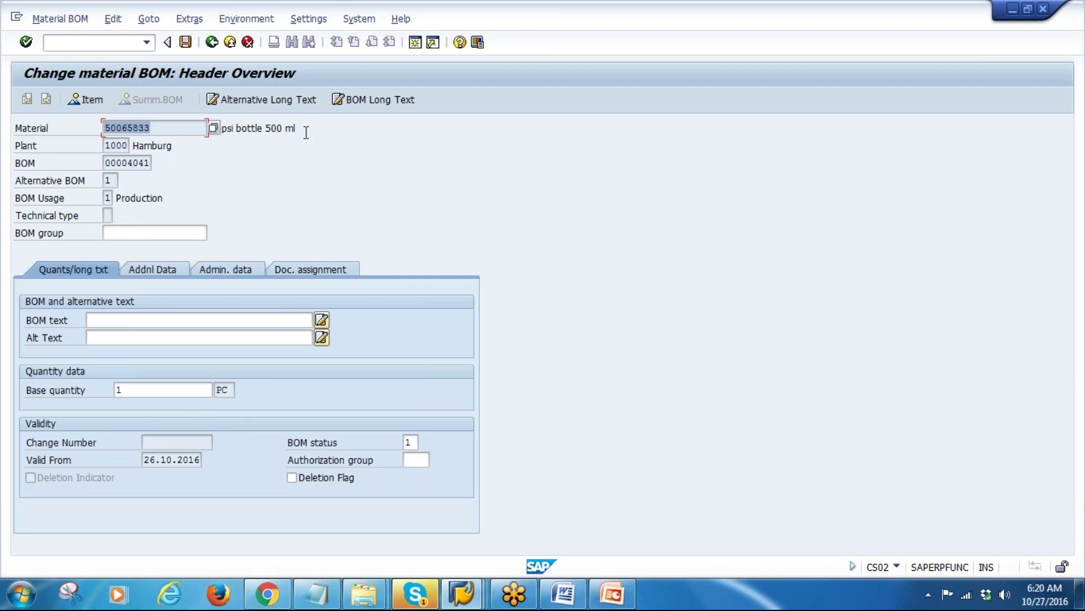
Return to the item overview and check the component and quantity of each of the three BOM items
left_click(101, 100)
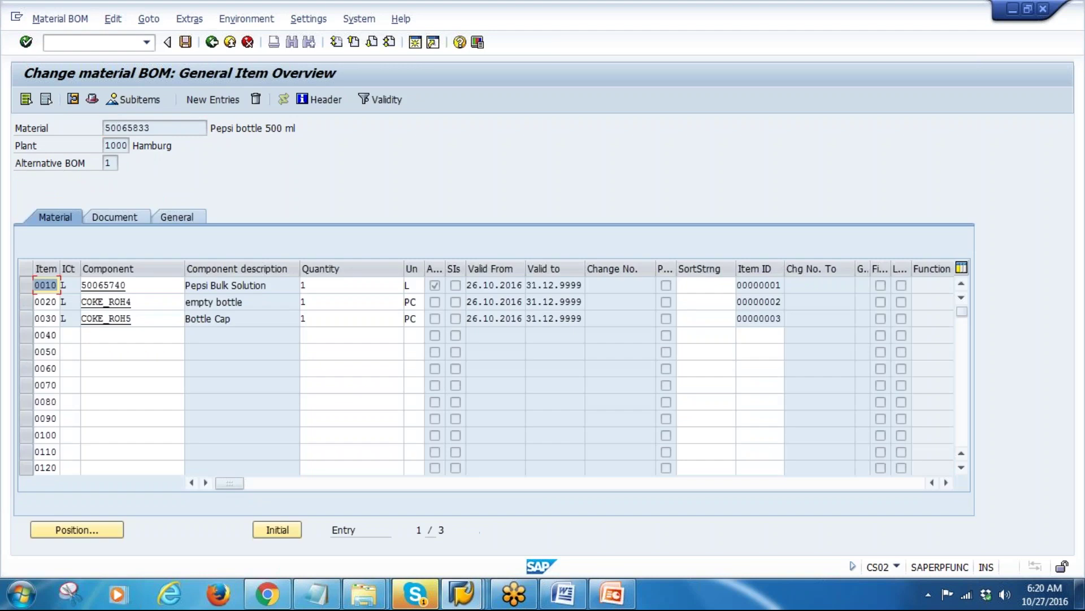
left_click(129, 285)
left_click(134, 298)
left_click(138, 318)
left_click(318, 284)
left_click(317, 302)
left_click(318, 316)
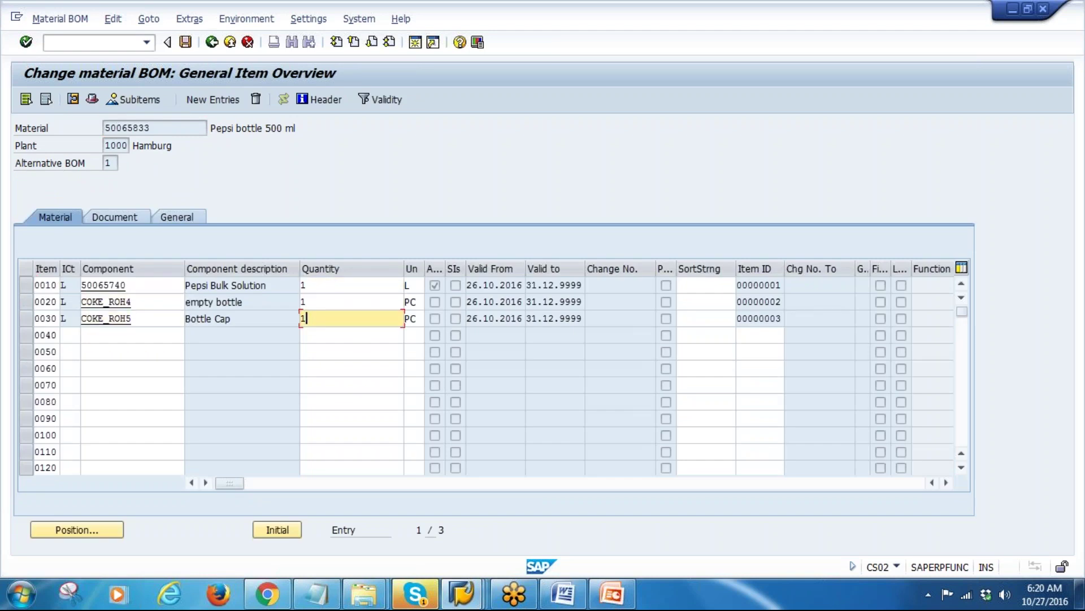
Set the base quantity in the BOM header of Pepsi bottle 500 ml to 2
left_click(92, 101)
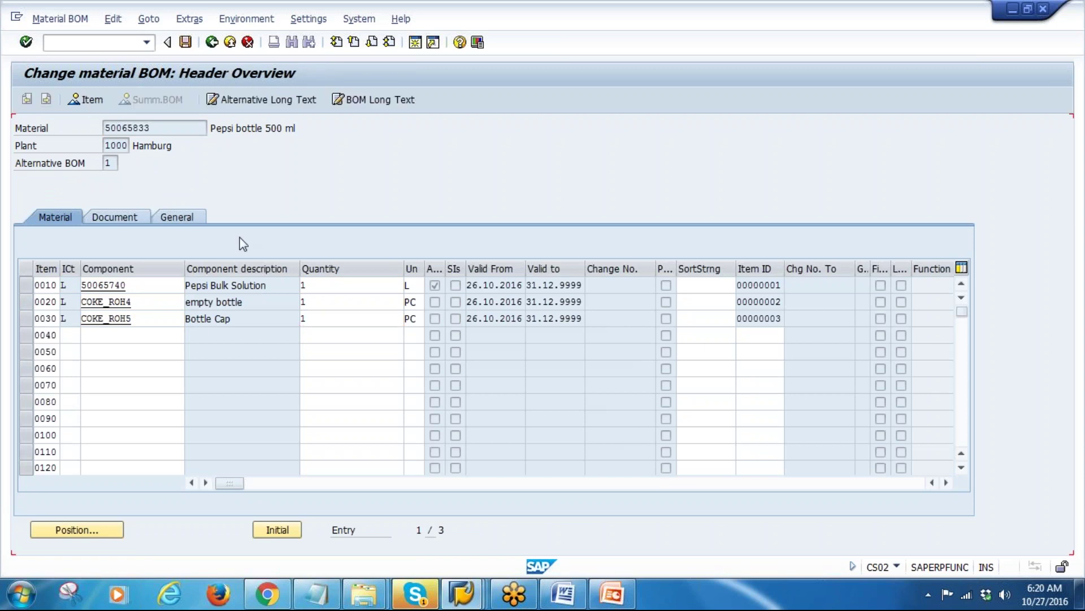
left_click(127, 396)
key("BackSpace")
type("2")
left_click_drag(133, 391, 116, 391)
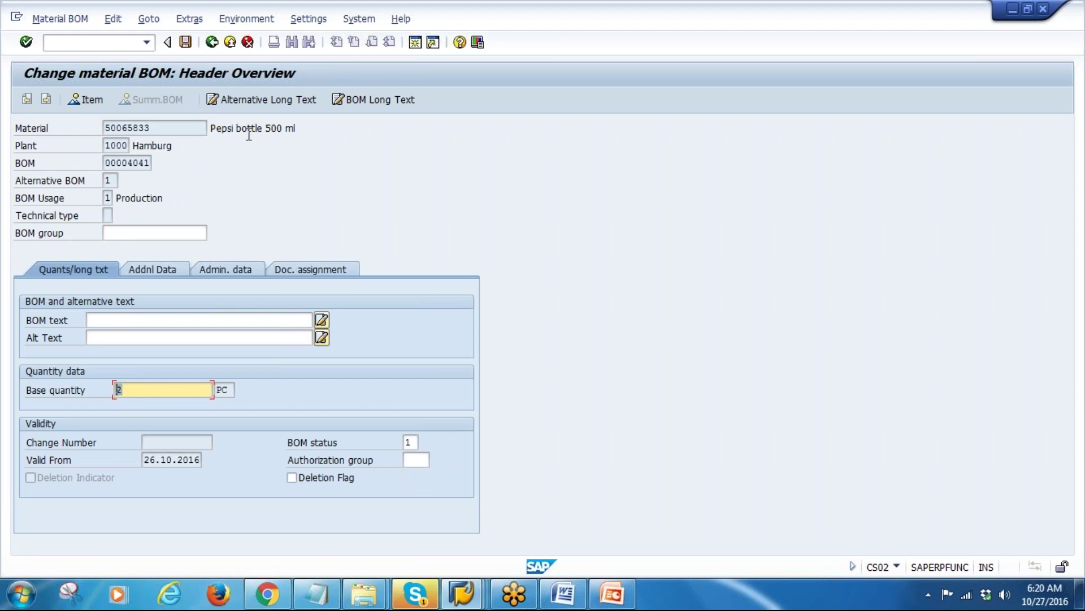
left_click_drag(209, 128, 307, 122)
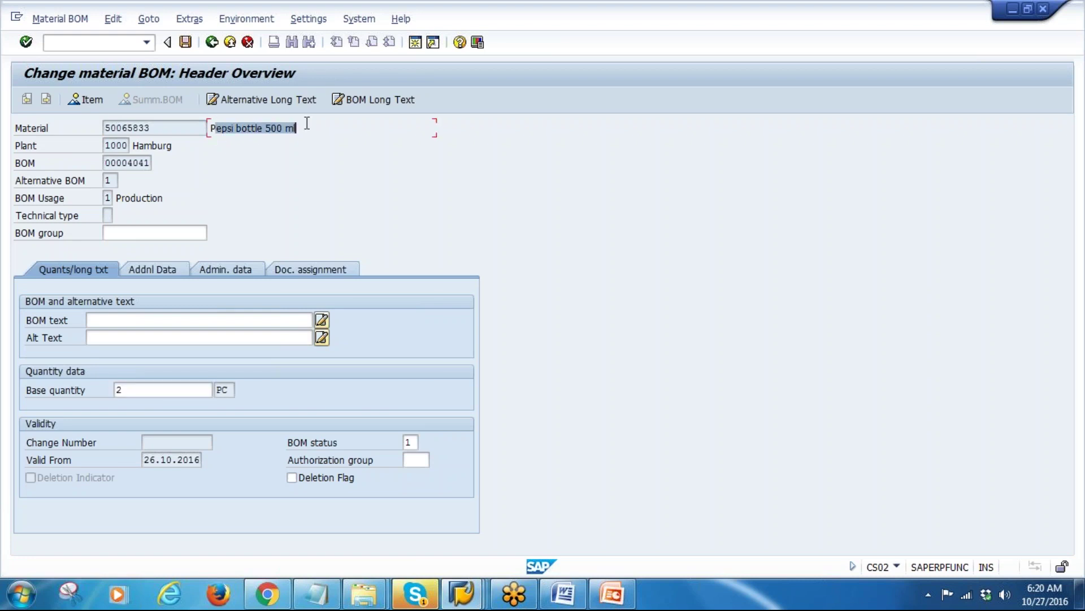
Set the quantities of the empty bottle (item 0020) and the bottle cap (item 0030) to 2 each
left_click(86, 99)
left_click(338, 290)
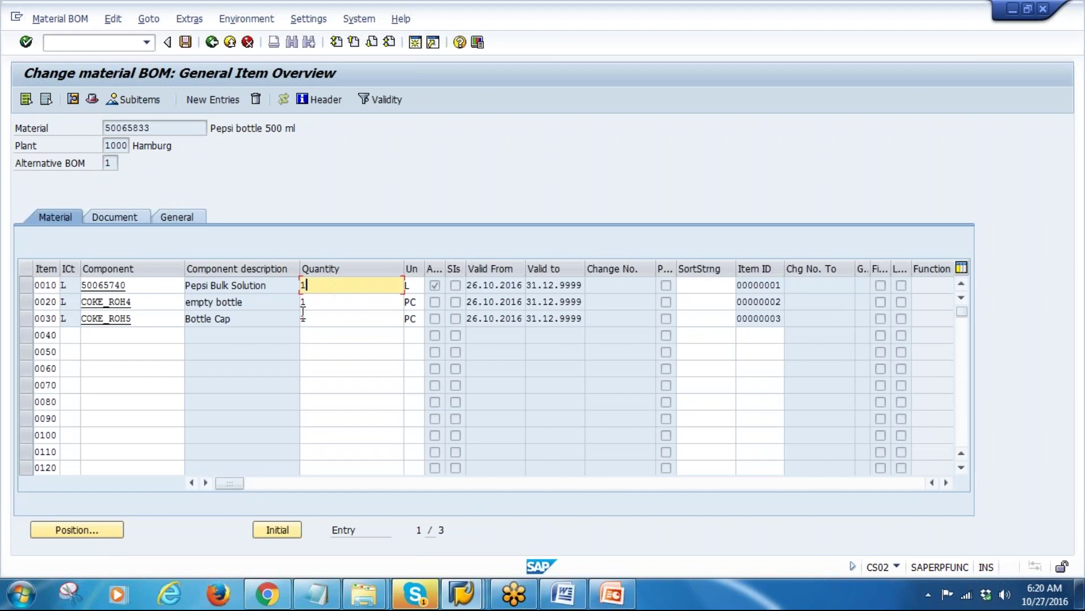
left_click_drag(319, 302, 265, 302)
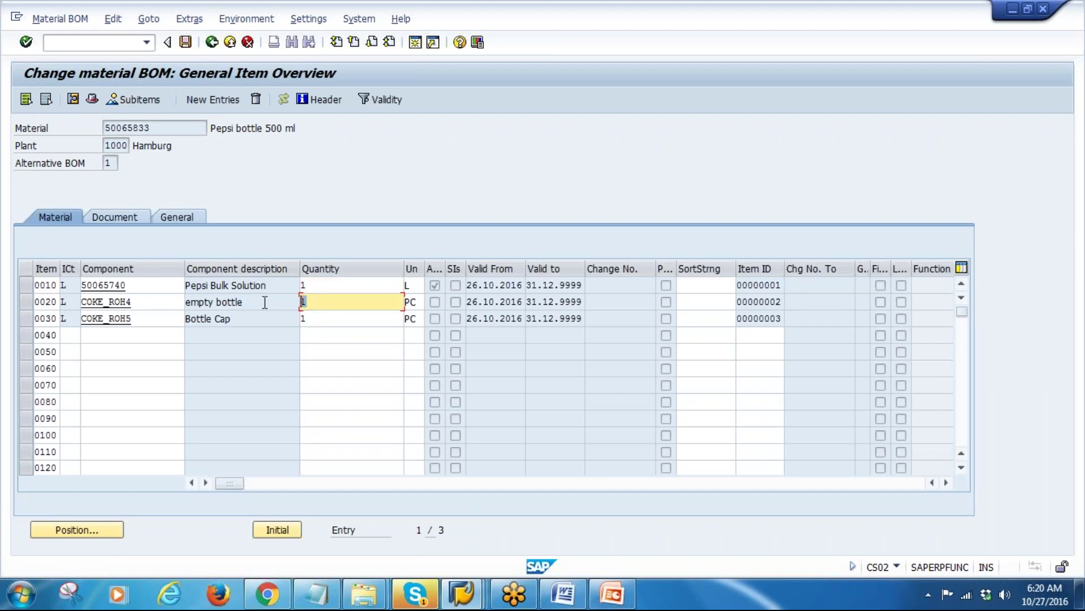
type("2")
left_click(306, 318)
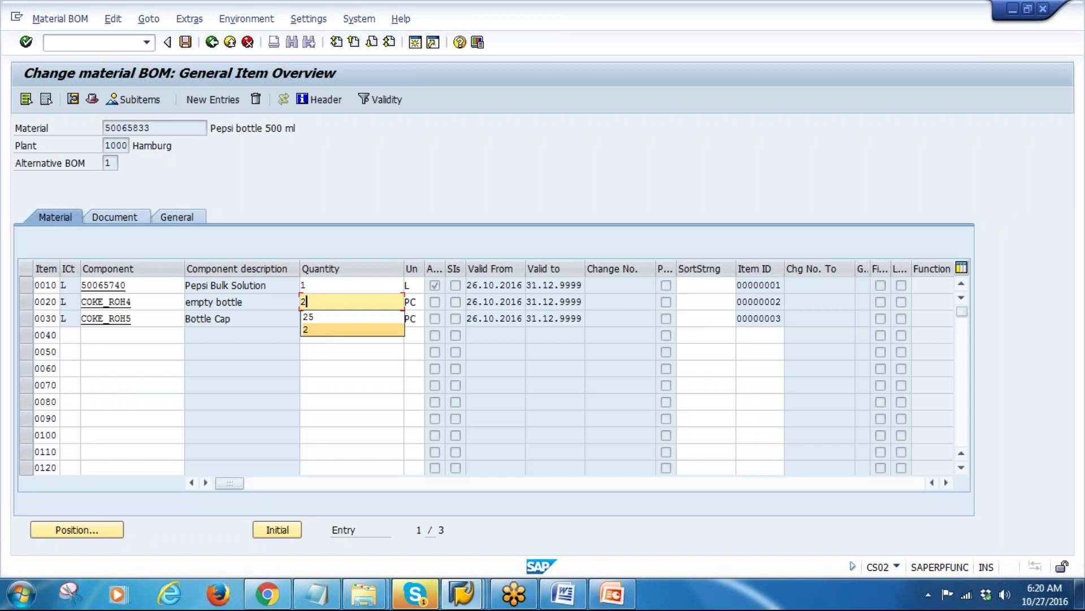
double_click(306, 317)
type("2")
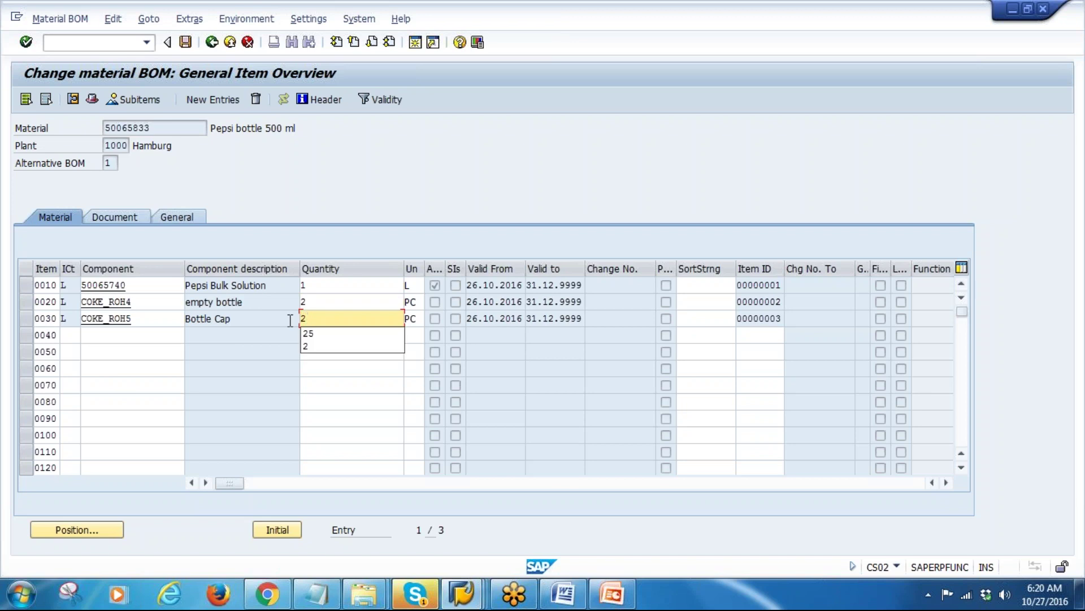
left_click(314, 347)
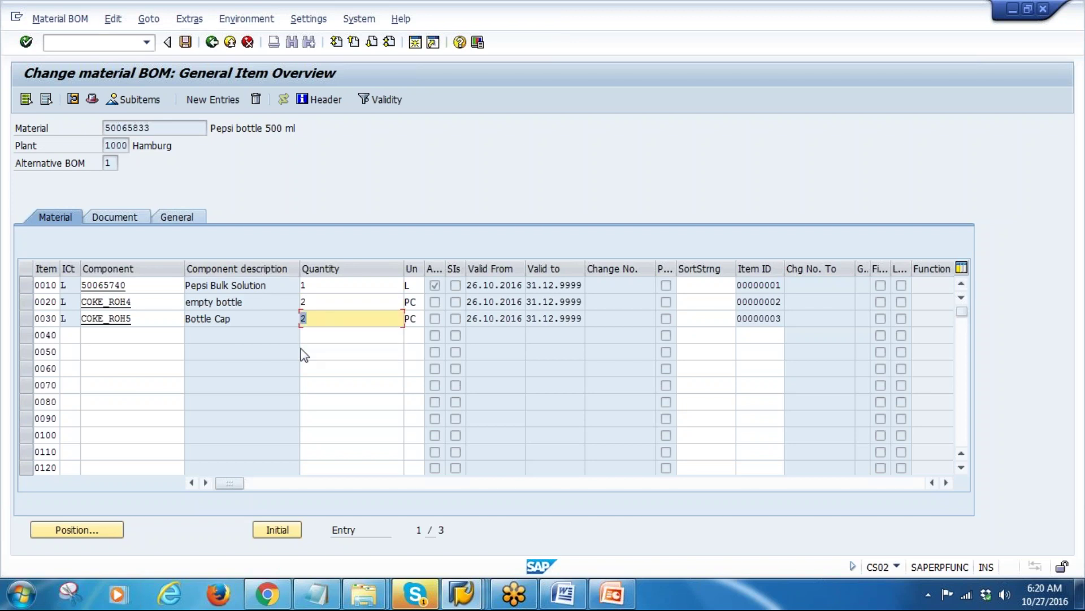
Compare the three item quantities with the header's base quantity and examine the BOM status
left_click(328, 283)
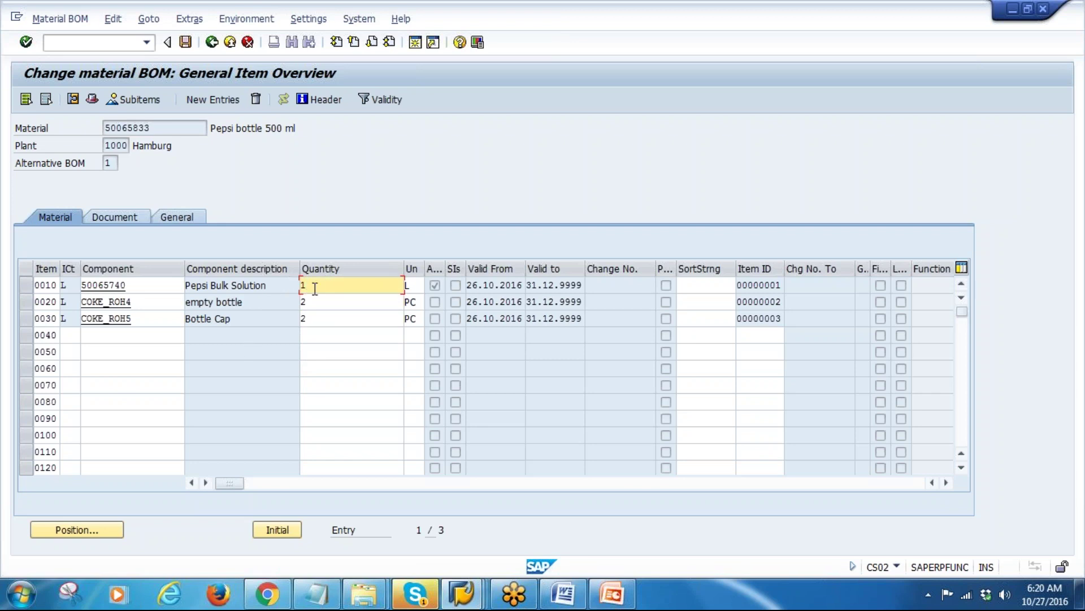
left_click(329, 302)
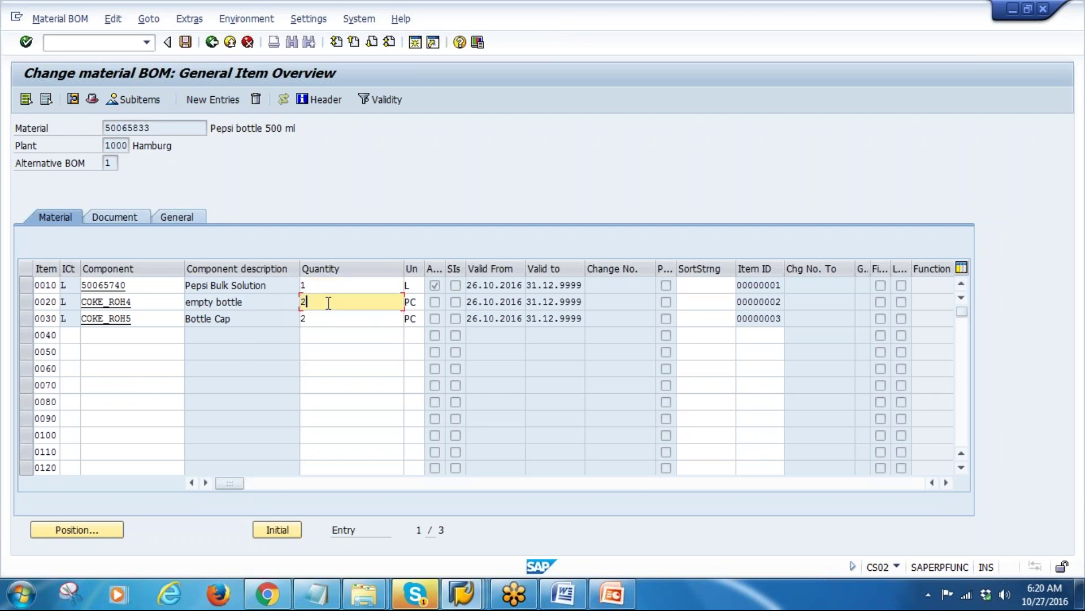
left_click(326, 319)
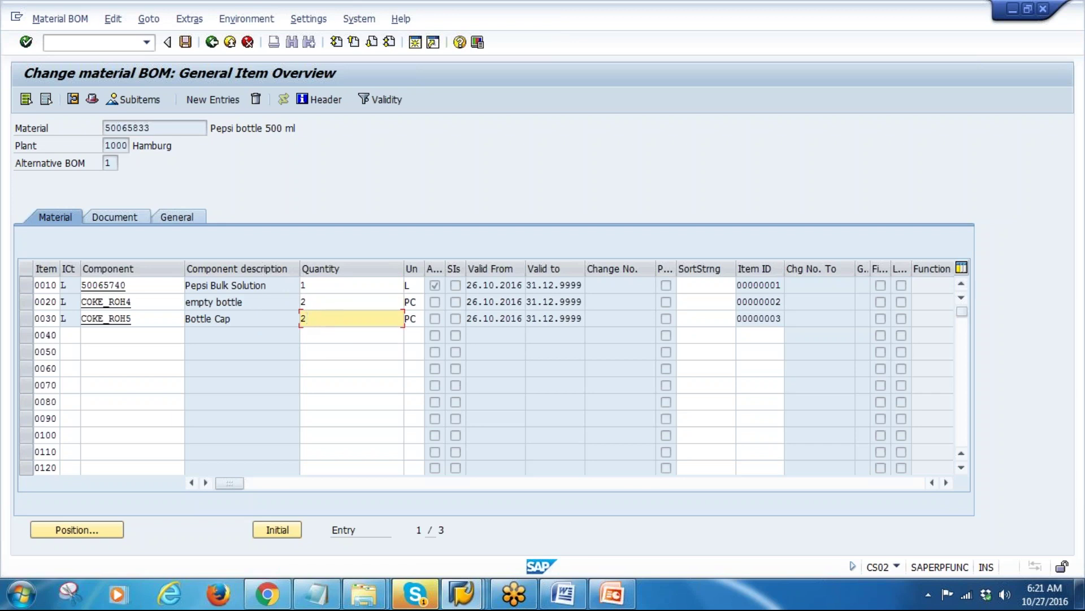
left_click(90, 98)
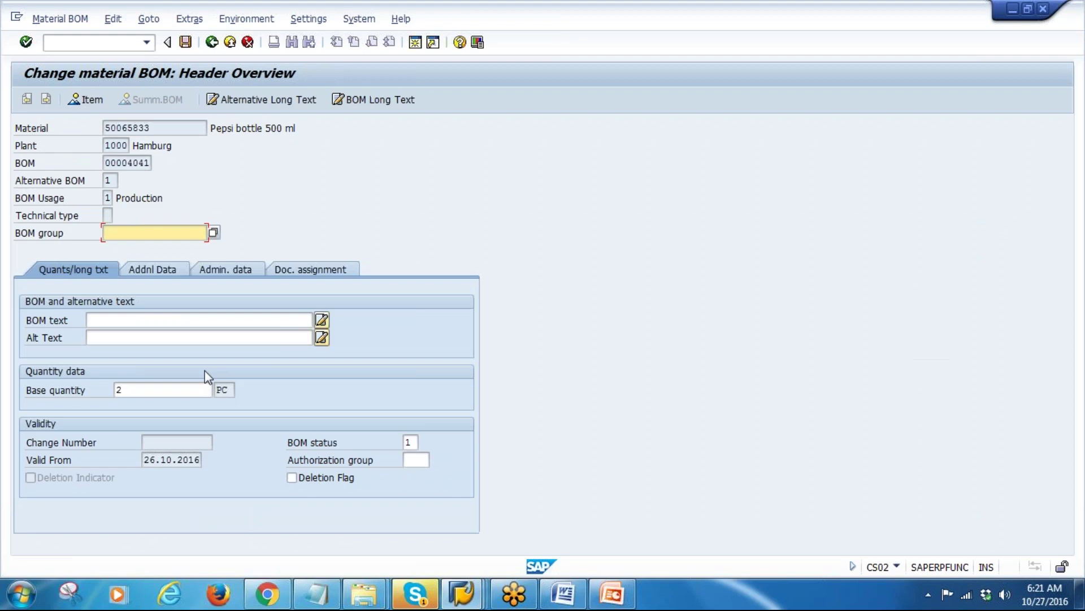
left_click(141, 387)
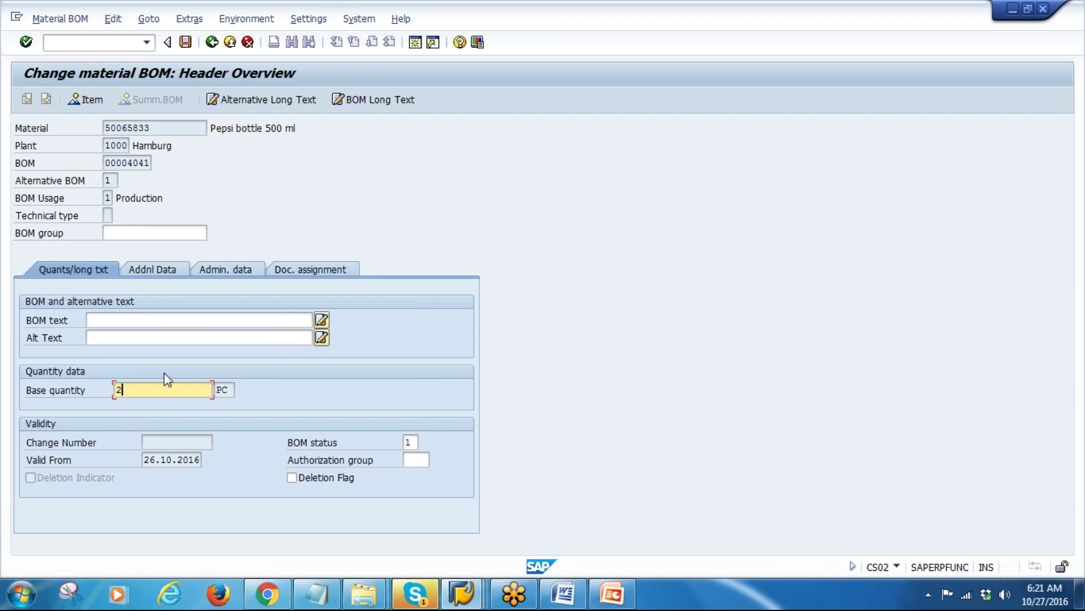
double_click(118, 389)
left_click(409, 442)
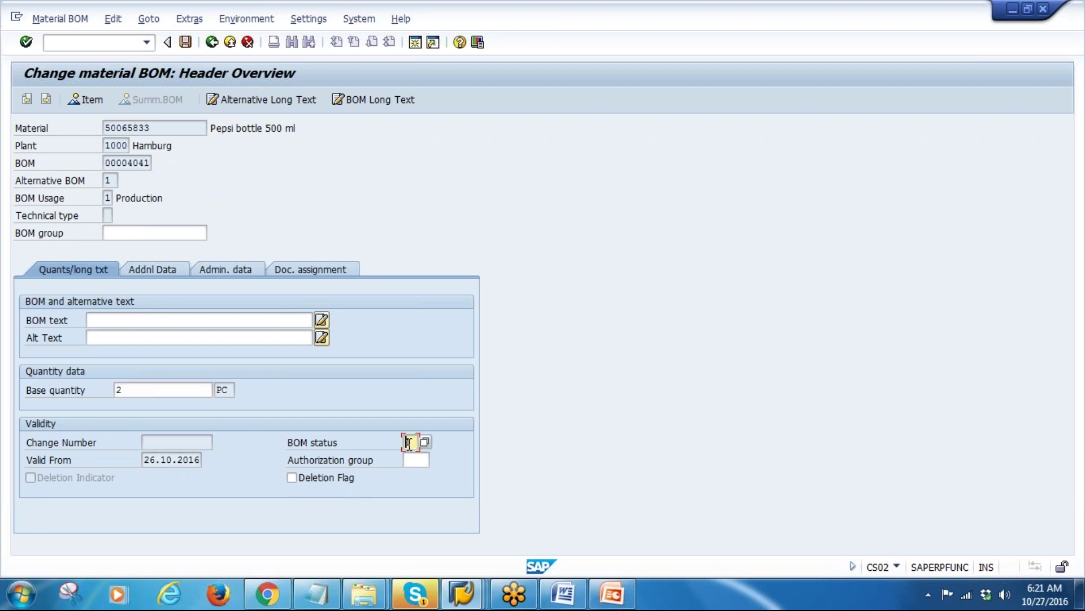
Switch to the BOM presentation in PowerPoint, read the BOM Status slide, and return to SAP
left_click(613, 593)
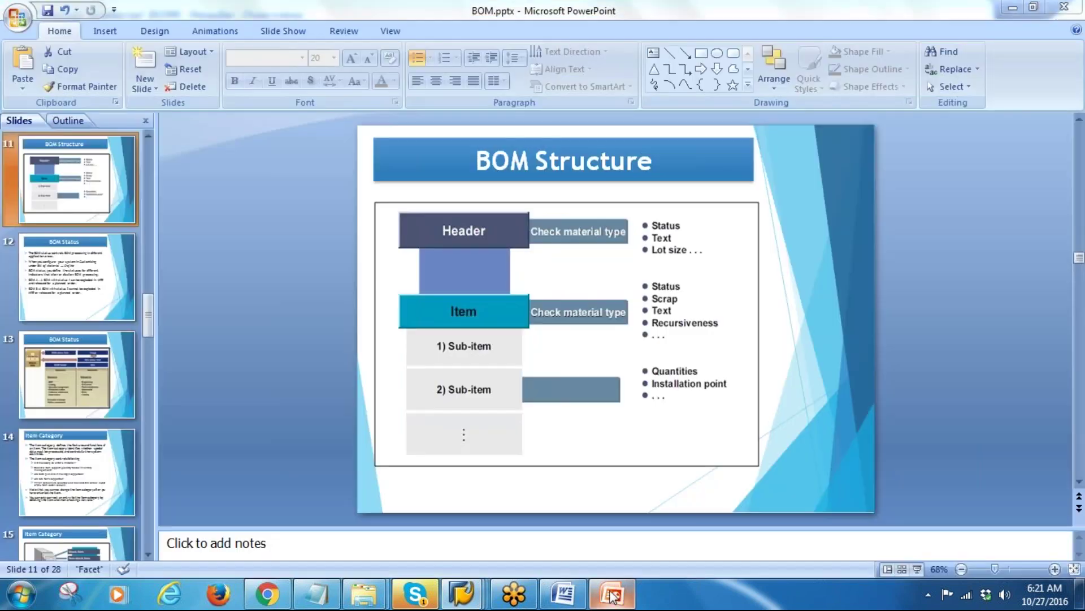
left_click(79, 389)
left_click(79, 258)
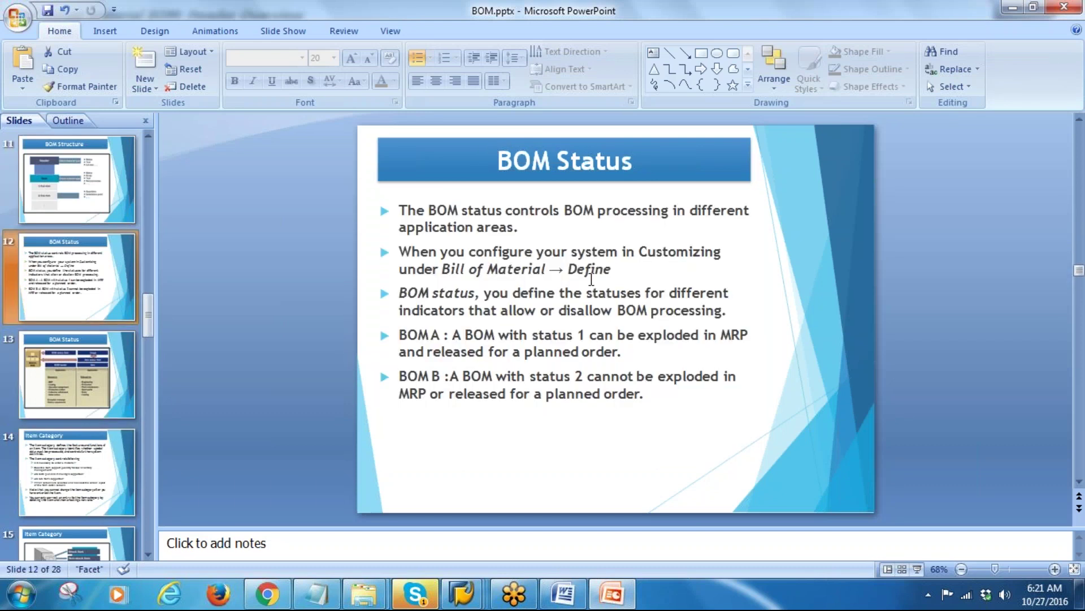
key("alt+Tab")
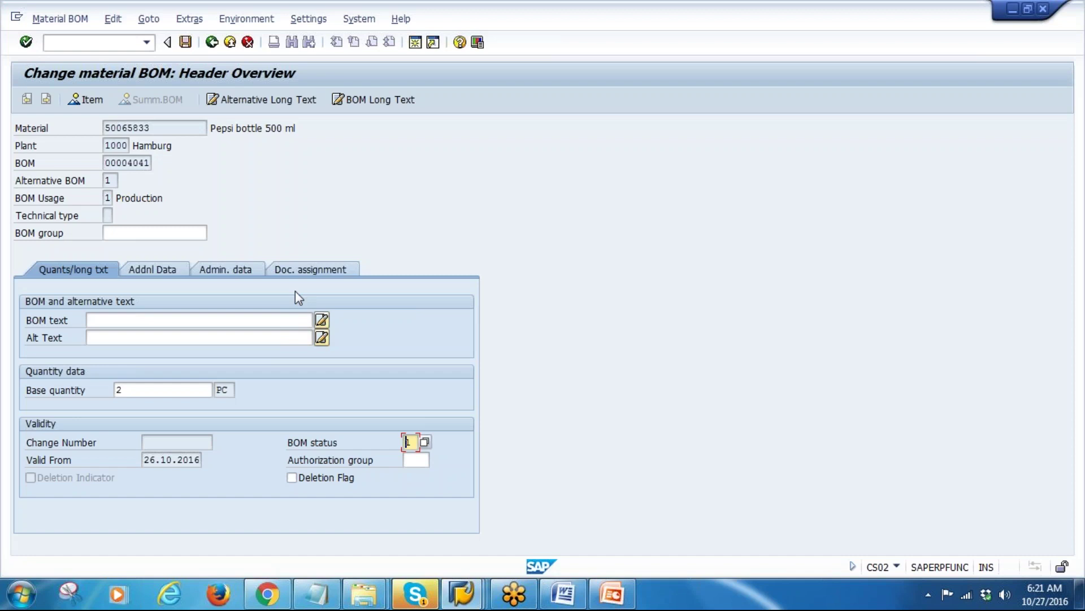
Review the BOM header's additional data, validity dates, and creation and change details
left_click(151, 272)
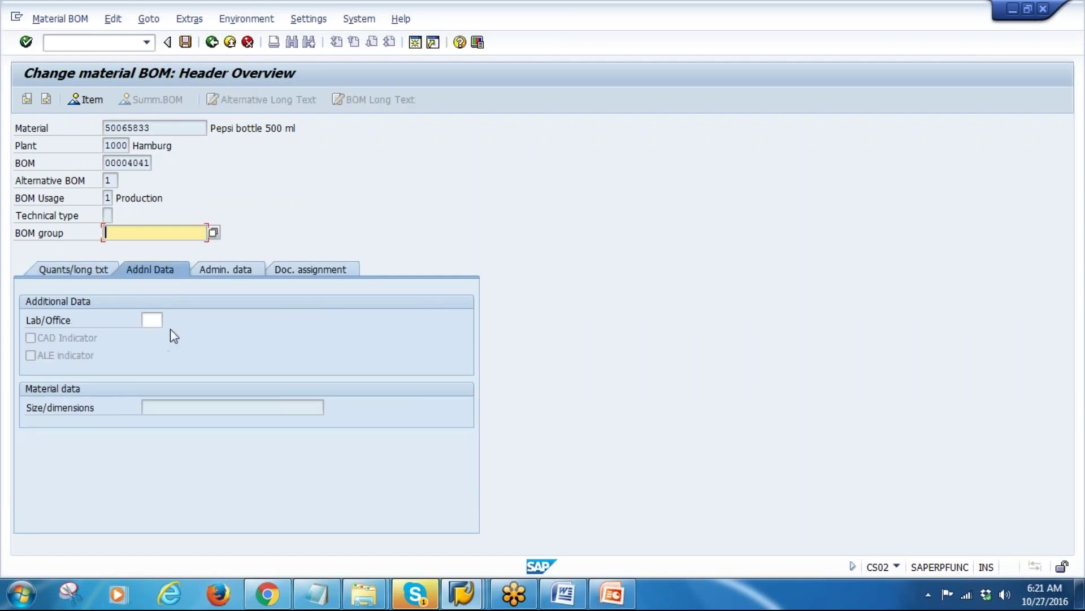
left_click(228, 271)
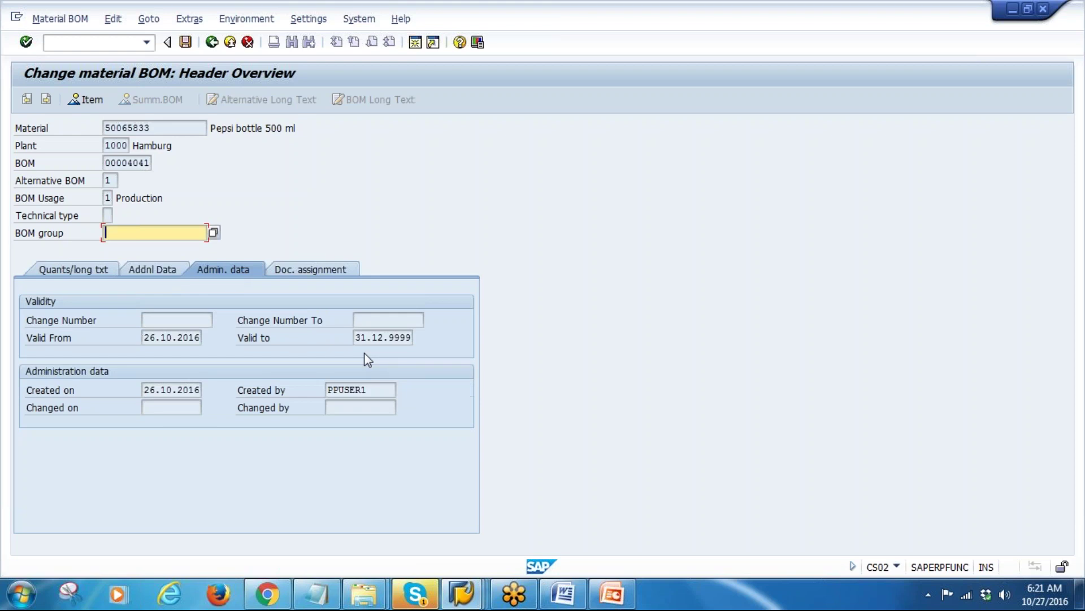
left_click_drag(146, 337, 214, 339)
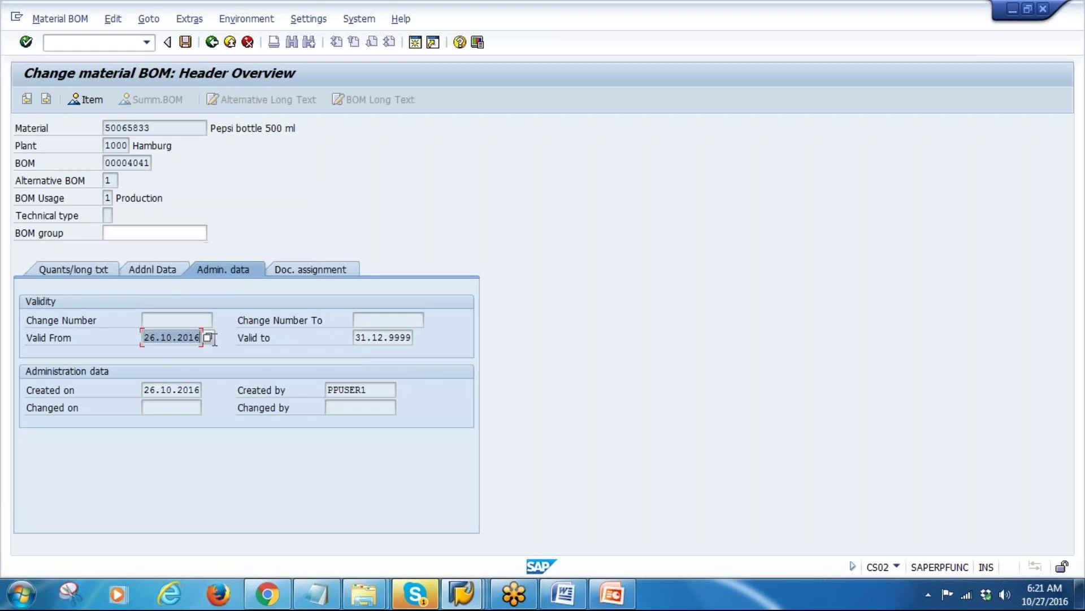
left_click(163, 389)
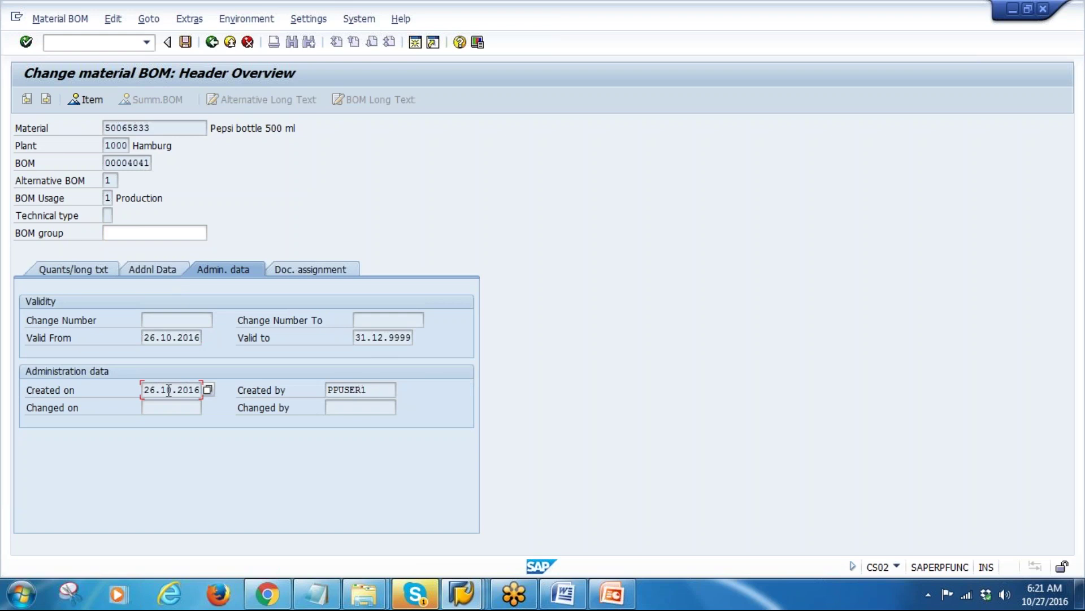
double_click(384, 389)
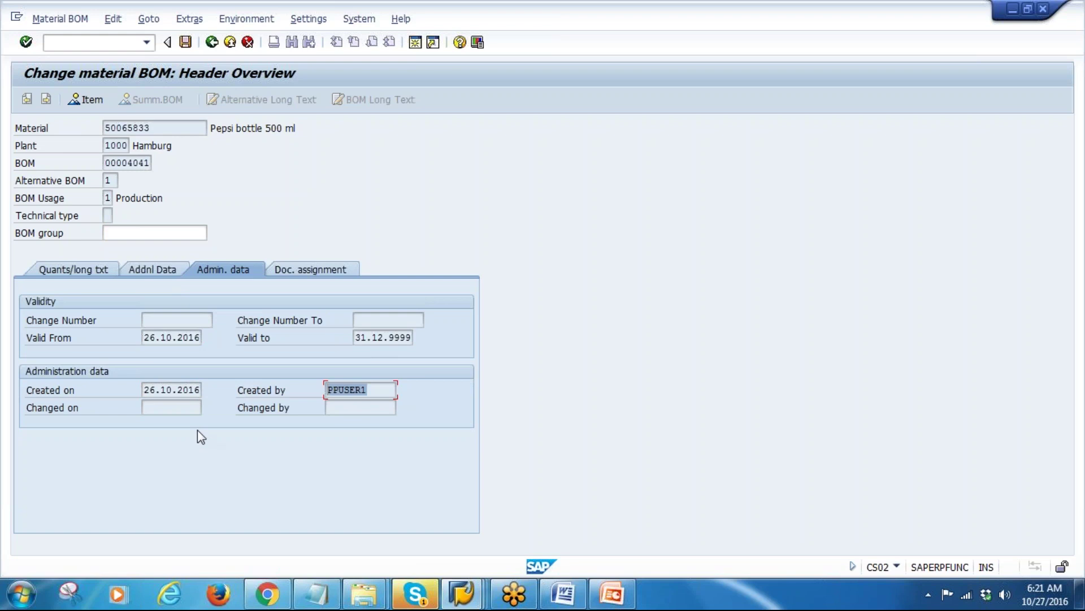
left_click(164, 407)
left_click(339, 409)
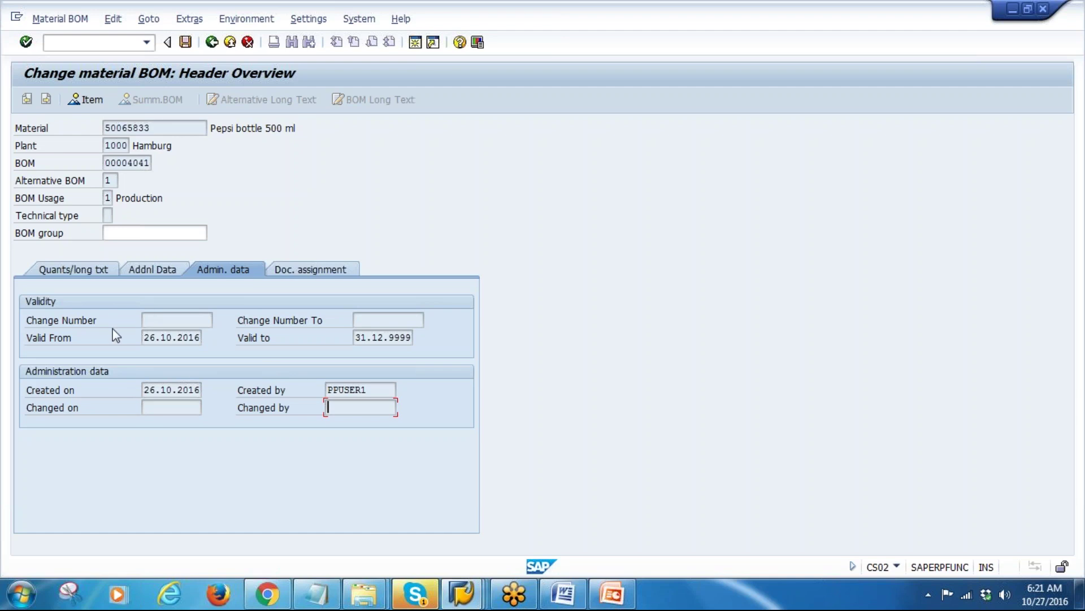
Open the BOM header's document assignment, and note DMS in Notepad below the component list
left_click(327, 271)
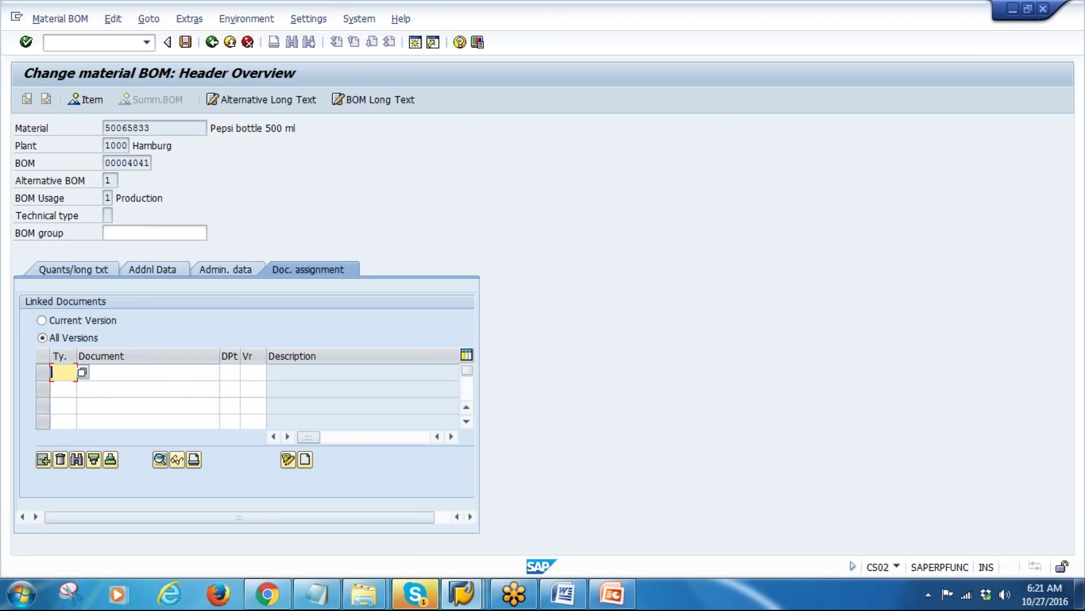
left_click(316, 594)
key("Return")
key("Return")
key("Return")
type("D")
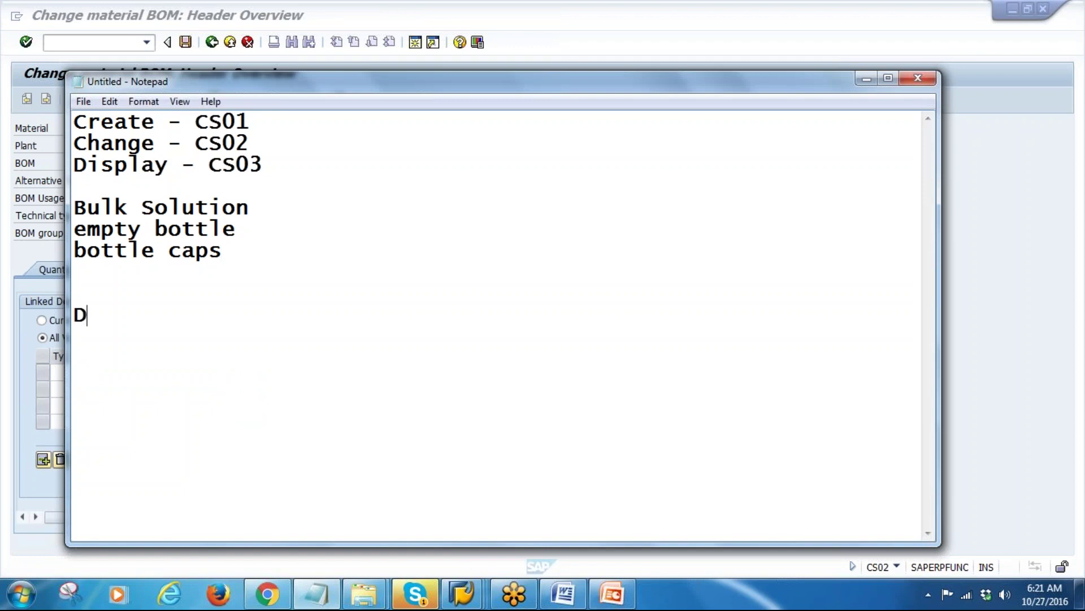
type("MS")
double_click(121, 320)
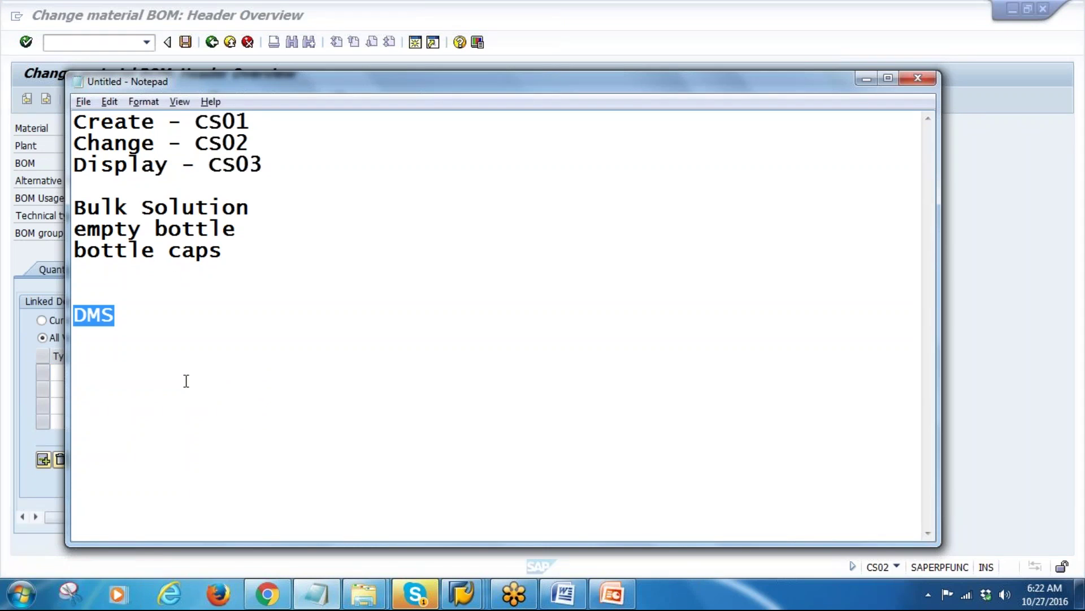
Return to SAP, check the header's linked-document entry fields, and go back to the quantity and long text data
key("alt+Tab")
left_click(97, 373)
left_click(255, 374)
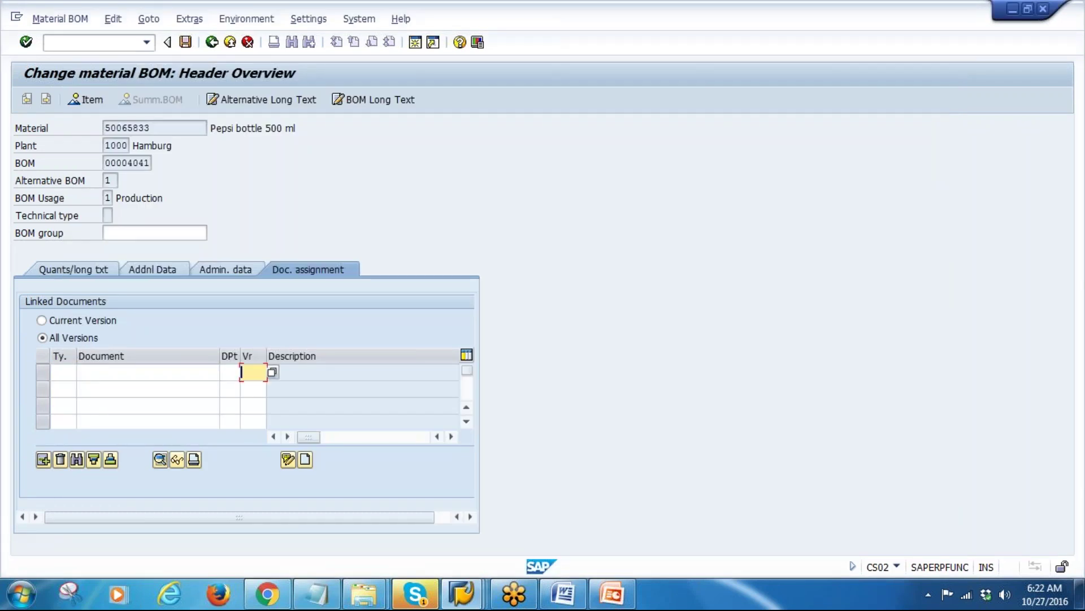
left_click(73, 271)
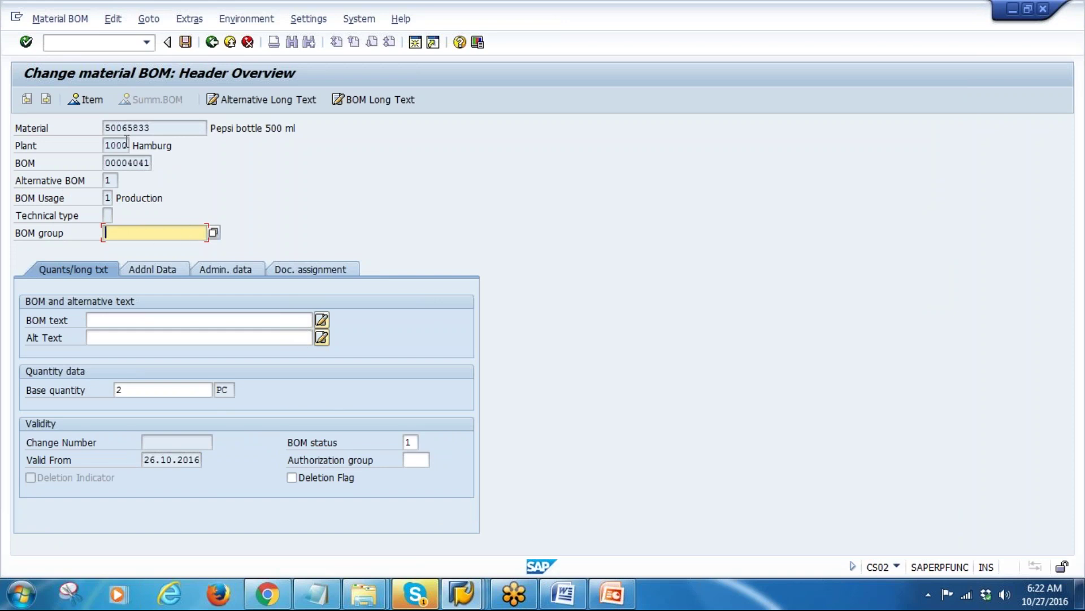
Open the BOM's item overview and compare it with the BOM Structure slide in PowerPoint
left_click(86, 99)
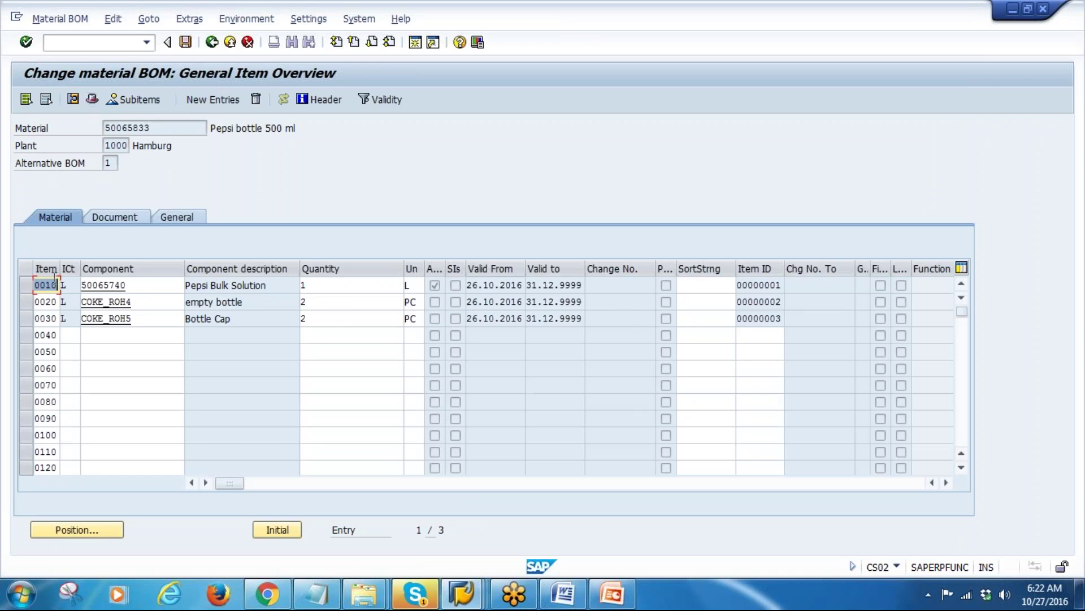
left_click(612, 593)
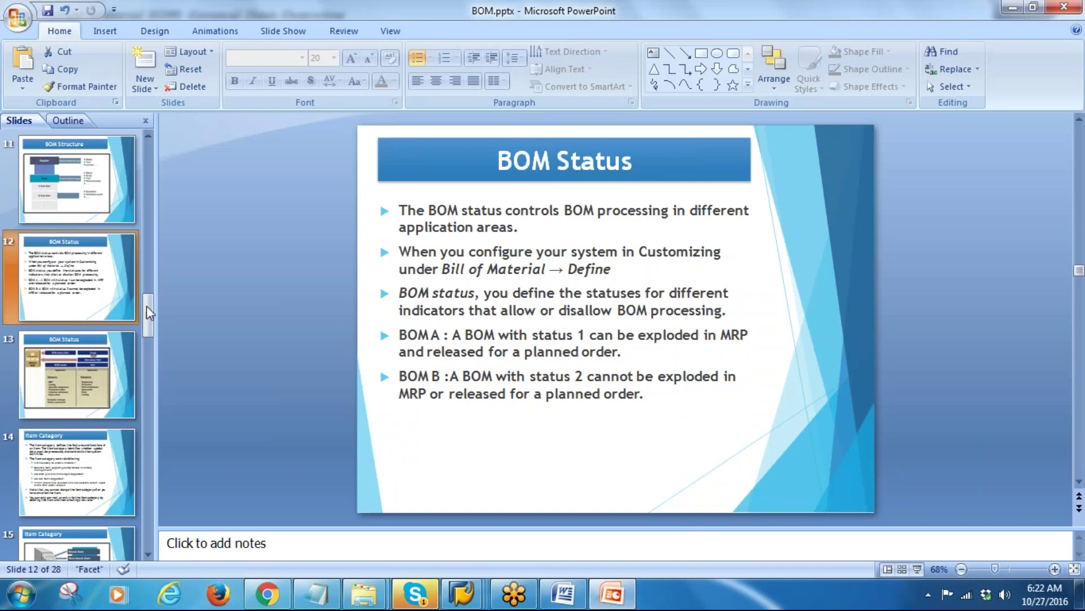
left_click(54, 204)
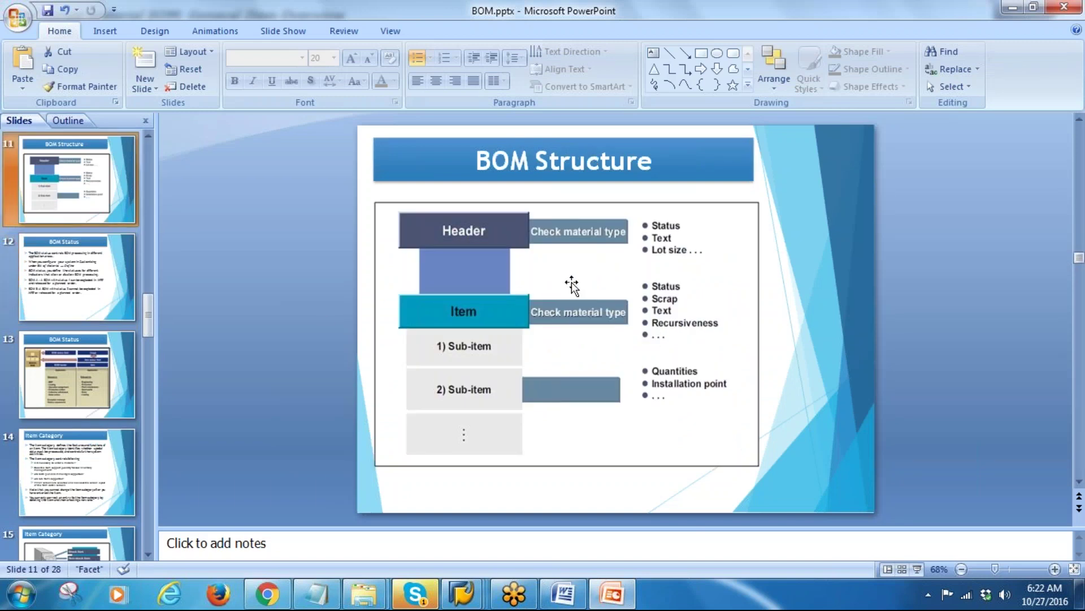
key("alt+Tab")
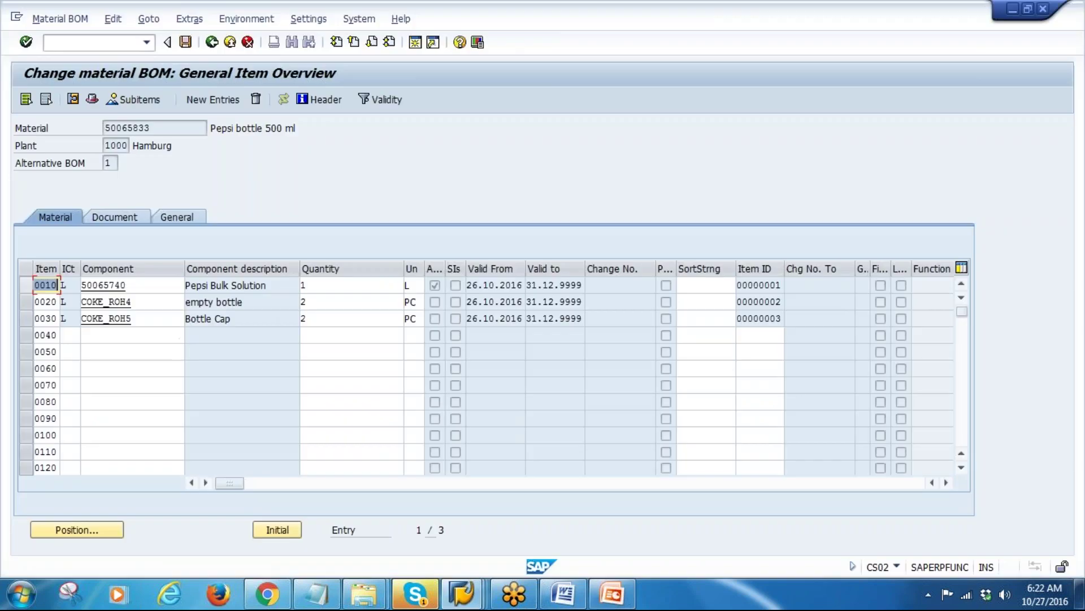
Open the details of item 0010 (Pepsi Bulk Solution) and examine its basic, quantity, general and MRP data
left_click(25, 281)
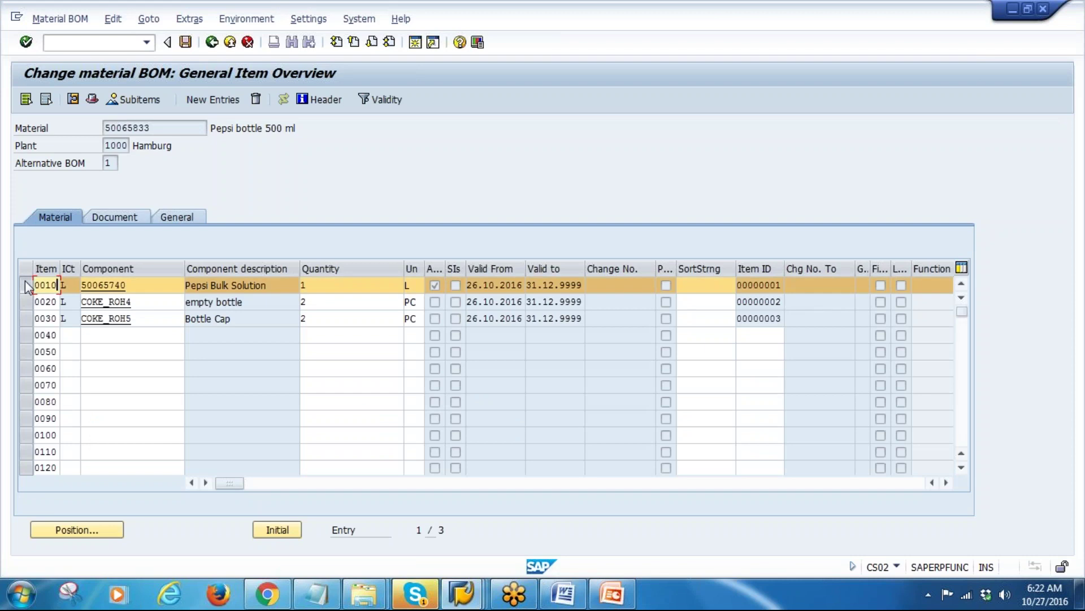
left_click(72, 98)
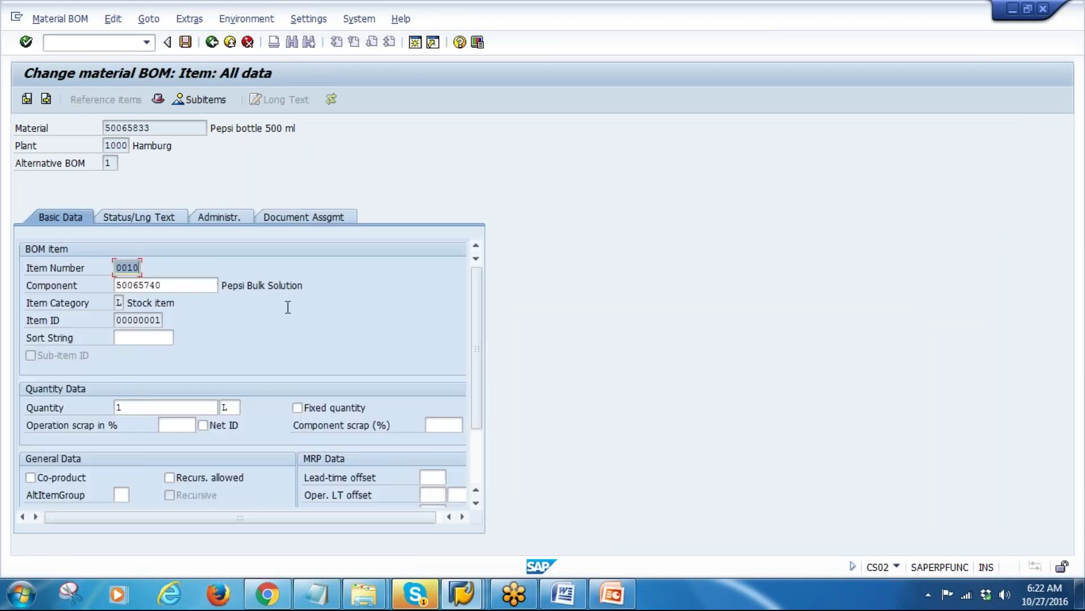
key("Tab")
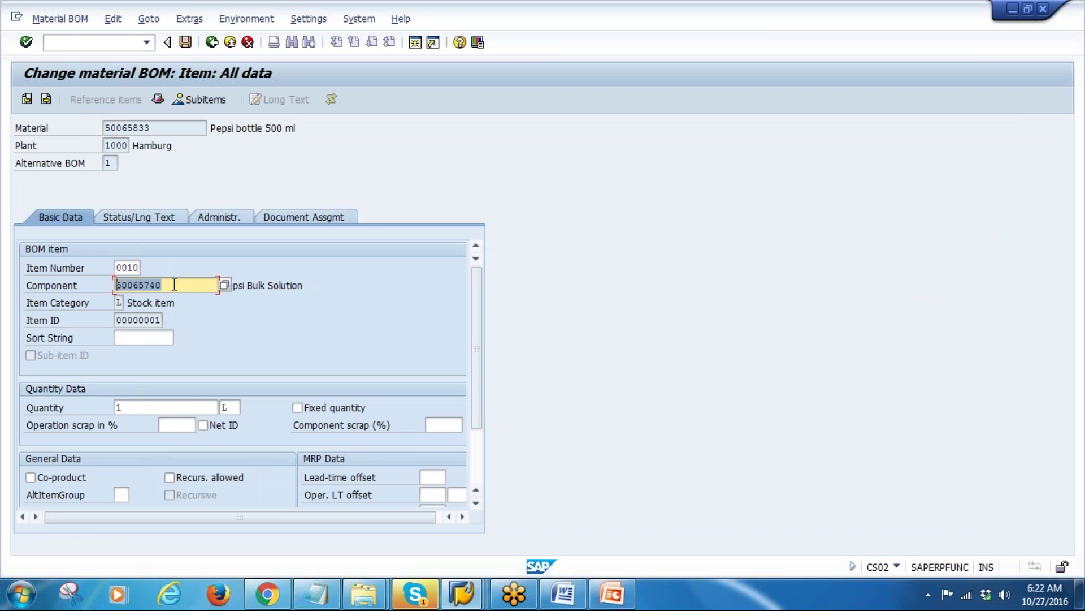
left_click(138, 269)
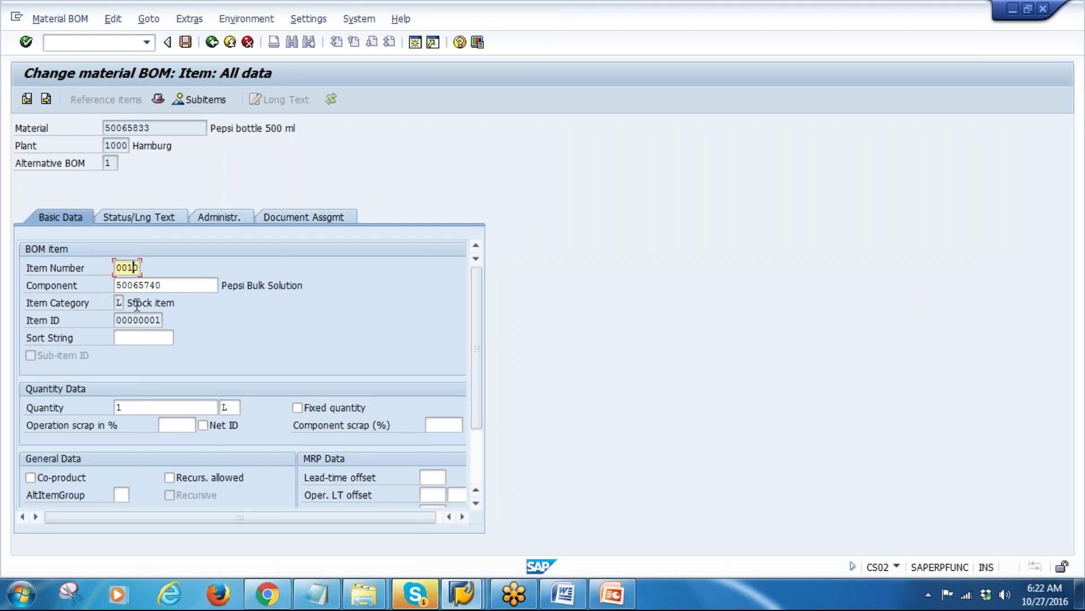
key("Tab")
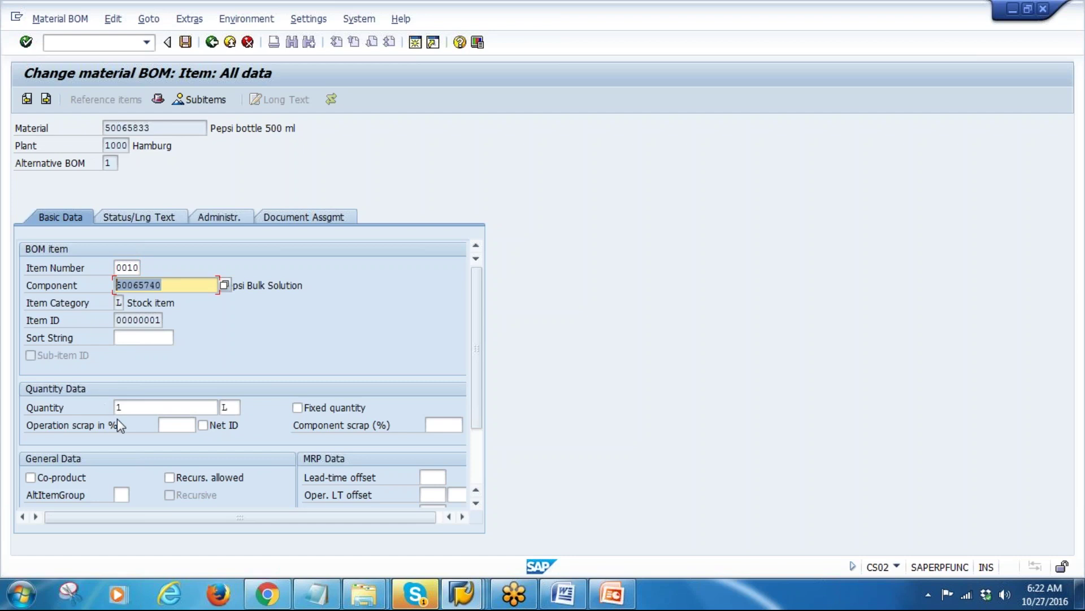
left_click(129, 408)
left_click(234, 408)
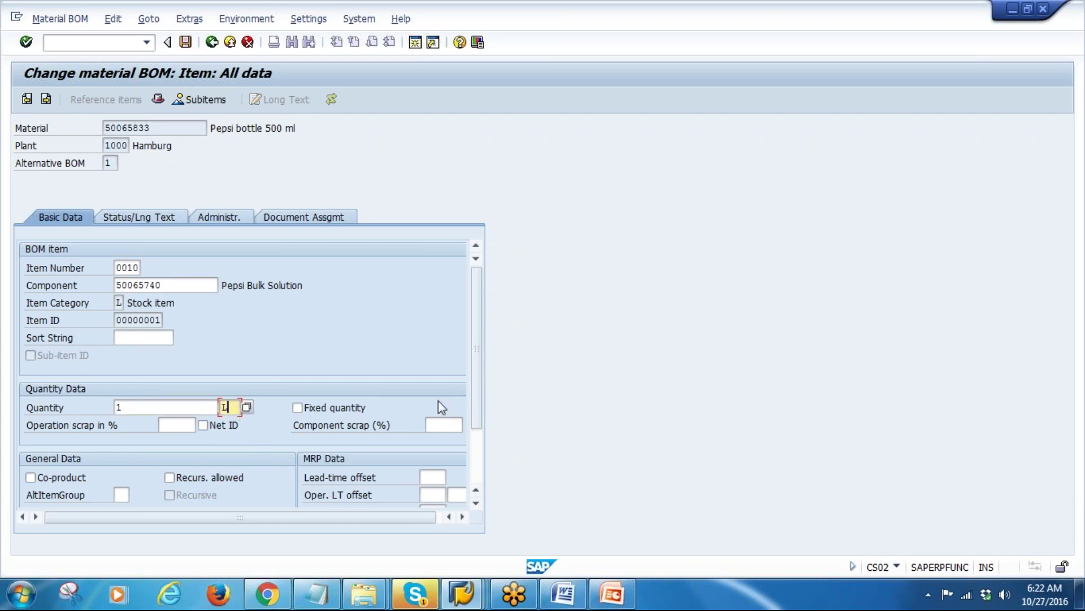
left_click_drag(481, 294, 478, 349)
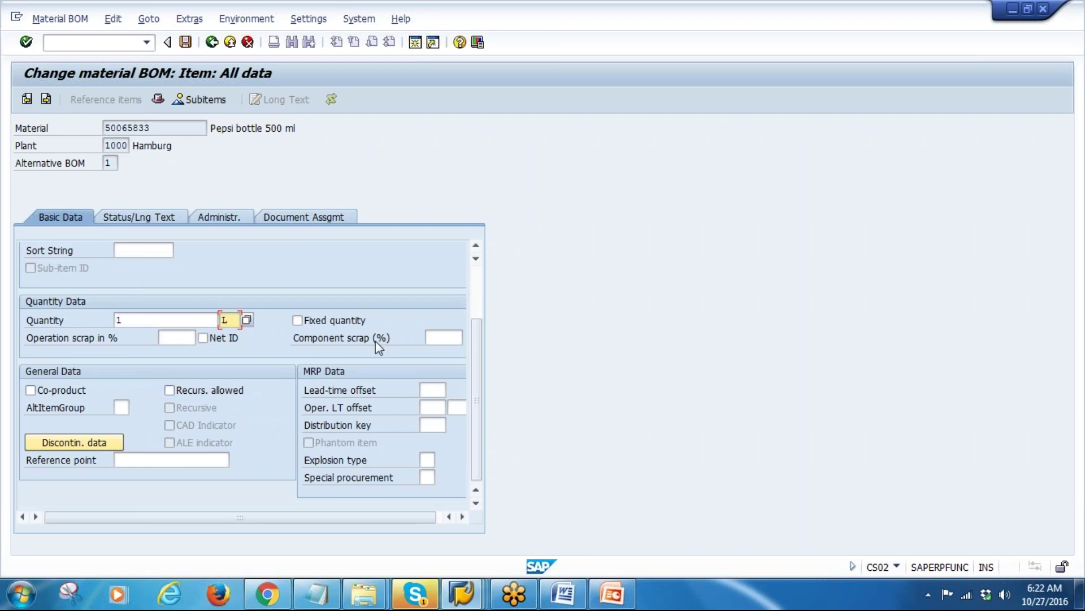
Review item 0010's status and long text data and its administrative creation and change data
left_click(152, 218)
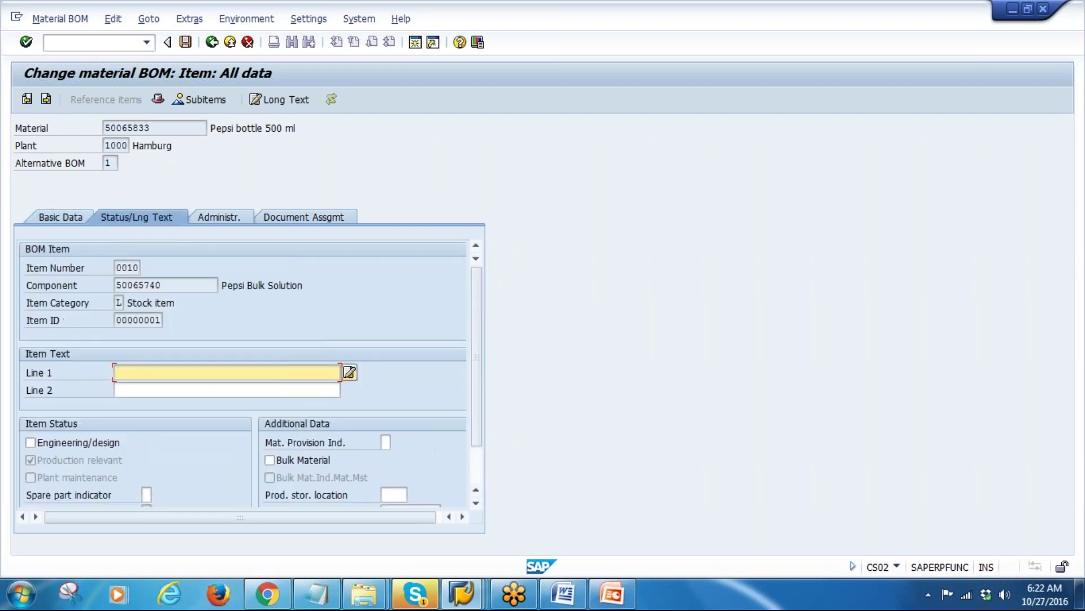
scroll(477, 332, "down", 1)
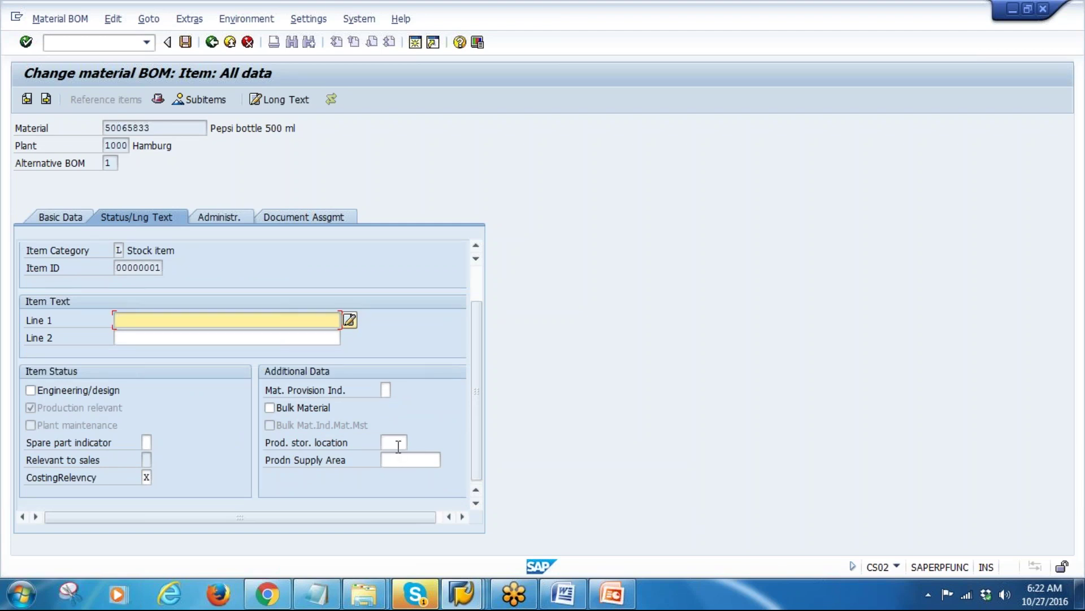
left_click(217, 216)
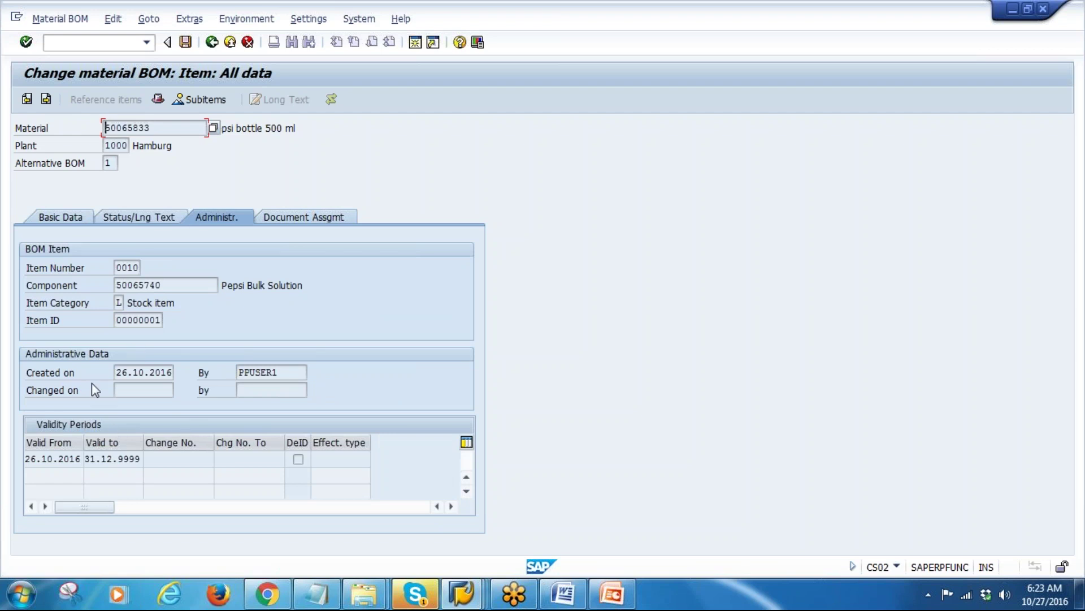
left_click(156, 373)
left_click(117, 390)
Check the linked-document fields in item 0010's document assignment and return to the item overview
left_click(296, 219)
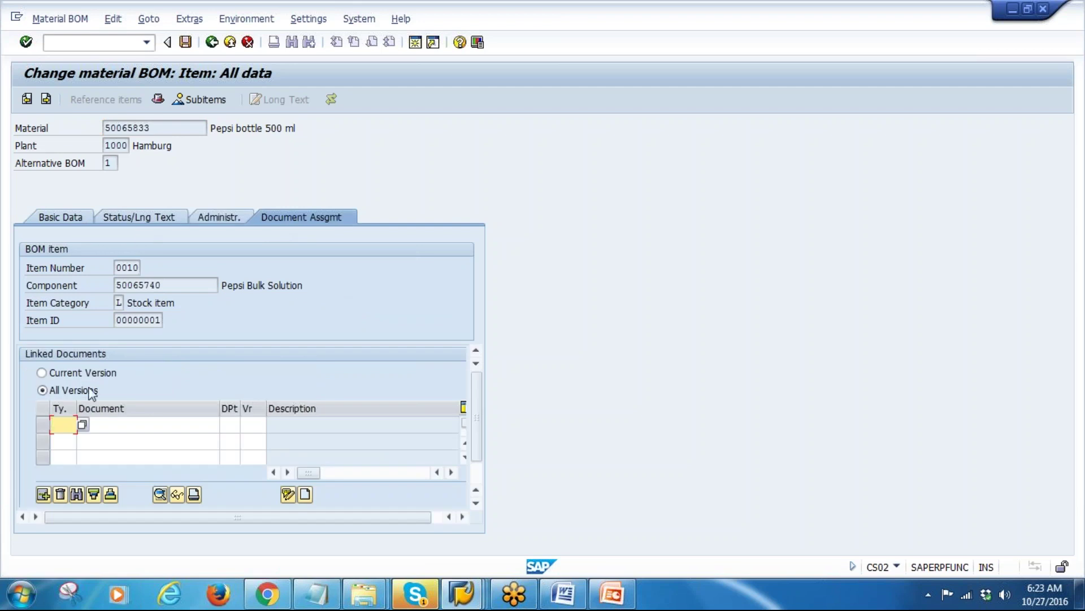
key("Tab")
key("Tab")
left_click(254, 428)
left_click(163, 425)
key("shift+Tab")
left_click(212, 43)
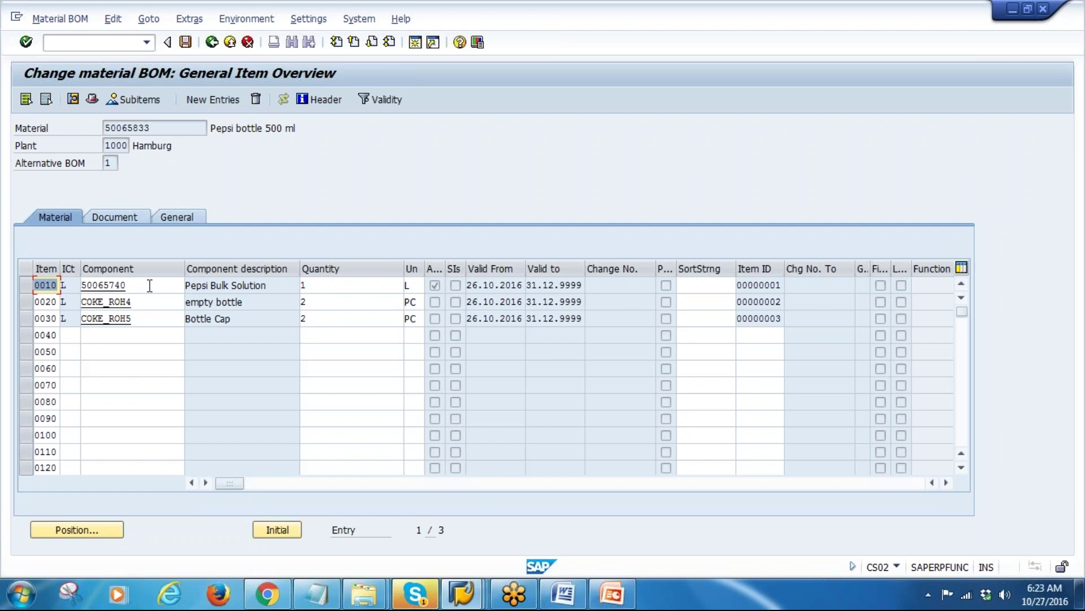
View the BOM header again, return to the items, and reopen the basic data of item 0010
left_click(91, 98)
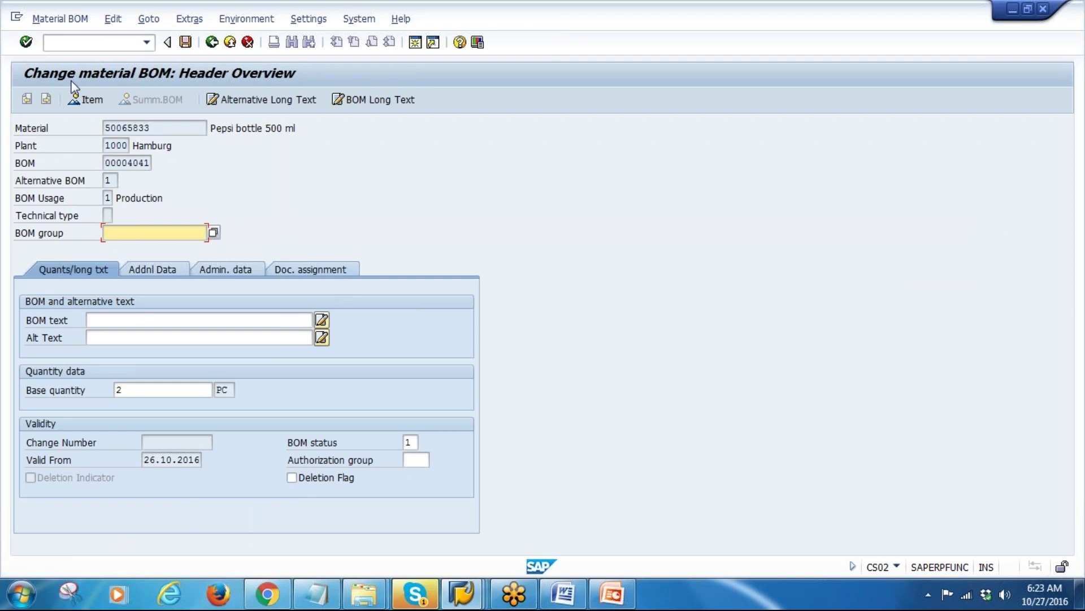
left_click(97, 103)
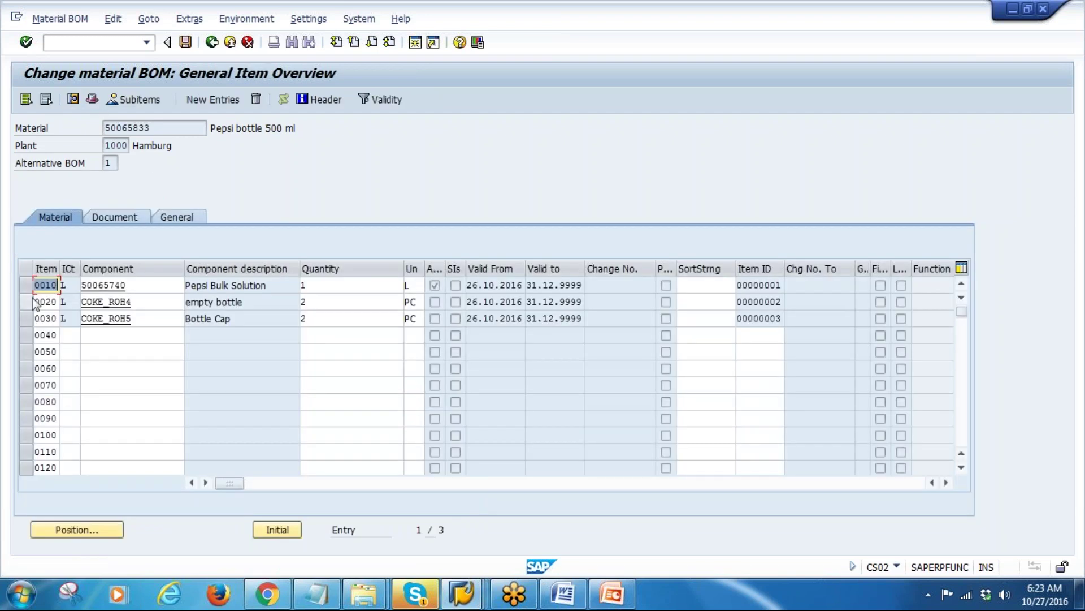
left_click(28, 286)
left_click(73, 100)
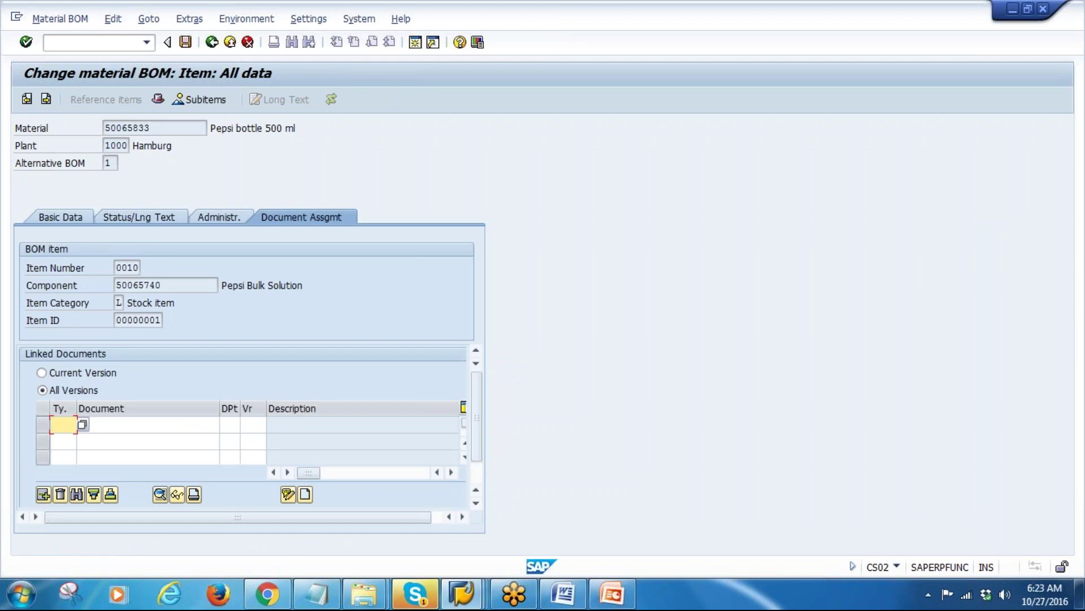
left_click(61, 217)
Return to the item overview and save the changed BOM of Pepsi bottle 500 ml
left_click(212, 42)
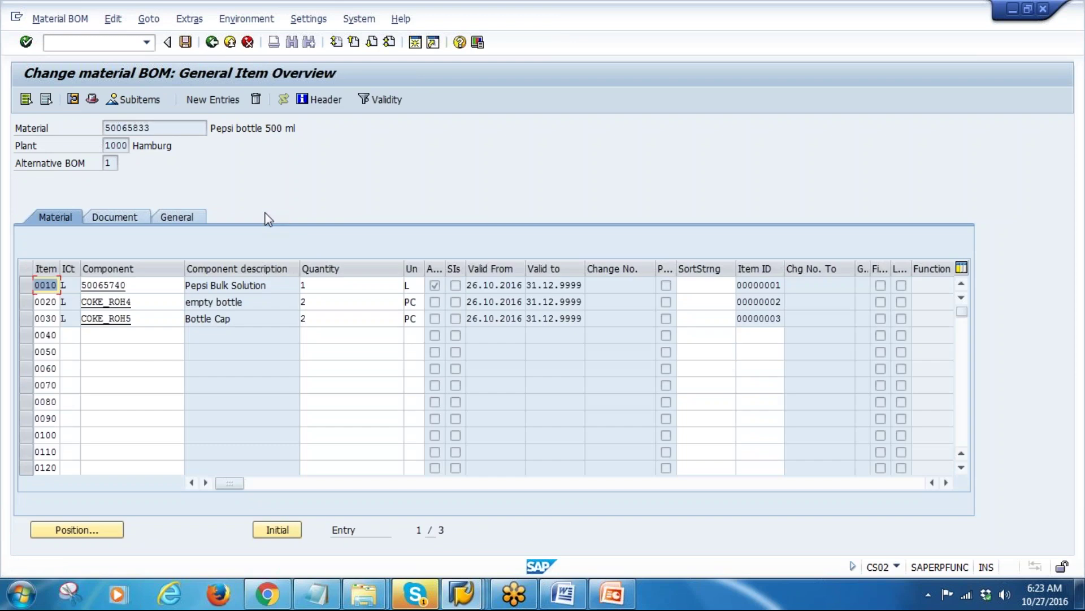
left_click(185, 42)
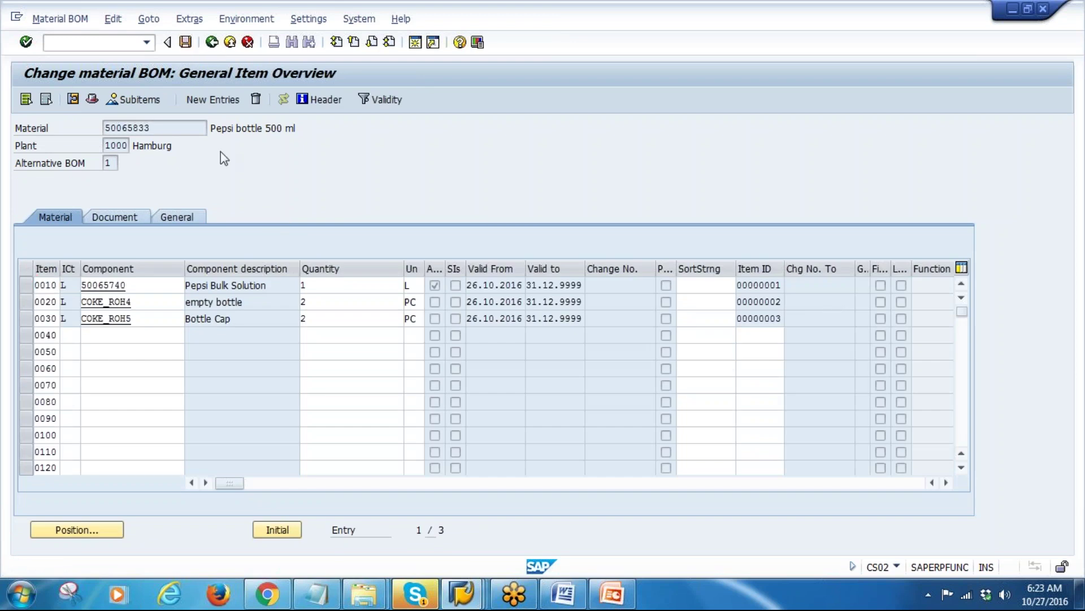
Switch to the BOM.pptx presentation in PowerPoint and read the first BOM Status slide's text
key("alt+Tab")
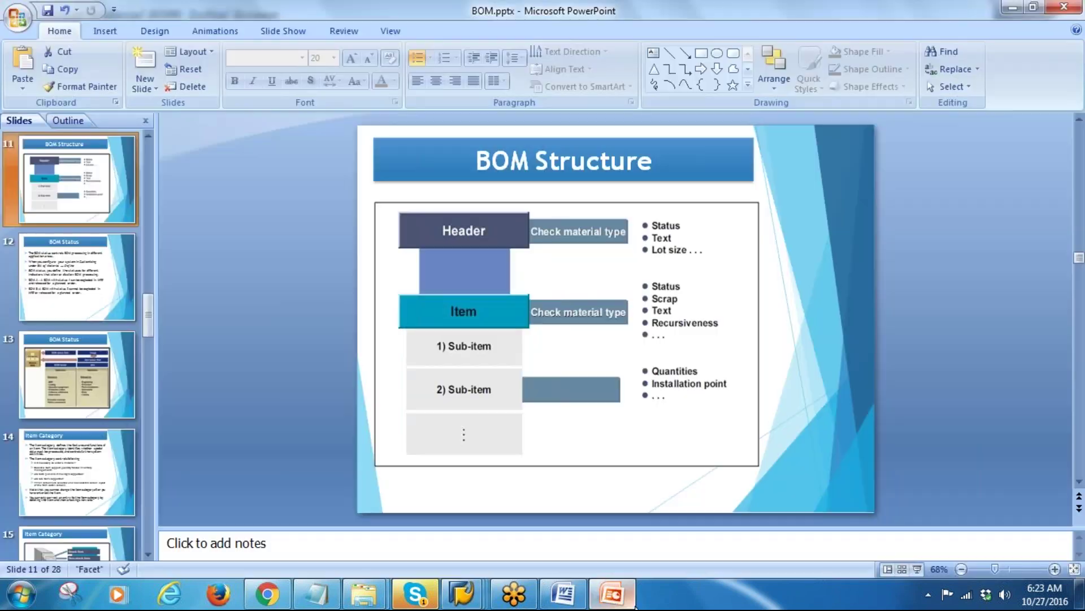
left_click(64, 282)
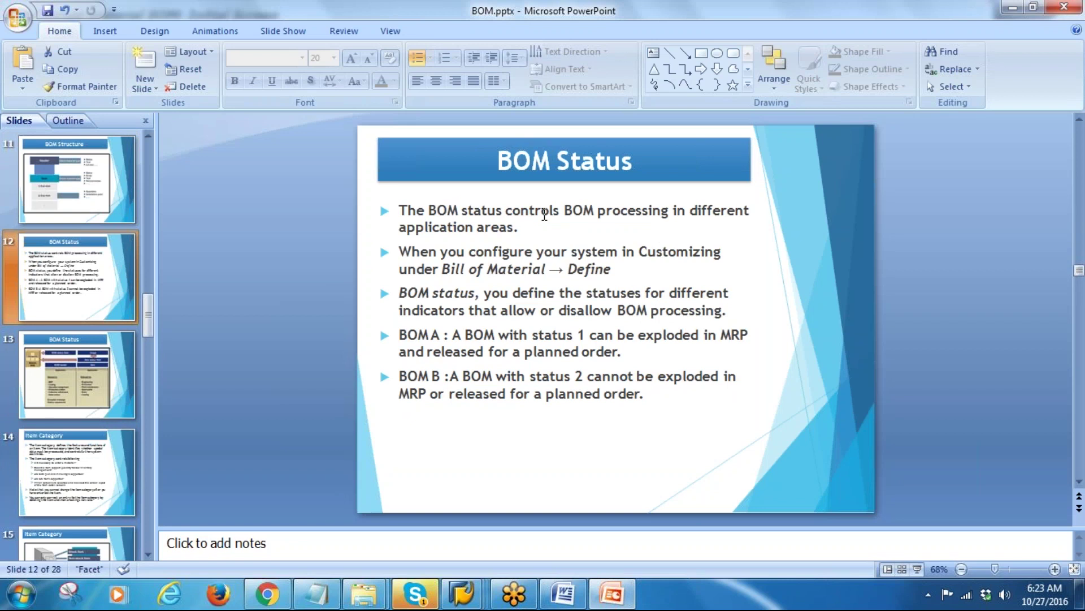
left_click(484, 227)
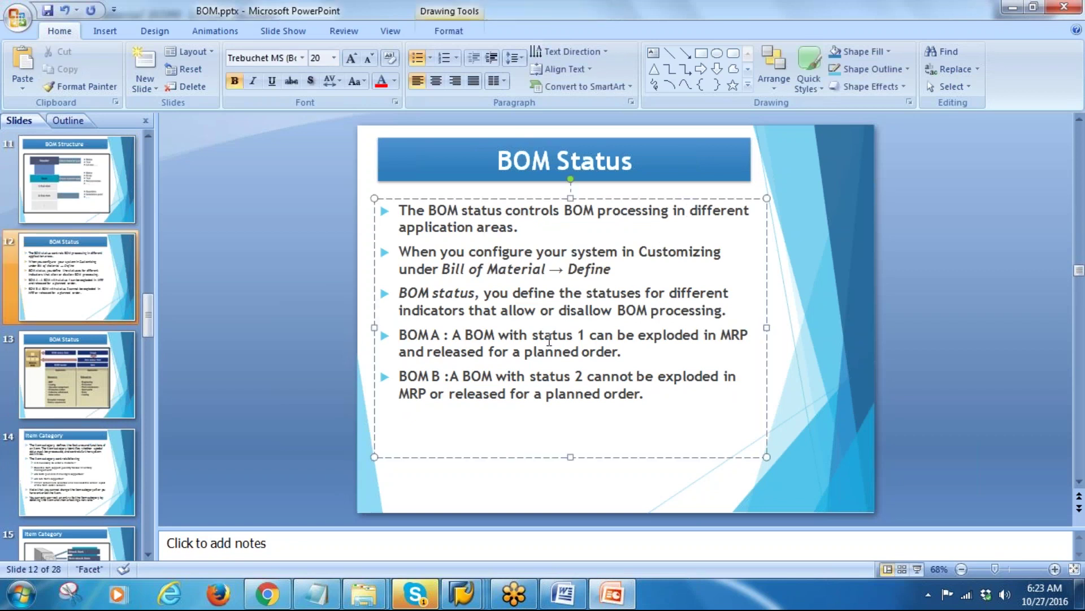
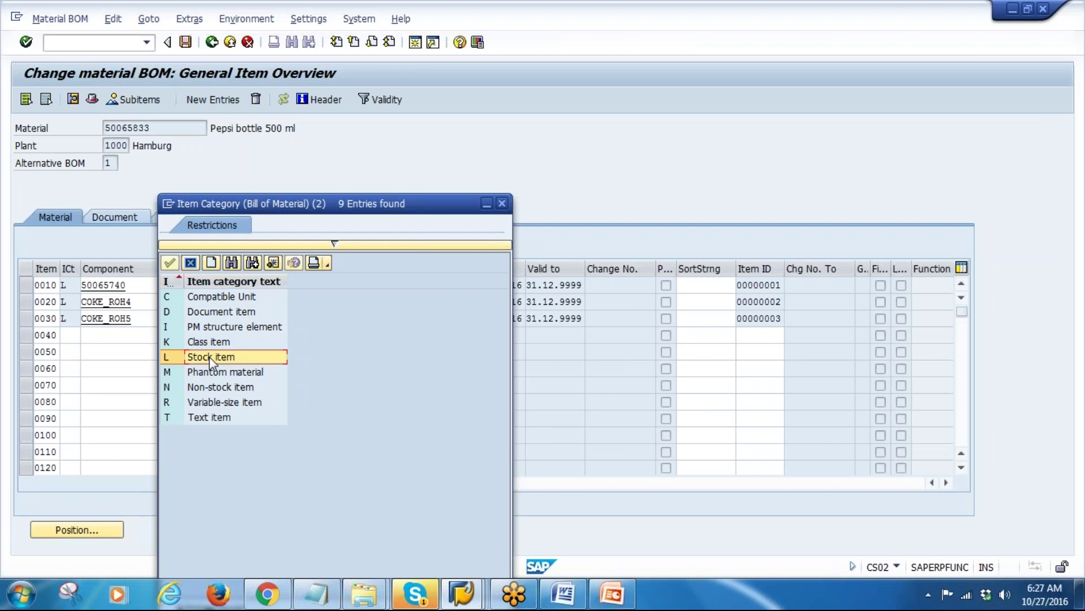
Close the item category list, give item 0040 category L and try to confirm it without a component
left_click(502, 203)
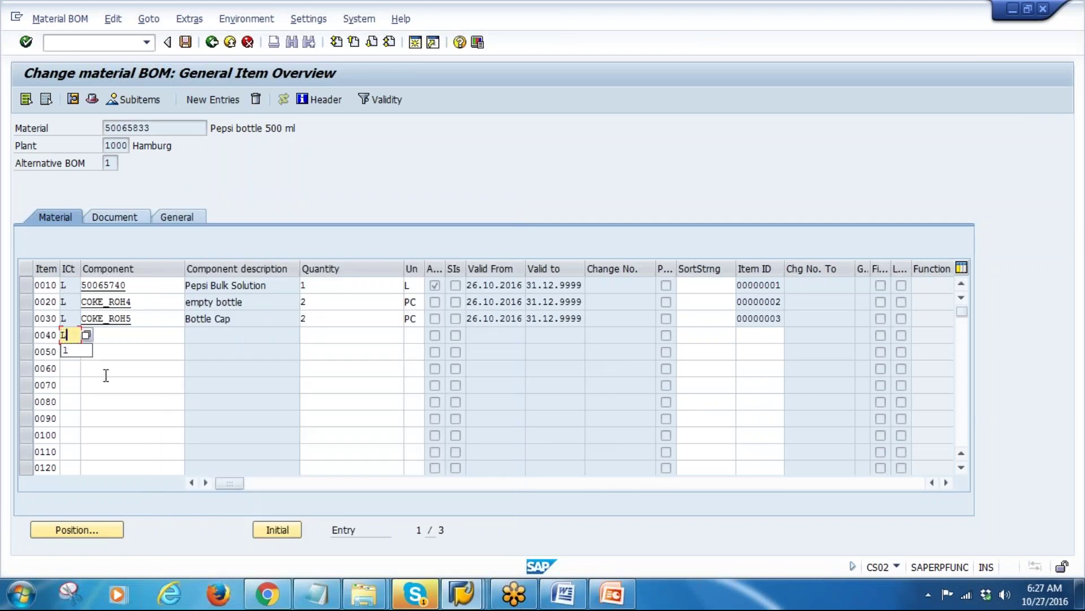
type("L")
left_click(126, 338)
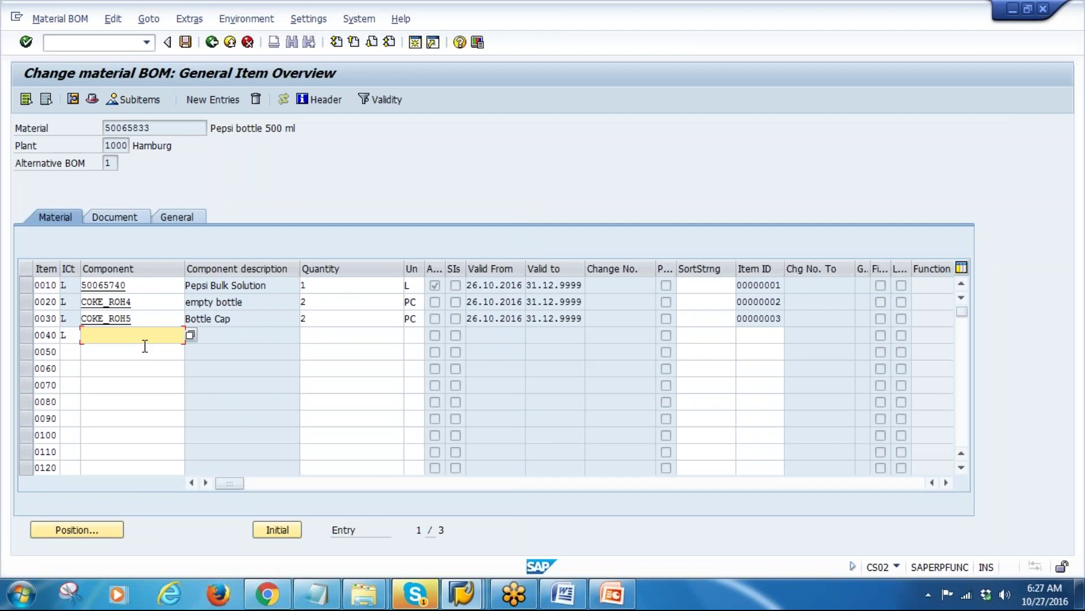
key("Return")
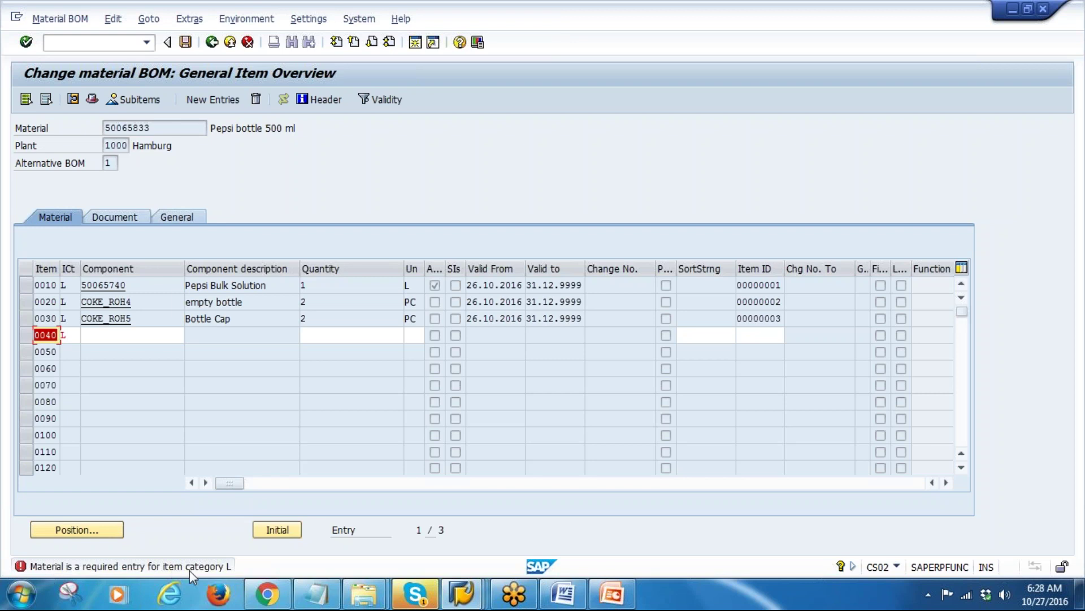
Look up material 50065692 in the MM60 materials list and enter it as item 0040's component with quantity 1
left_click(118, 338)
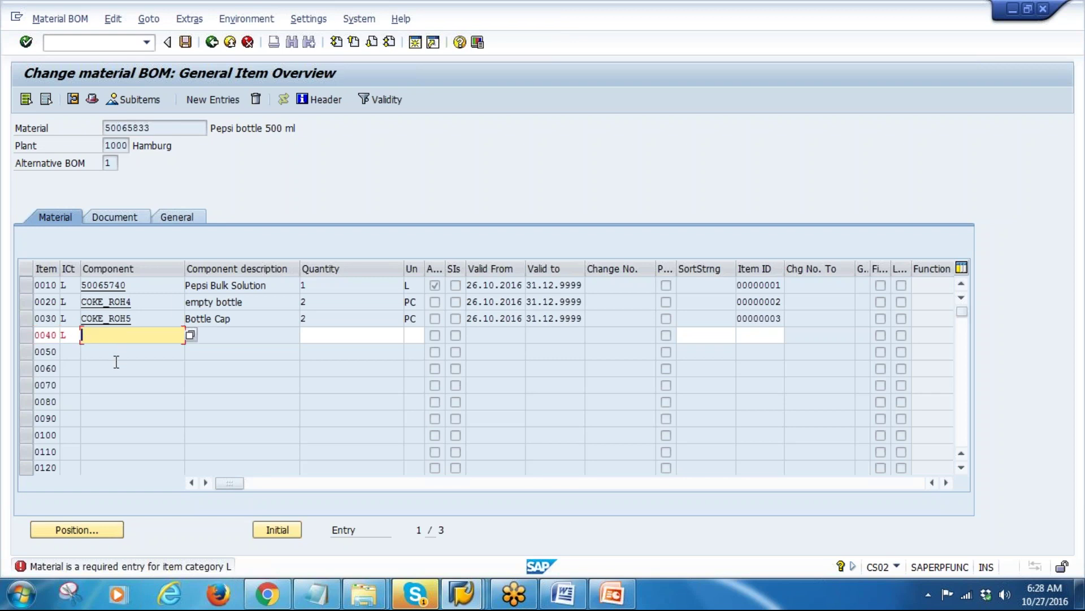
left_click(461, 594)
left_click(545, 509)
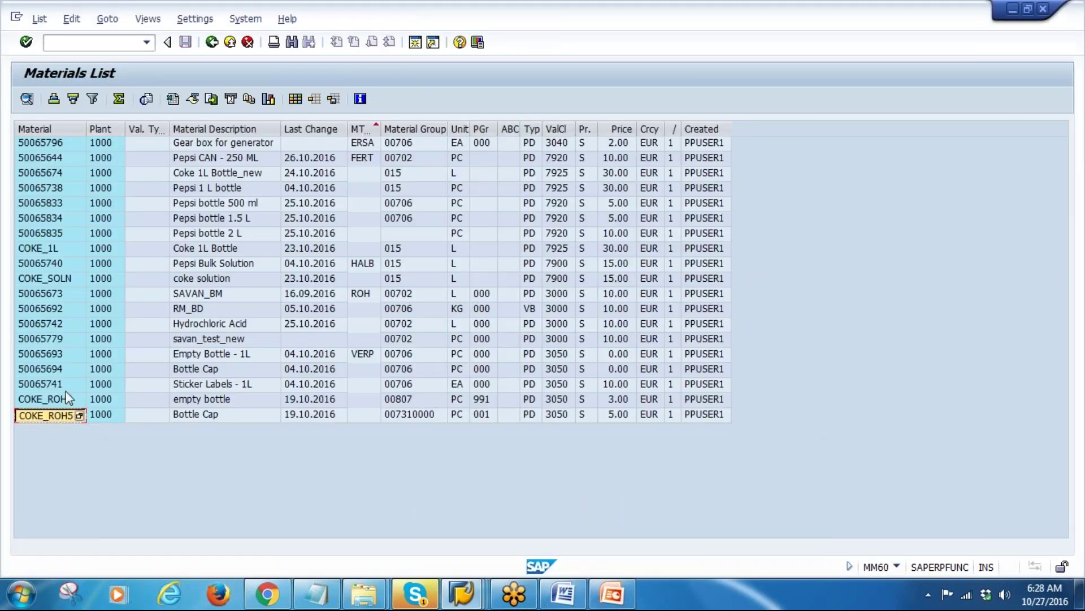
left_click(46, 309)
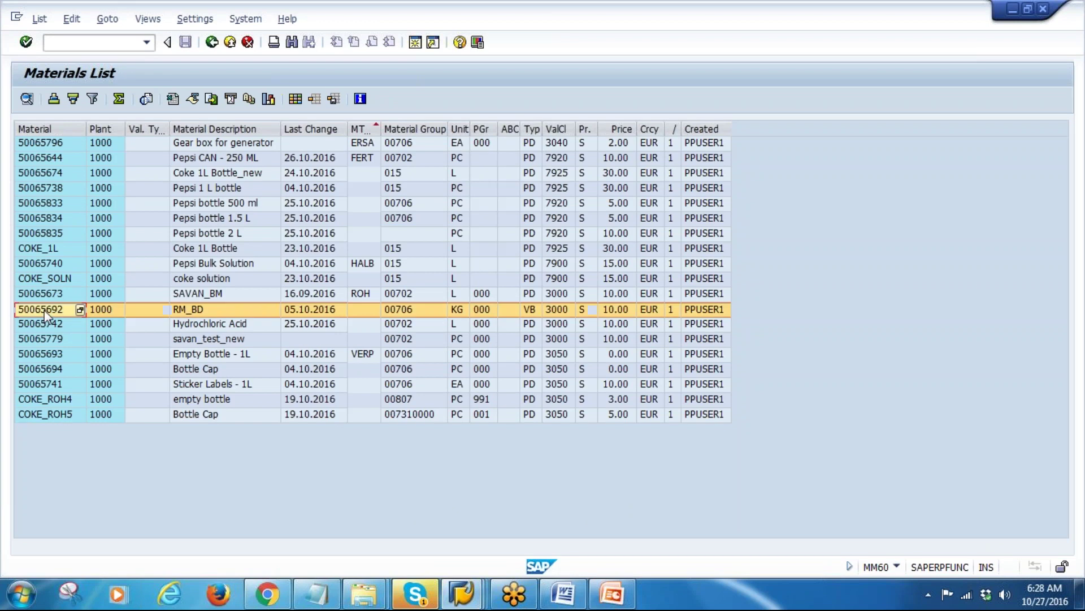
left_click(29, 310)
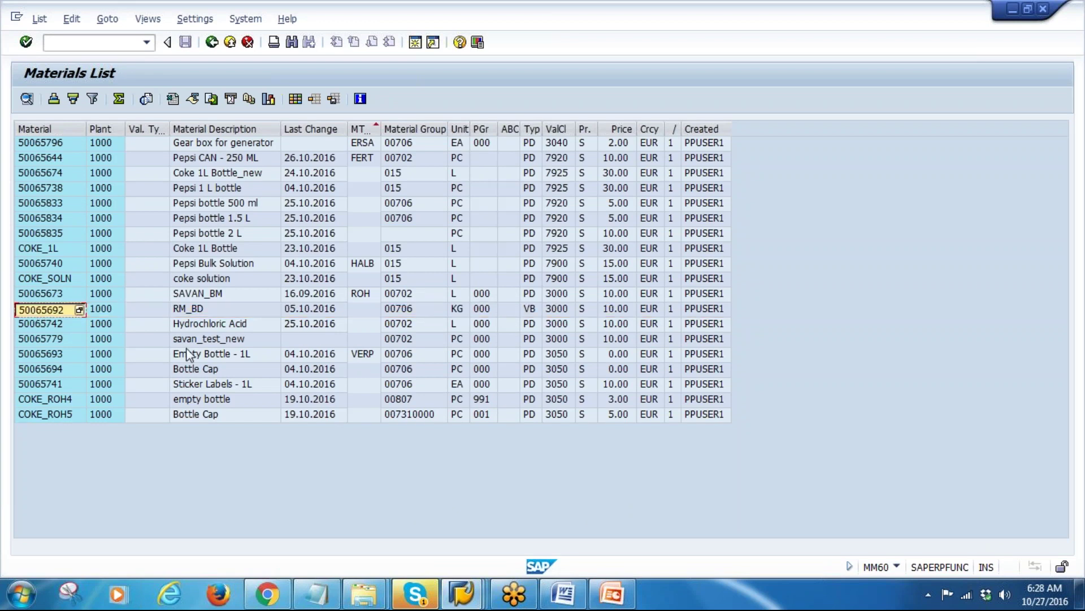
key("alt+Tab")
type("50065692")
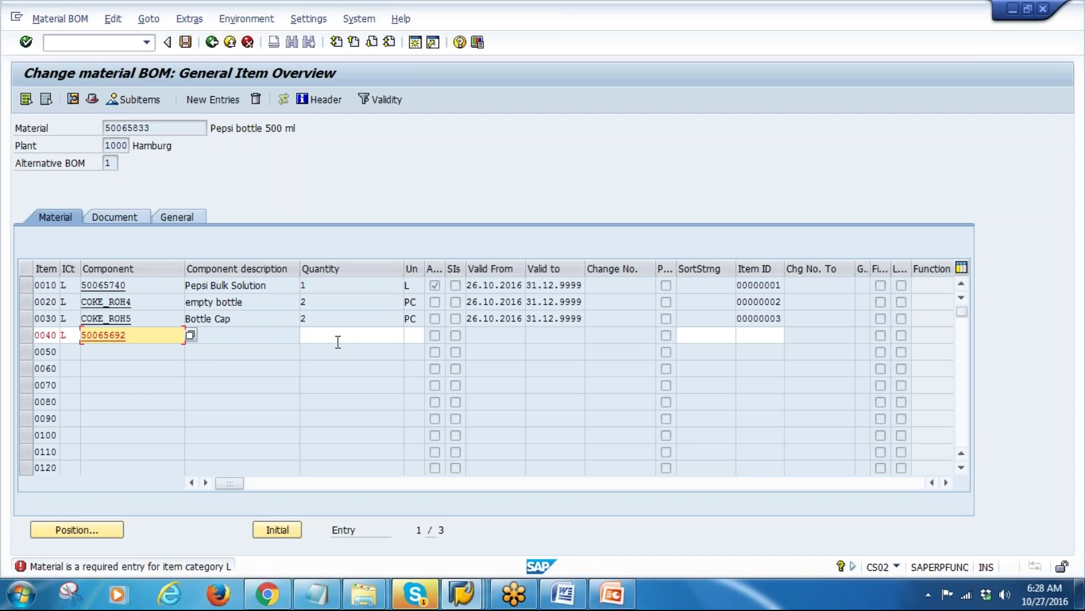
key("Tab")
type("1")
key("Return")
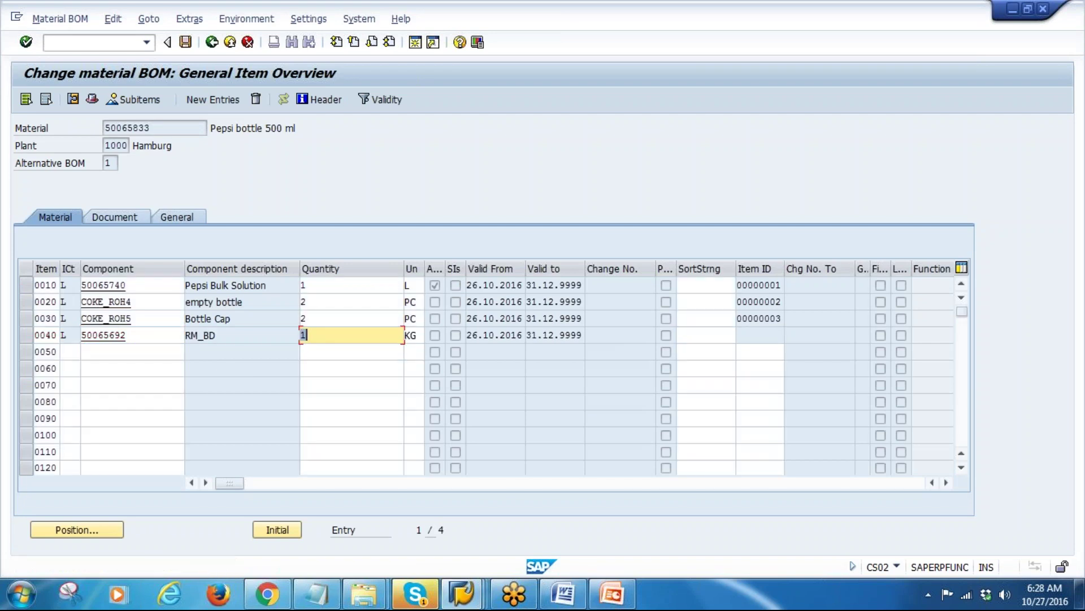
Review the available item categories for item 0040 and close the list
left_click(71, 338)
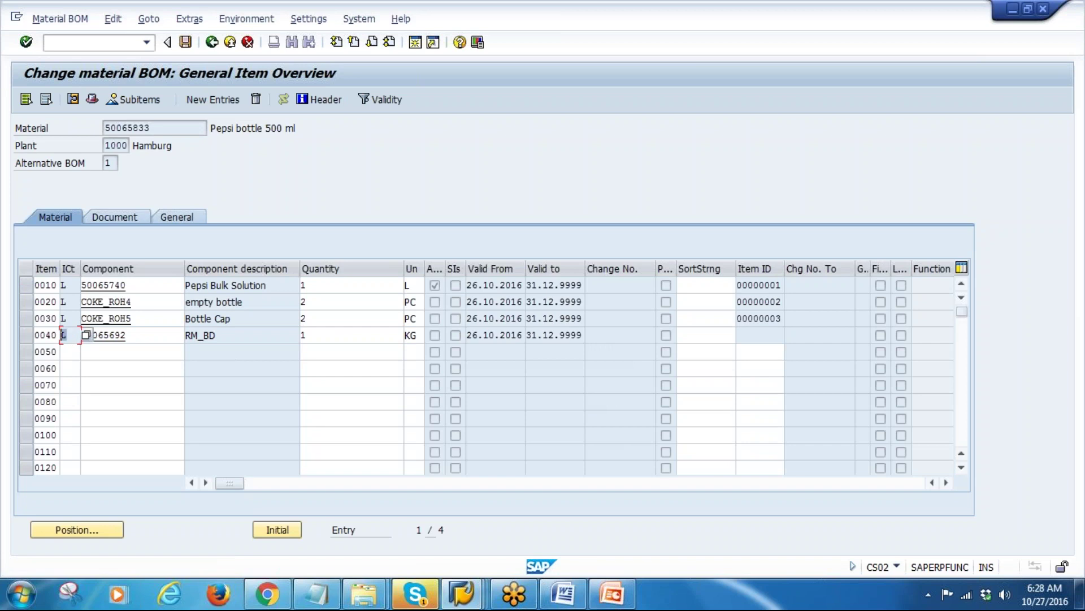
left_click(86, 335)
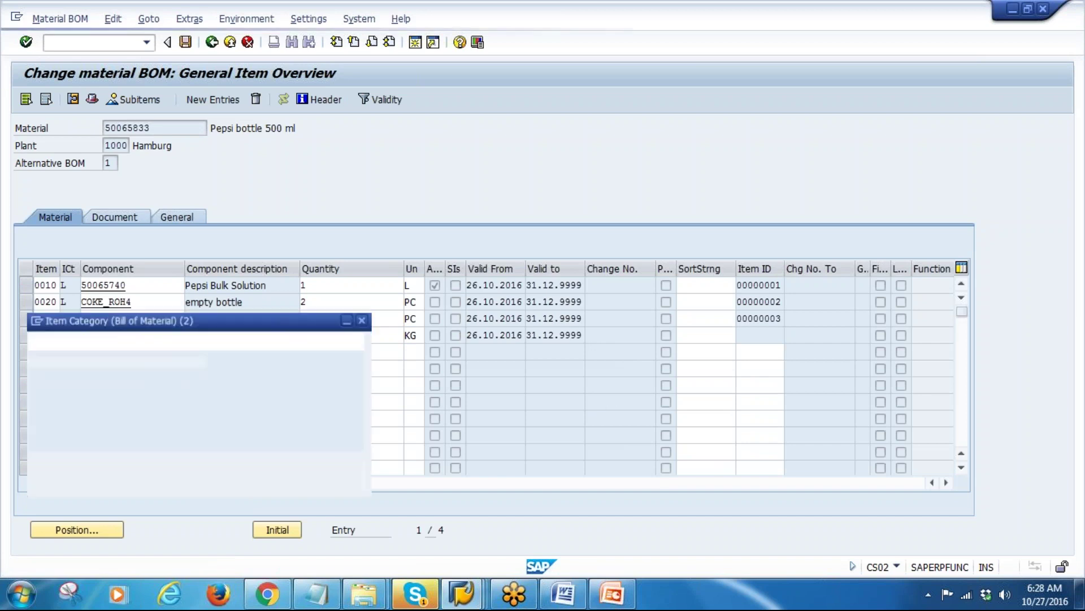
left_click(125, 317)
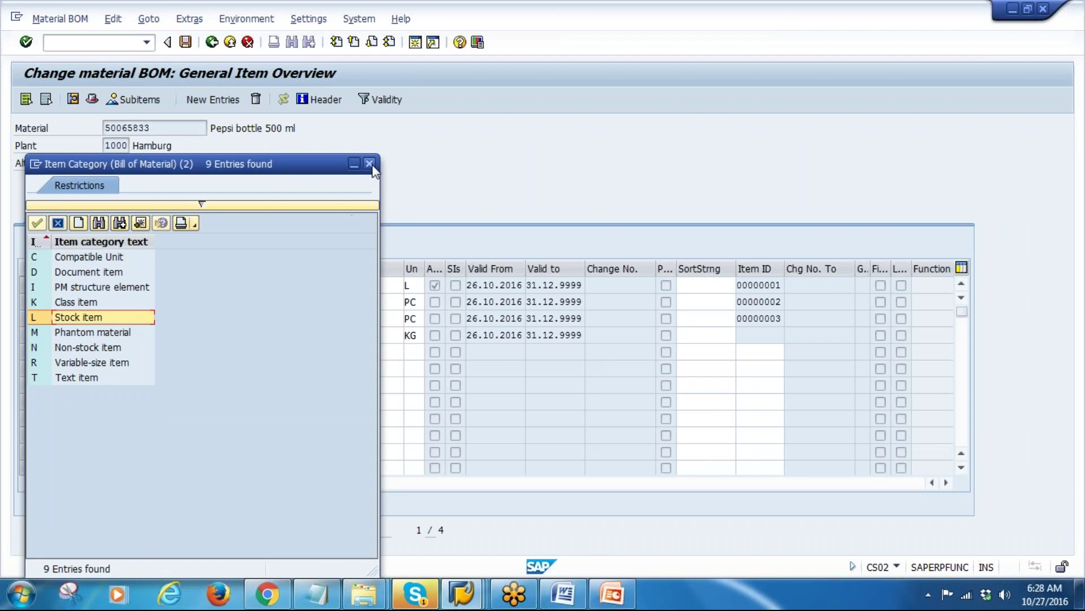
left_click(370, 164)
Delete item 0040 with component 50065692 from the BOM
left_click(133, 334)
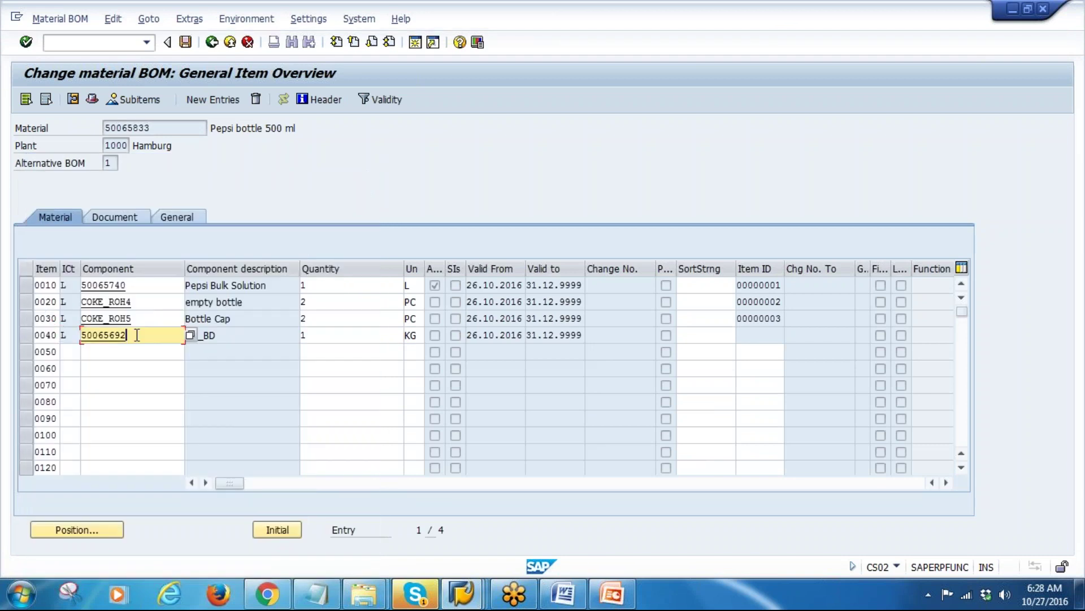
left_click(24, 337)
left_click(255, 99)
left_click(203, 291)
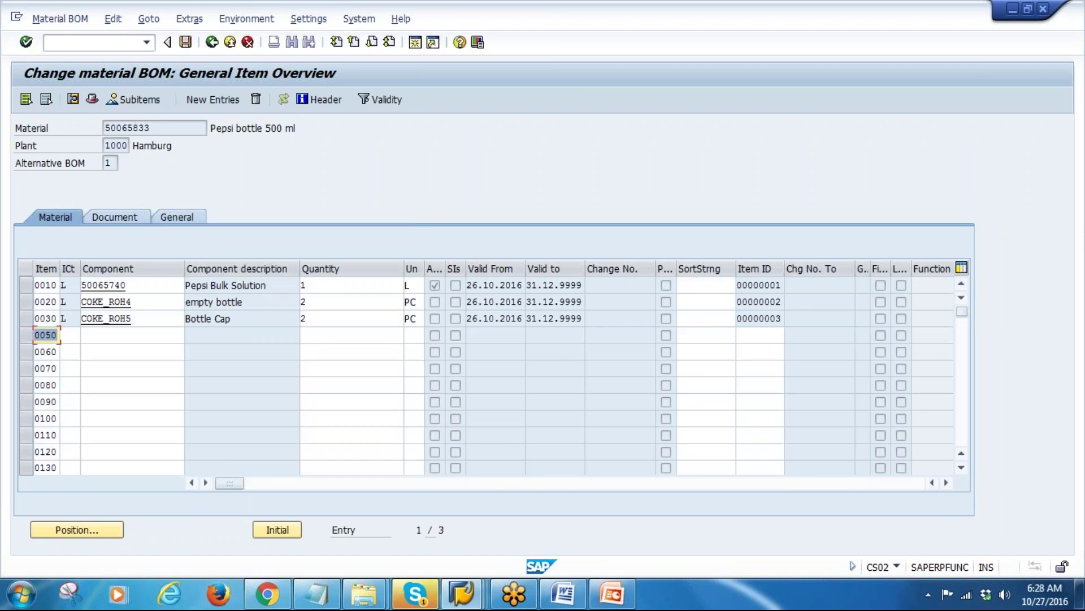
Assign item category N (Non-stock item) to new item 0050 and proceed to its general data
left_click(86, 335)
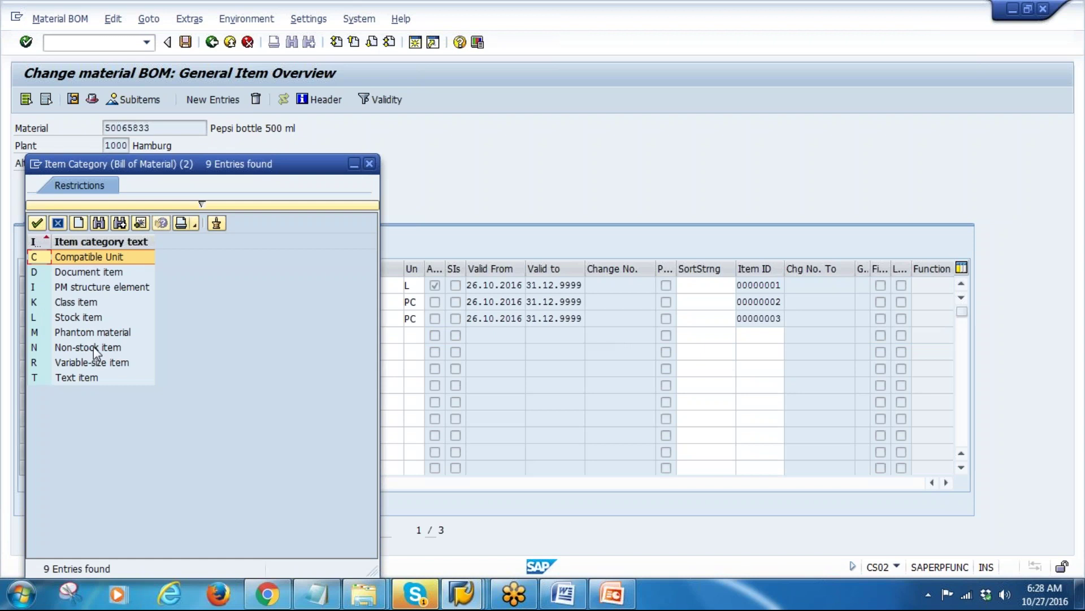
double_click(87, 347)
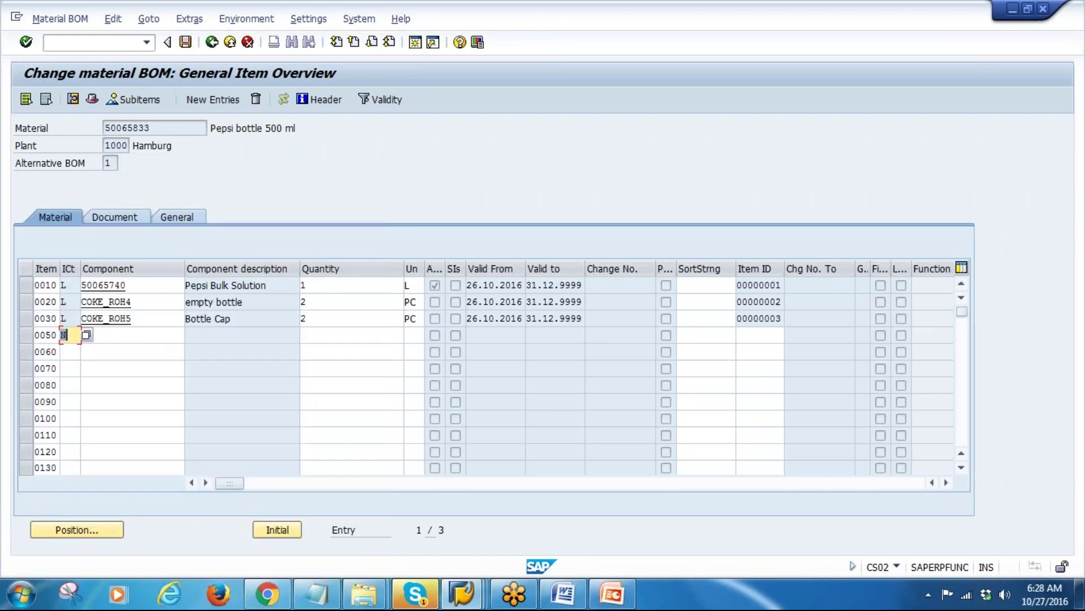
key("Return")
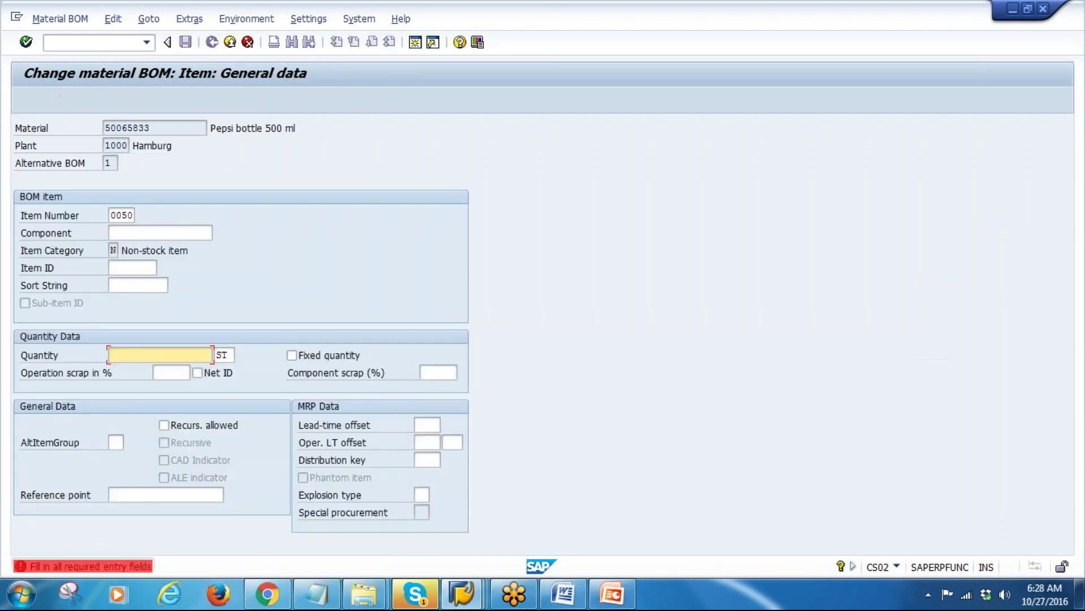
Leave the component of non-stock item 0050 empty, set its quantity to 1 and continue to the status and text data
left_click(141, 233)
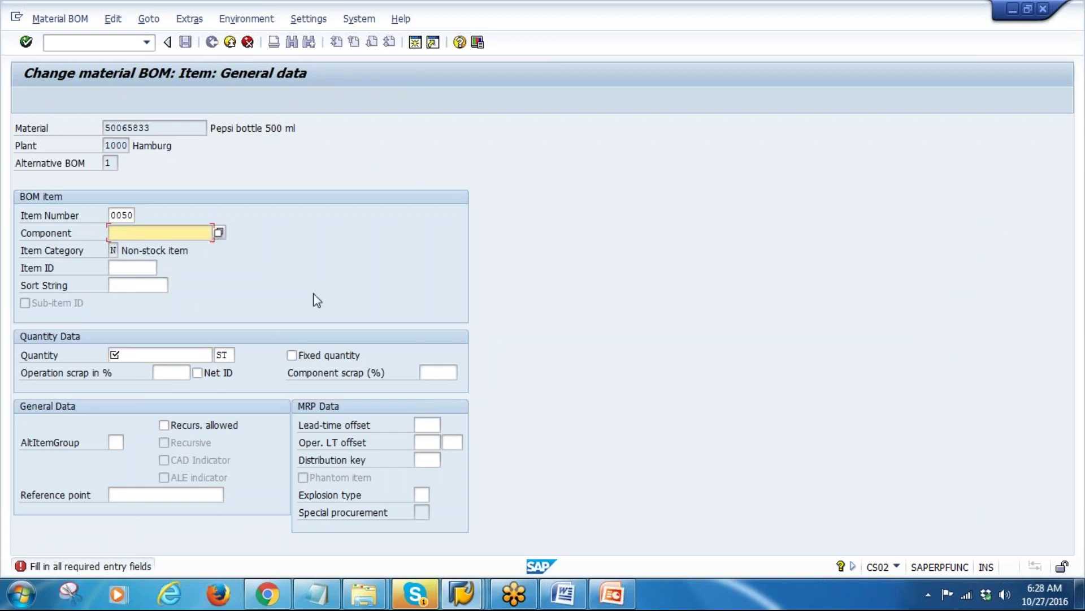
left_click(136, 352)
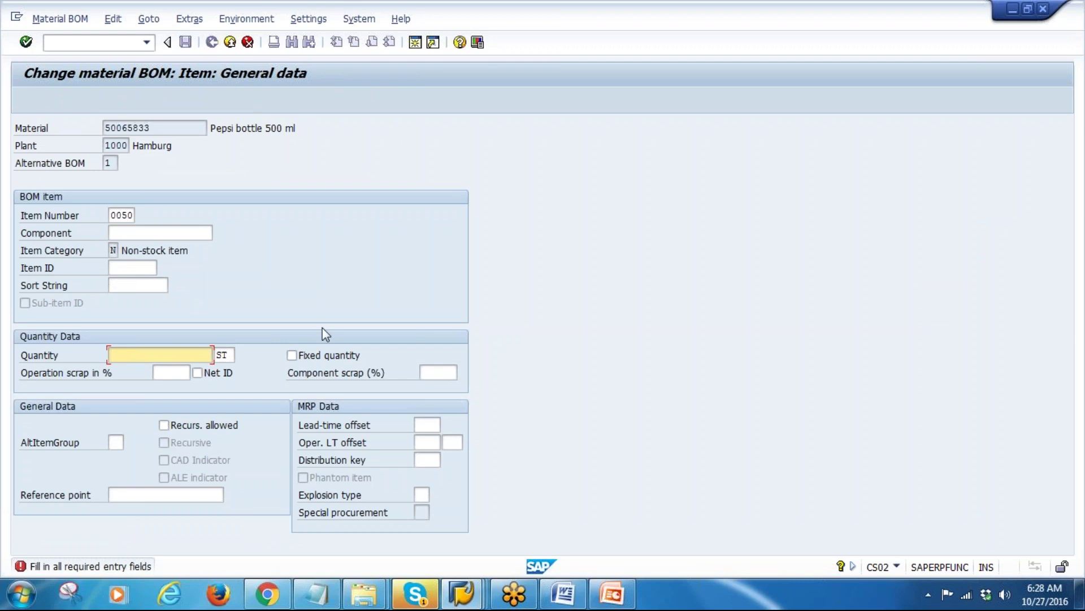
type("1")
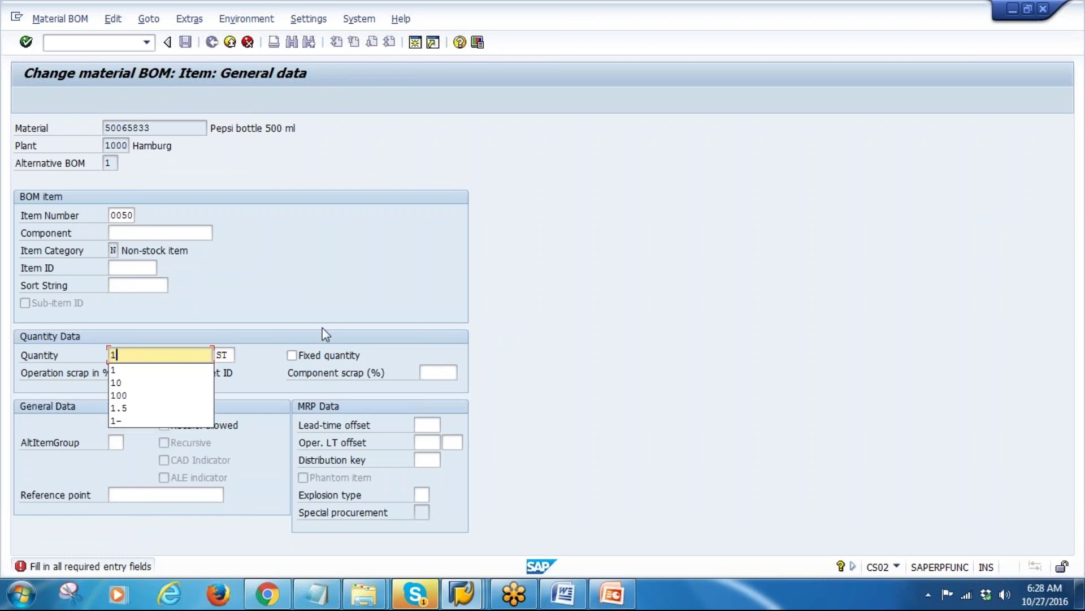
left_click(132, 366)
key("Return")
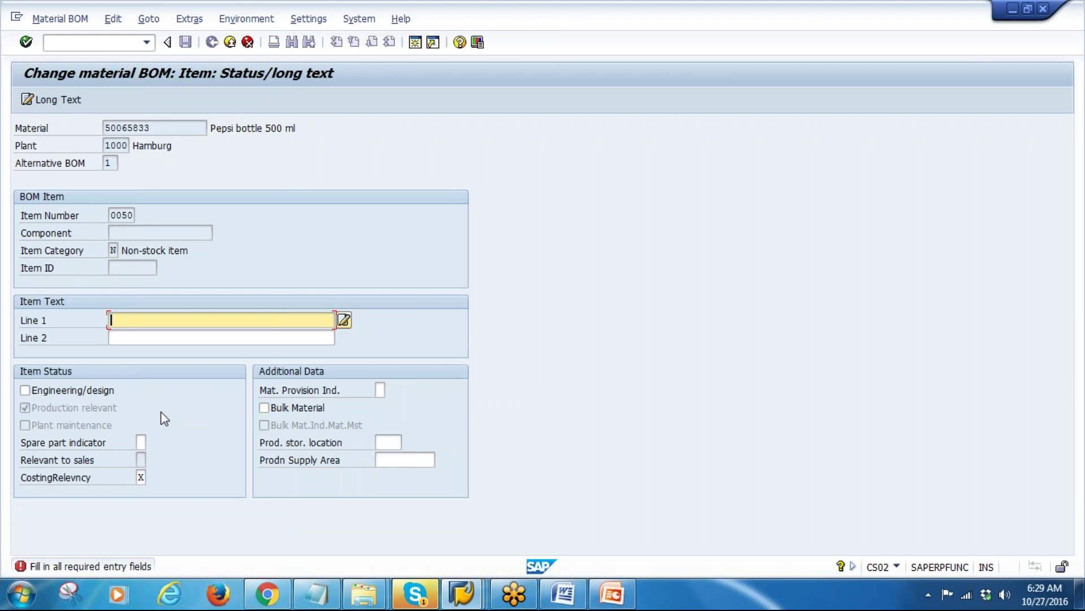
Enter BOTTLE STICKERS as item 0050's first text line, check the Pepsi bottle images in Chrome, and continue to the purchasing data
type("STICKERS")
key("Home")
type("BOTTLE")
left_click(267, 594)
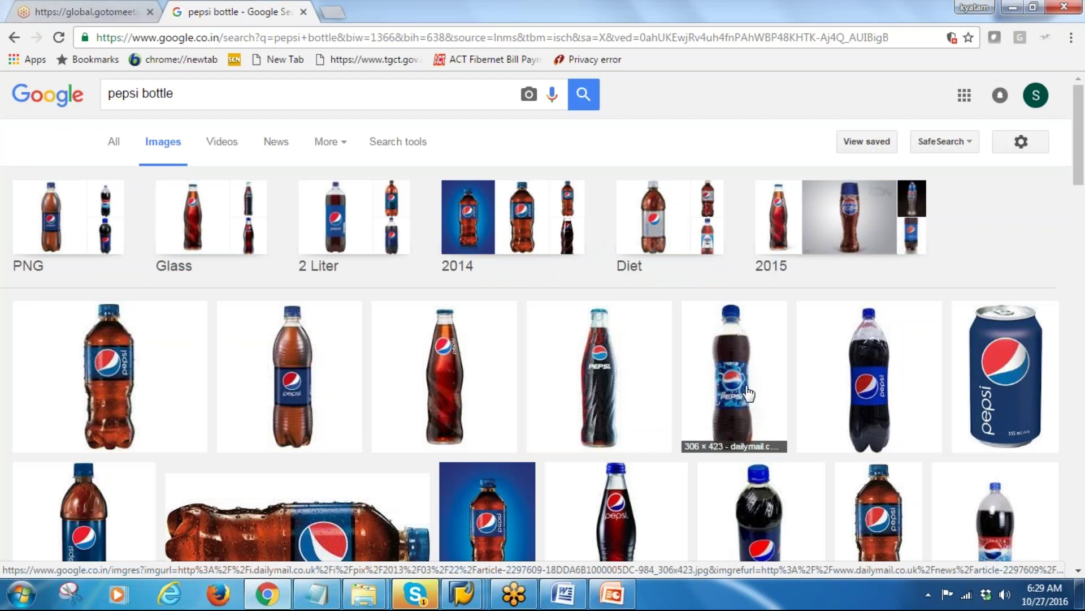
key("alt+Tab")
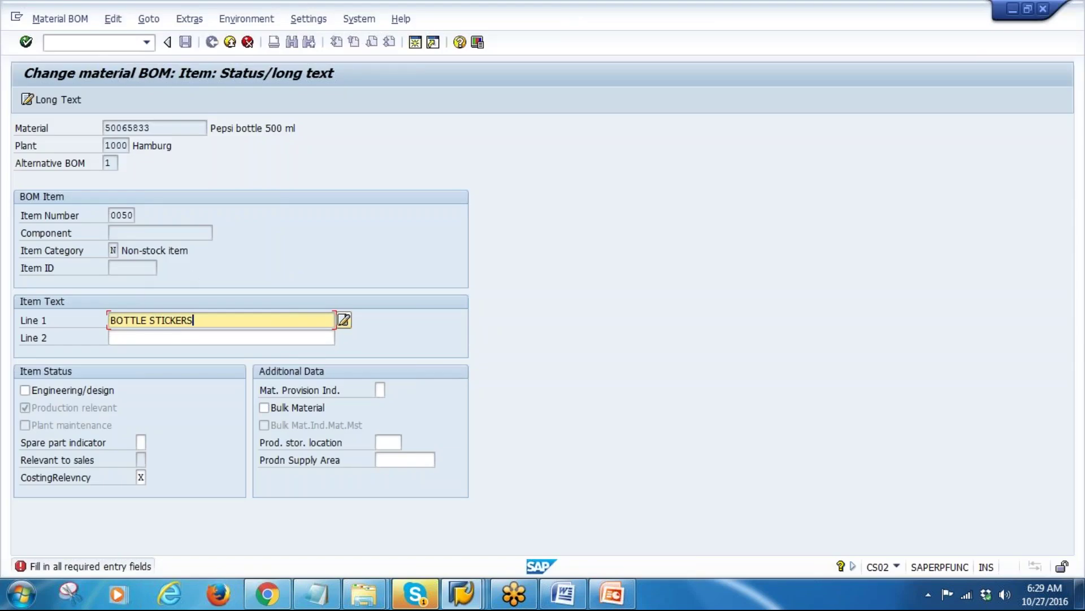
left_click(127, 232)
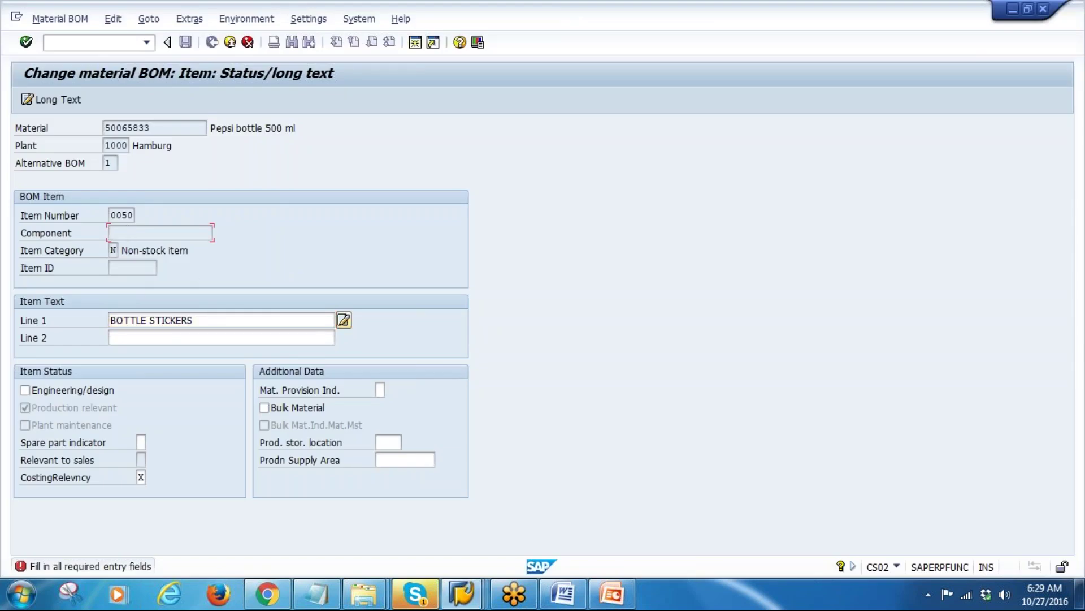
key("Return")
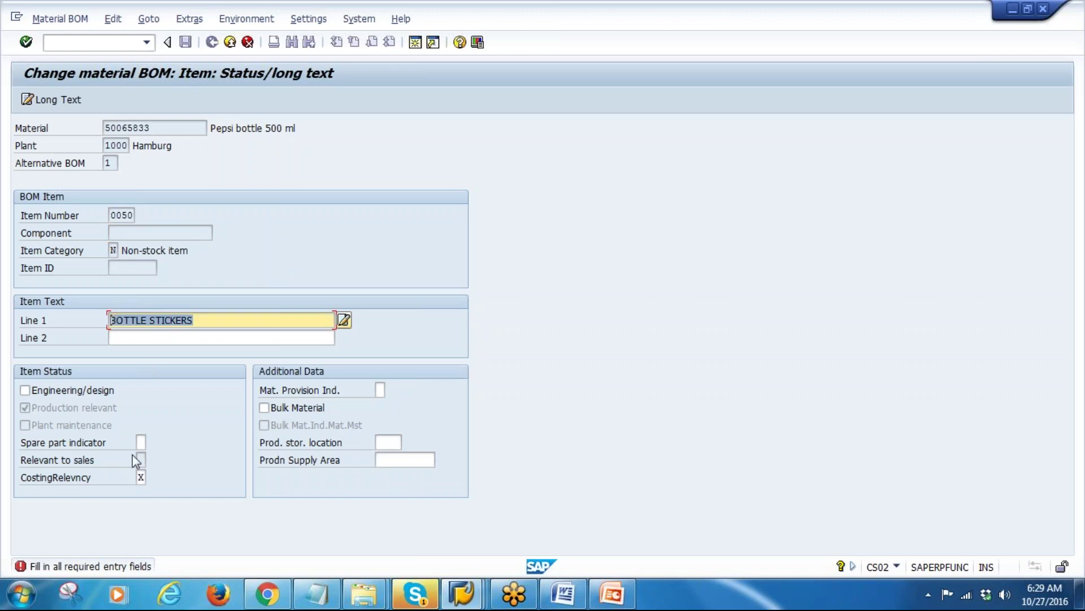
key("Return")
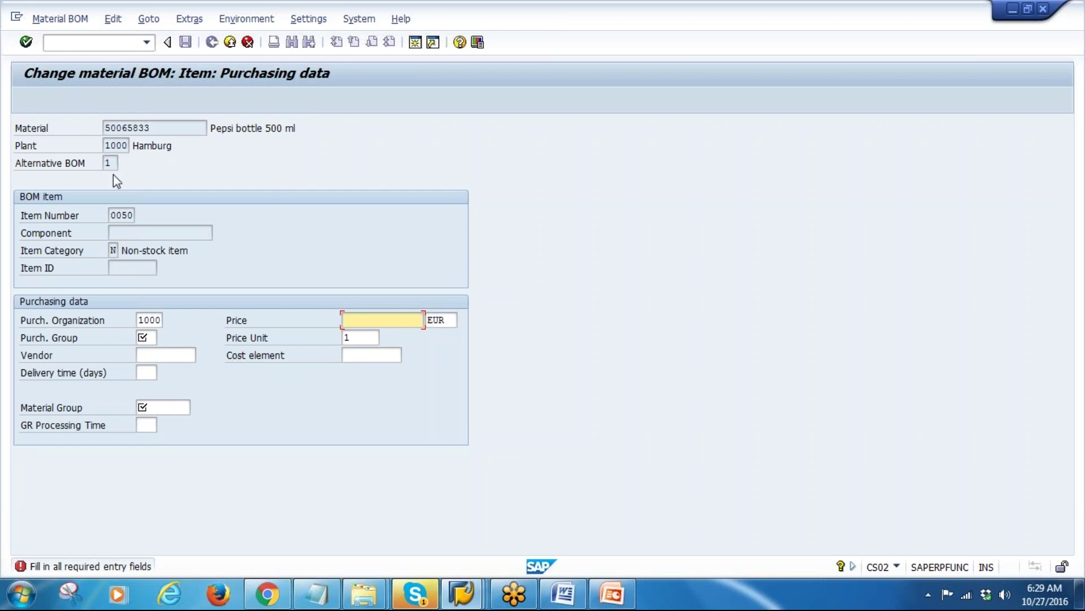
Set the price of non-stock item 0050 to 2 EUR and choose purchasing group 000 from the possible entries
left_click(130, 249)
double_click(130, 249)
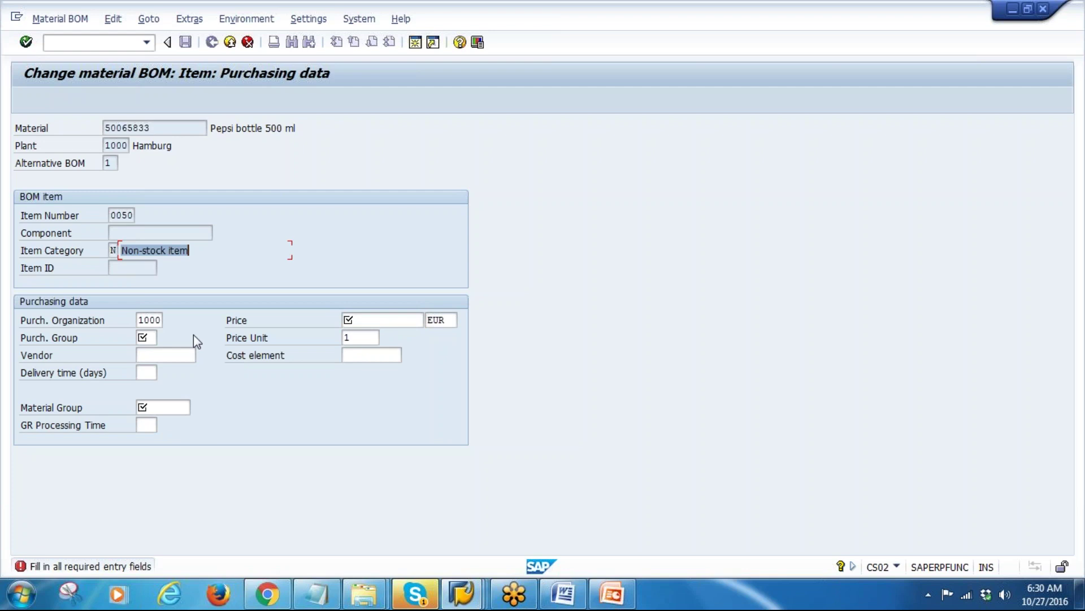
key("shift+Tab")
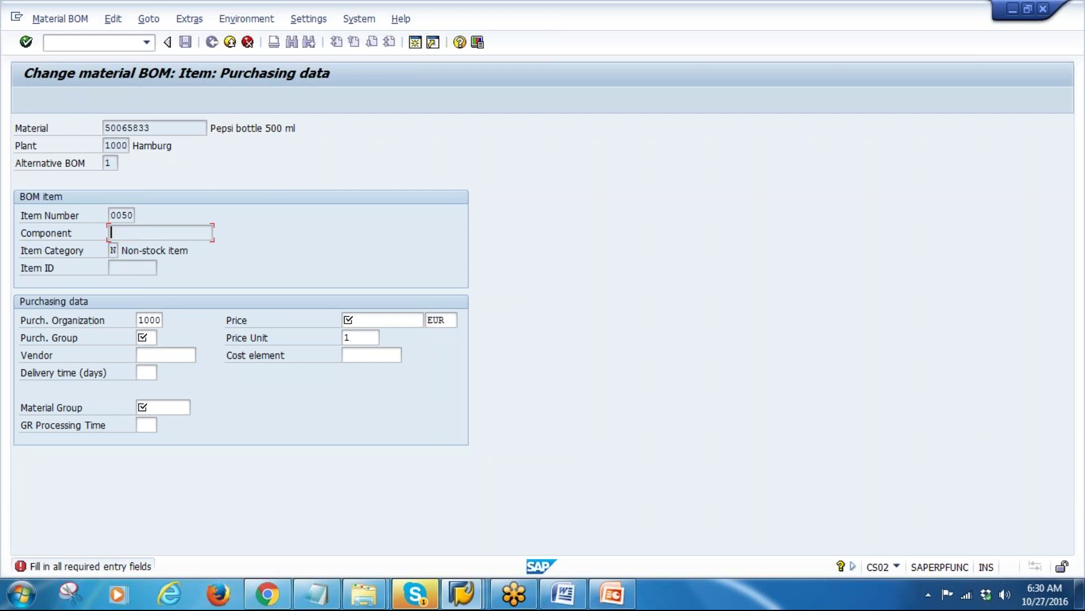
left_click(371, 319)
type("2")
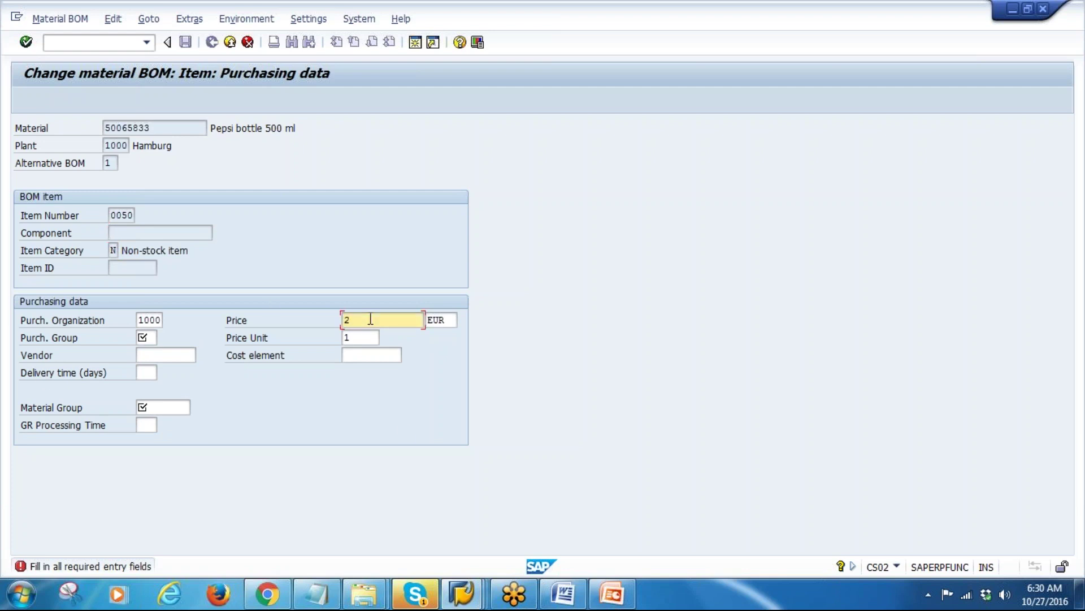
left_click(150, 337)
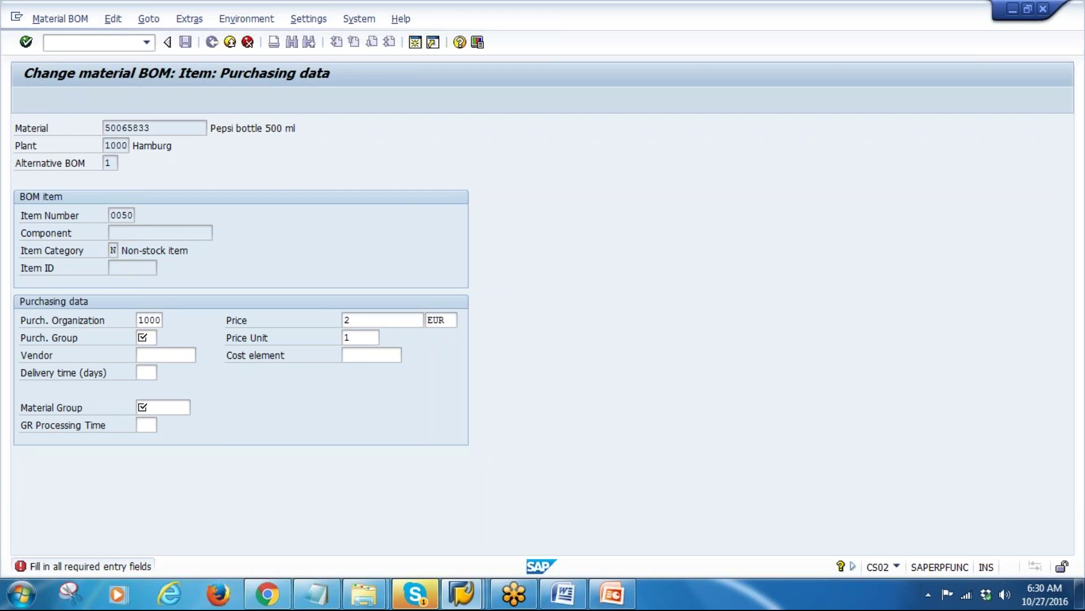
key("F4")
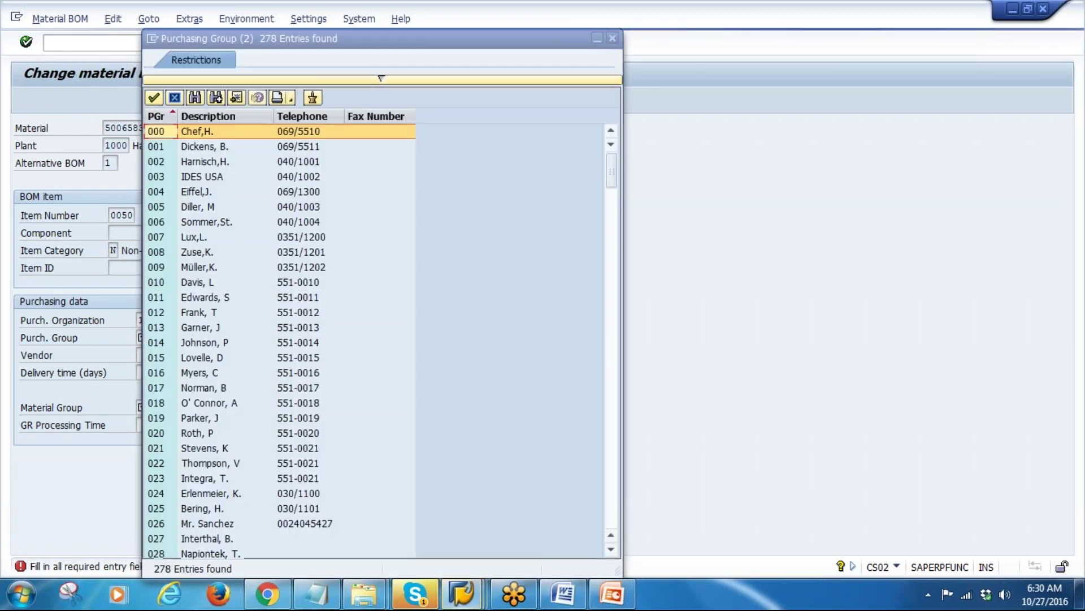
key("Return")
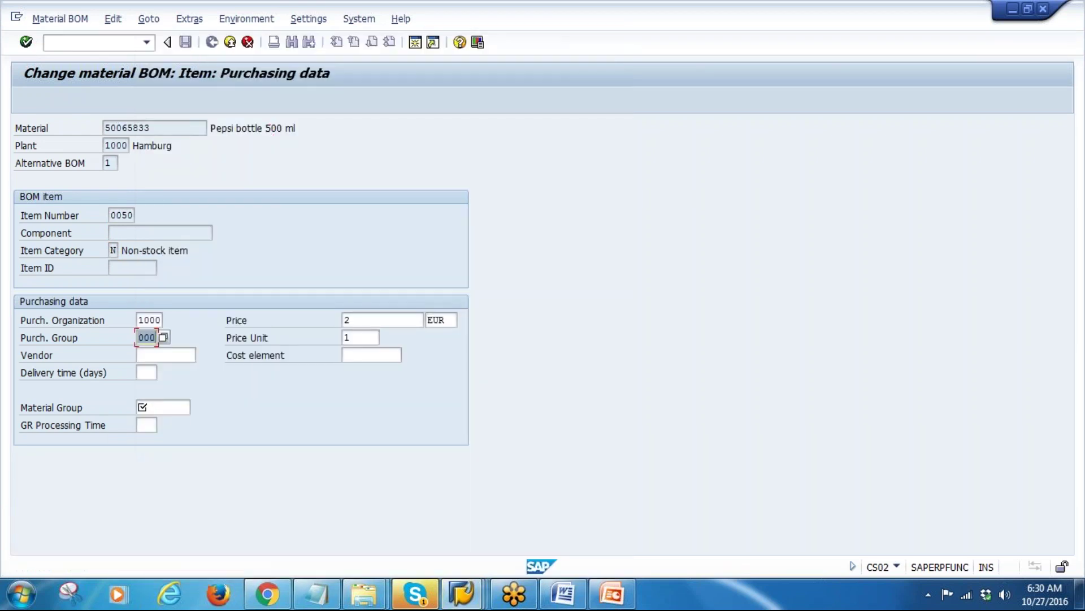
Set item 0050's material group to 001 and its delivery time to 3 days, and return to the item overview
left_click(181, 408)
left_click(165, 423)
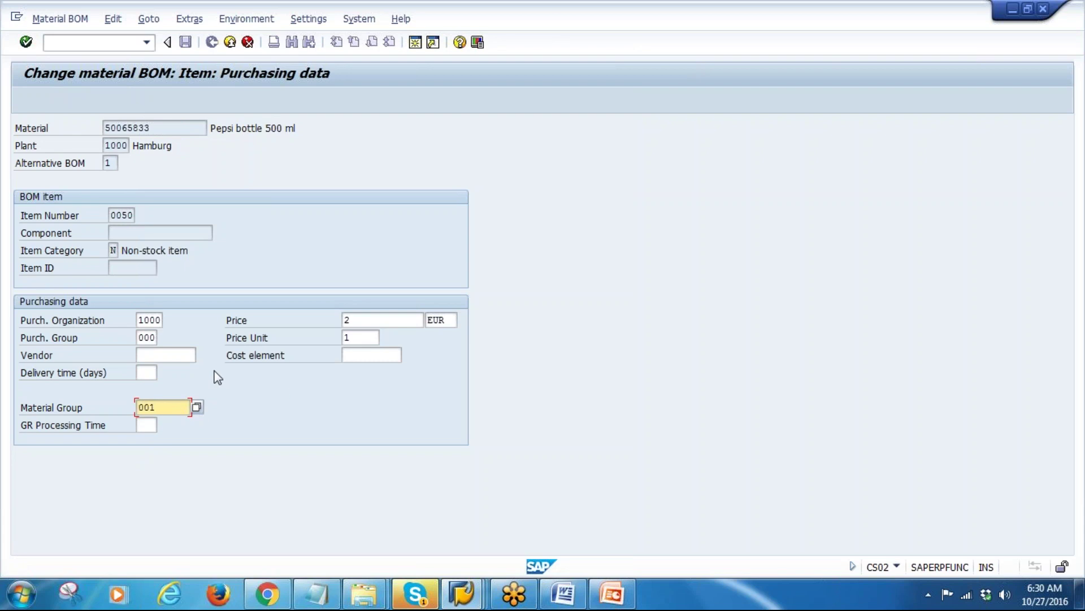
left_click(146, 372)
type("3")
key("Return")
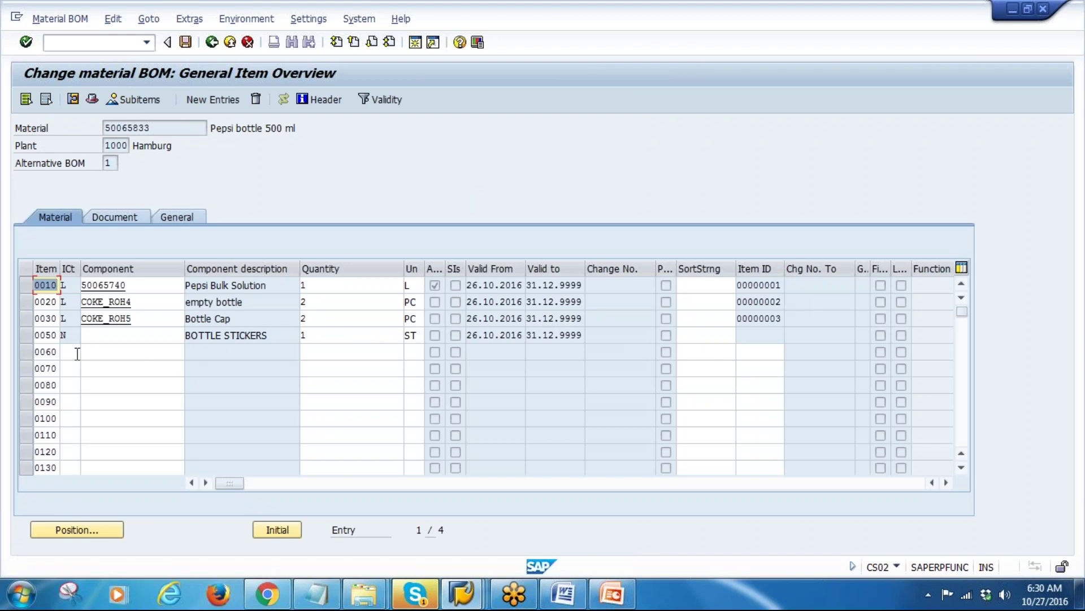
Set the unit of measure of the BOTTLE STICKERS item to EA
double_click(412, 336)
type("EA")
key("Return")
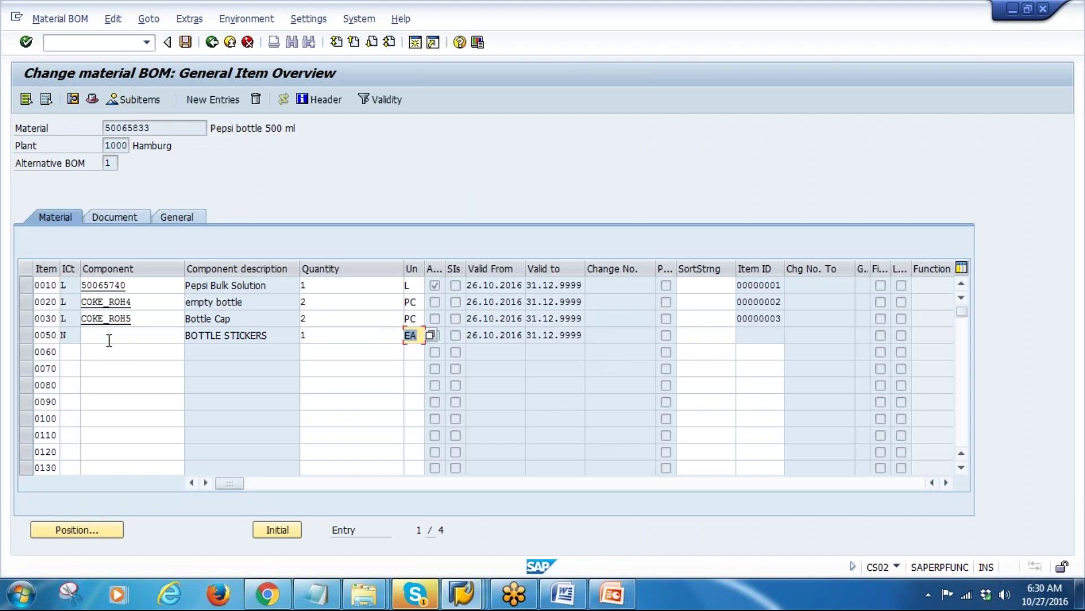
left_click(148, 337)
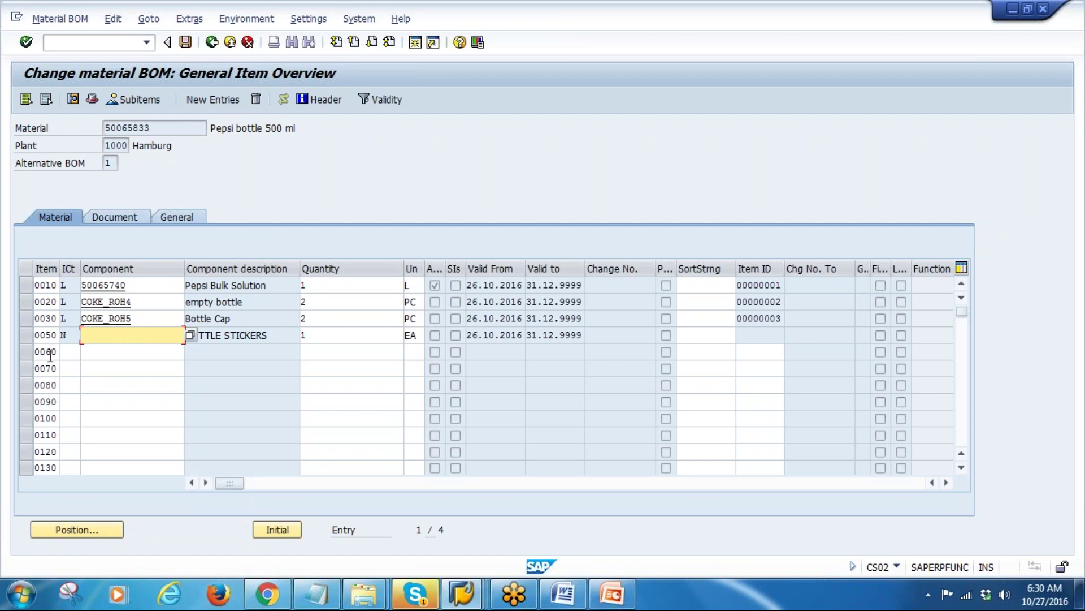
Add item 0060 with item category T (Text item) and the first text line Hot water for bottle cleaning
left_click(67, 351)
left_click(86, 351)
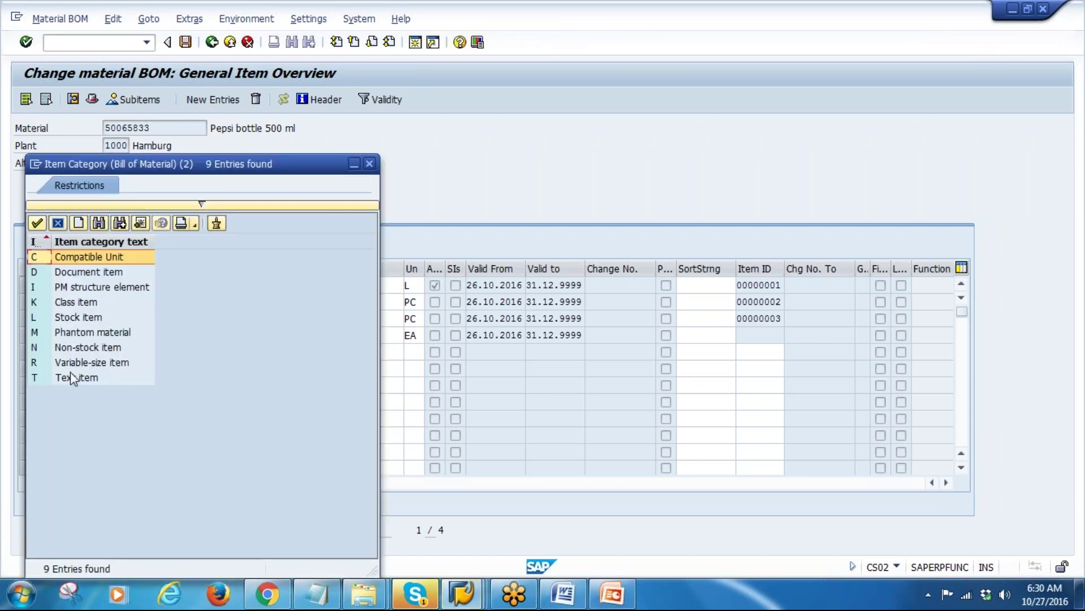
double_click(66, 377)
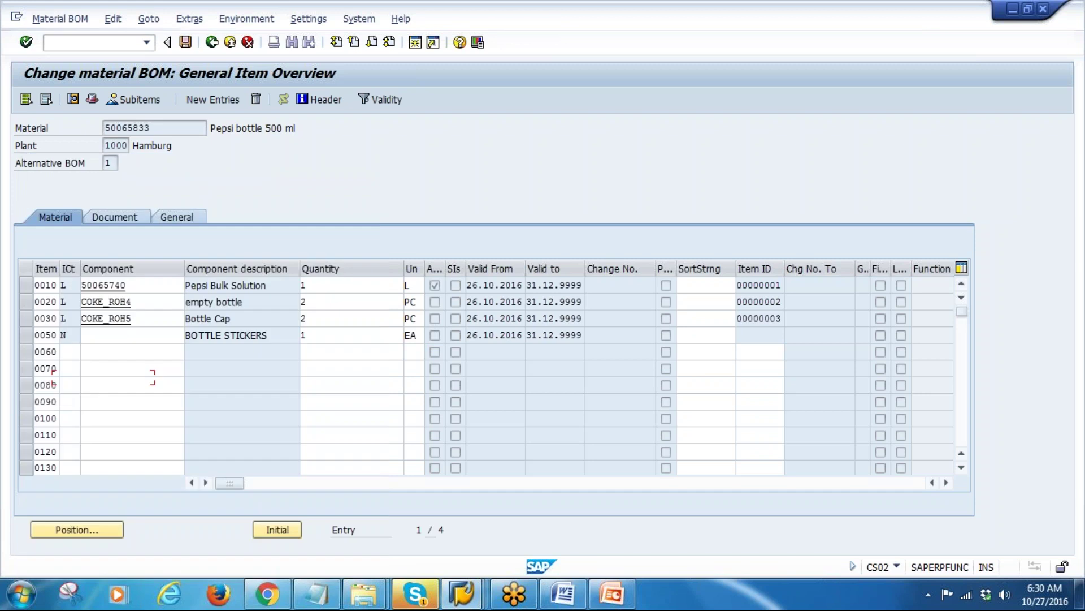
key("Return")
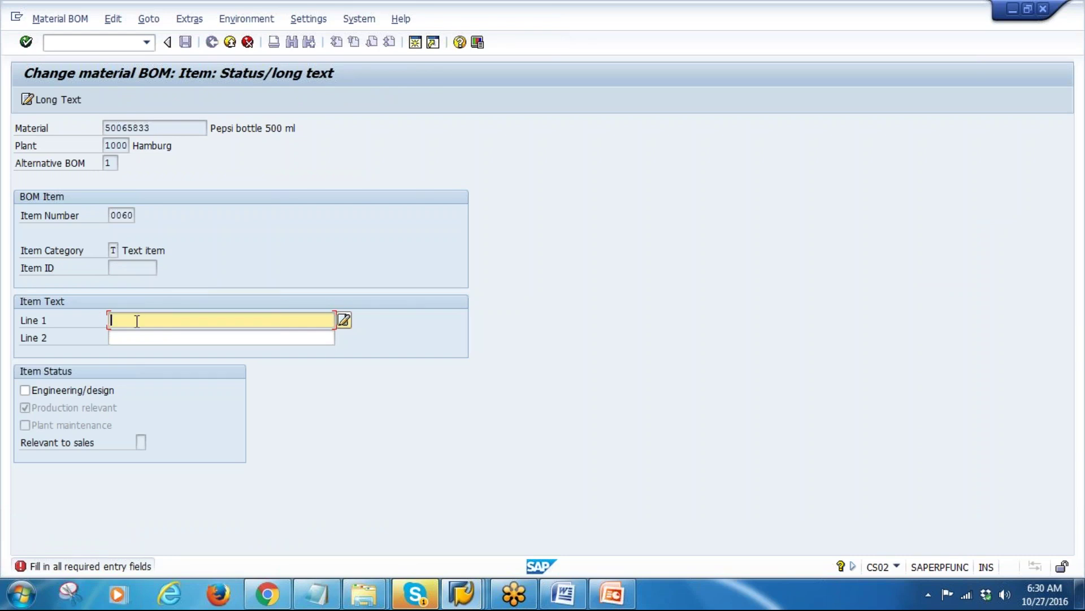
type("Hot water for bottle cleaning")
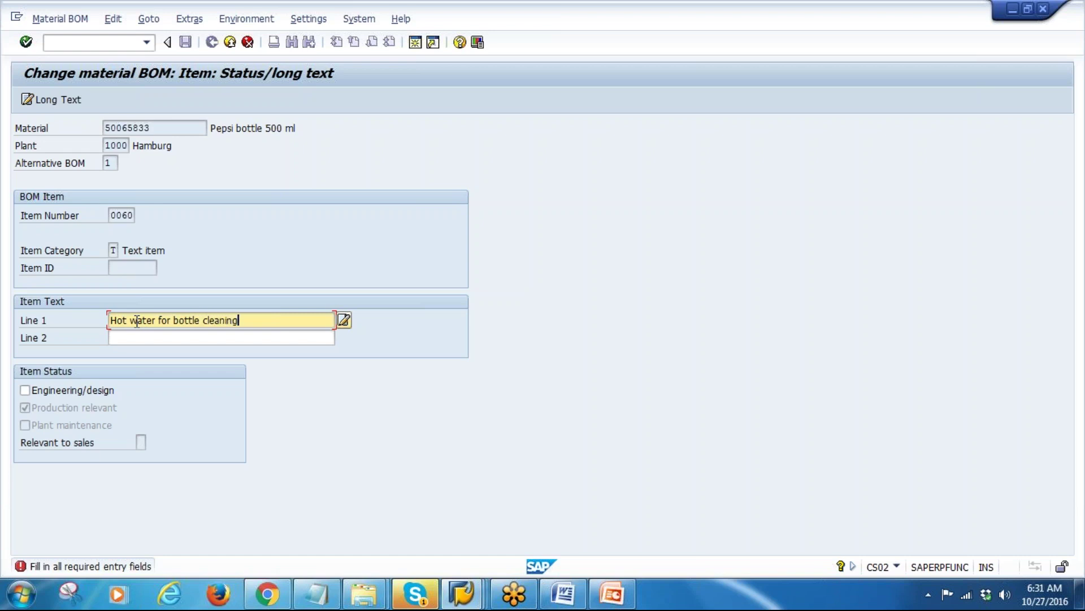
key("Return")
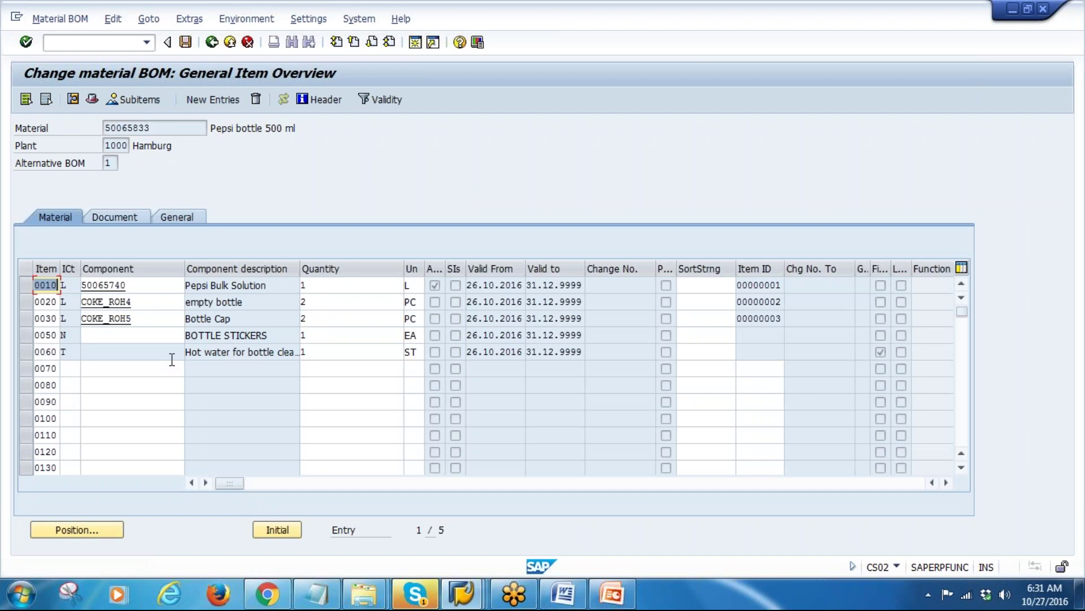
Set the quantity of text item 0060 to 100 and its unit to L
left_click(318, 352)
left_click(205, 351)
left_click_drag(205, 352, 287, 417)
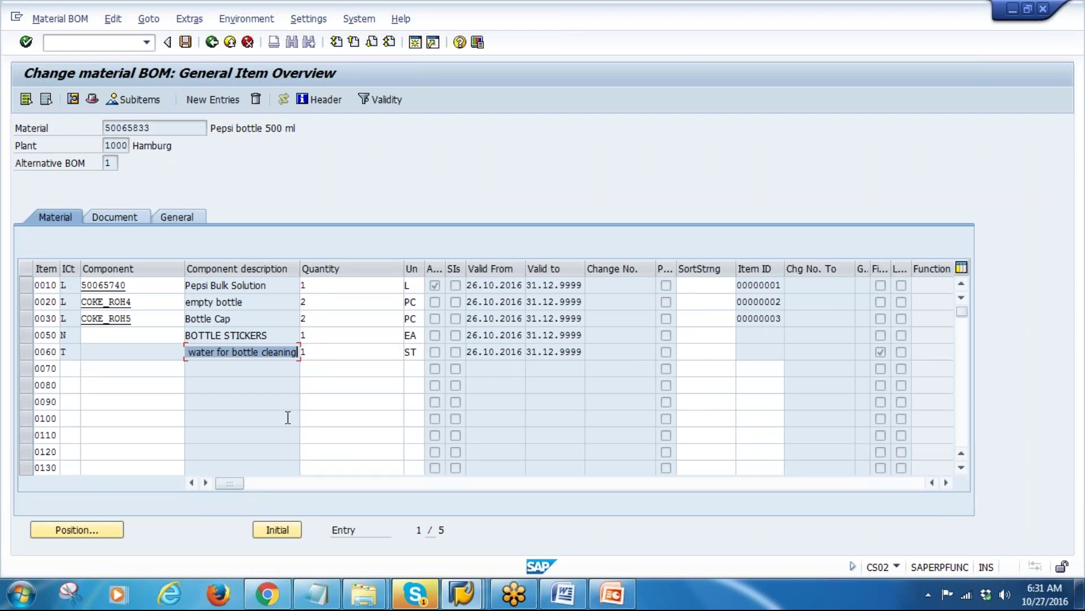
key("Tab")
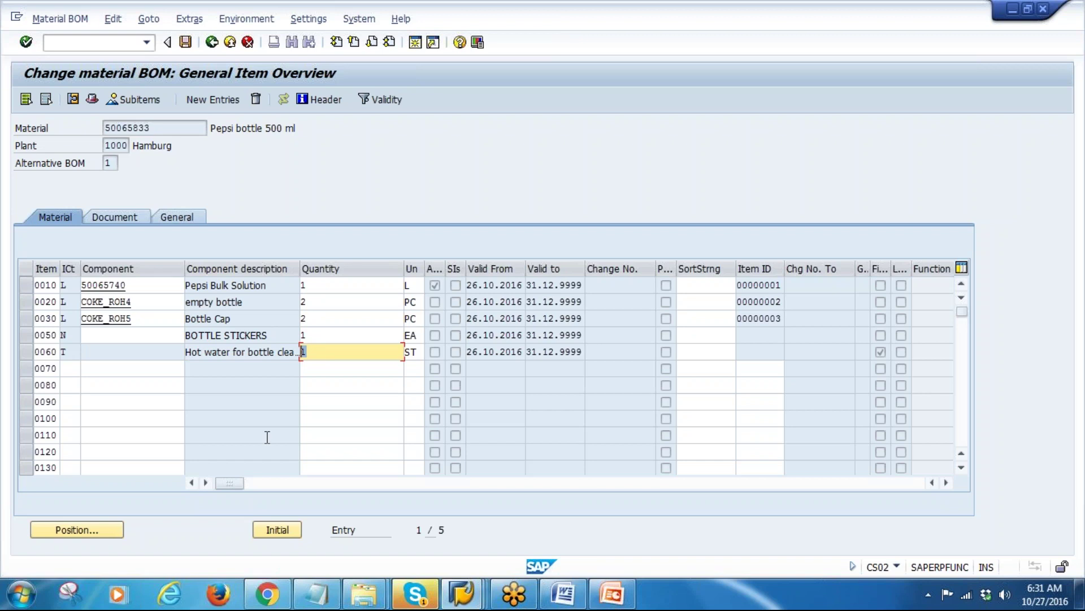
type("100")
key("Tab")
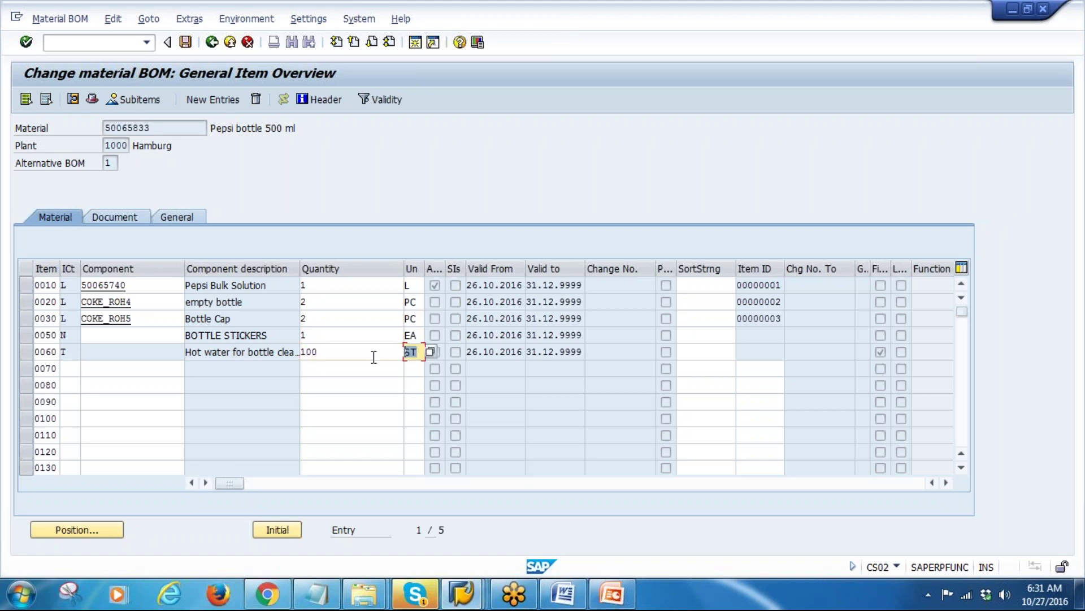
key("BackSpace")
type("L")
Present the Item Category – Stock/Non-Stock Items slide in PowerPoint, circle its purchasing data section, erase the ink and end the slide show
left_click(602, 591)
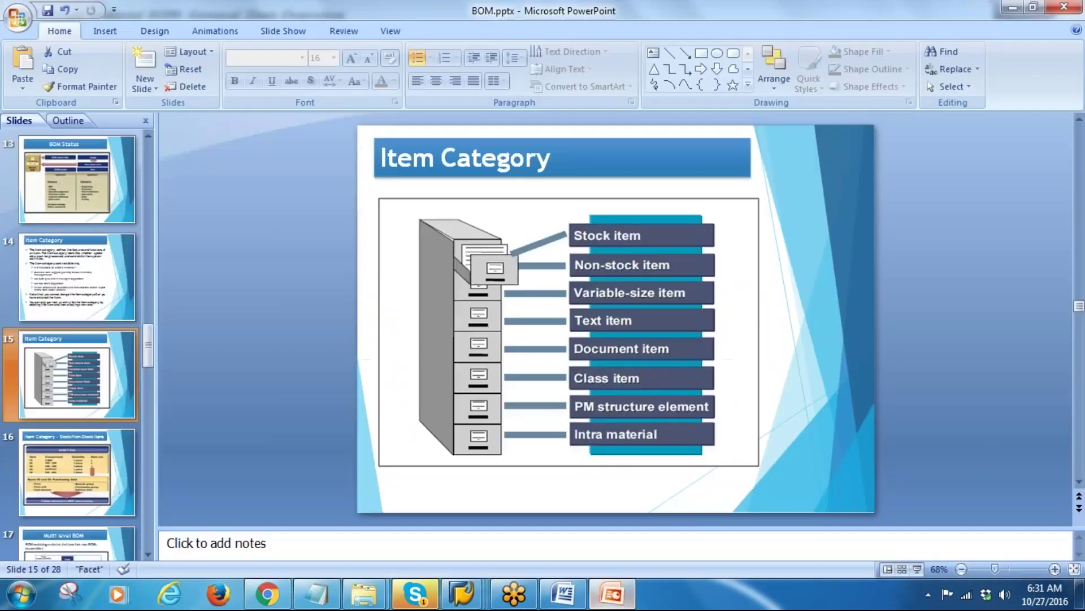
left_click(42, 464)
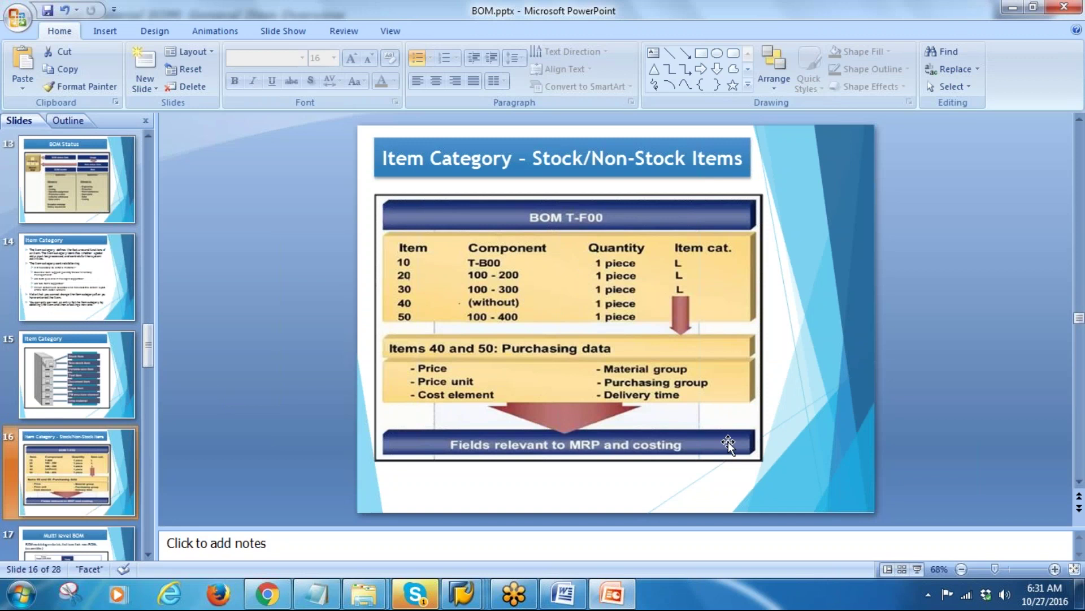
left_click(917, 568)
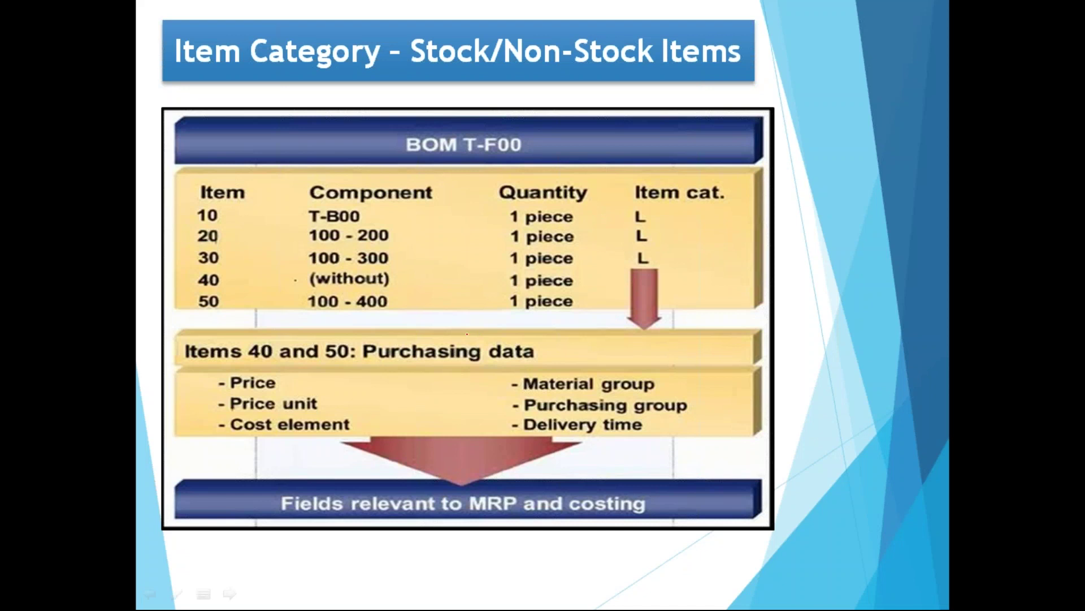
mouse_move(250, 325)
left_mouse_down()
mouse_move(192, 355)
mouse_move(292, 444)
mouse_move(717, 456)
mouse_move(756, 349)
mouse_move(393, 320)
mouse_move(249, 325)
left_mouse_up()
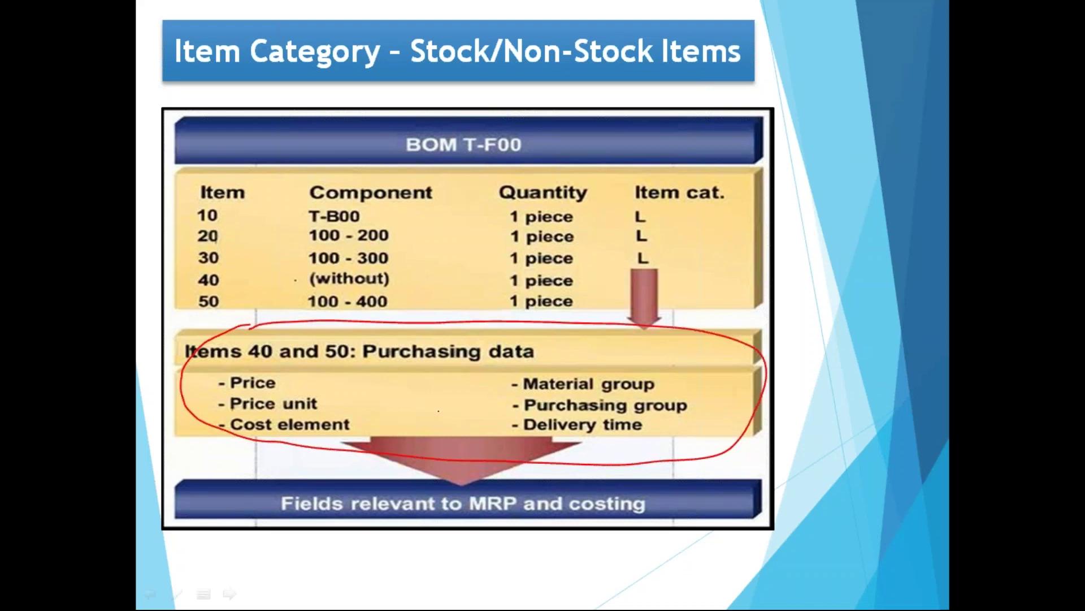
key("e")
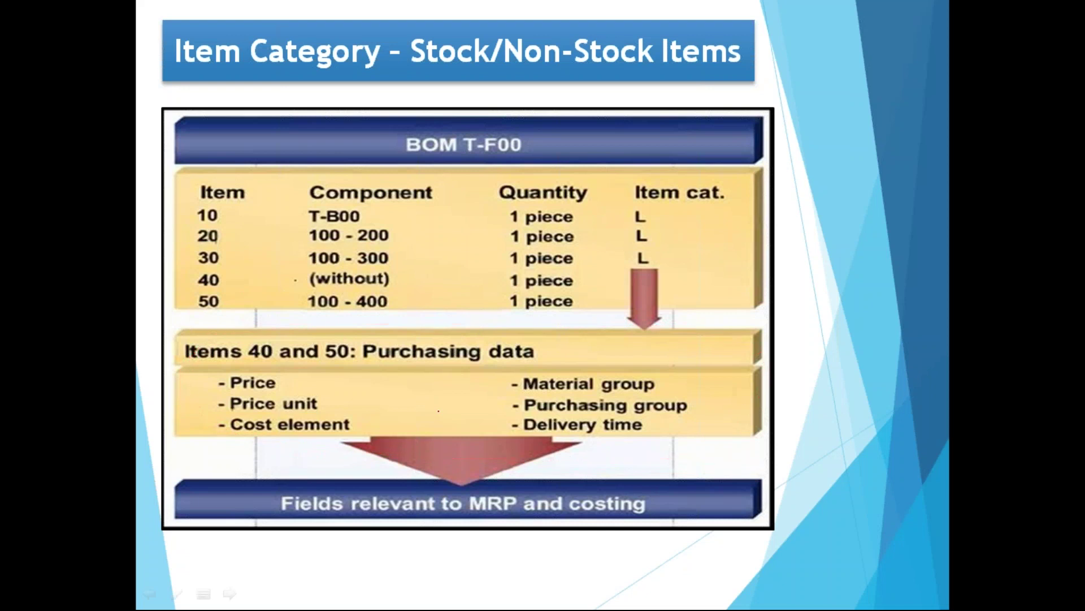
key("Escape")
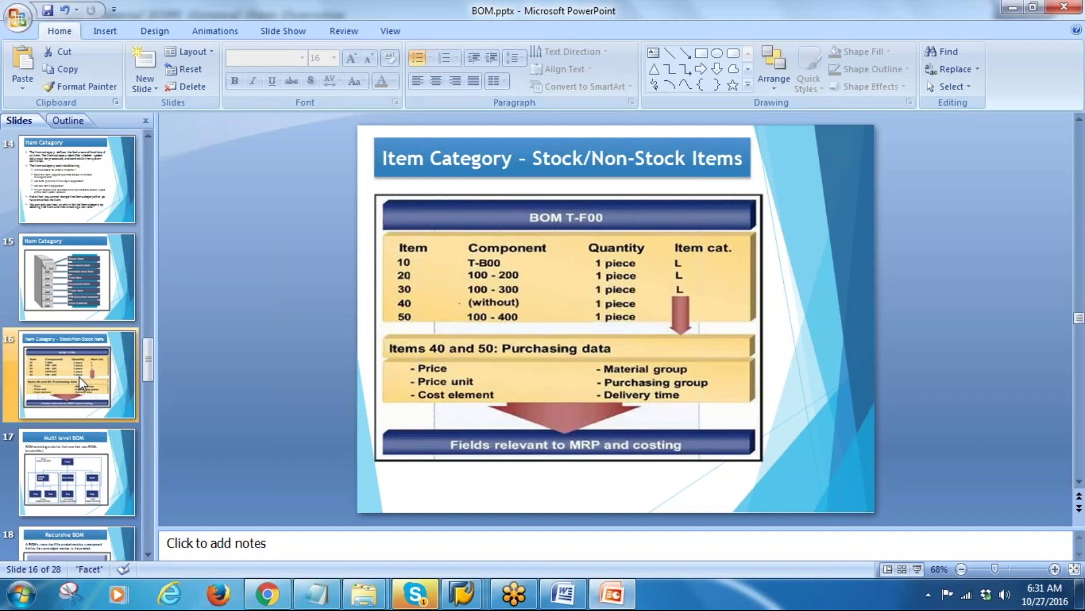
Switch back to SAP and save the changed BOM of Pepsi bottle 500 ml
mouse_move(461, 593)
left_click(710, 516)
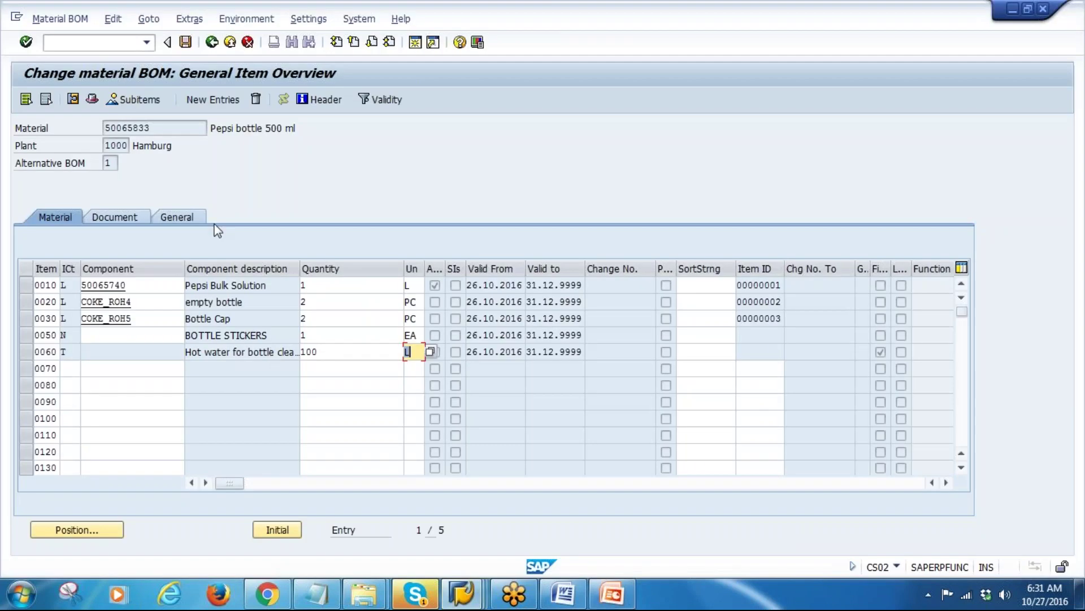
left_click(186, 41)
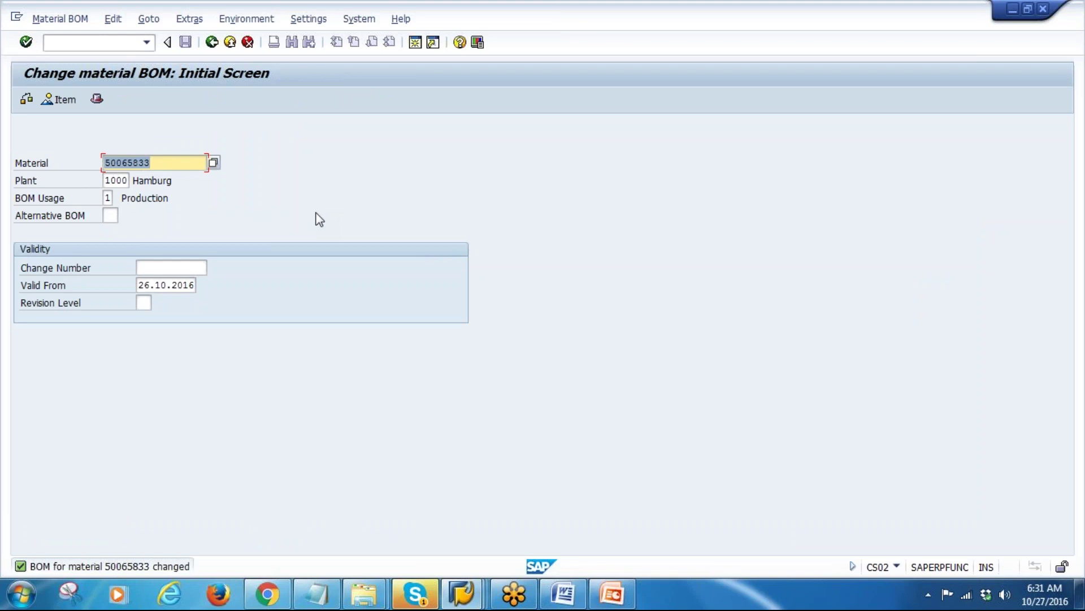
Review the Multi level BOM slide and its pump assembly diagram in the PowerPoint presentation
left_click(613, 593)
left_click(68, 464)
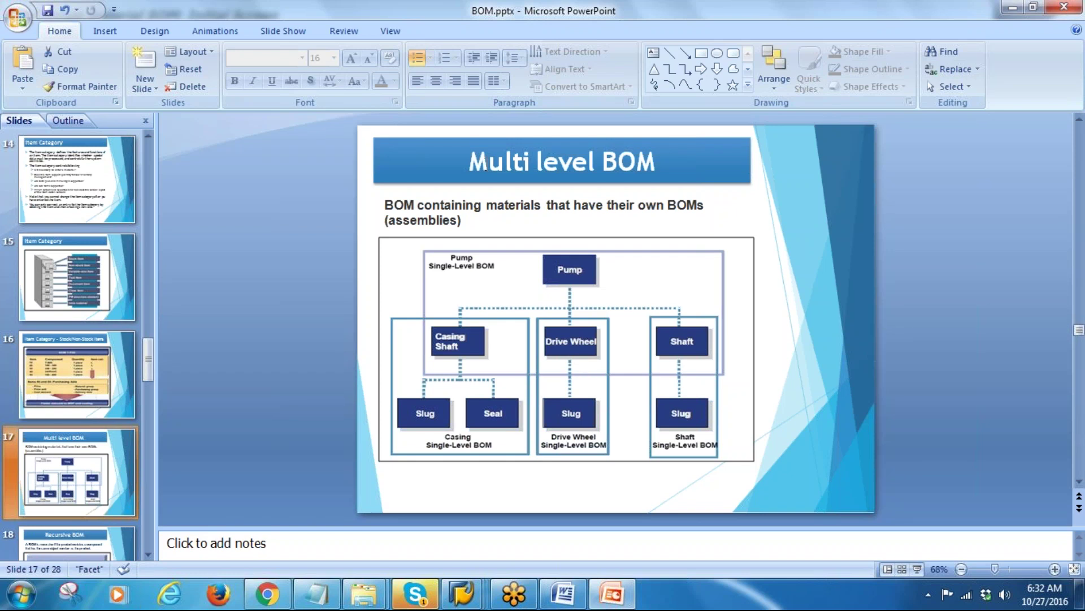
left_click(531, 168)
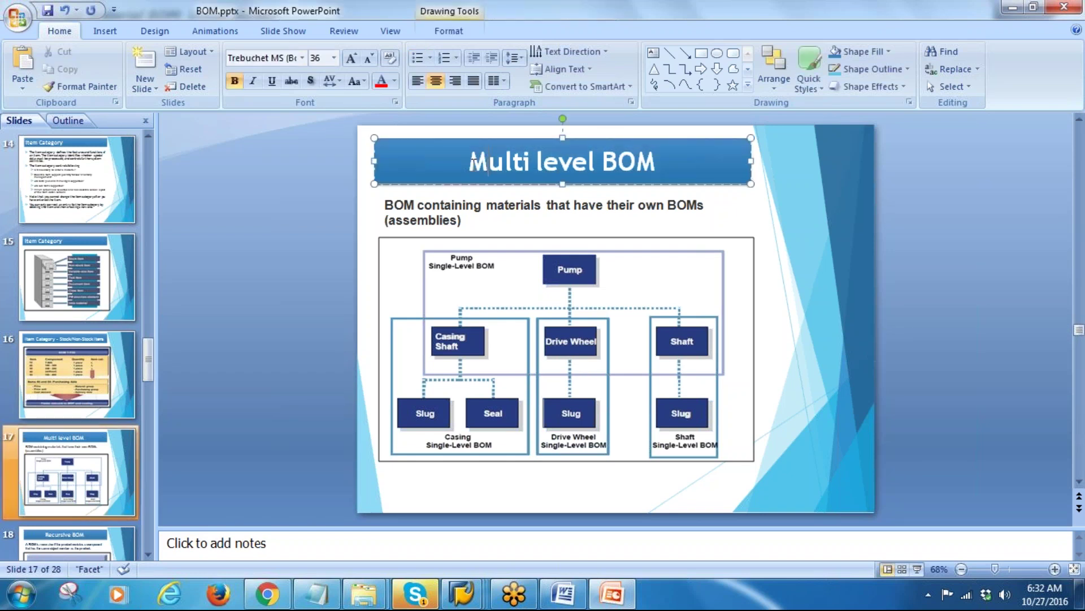
left_click(506, 346)
Return to SAP and open the BOM of material 50065833 in plant 1000, usage 1, in display mode
mouse_move(464, 603)
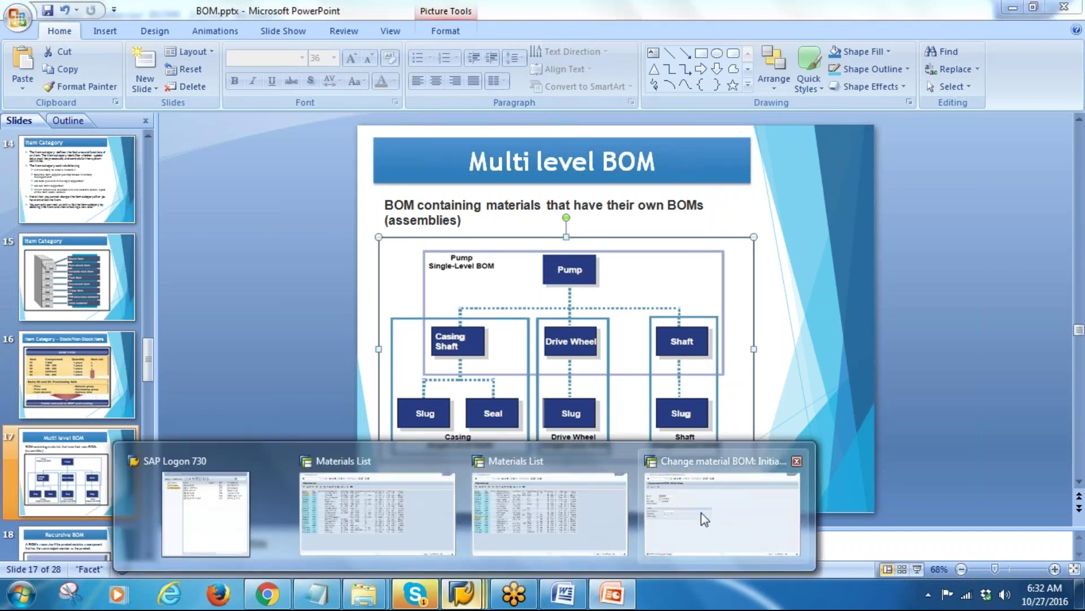
left_click(666, 509)
left_click(51, 18)
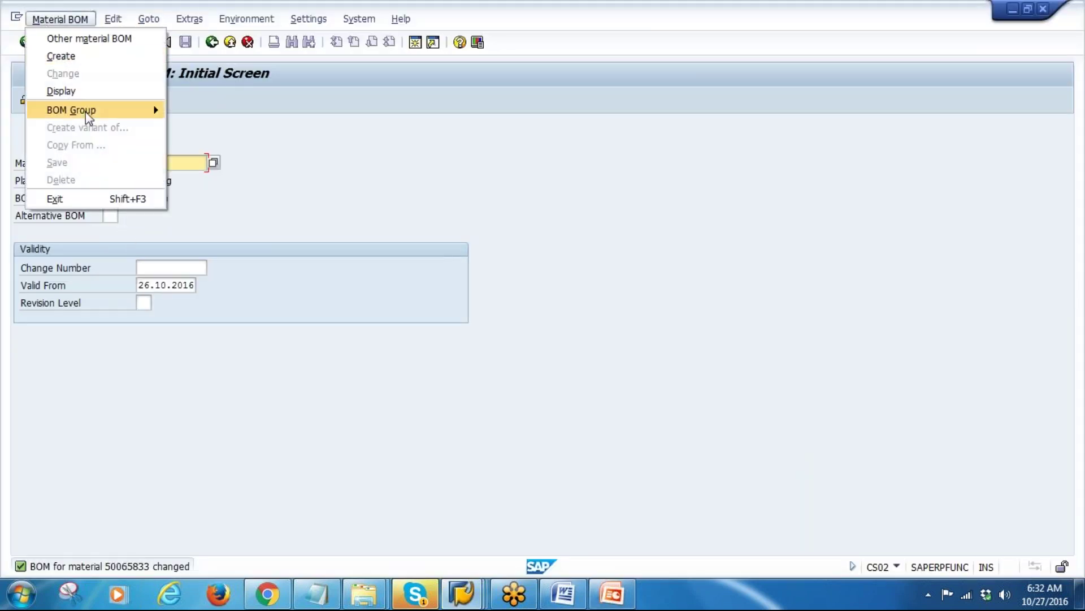
left_click(59, 89)
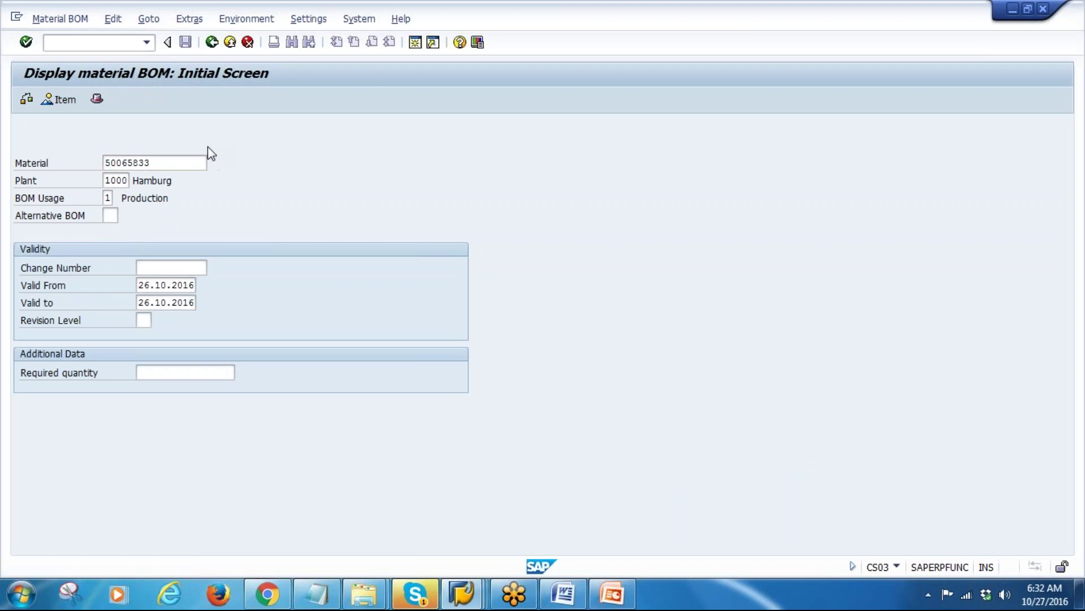
key("Return")
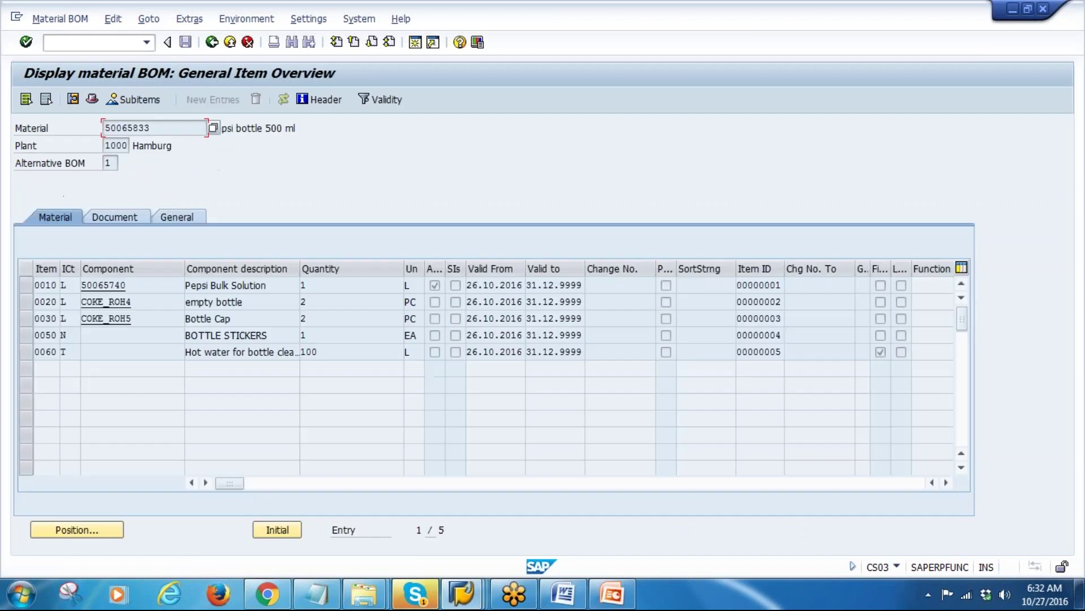
Go through the components of all BOM items and select item 0010, Pepsi Bulk Solution
left_click(127, 286)
left_click(143, 303)
left_click(140, 320)
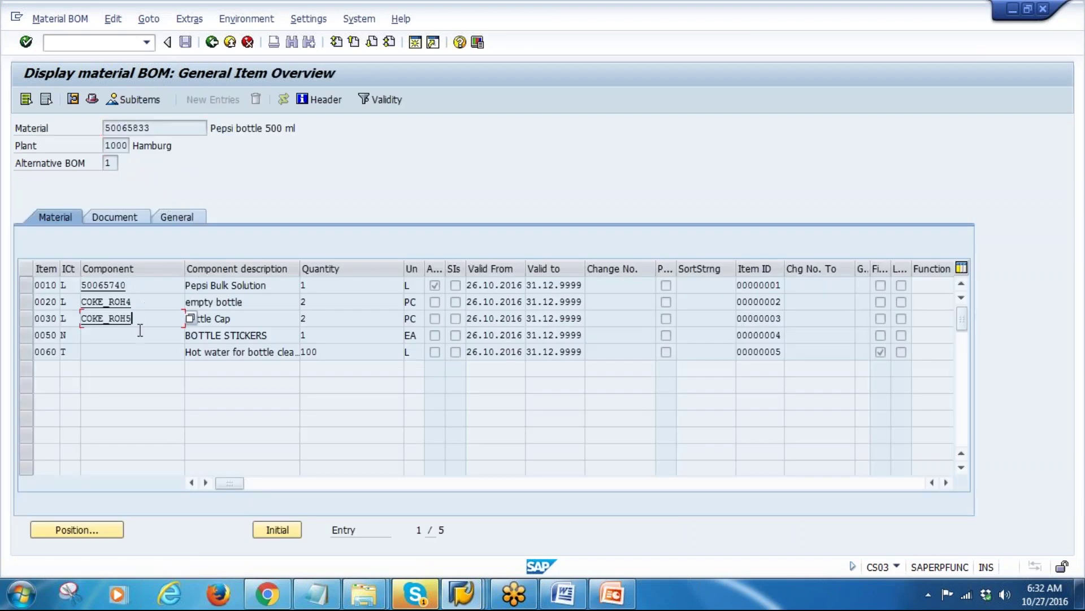
left_click(140, 336)
left_click(142, 352)
left_click(26, 285)
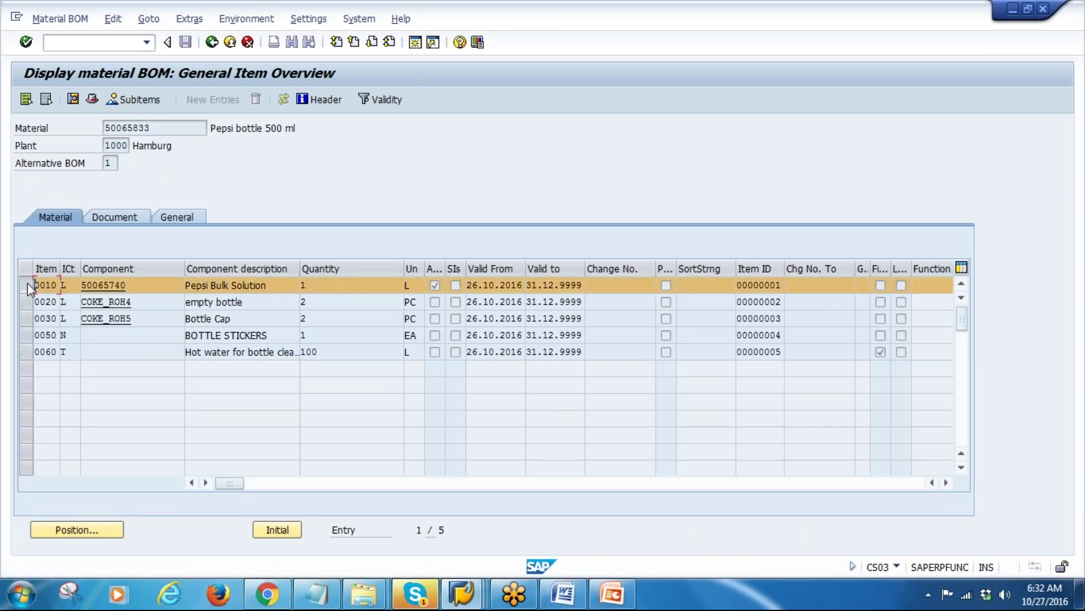
left_click(27, 283)
left_click(28, 282)
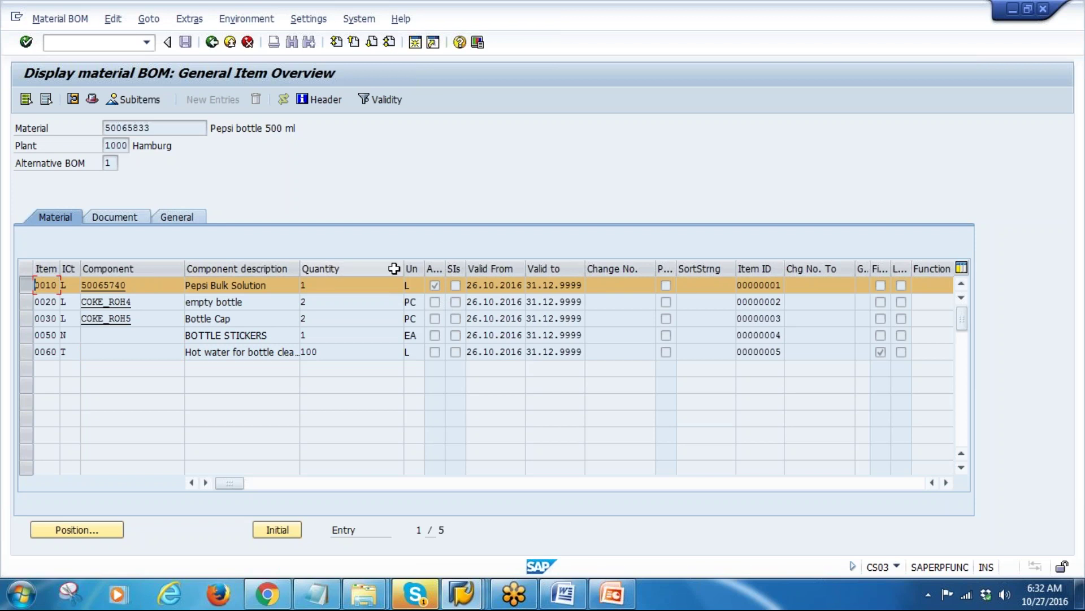
Widen the Asm column in the item overview and highlight component 50065740 of item 0010
left_click(27, 287)
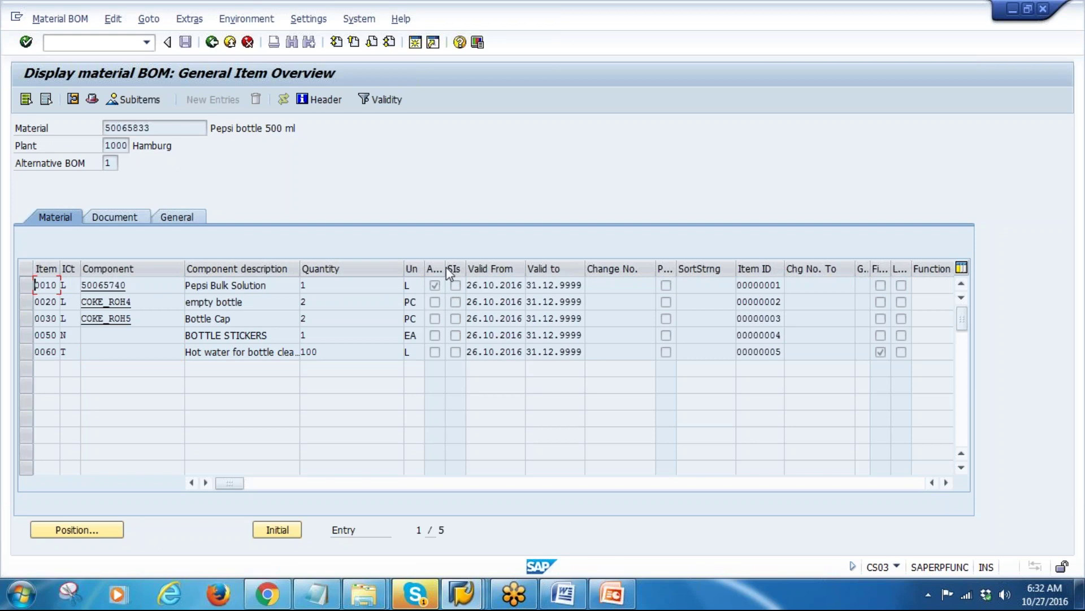
left_click_drag(445, 268, 452, 269)
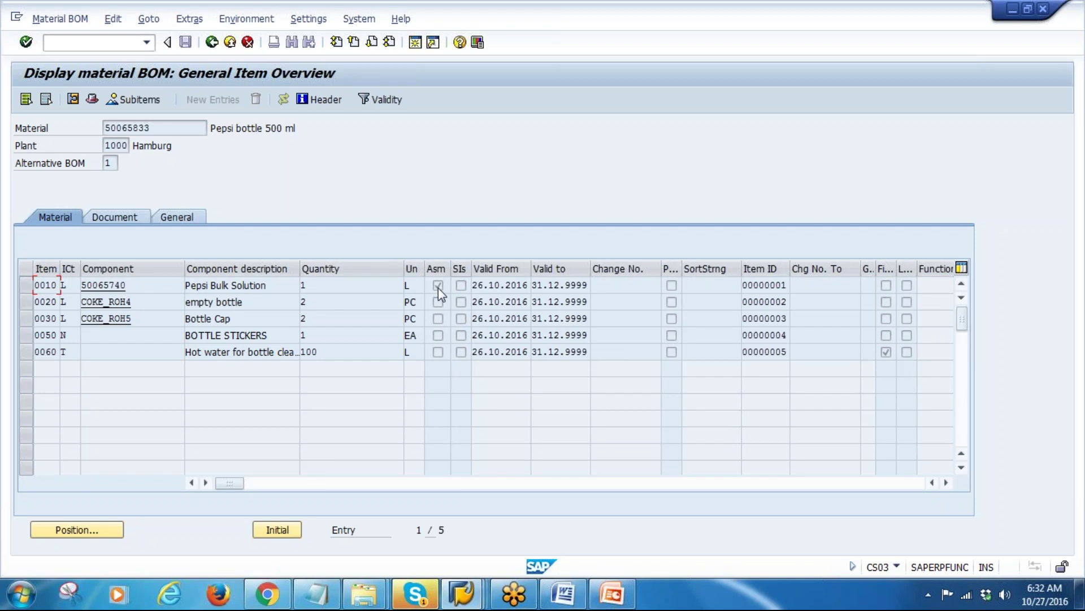
left_click_drag(136, 286, 109, 286)
left_click_drag(31, 270, 6, 323)
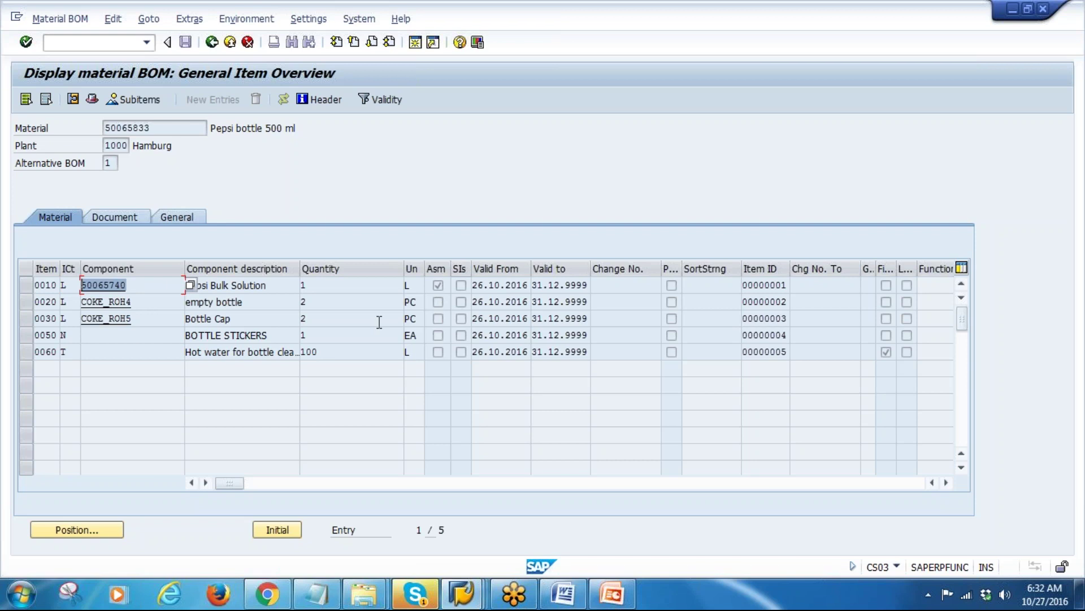
Open the assembly BOM of component 50065740, Pepsi Bulk Solution, with usage 1 and review its header material and components
left_click(438, 287)
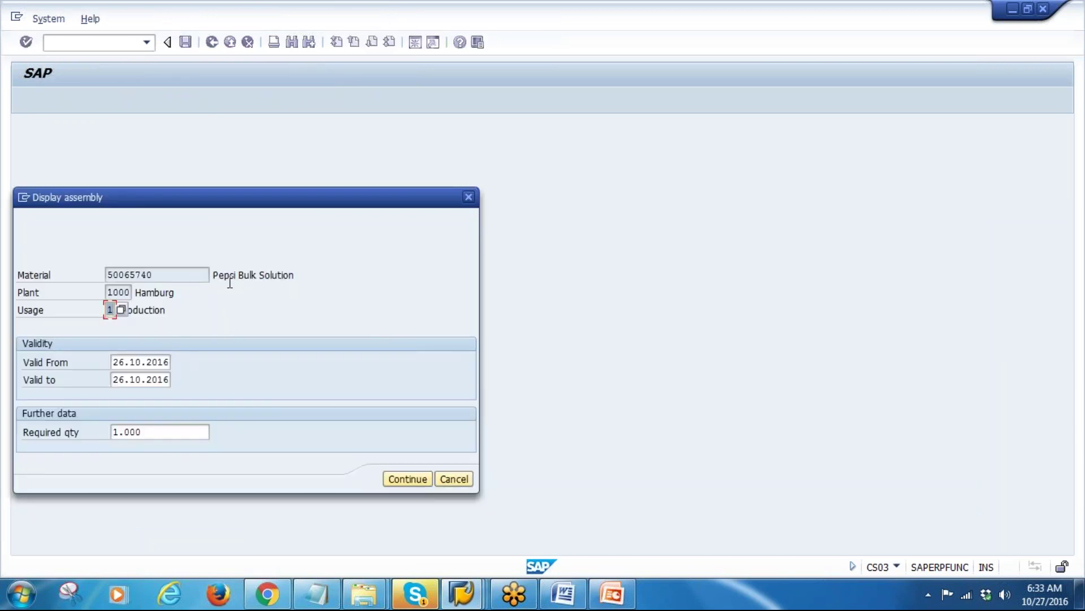
left_click_drag(214, 275, 295, 277)
double_click(142, 275)
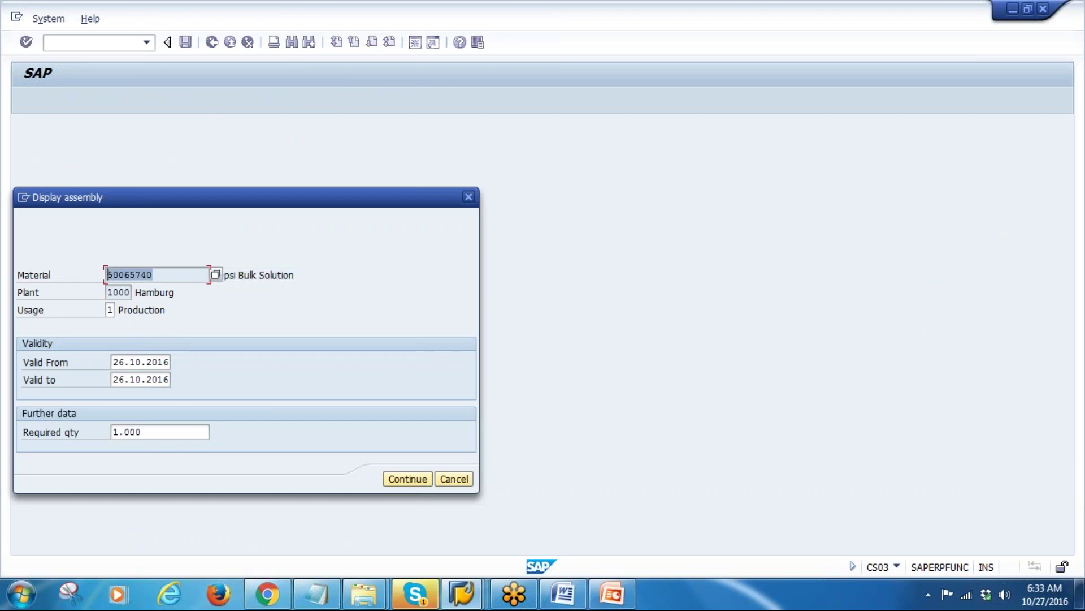
left_click(405, 479)
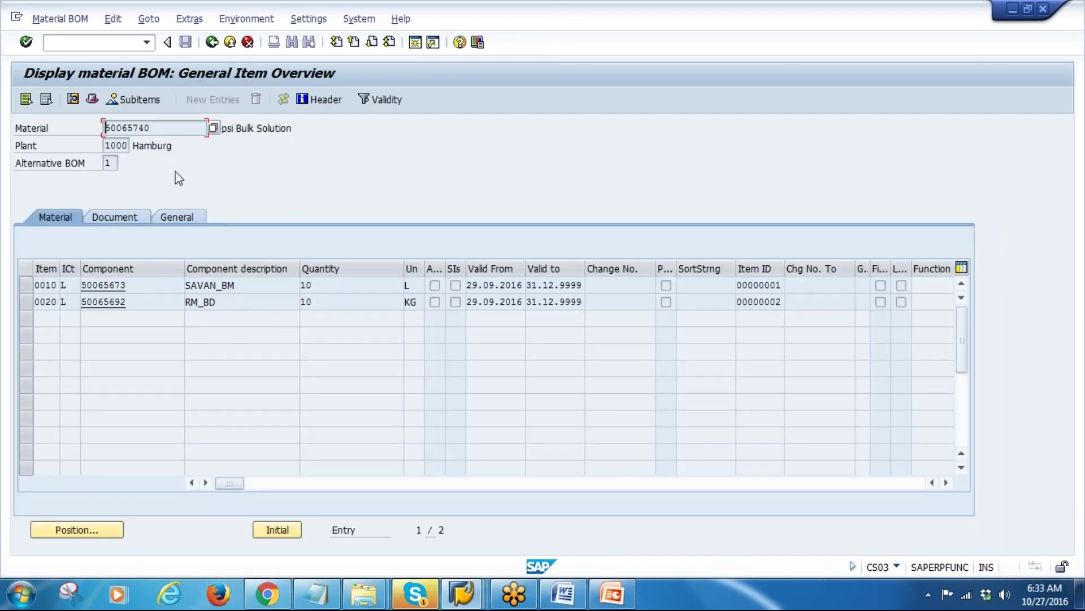
double_click(157, 129)
left_click(191, 301)
left_click(231, 301)
left_click_drag(216, 134, 332, 145)
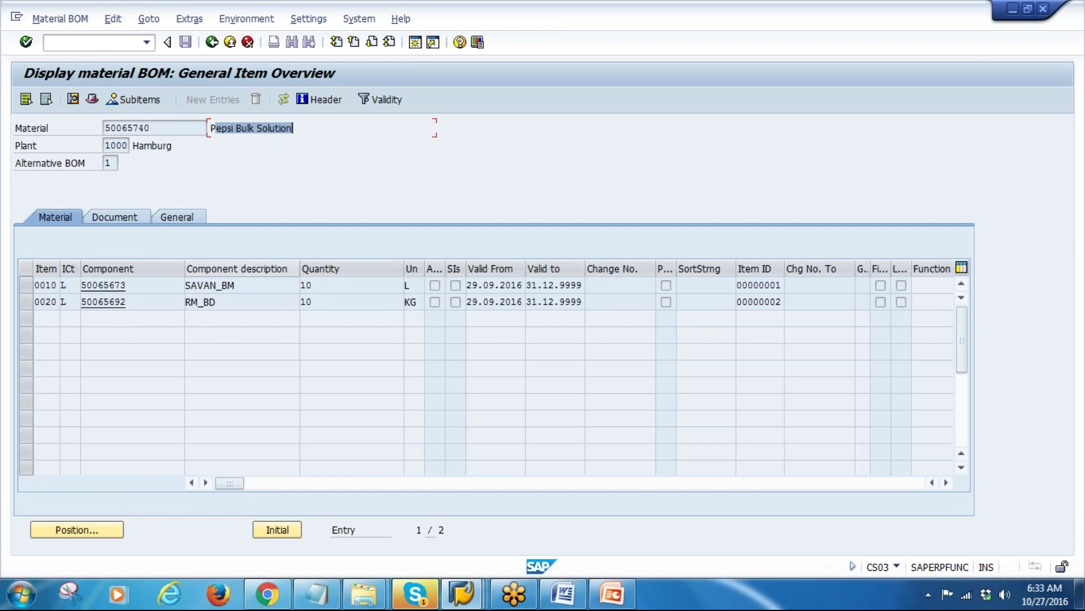
Review the definition on the Multi level BOM slide in PowerPoint and return to the Pepsi bottle 500 ml BOM in SAP
left_click(632, 603)
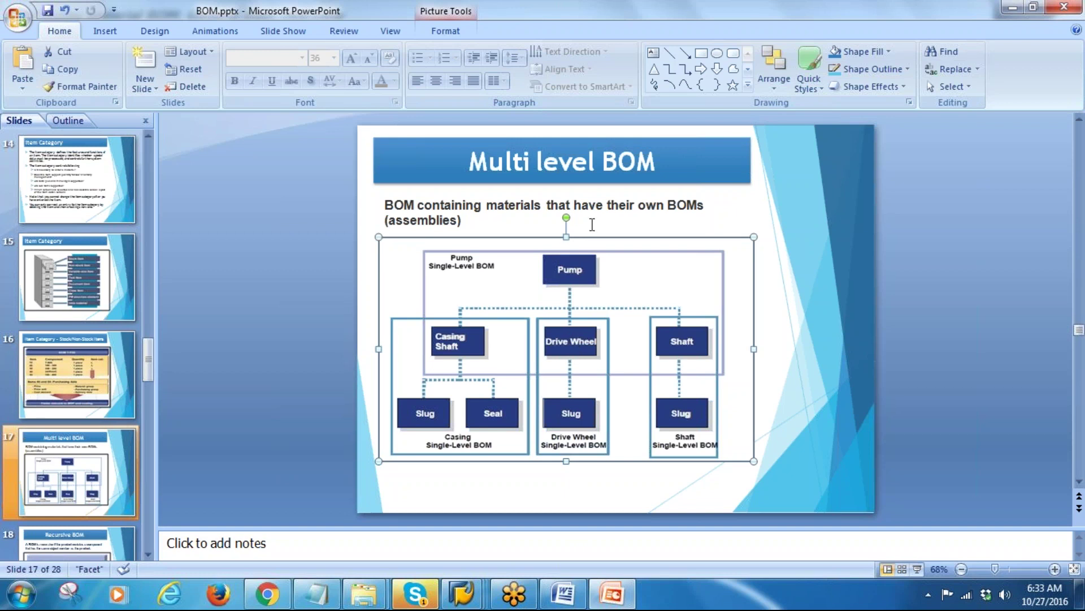
left_click(603, 204)
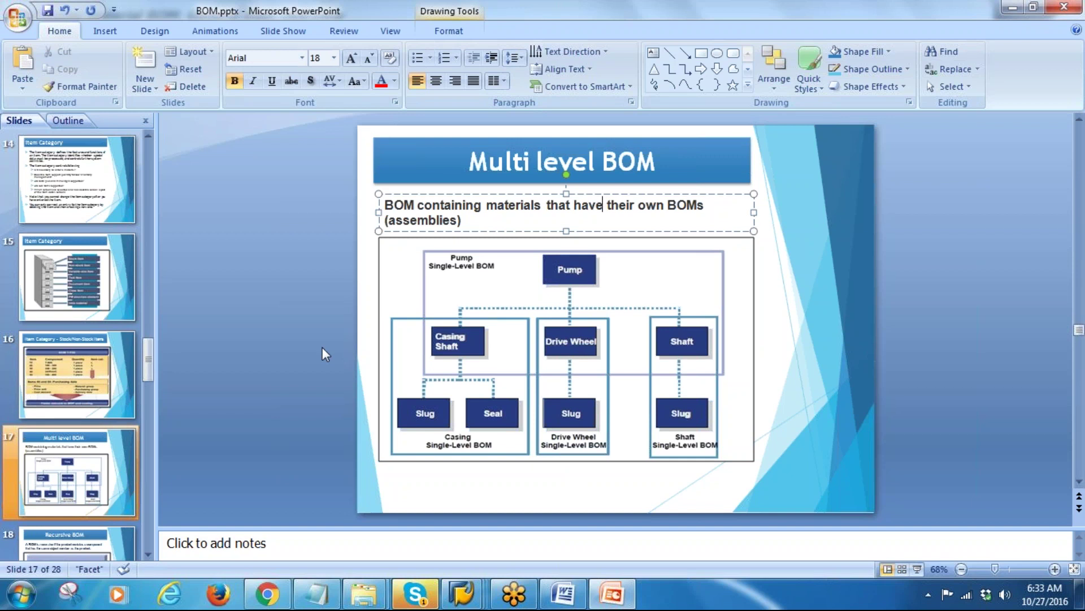
key("alt+Tab")
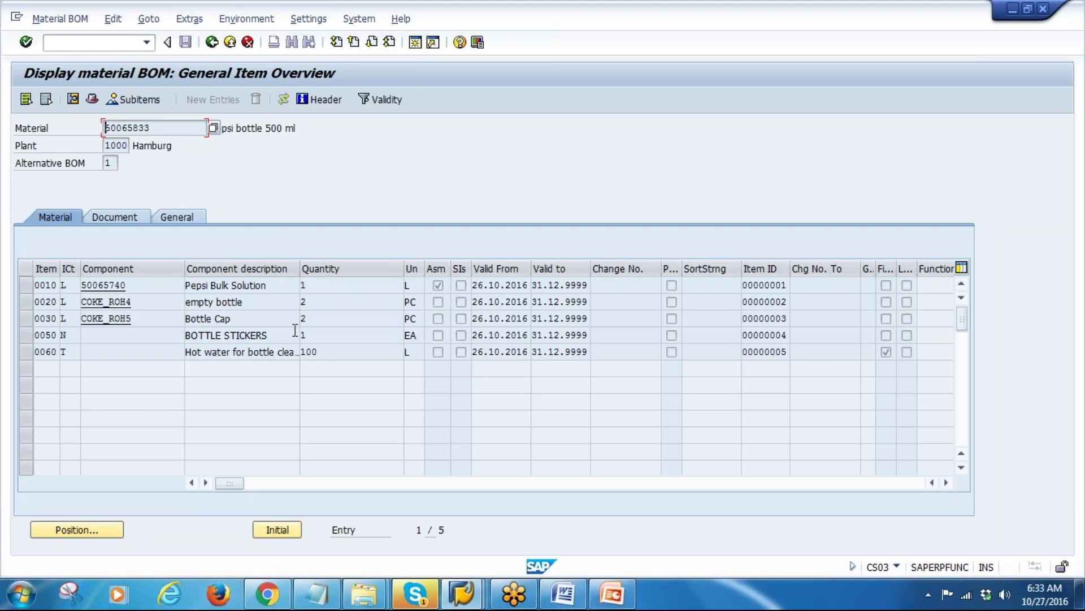
Switch to PowerPoint and present slide 18, Recursive BOM, in full screen
left_click(612, 594)
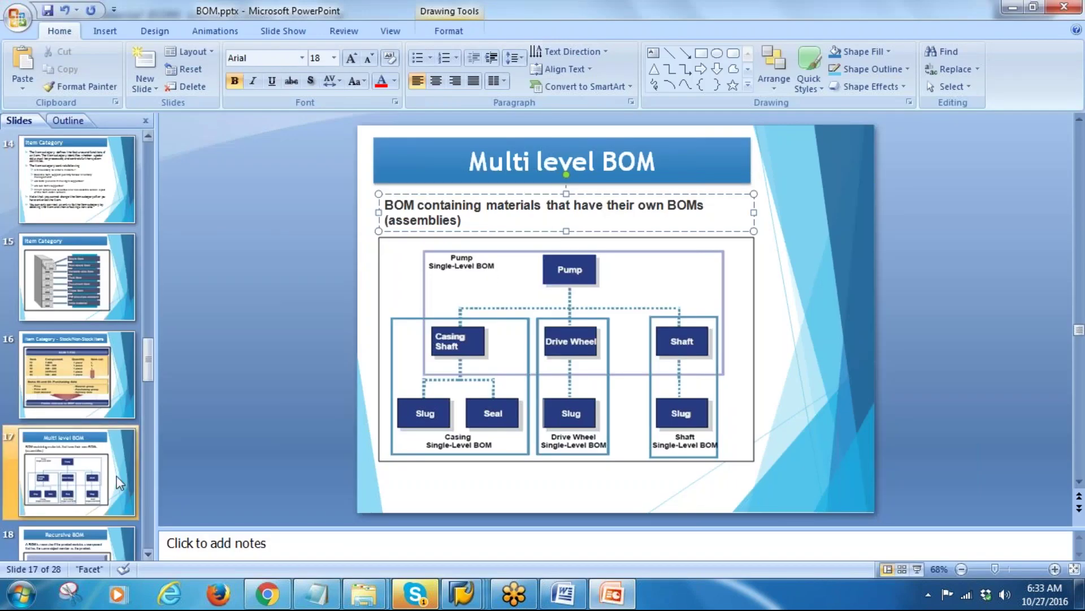
left_click(76, 540)
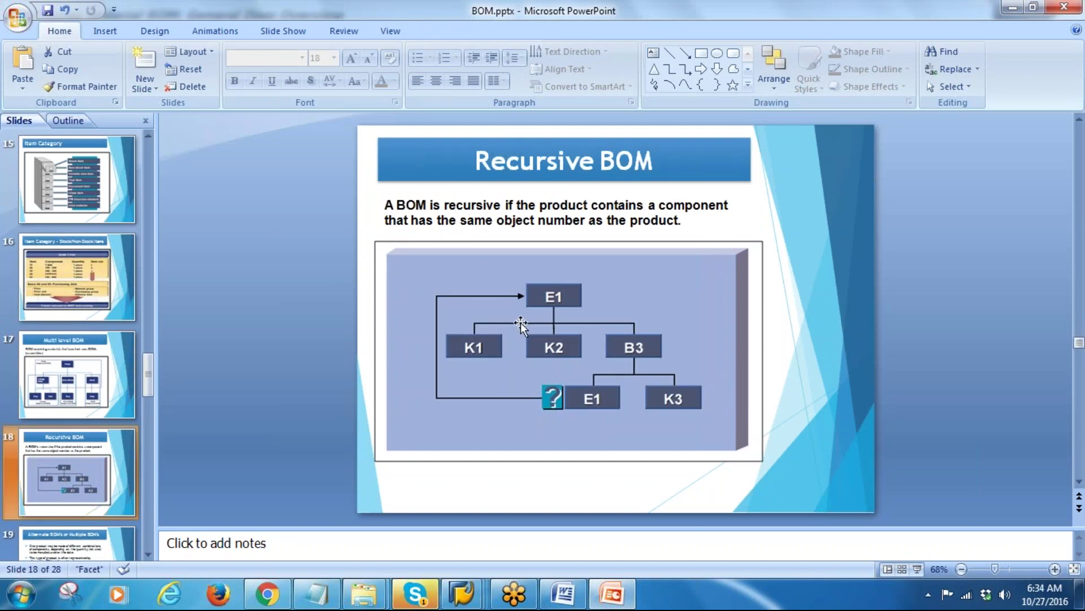
left_click(918, 569)
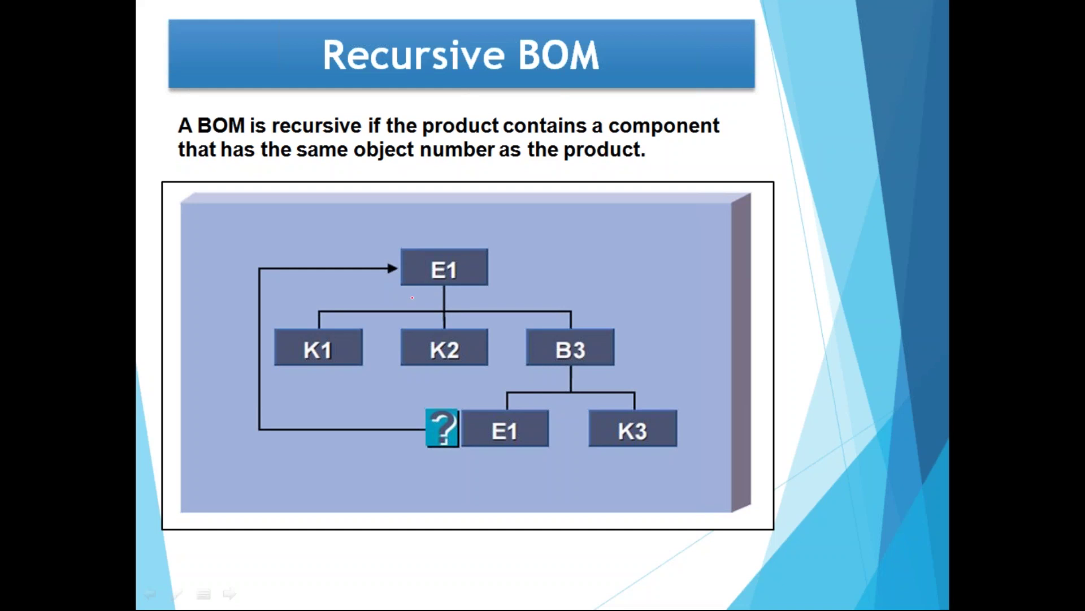
Circle the top E1, B3, lower E1 and K3 boxes in red ink and tick K1, K2 and B3
mouse_move(496, 242)
left_mouse_down()
mouse_move(395, 237)
mouse_move(507, 283)
mouse_move(472, 237)
left_mouse_up()
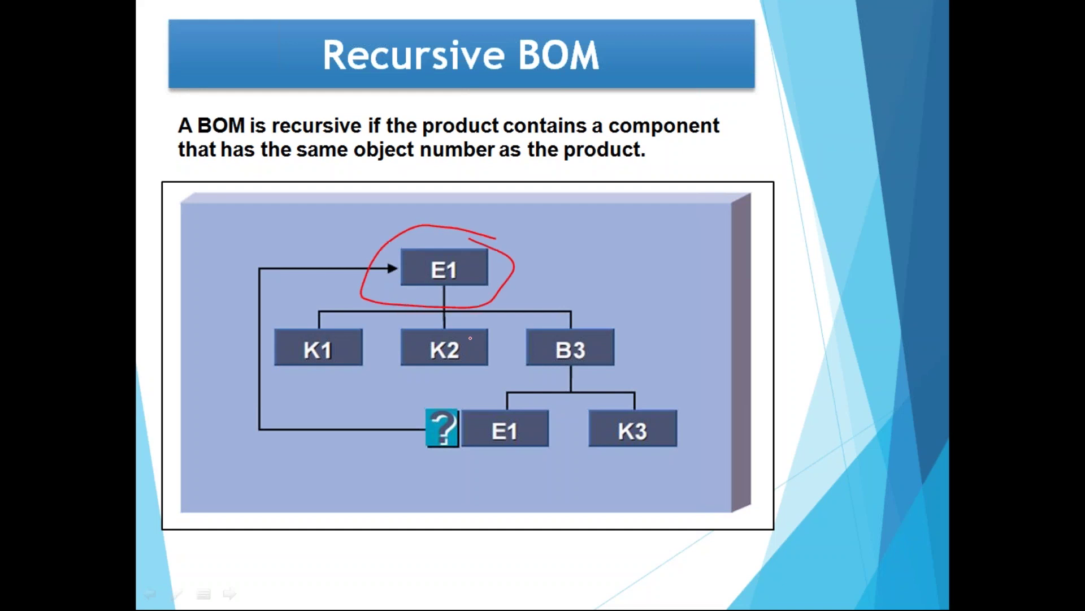
left_click_drag(274, 338, 319, 304)
left_click_drag(384, 344, 425, 329)
mouse_move(538, 356)
left_mouse_down()
mouse_move(573, 328)
mouse_move(510, 364)
mouse_move(590, 327)
left_mouse_up()
mouse_move(493, 400)
left_mouse_down()
mouse_move(453, 430)
mouse_move(574, 415)
mouse_move(468, 390)
left_mouse_up()
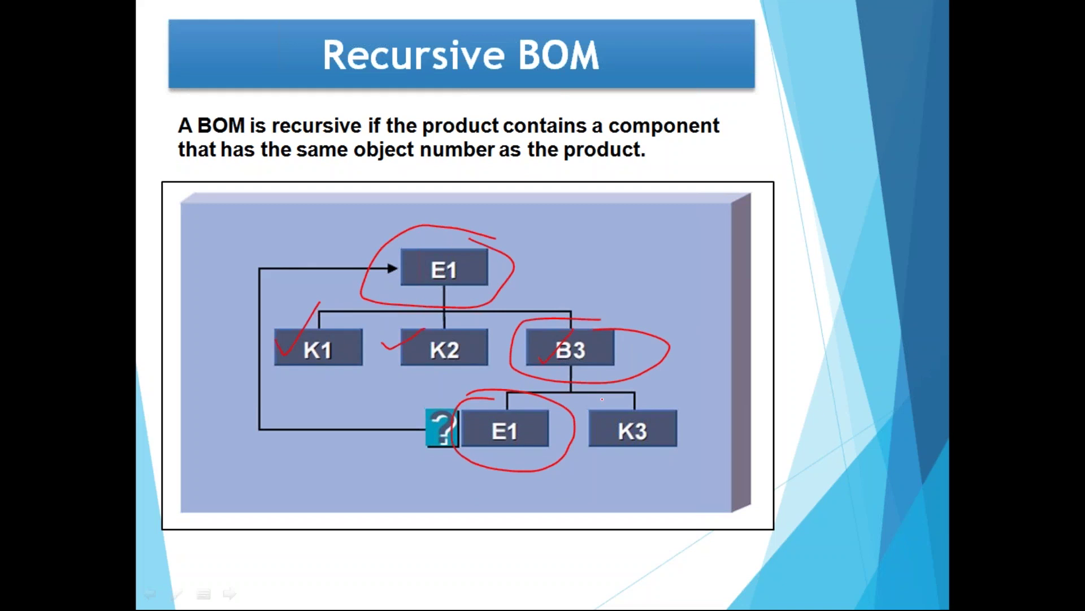
mouse_move(610, 393)
left_mouse_down()
mouse_move(575, 446)
mouse_move(662, 398)
mouse_move(620, 398)
left_mouse_up()
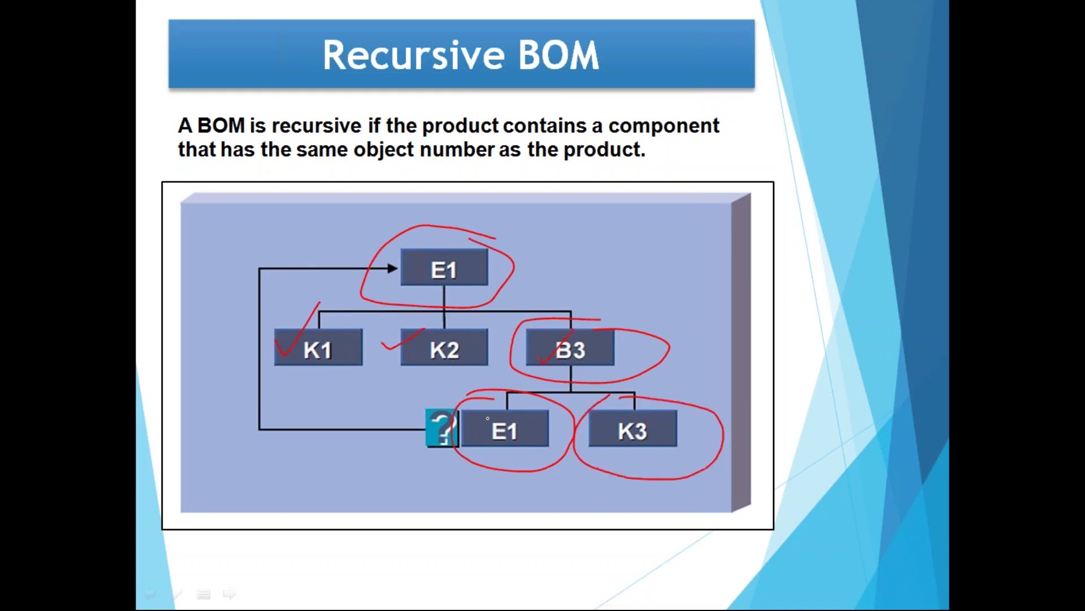
Circle the two E1 boxes again to stress the recursion, and erase all ink from the slide
left_click_drag(472, 229, 403, 236)
mouse_move(507, 380)
left_mouse_down()
mouse_move(436, 440)
mouse_move(478, 386)
left_mouse_up()
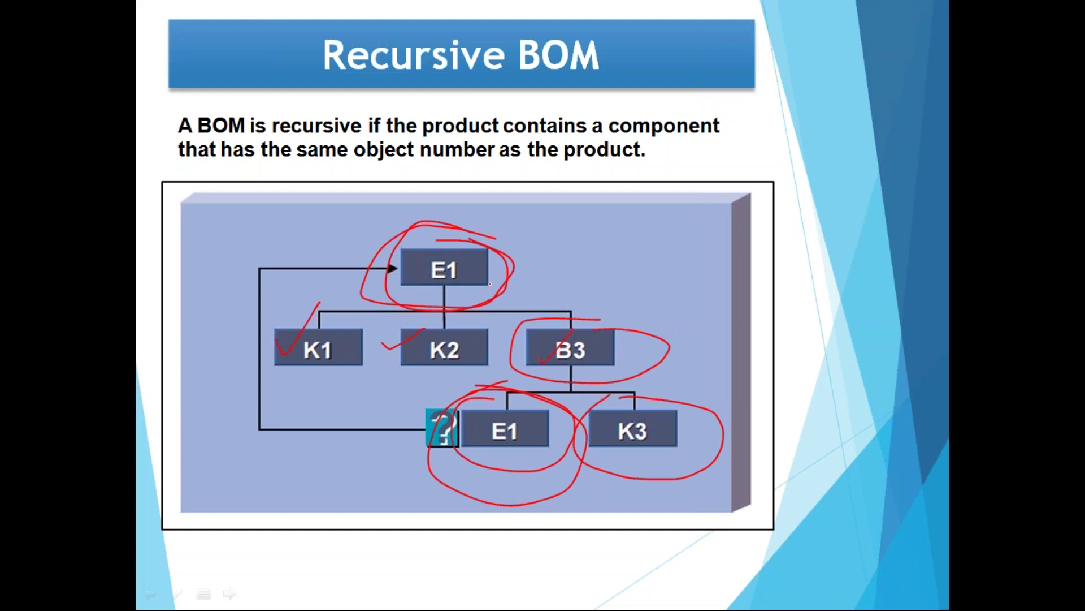
left_click_drag(441, 457, 495, 398)
mouse_move(386, 258)
left_mouse_down()
mouse_move(399, 276)
mouse_move(459, 240)
left_mouse_up()
key("e")
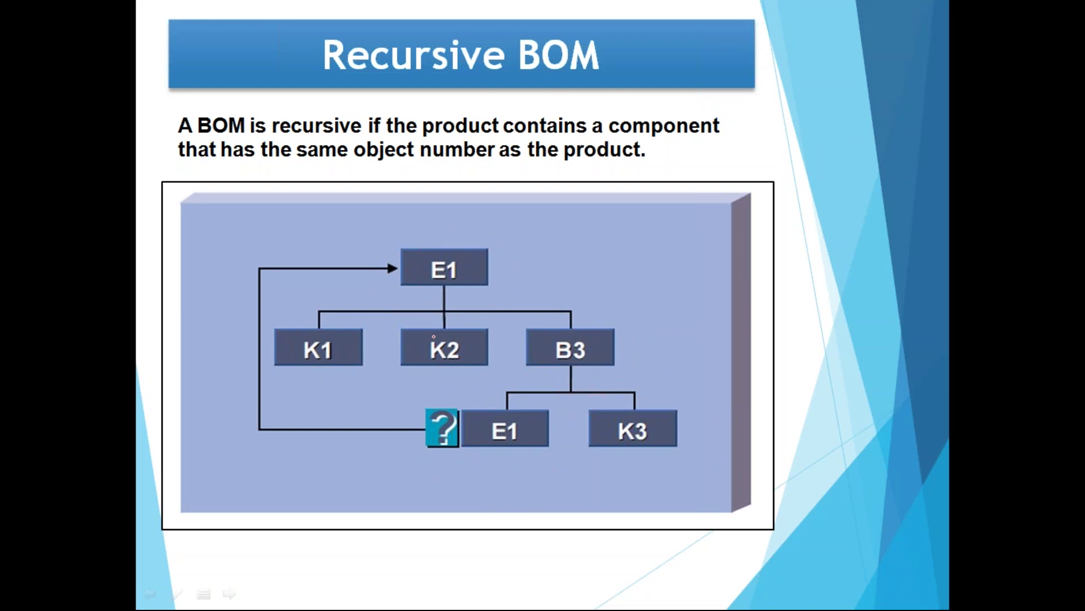
End the slide show, switch to Notepad, remove the text below "bottle caps" and add a line reading CURD
key("Escape")
left_click(316, 593)
left_click(161, 326)
key("BackSpace")
key("BackSpace")
key("BackSpace")
key("BackSpace")
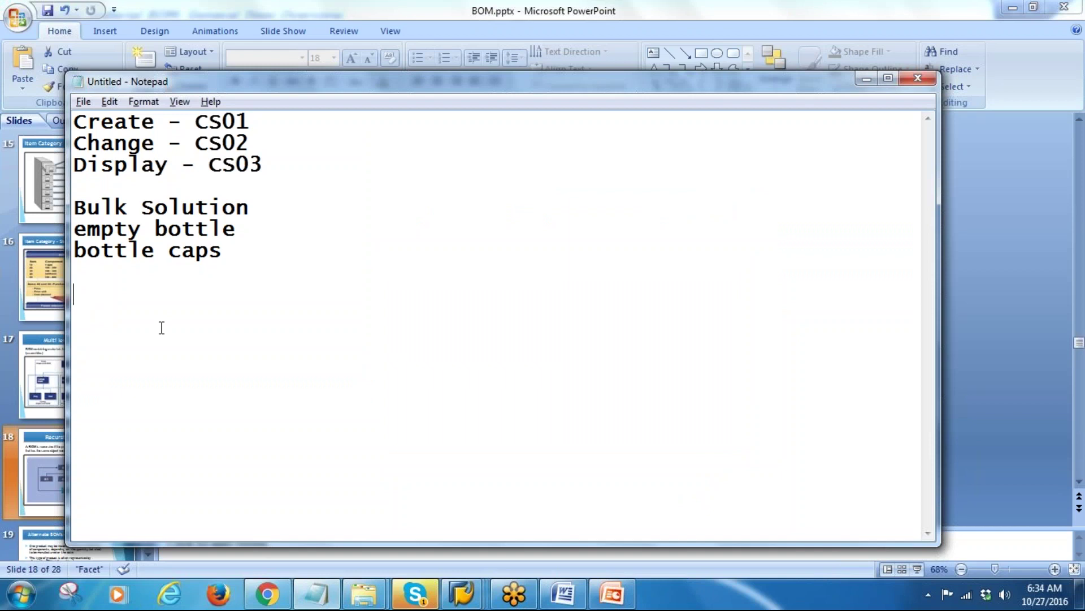
key("Return")
type("CURD")
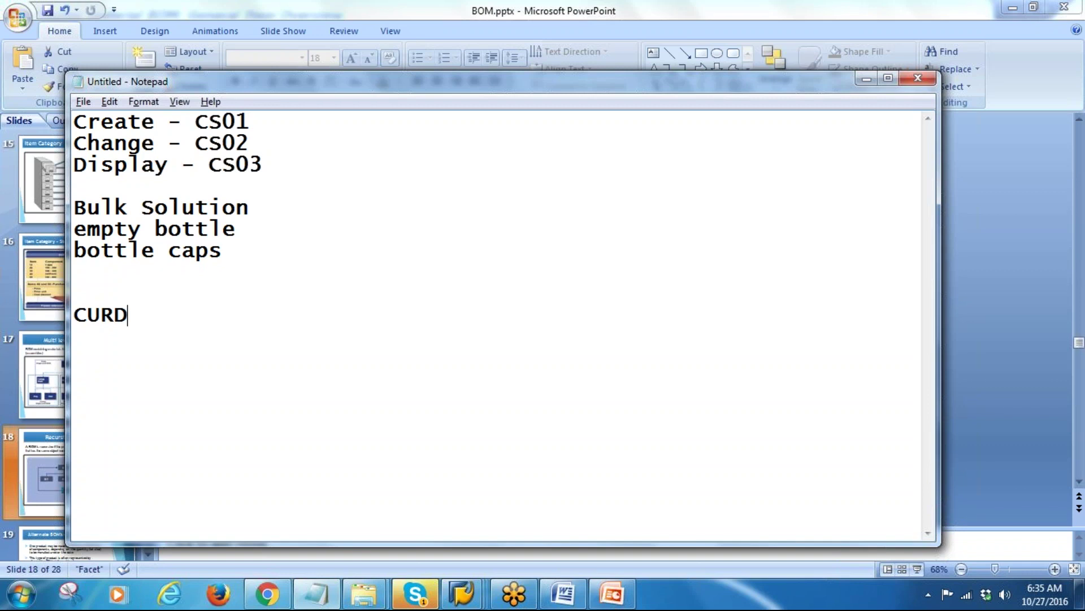
left_click(840, 33)
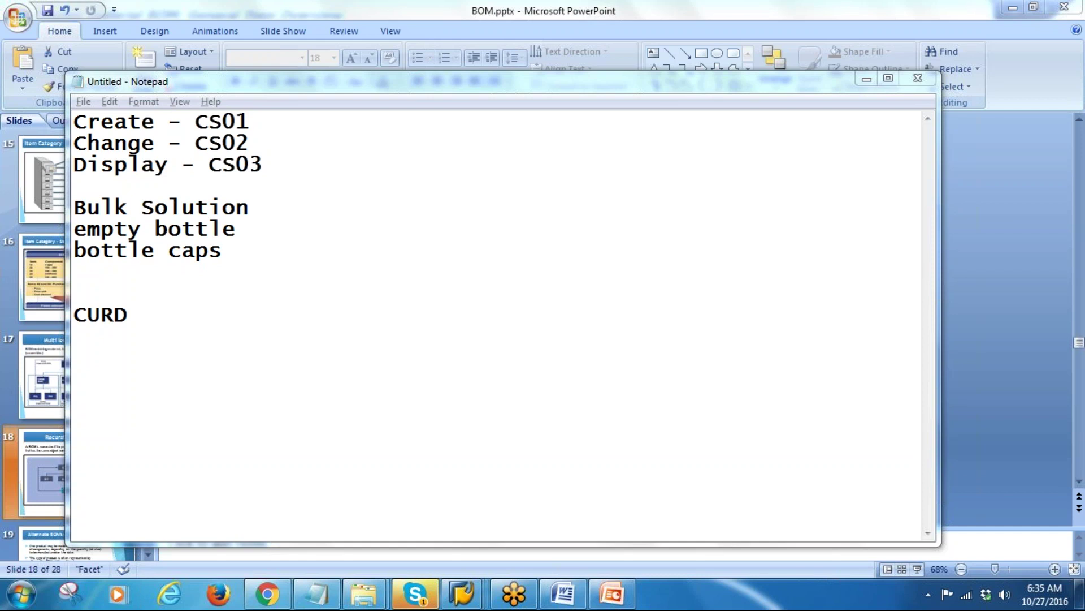
left_click(927, 595)
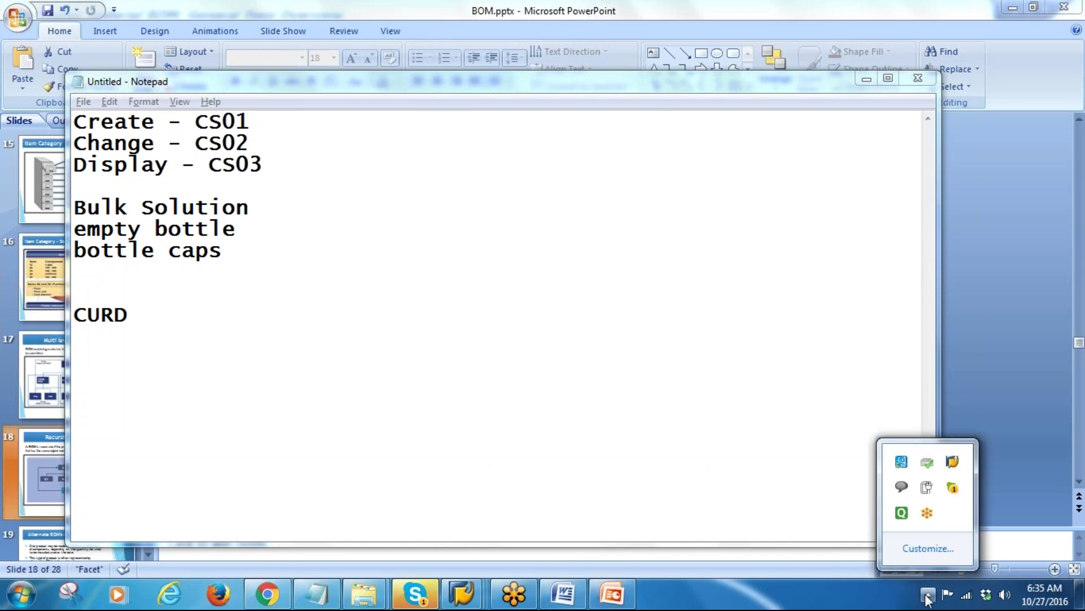
left_click(966, 597)
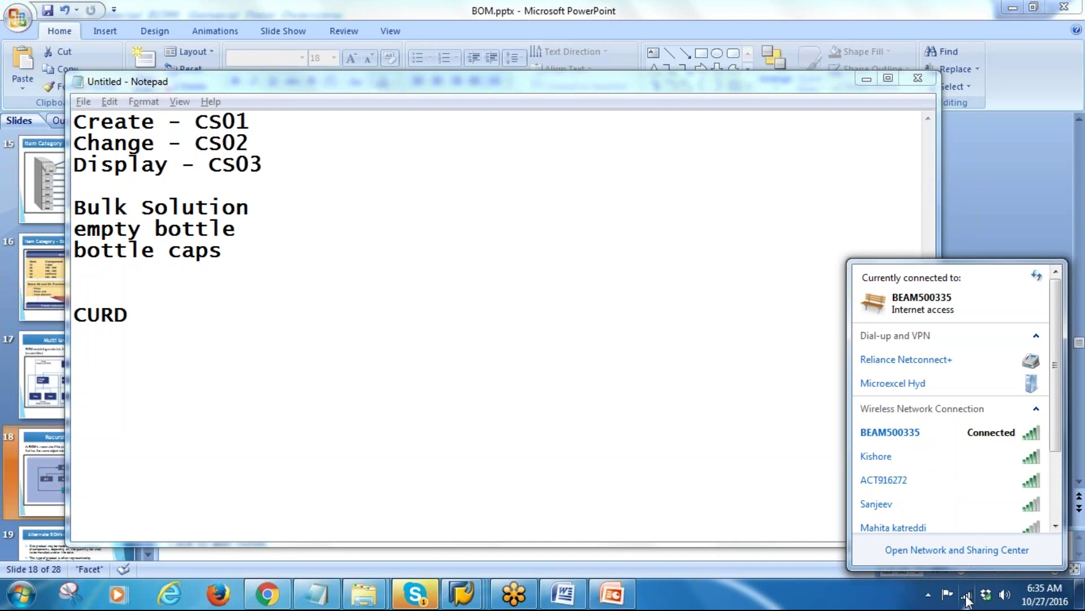
left_click(871, 476)
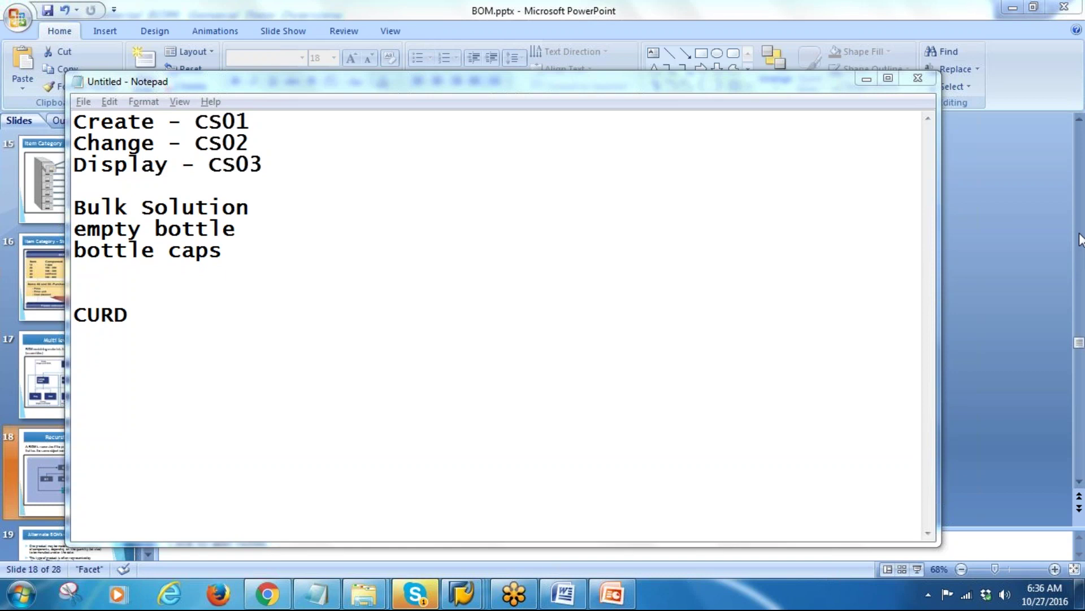
Compare the CURD note in Notepad with the Recursive BOM diagram in PowerPoint
left_click(149, 312)
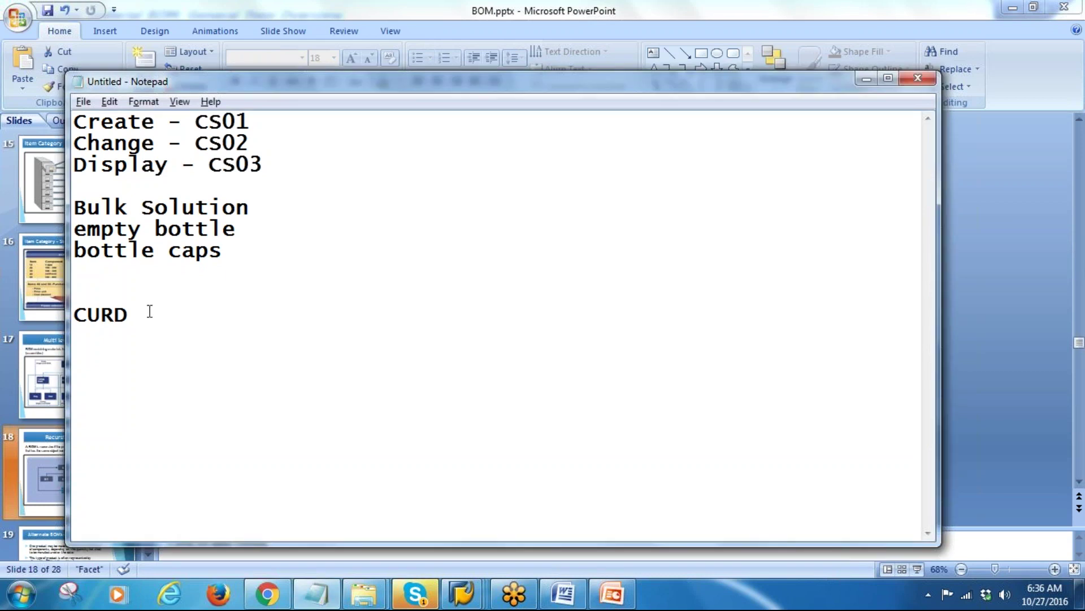
left_click(612, 593)
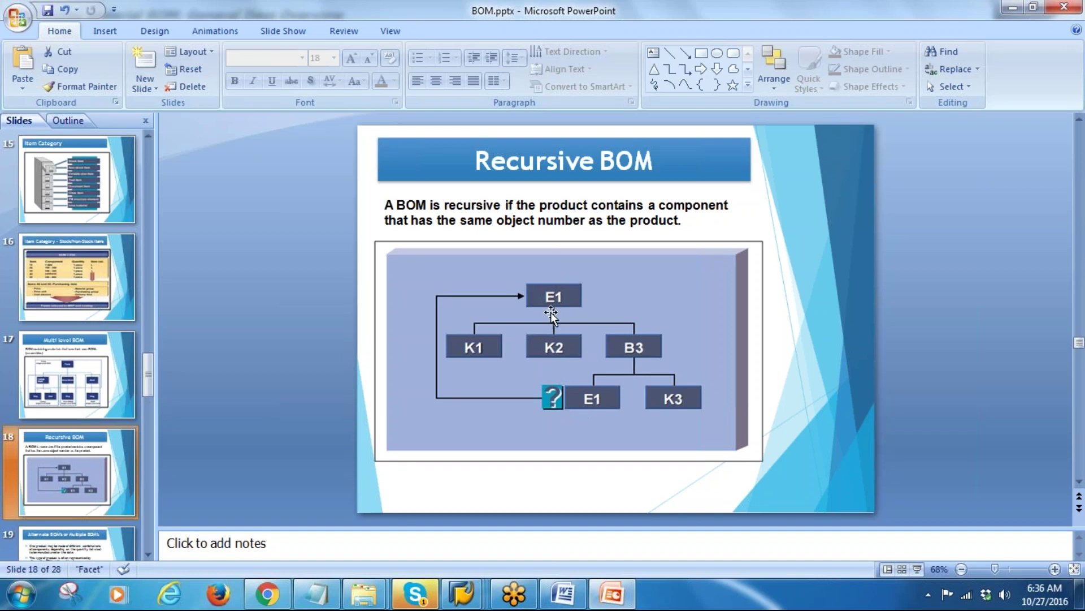
left_click(317, 594)
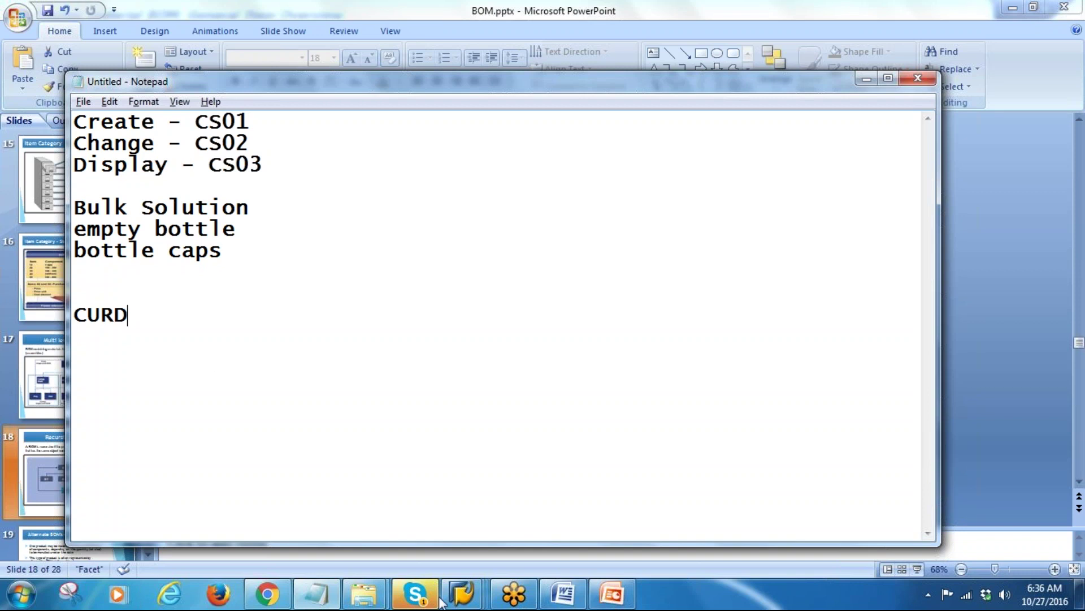
Switch to SAP and open the BOM of material 50065833 in plant 1000, usage 1, in change mode
left_click(463, 593)
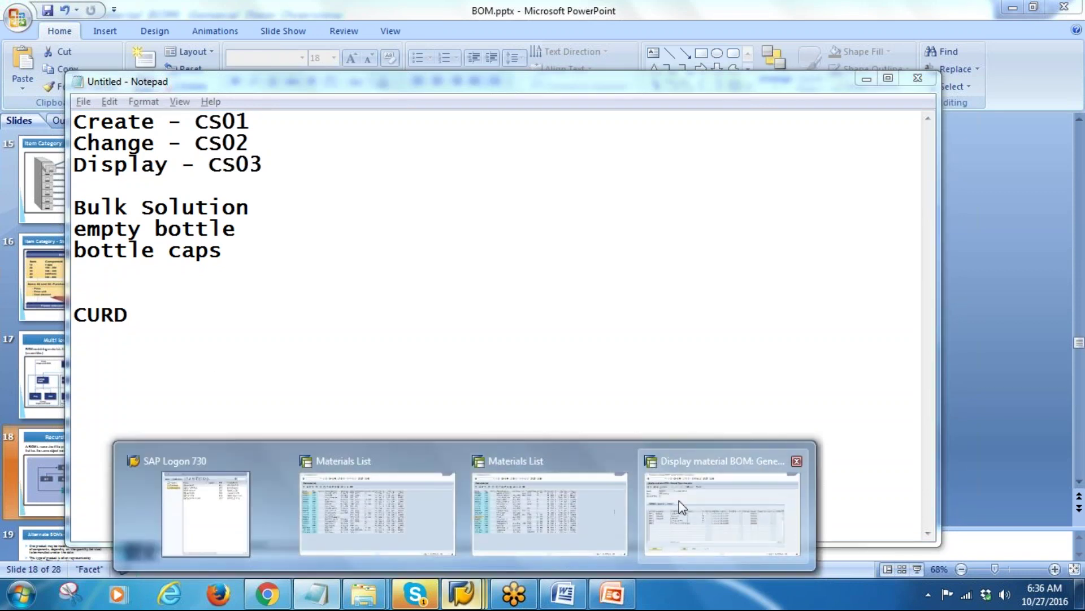
left_click(679, 500)
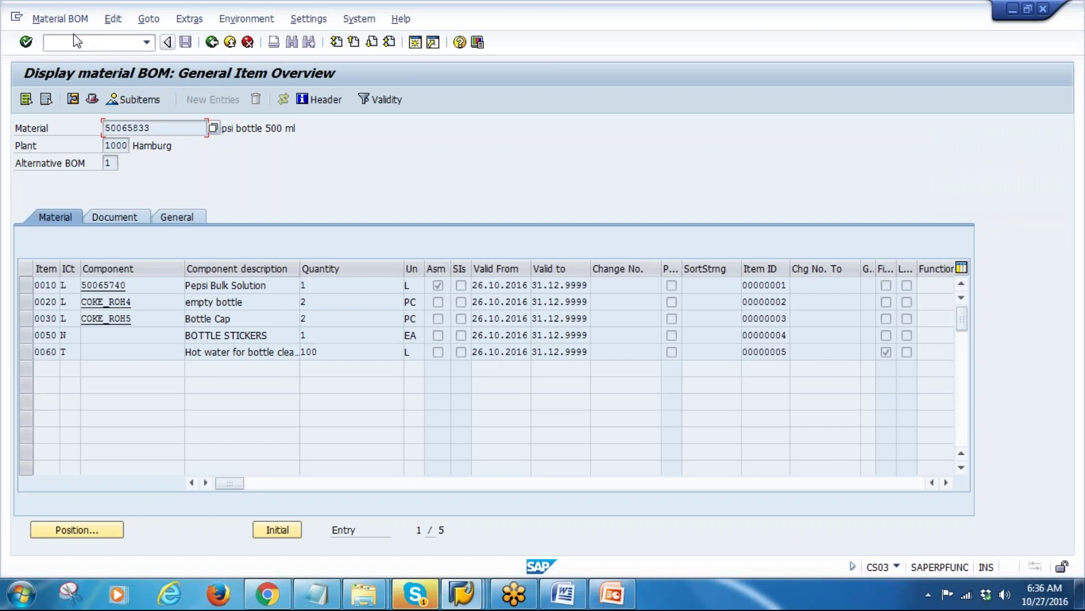
left_click(60, 19)
left_click(67, 73)
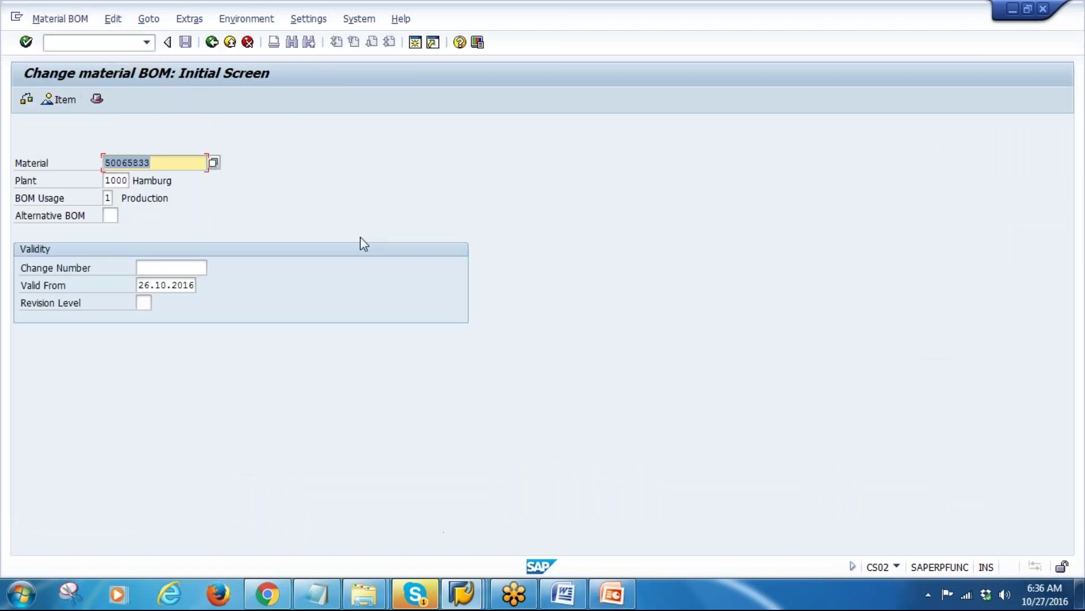
key("Return")
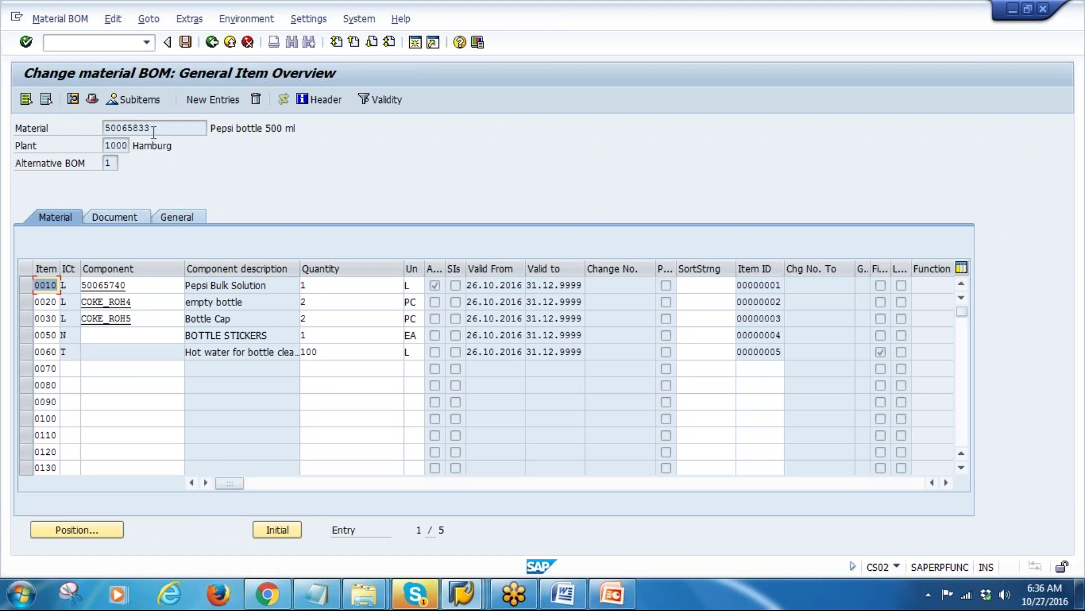
Add item 0070 as stock item category L with the BOM's own material 50065833 as component and quantity 1
left_click_drag(158, 128, 95, 123)
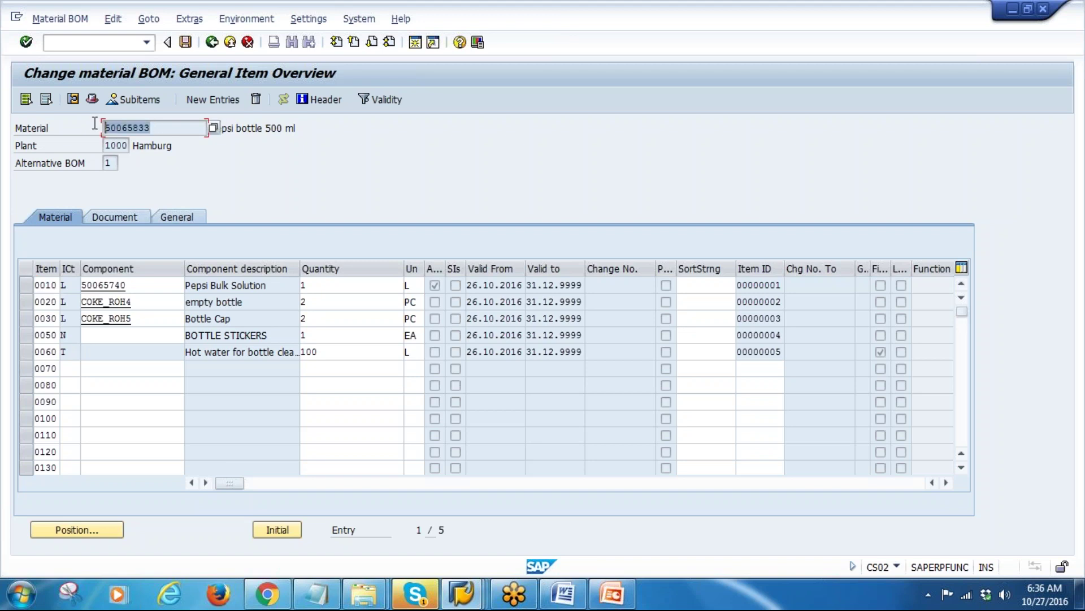
left_click(93, 368)
left_click(69, 369)
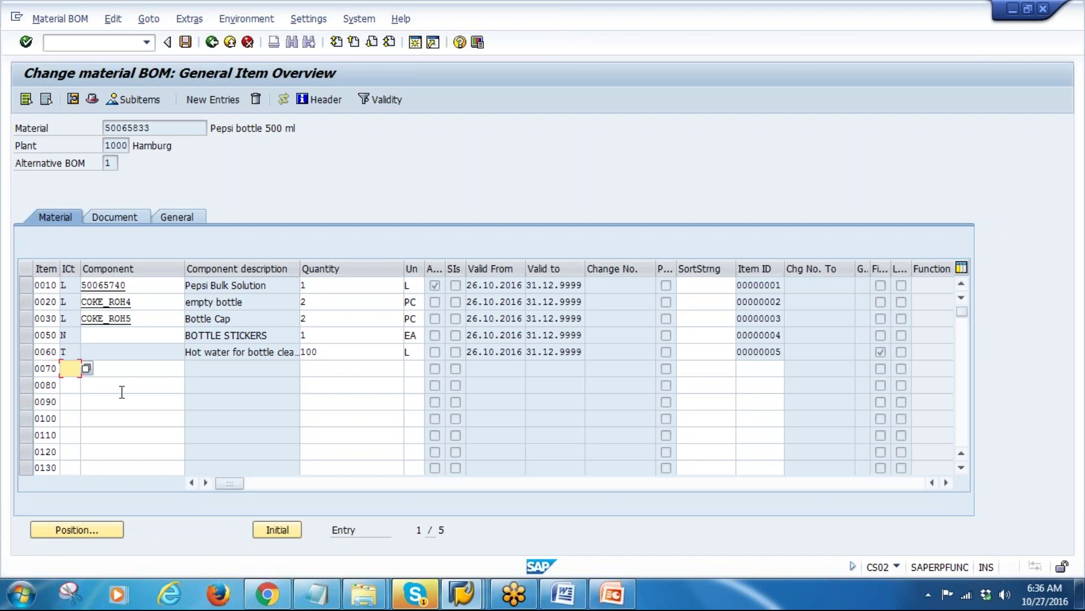
type("L")
key("Tab")
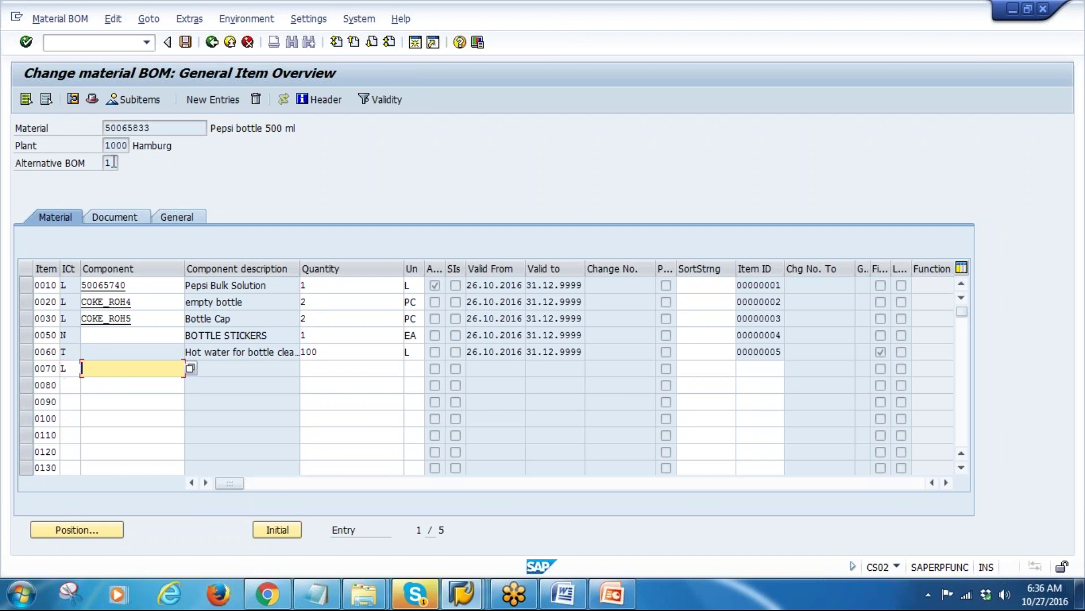
left_click_drag(166, 128, 103, 128)
key("ctrl+c")
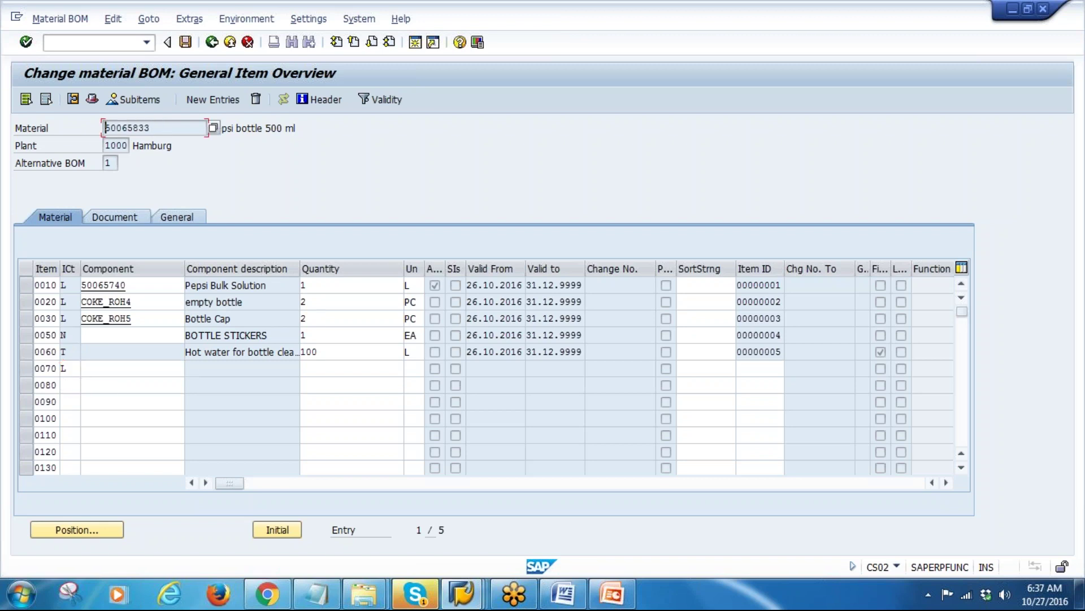
left_click(96, 368)
key("ctrl+v")
left_click(314, 368)
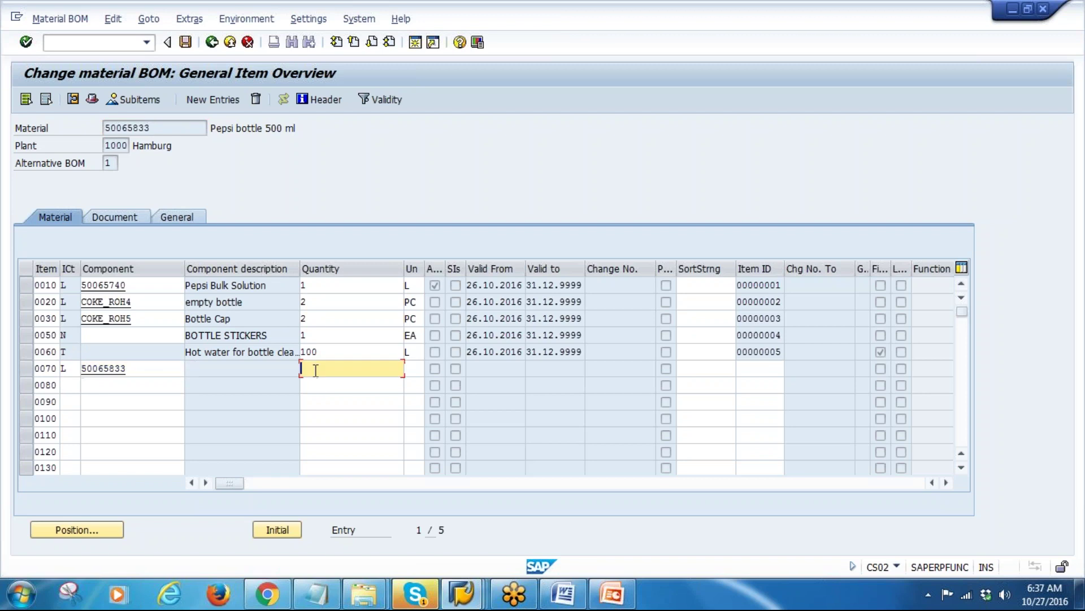
type("1")
key("Escape")
key("Return")
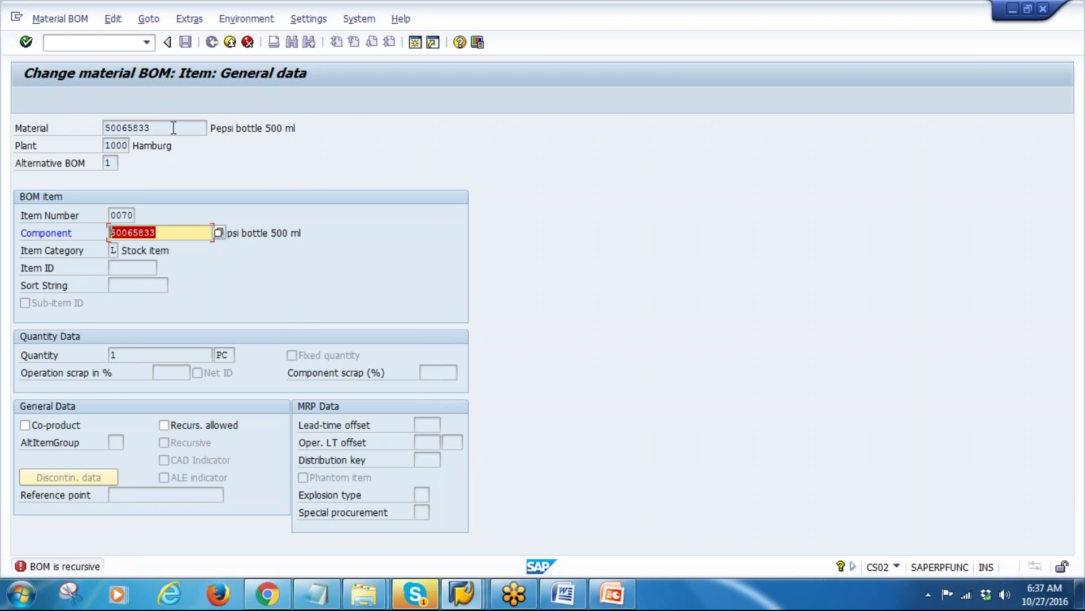
Allow recursion for item 0070 in its general data and accept the item
key("Return")
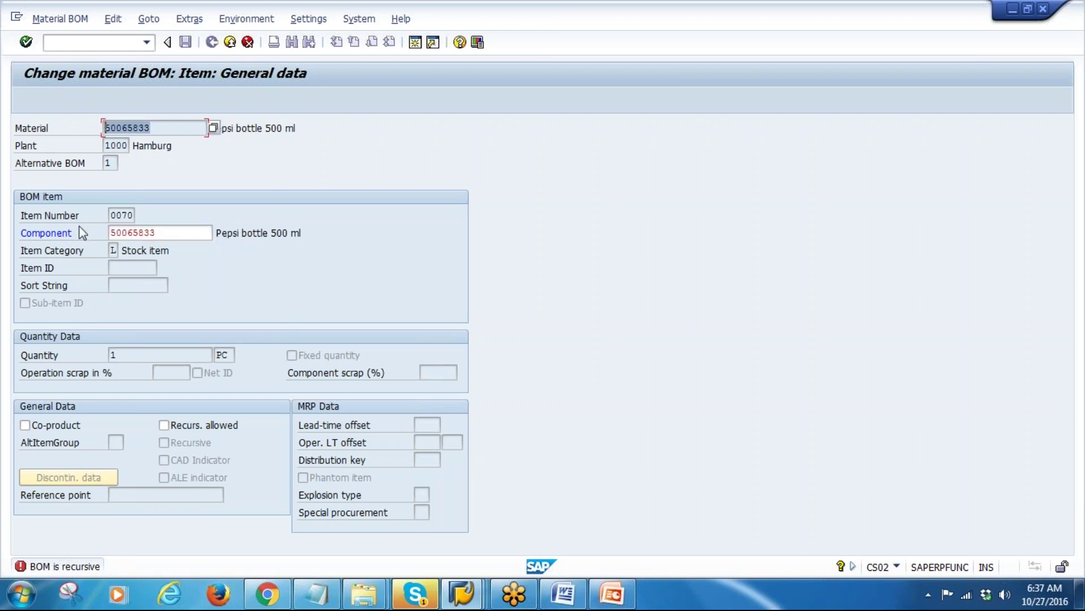
key("Return")
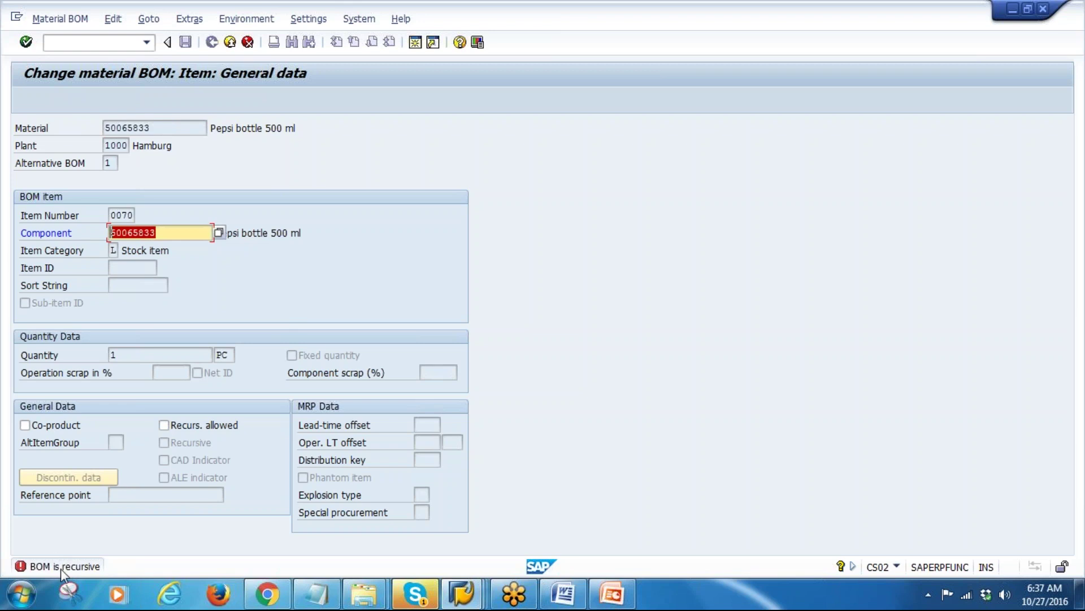
left_click(189, 425)
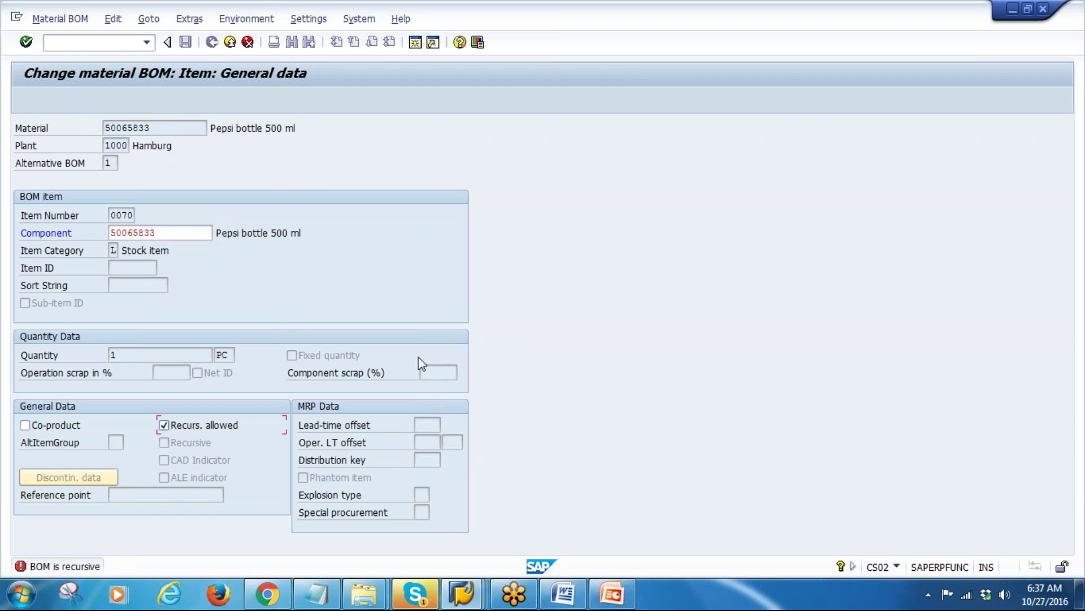
key("Return")
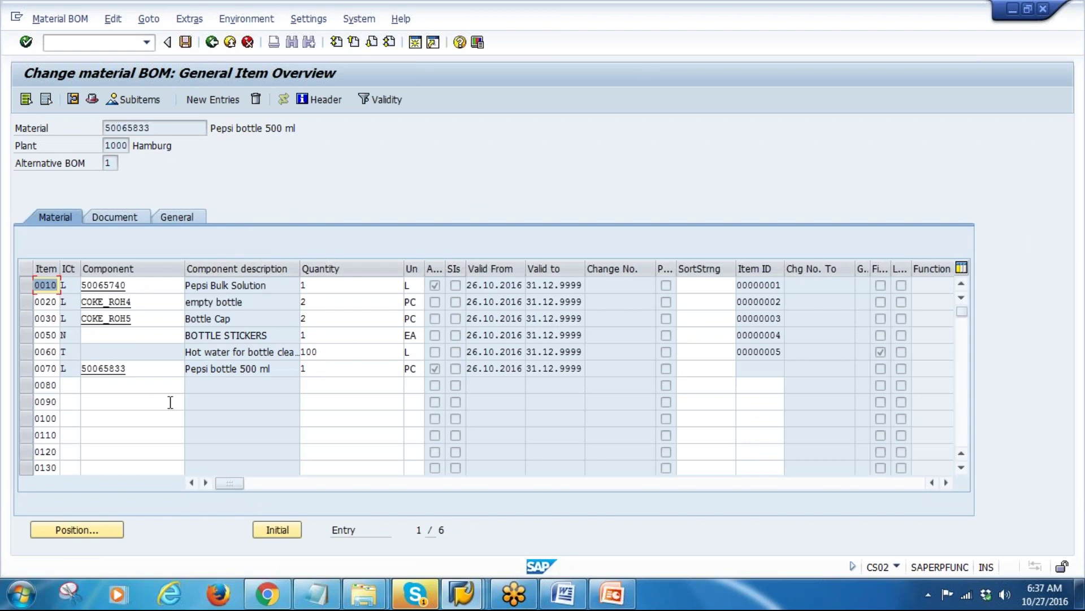
Delete item 0070 with component 50065833 from the BOM and save the BOM
left_click_drag(148, 368, 67, 370)
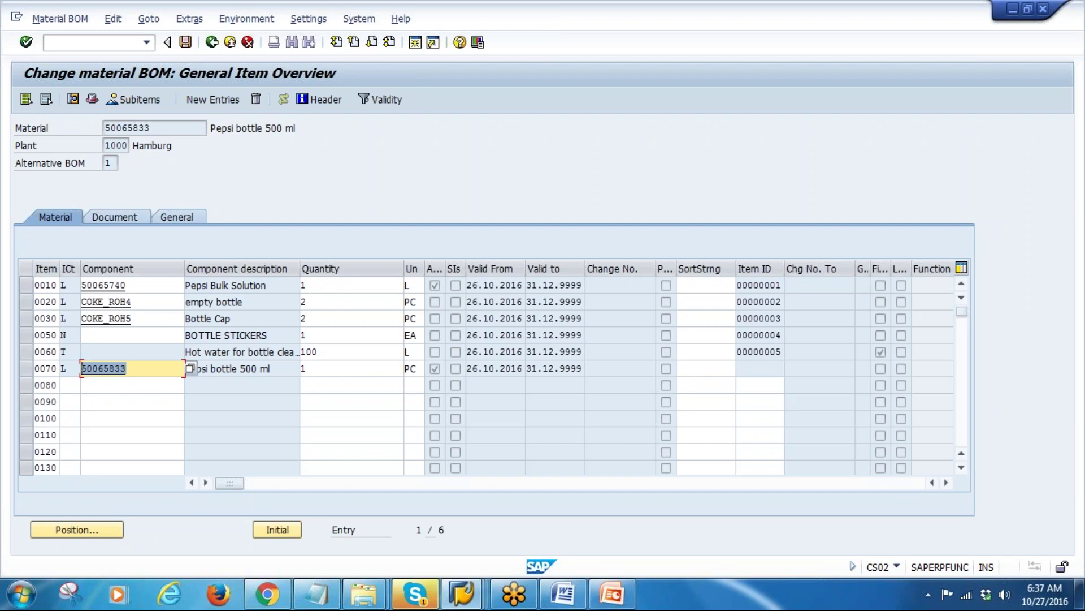
left_click(23, 369)
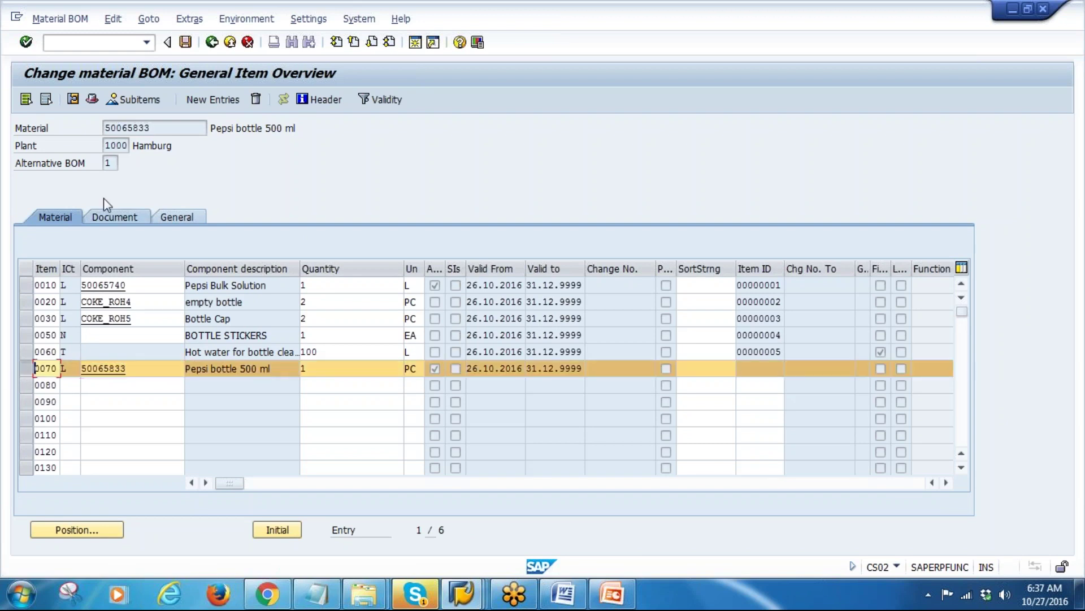
left_click(256, 99)
left_click(215, 293)
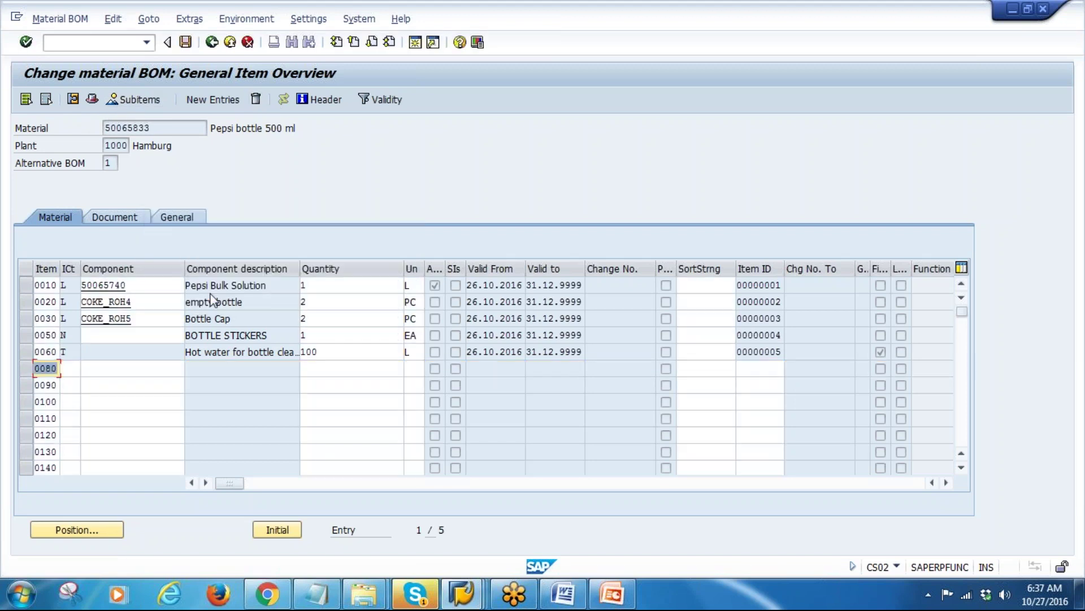
left_click(187, 45)
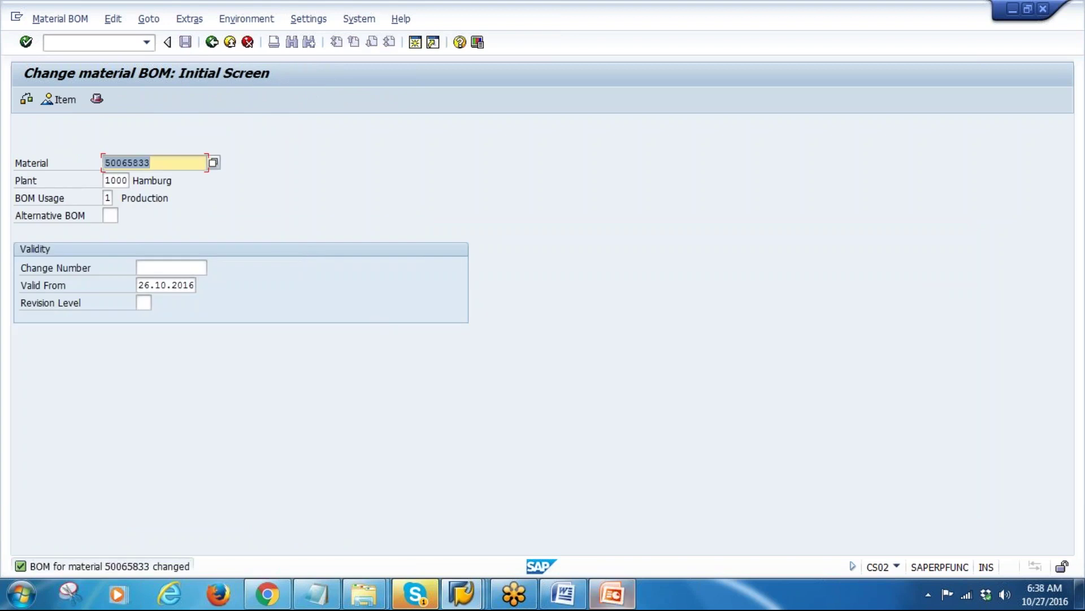
Switch to PowerPoint and read the first two bullets of slide 19 on alternate or multiple BOMs
left_click(612, 594)
scroll(79, 469, "down", 2)
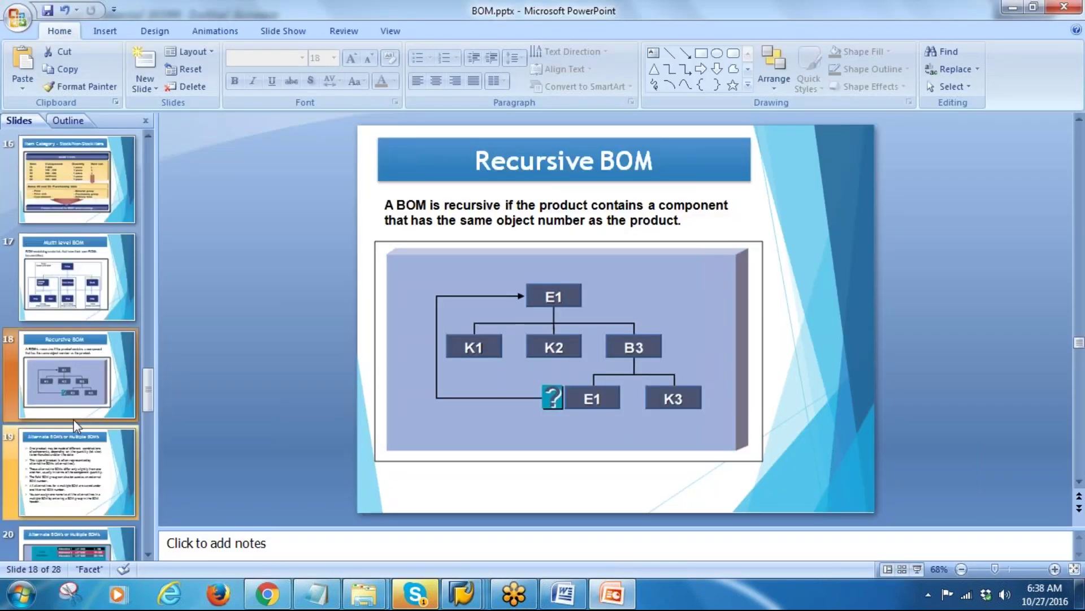
left_click(76, 469)
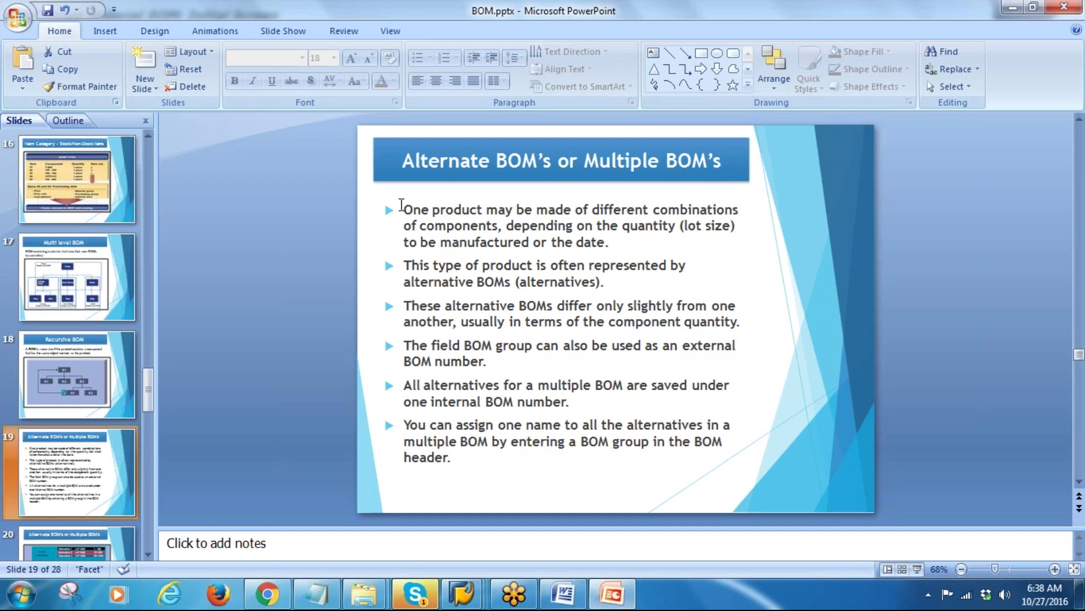
mouse_move(403, 210)
left_mouse_down()
mouse_move(498, 226)
mouse_move(592, 210)
mouse_move(715, 212)
left_mouse_up()
left_click(463, 225)
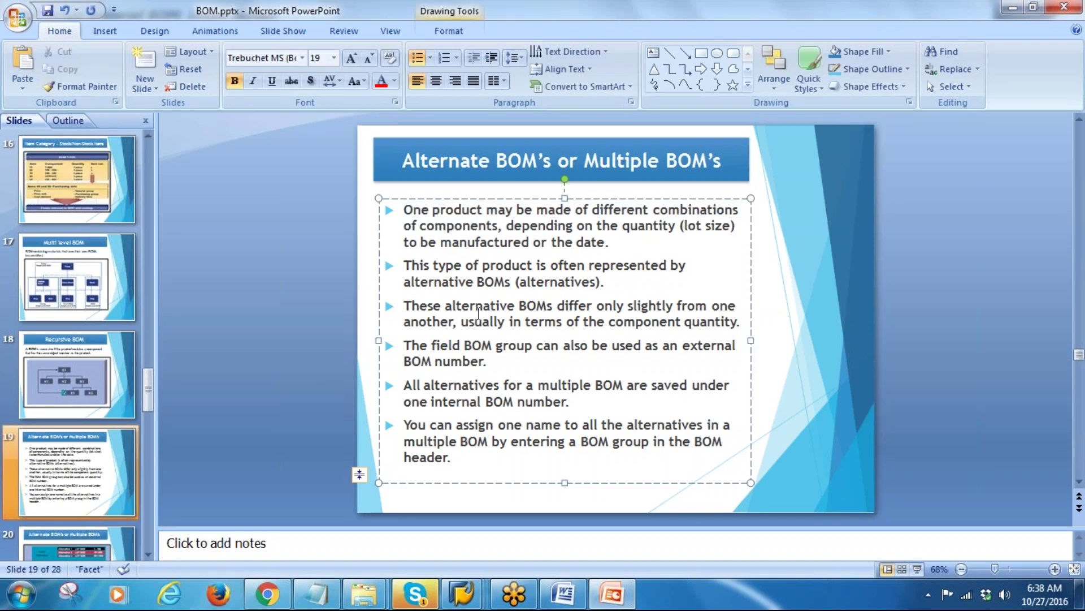
left_click(404, 243)
left_click_drag(415, 242, 609, 243)
left_click(510, 281)
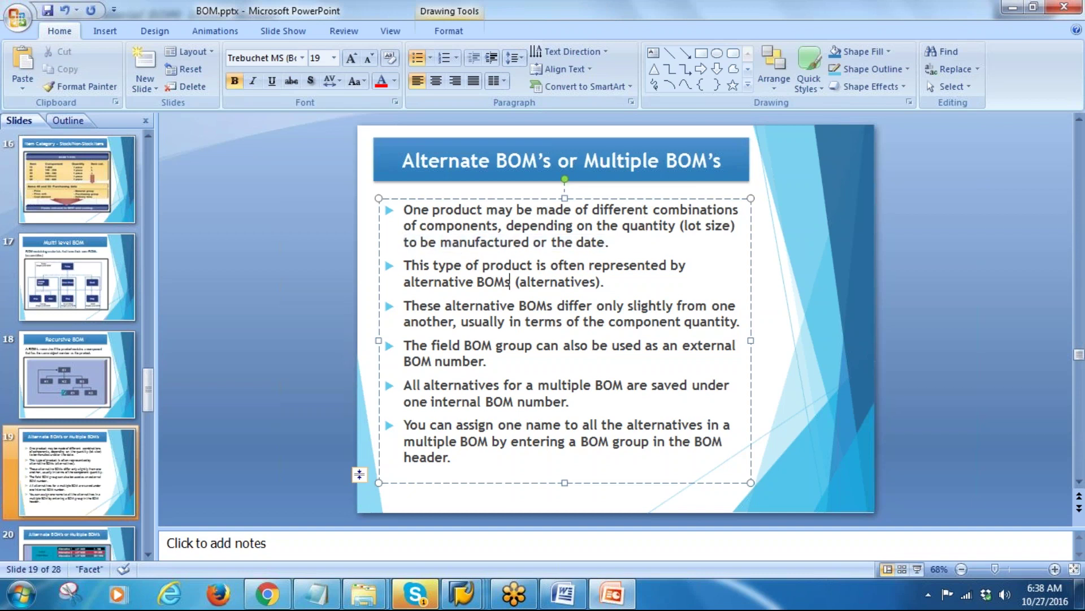
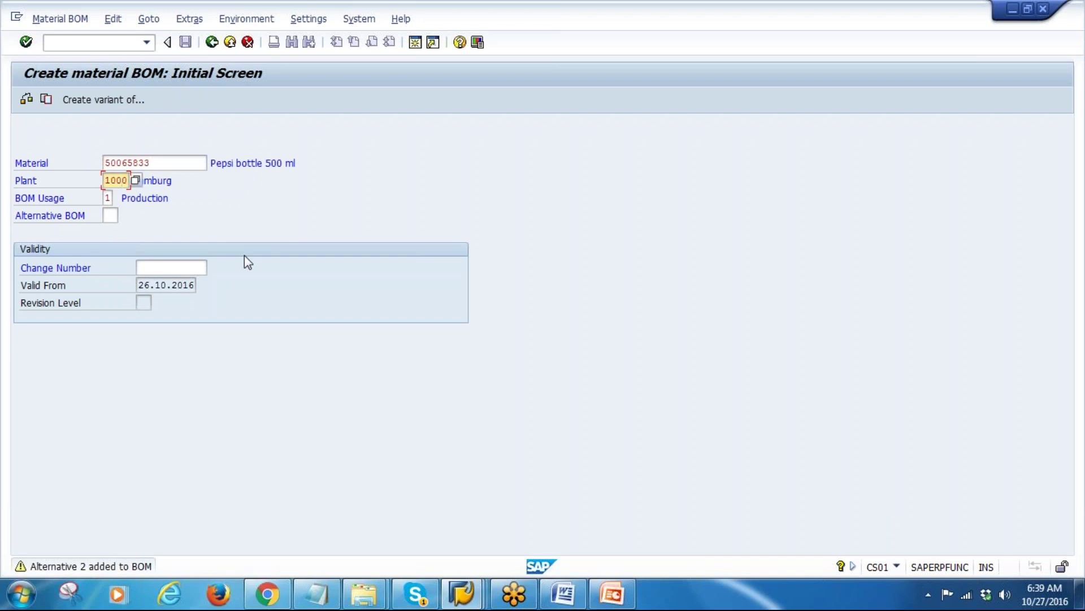
Proceed to the item overview of alternative BOM 2 for material 50065833 and enter item category 1 for items 0010, 0020 and 0030
key("Return")
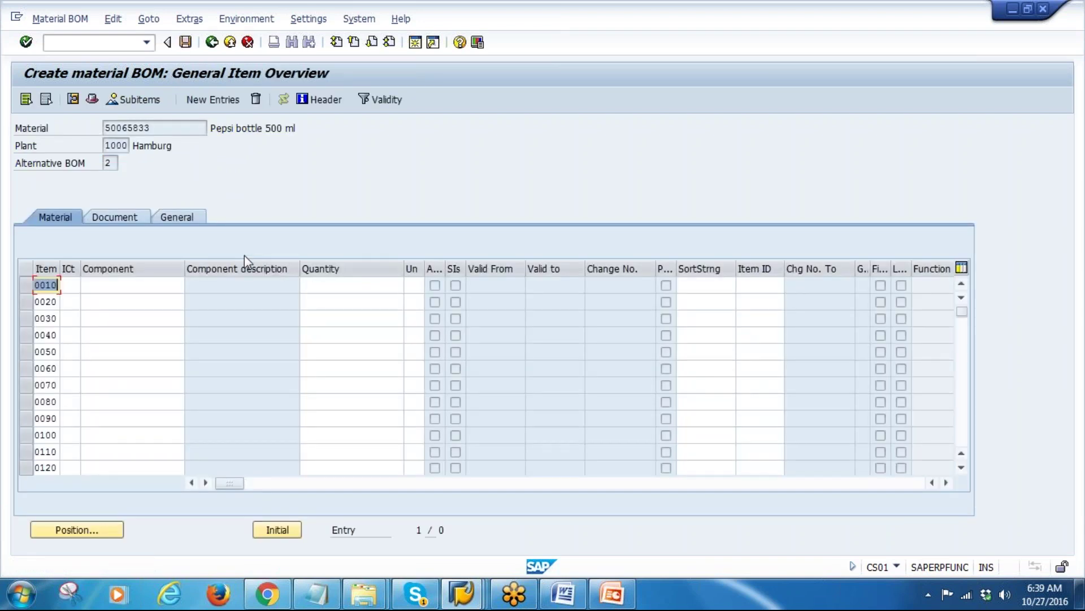
left_click(74, 285)
type("1")
left_click(76, 303)
type("1")
left_click(73, 319)
type("1")
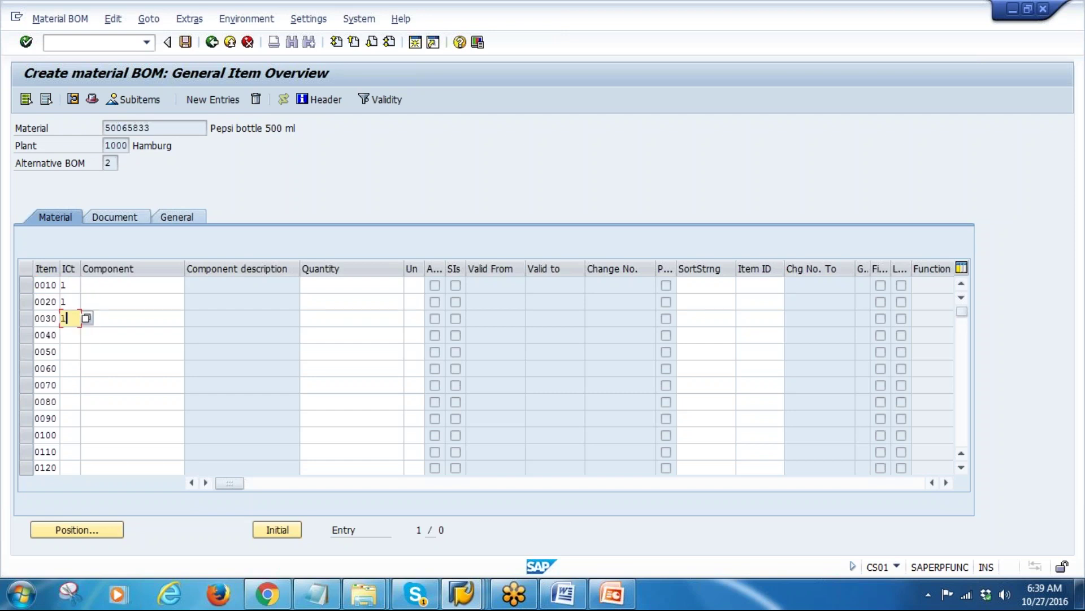
Switch to the materials list sorted by material type and copy material numbers 50065674, 50065738 and 50065833
mouse_move(462, 594)
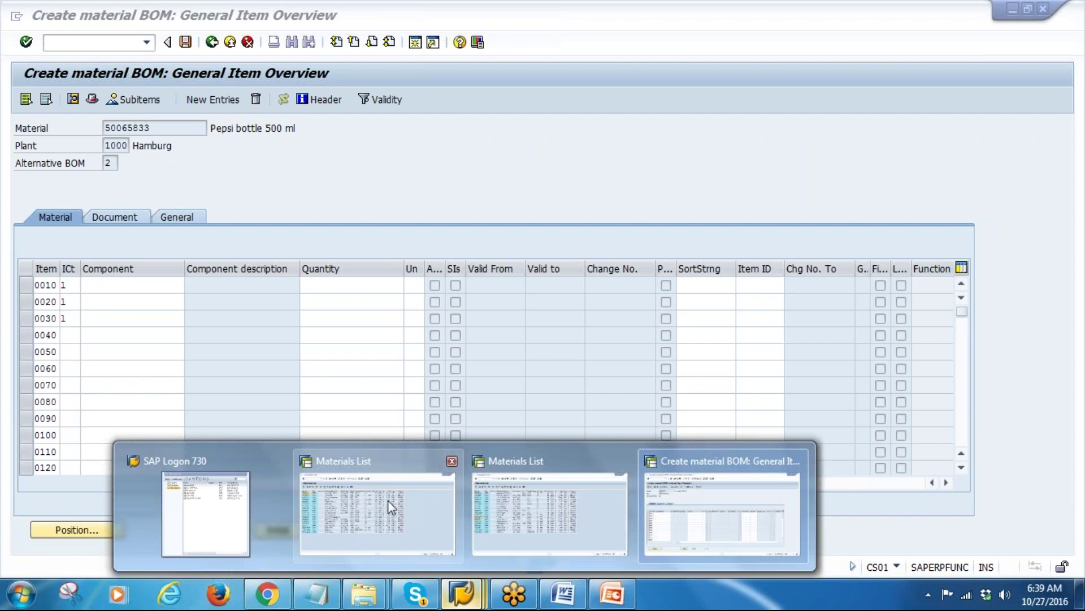
left_click(388, 500)
left_click(529, 514)
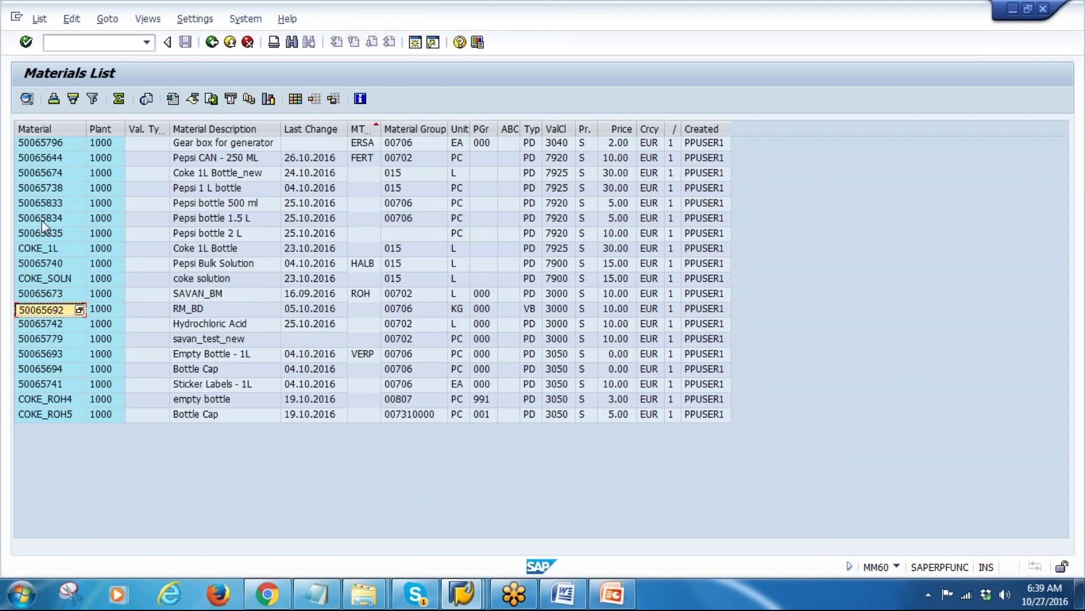
left_click(50, 171)
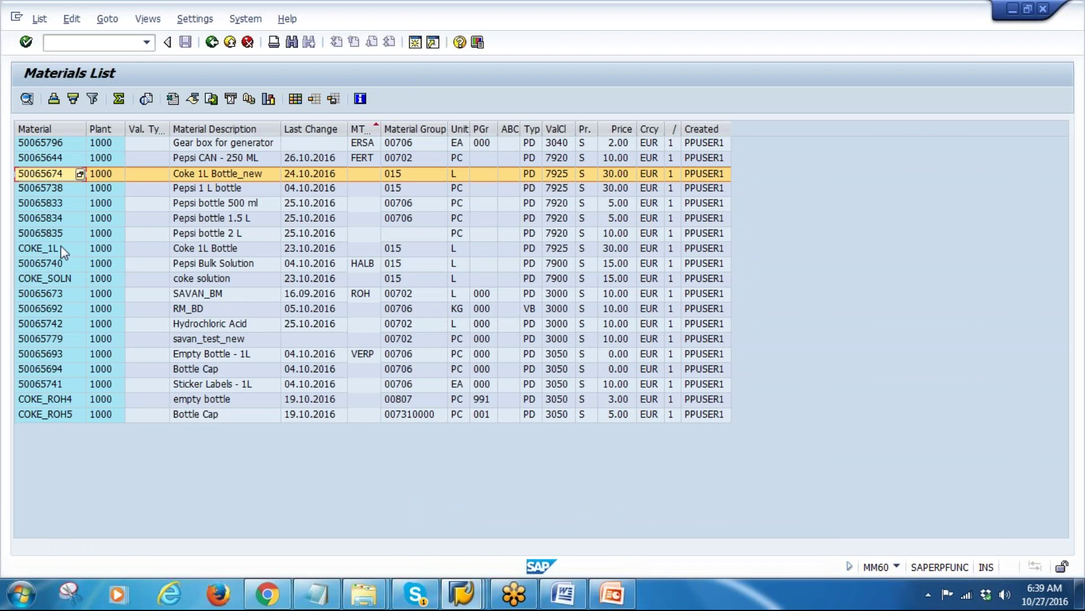
left_click(43, 203, "shift")
key("ctrl+c")
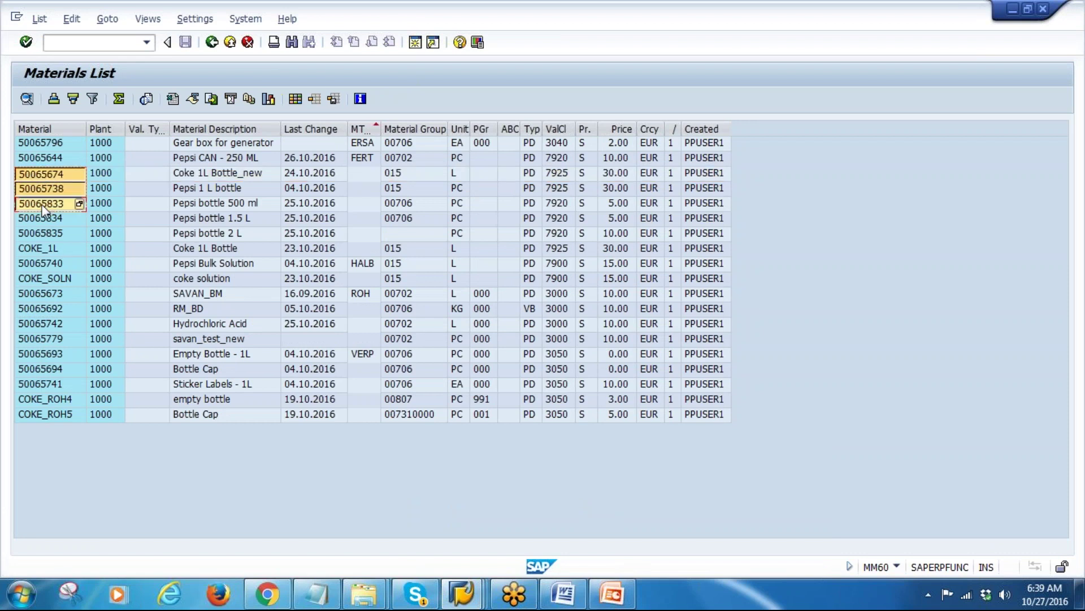
Return to the BOM creation window and paste the copied material numbers as components of items 0010 to 0030
key("alt+Tab")
key("alt+Tab")
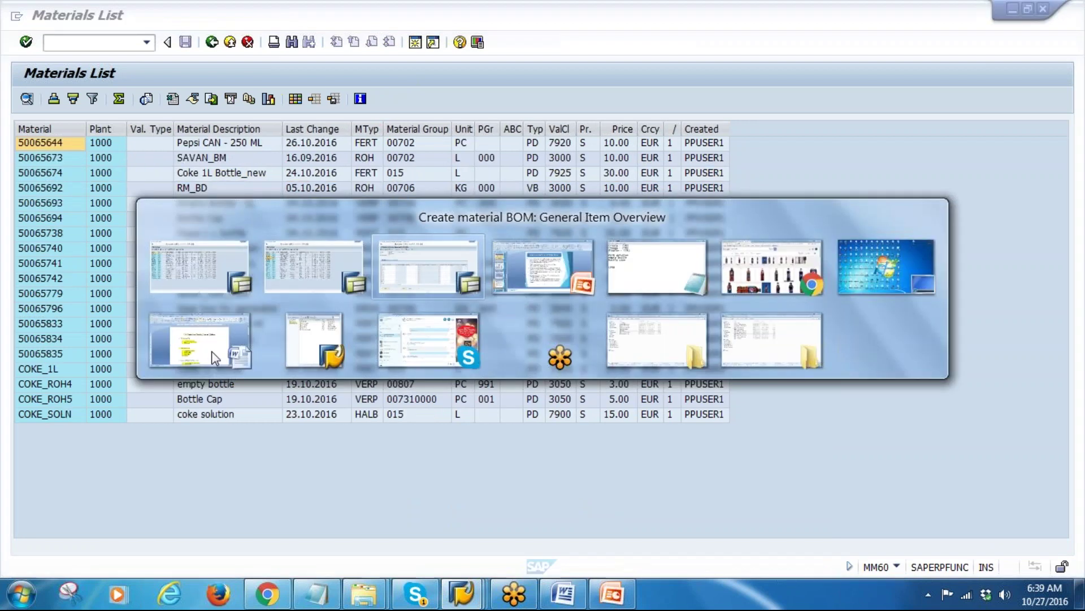
left_click(102, 282)
key("ctrl+v")
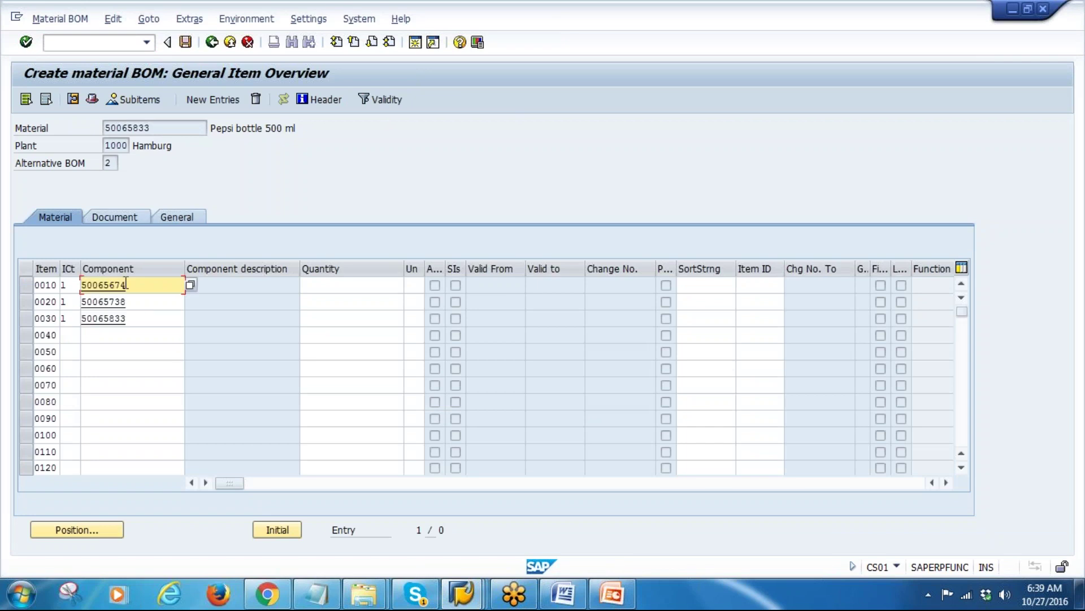
Set the quantity of items 0010, 0020 and 0030 to 1 each and validate the entries
left_click(327, 294)
left_click(327, 291)
type("1")
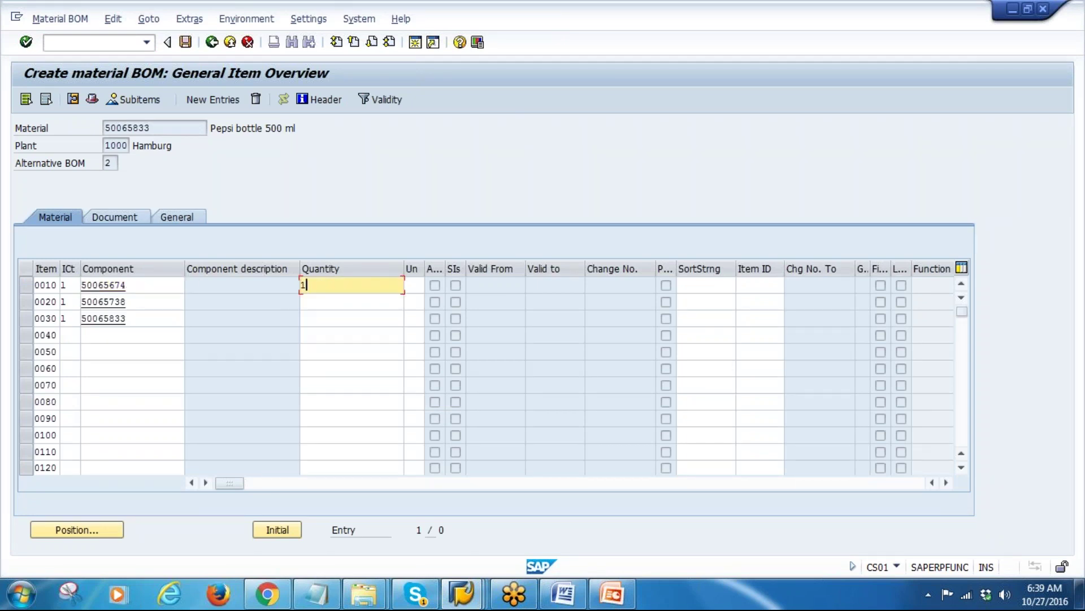
left_click(315, 299)
type("1")
left_click(327, 318)
type("1")
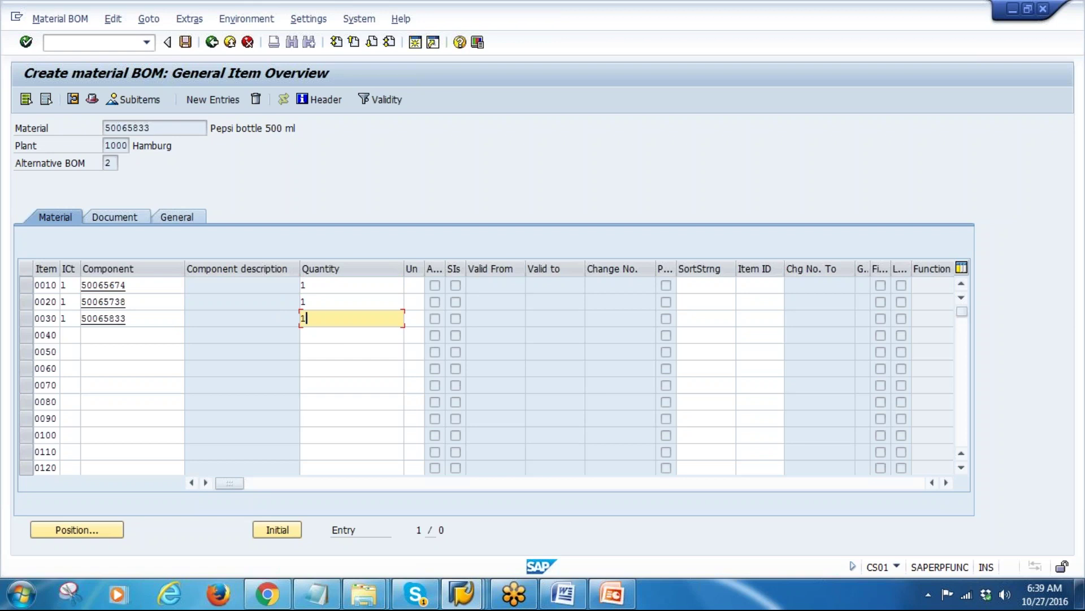
key("Return")
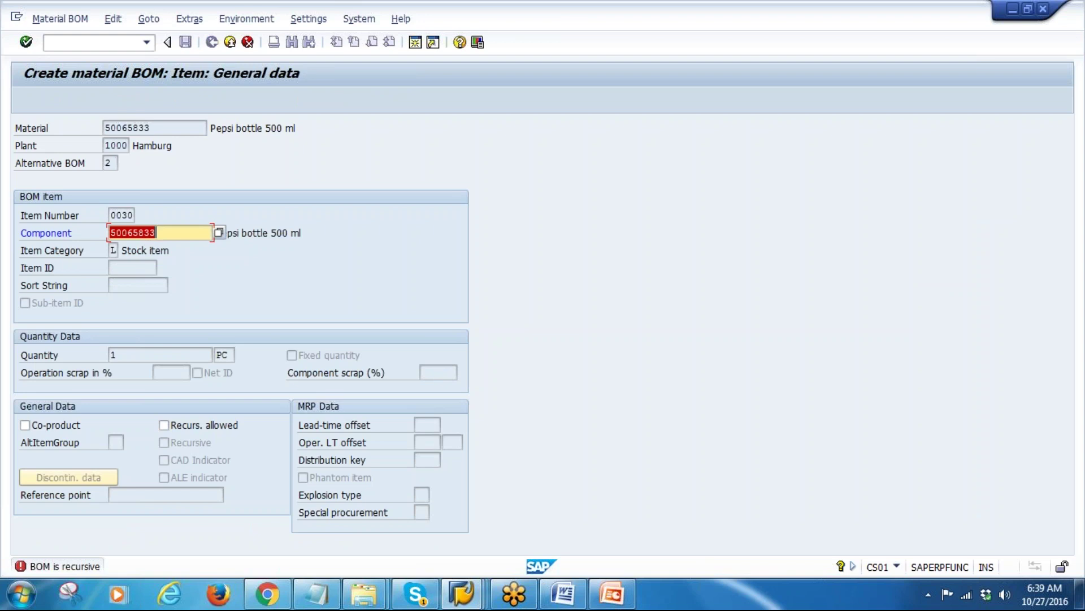
Allow recursion for component 50065833 in item 0030, and delete that item from the BOM
left_click(164, 424)
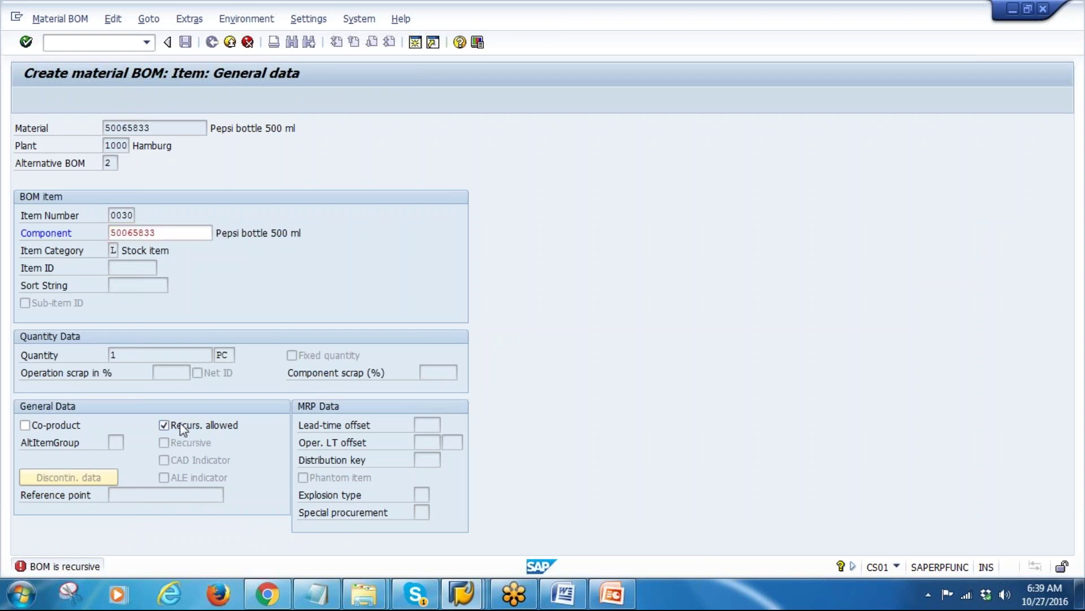
key("Return")
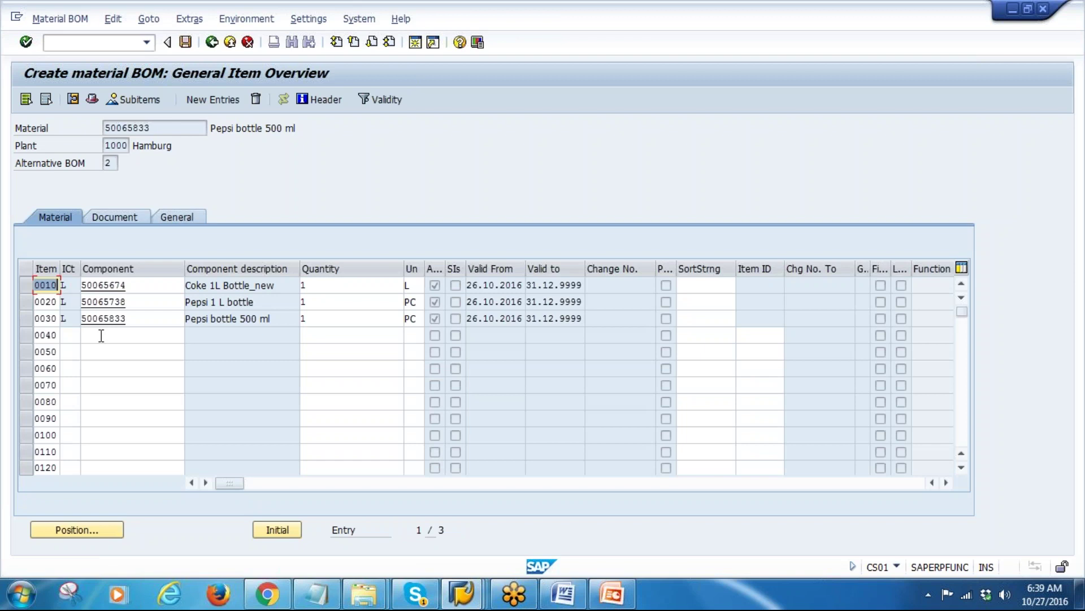
left_click(26, 319)
left_click(256, 99)
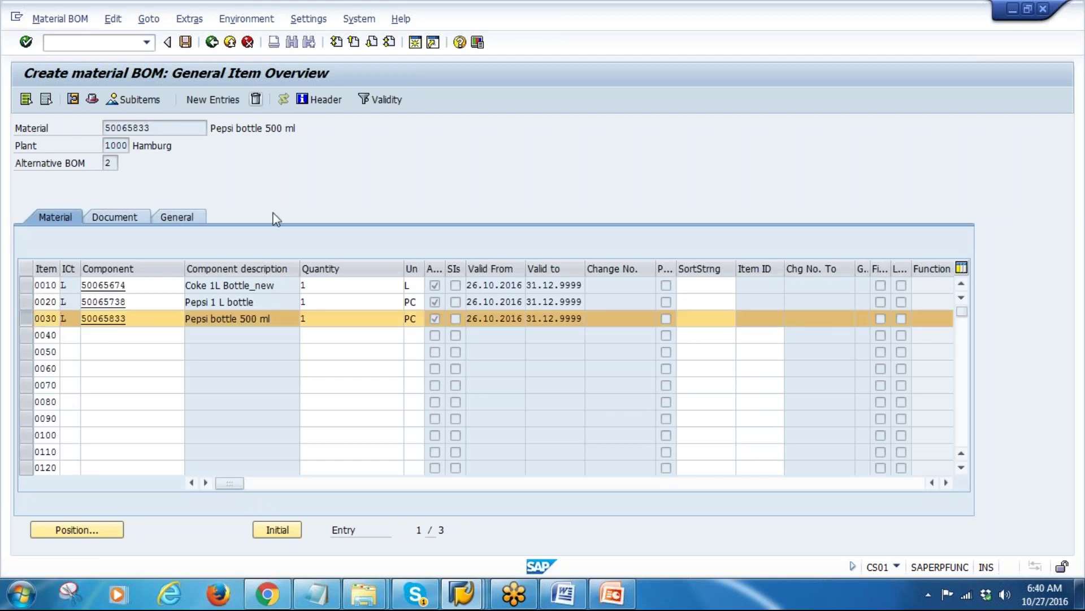
left_click(233, 292)
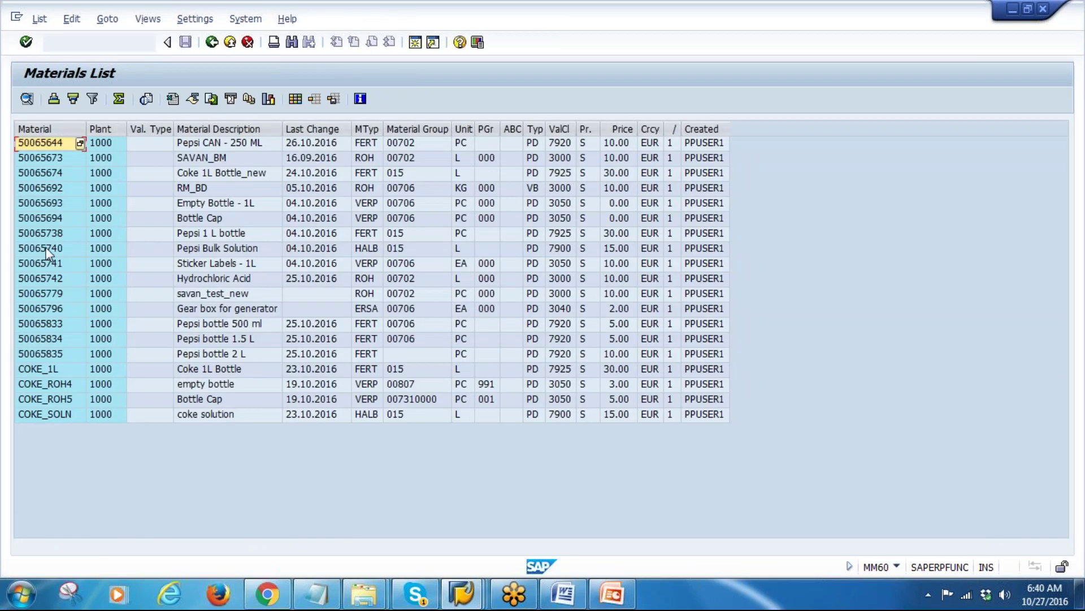
Copy the Pepsi Bulk Solution material number 50065740 from the materials list into the component of item 0040
left_click(56, 249)
left_click(34, 249)
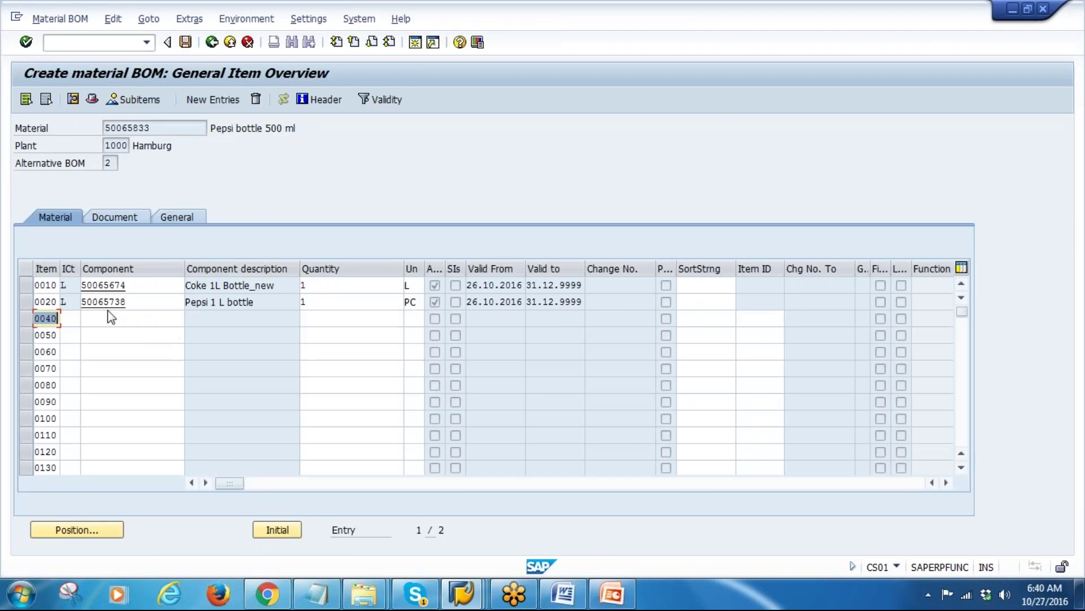
left_click(144, 323)
type("50065740")
key("shift+Tab")
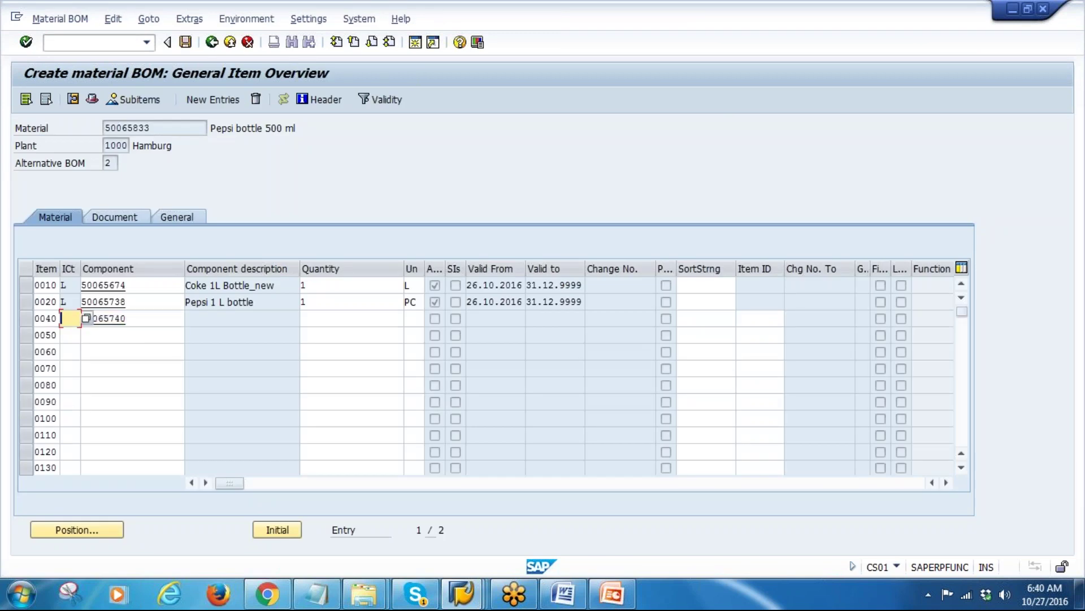
Complete item 0040 with item category L, component 50065740 and quantity 1, and save the BOM
type("L")
key("Tab")
key("ctrl+c")
key("BackSpace")
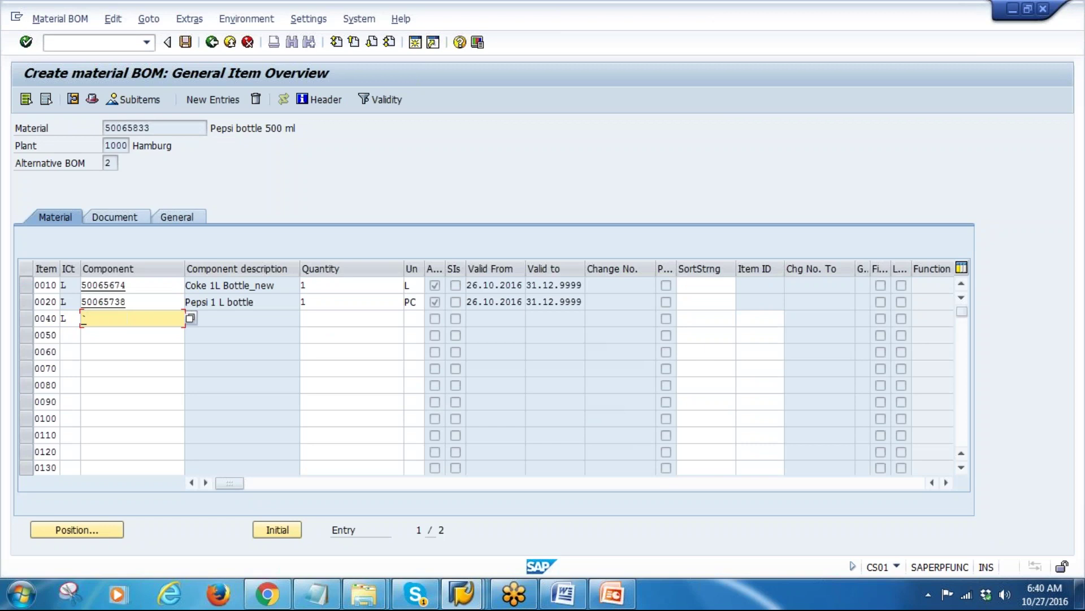
key("BackSpace")
key("ctrl+v")
key("Tab")
type("1")
key("Return")
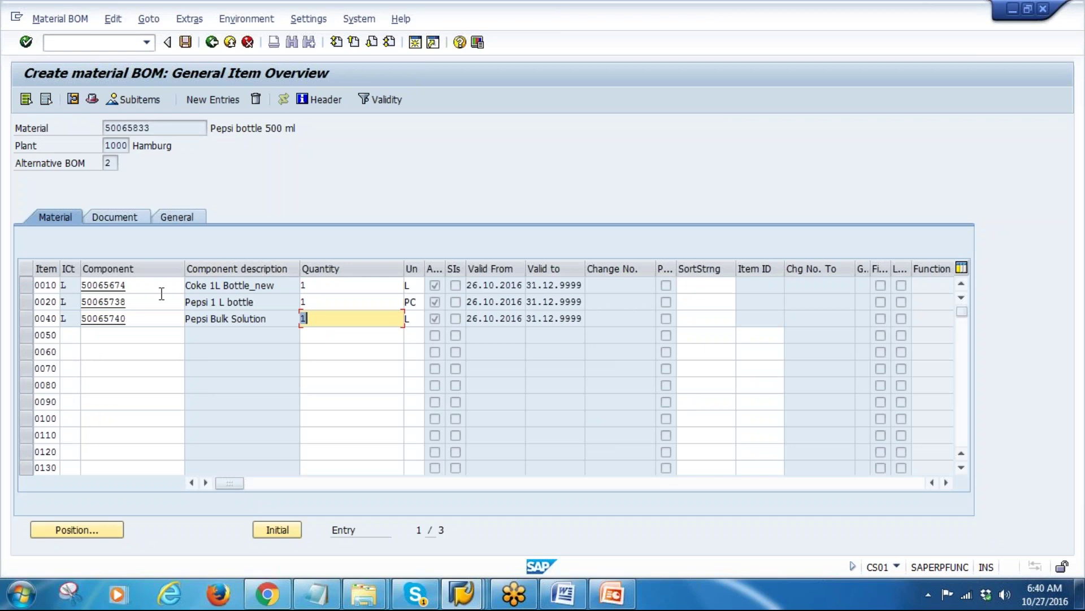
left_click(186, 42)
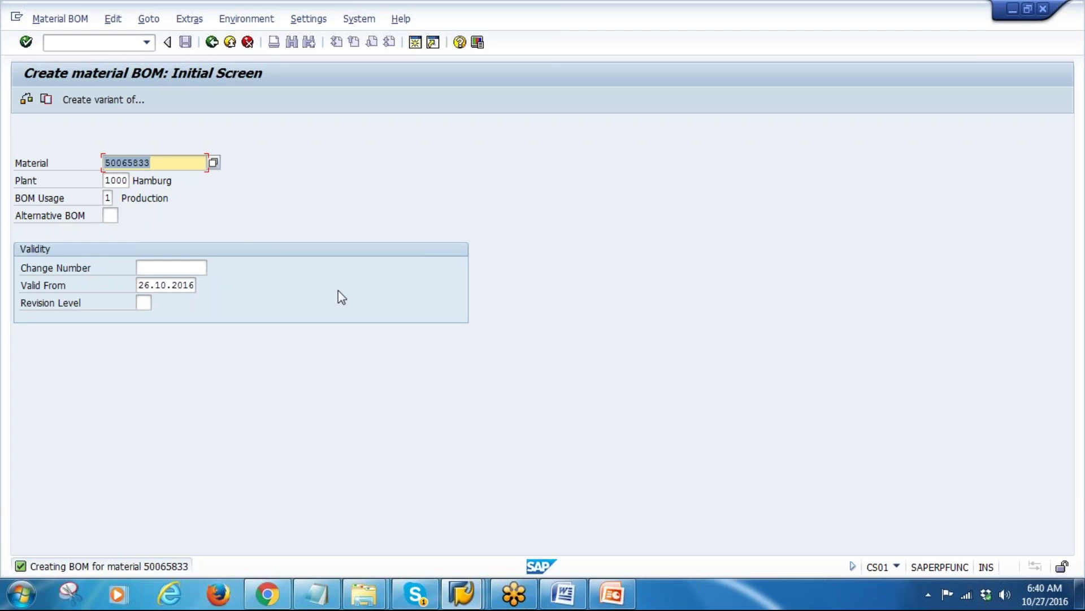
Display the BOM of material 50065833 to list its alternatives
left_click(60, 19)
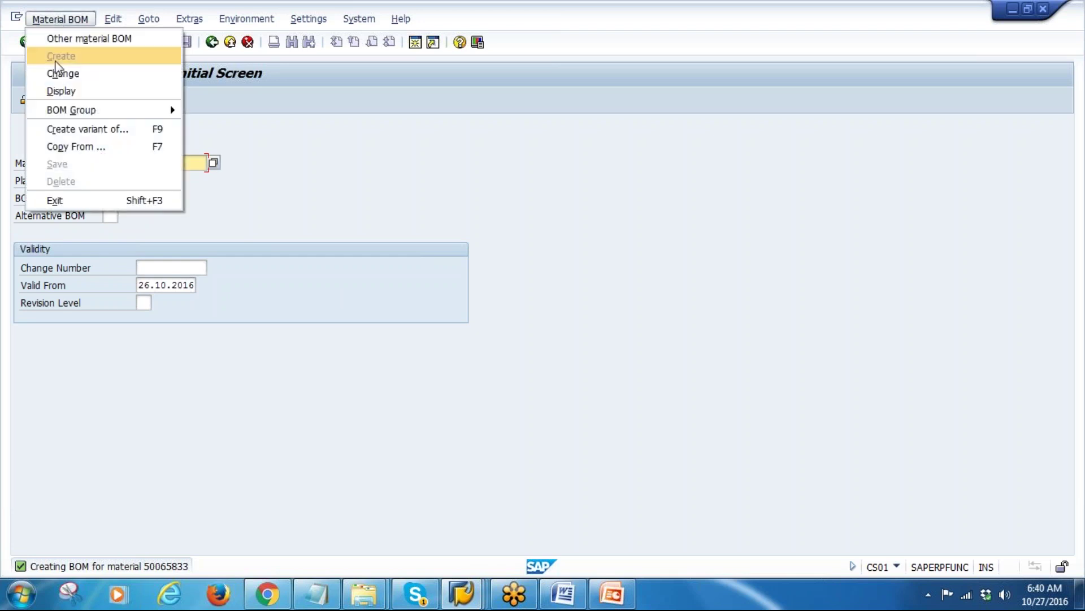
left_click(65, 89)
key("Return")
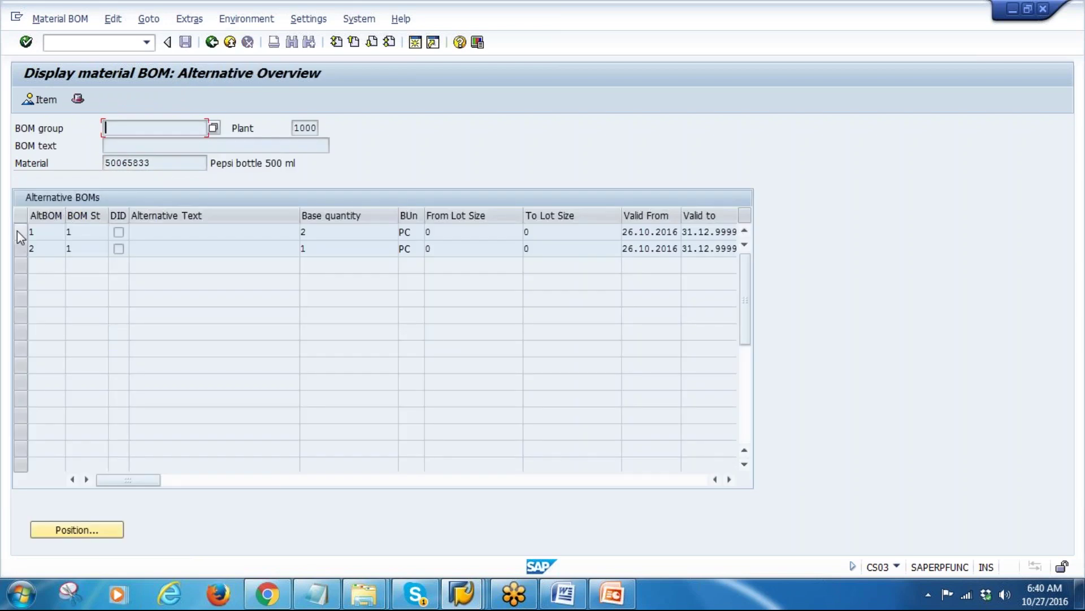
View the component items of alternative BOM 1 and return to the alternative overview
left_click(19, 232)
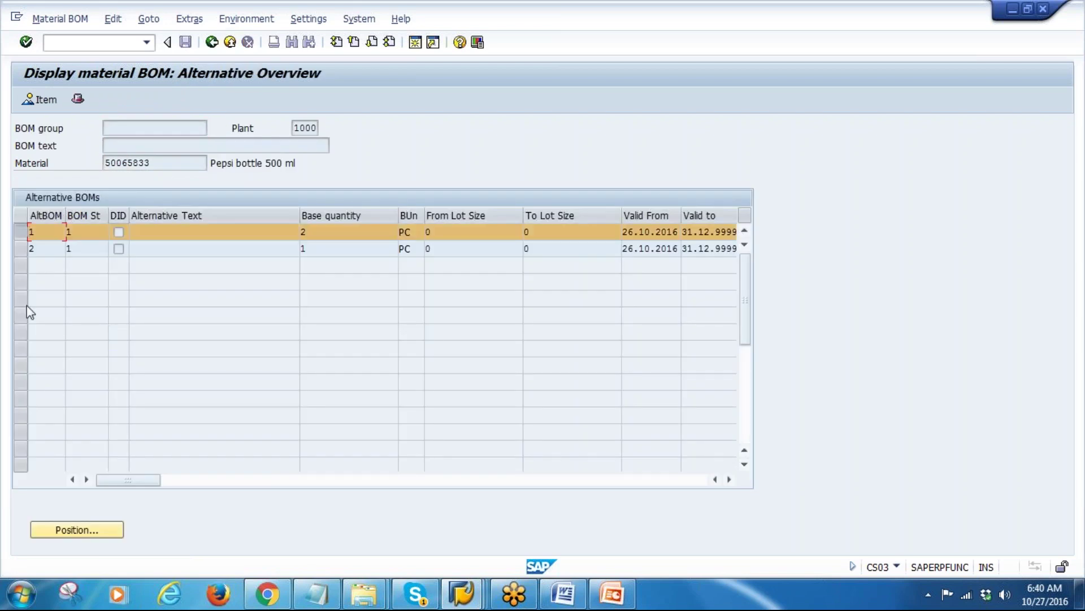
left_click(19, 248)
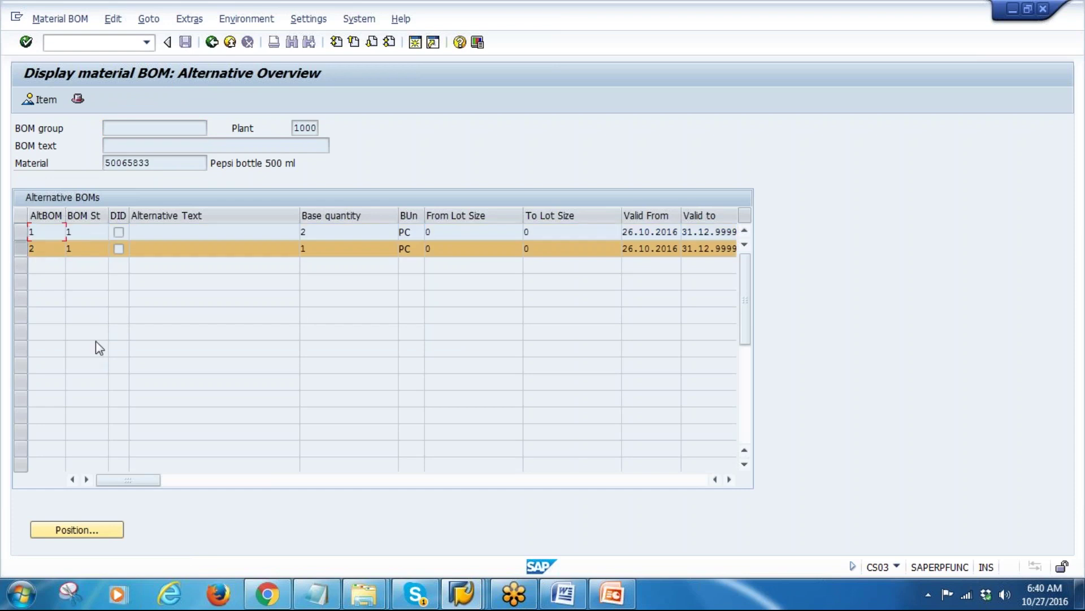
left_click(21, 249)
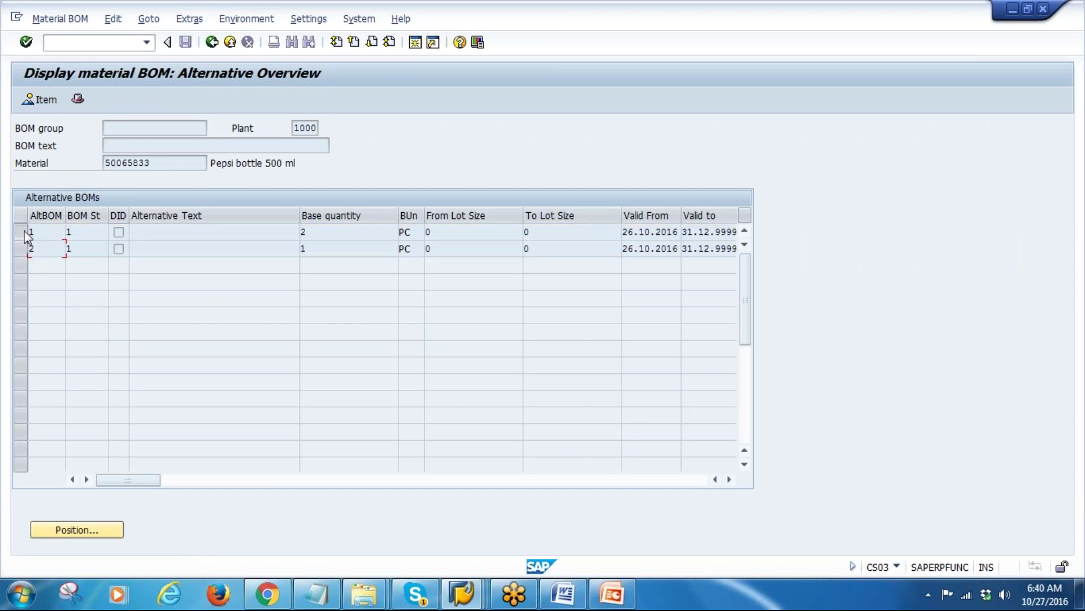
left_click(20, 232)
left_click(45, 99)
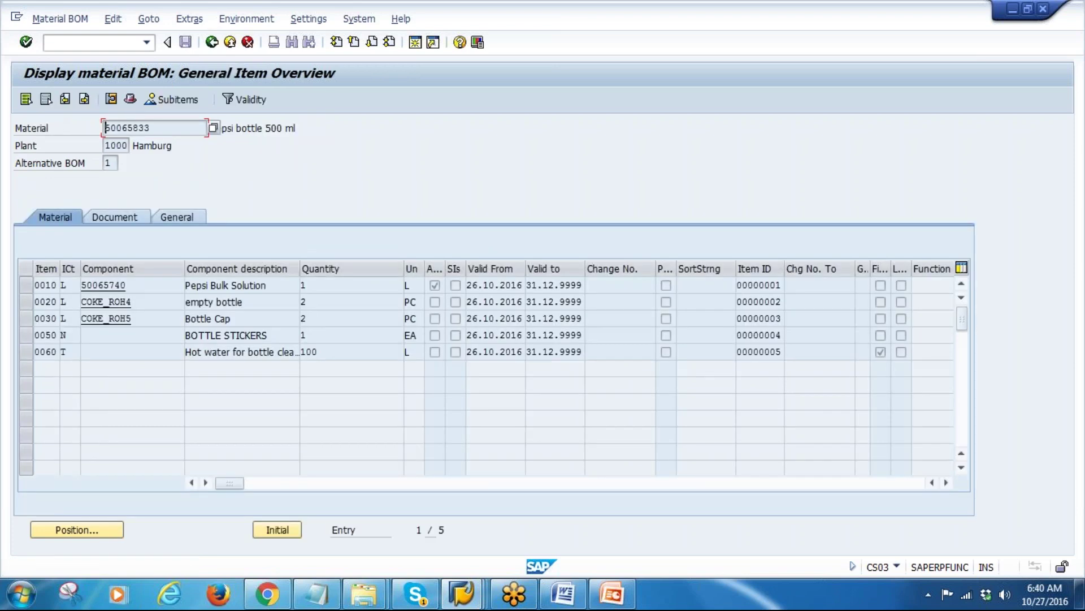
left_click(211, 43)
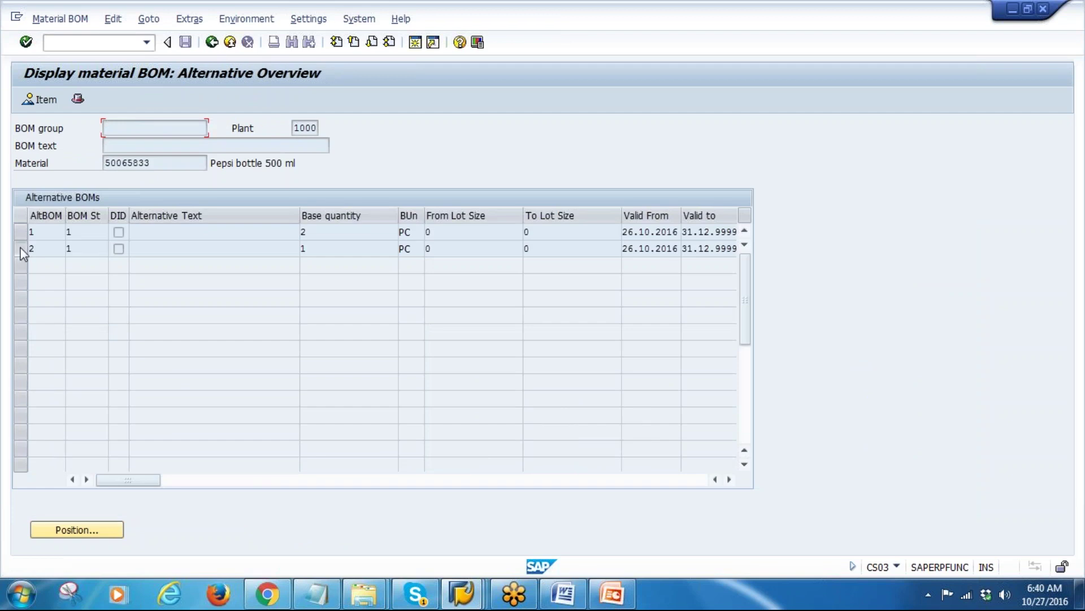
View the component items of alternative BOM 2 and return to the alternative overview
left_click(21, 250)
left_click(42, 100)
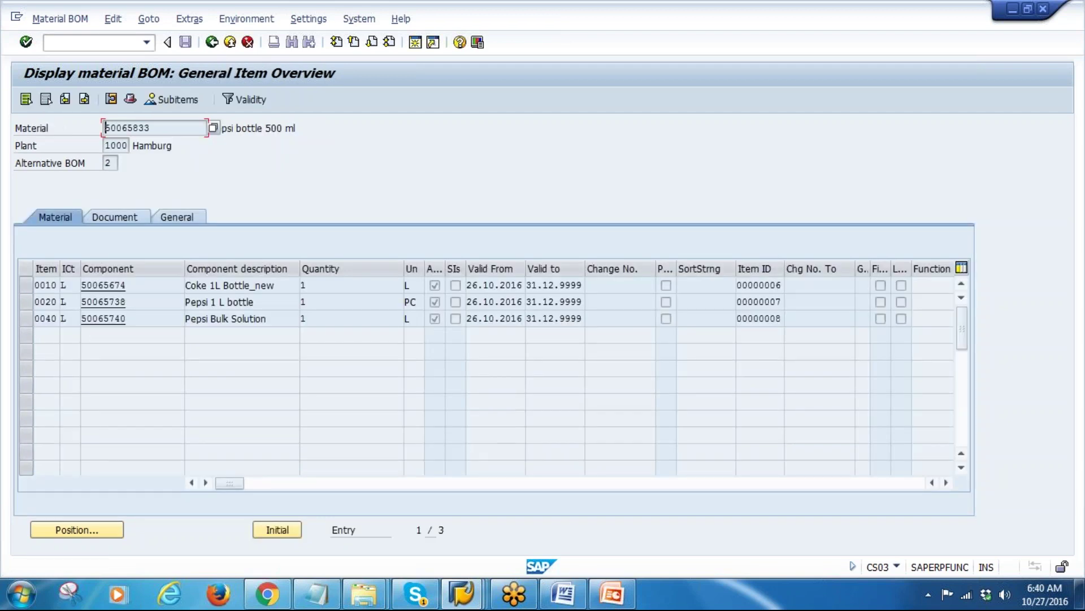
left_click(212, 42)
Open the header of alternative BOM 1, check its BOM number and alternative number, and return to the overview
left_click(23, 231)
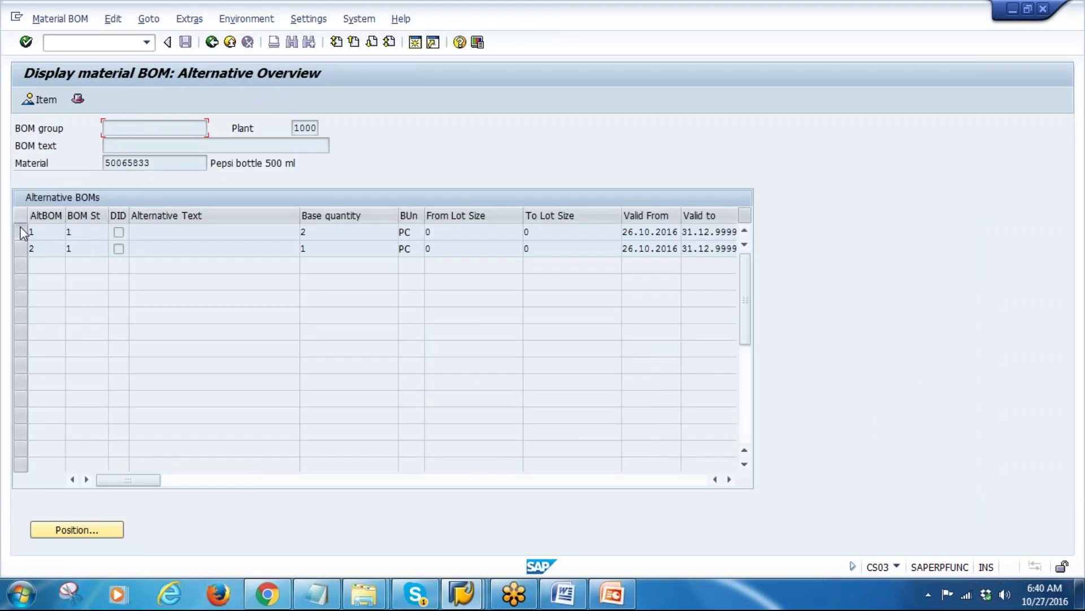
left_click(78, 101)
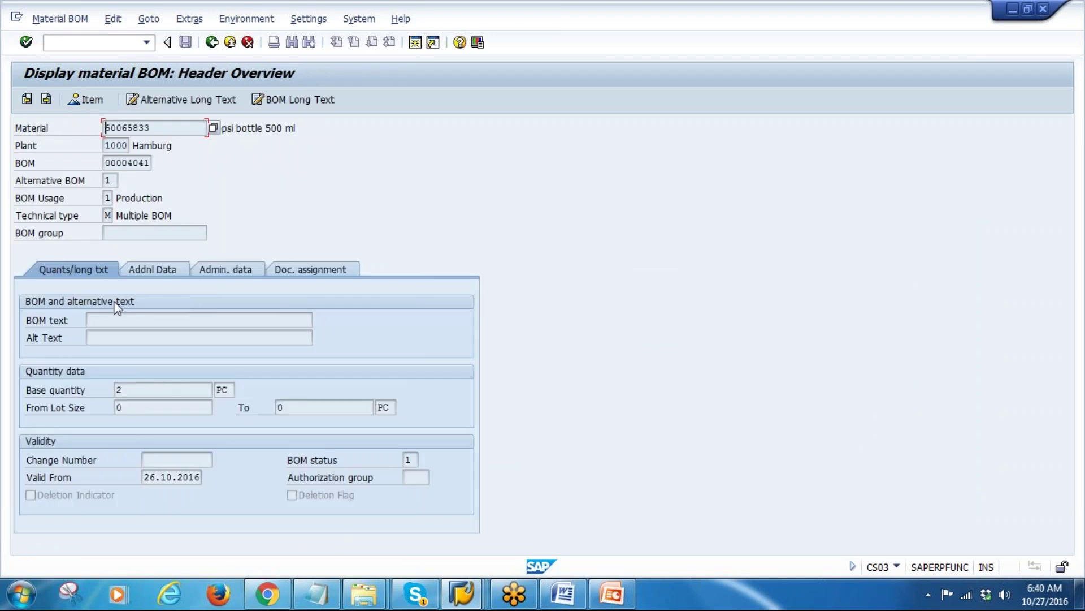
left_click_drag(107, 163, 177, 164)
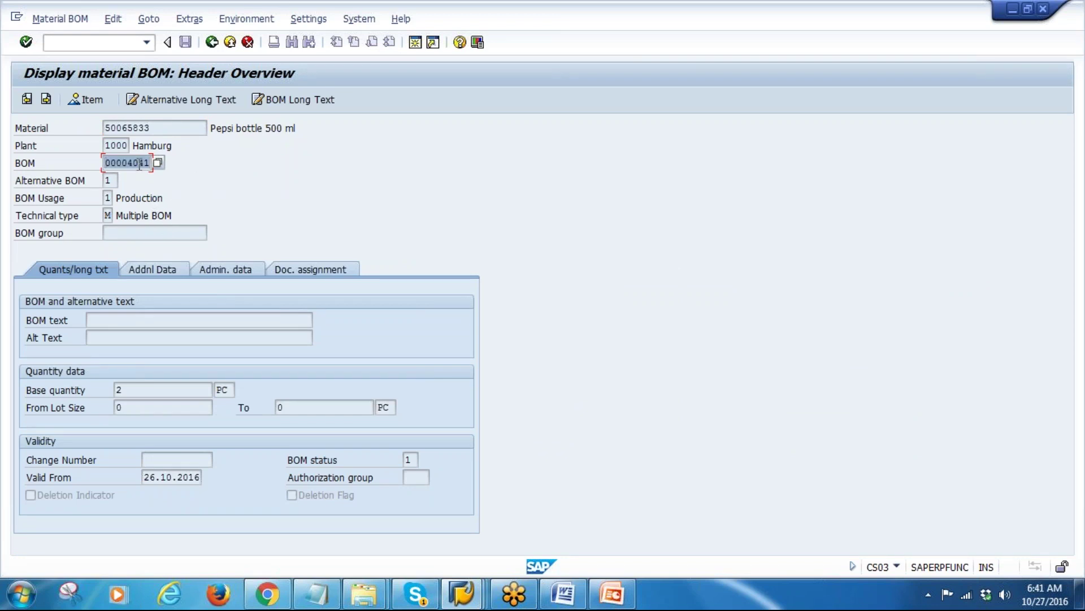
left_click_drag(112, 179, 106, 180)
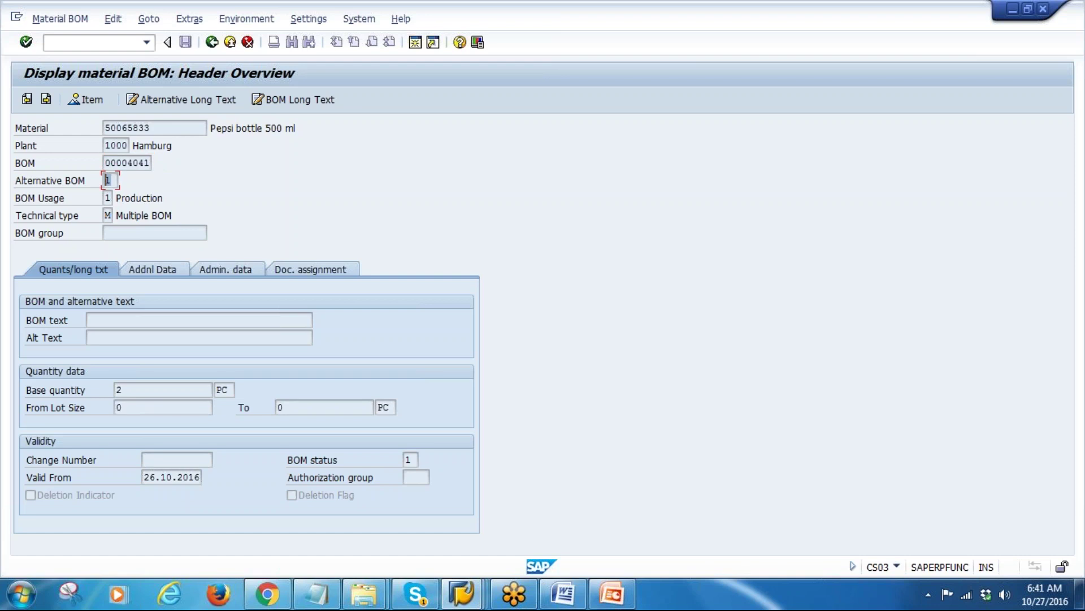
left_click(212, 42)
Open the header of alternative BOM 2, check its BOM number and alternative number, and return to the overview
left_click(20, 248)
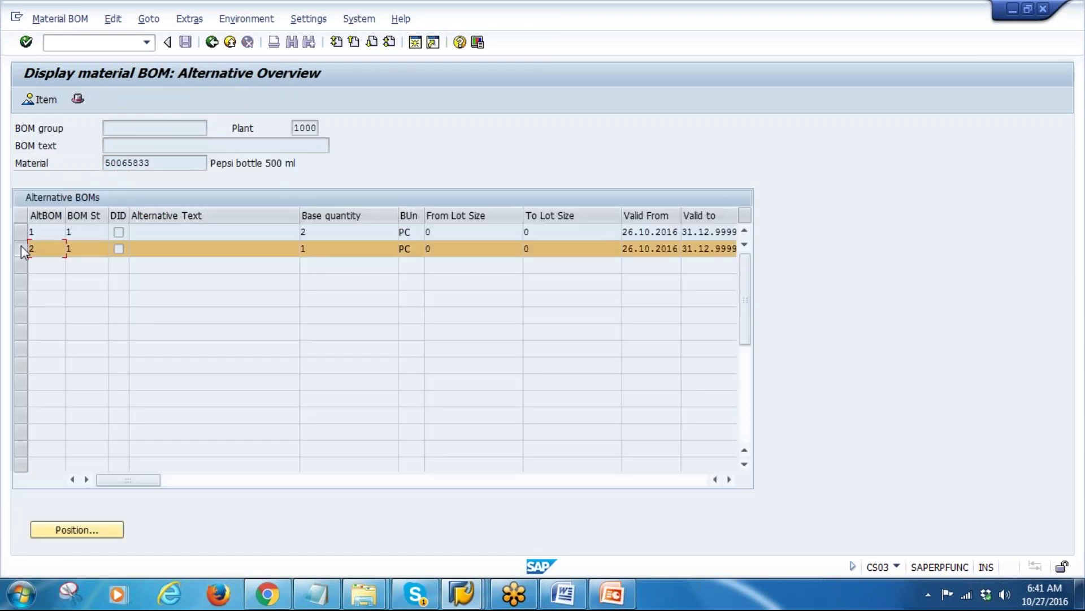
left_click(77, 99)
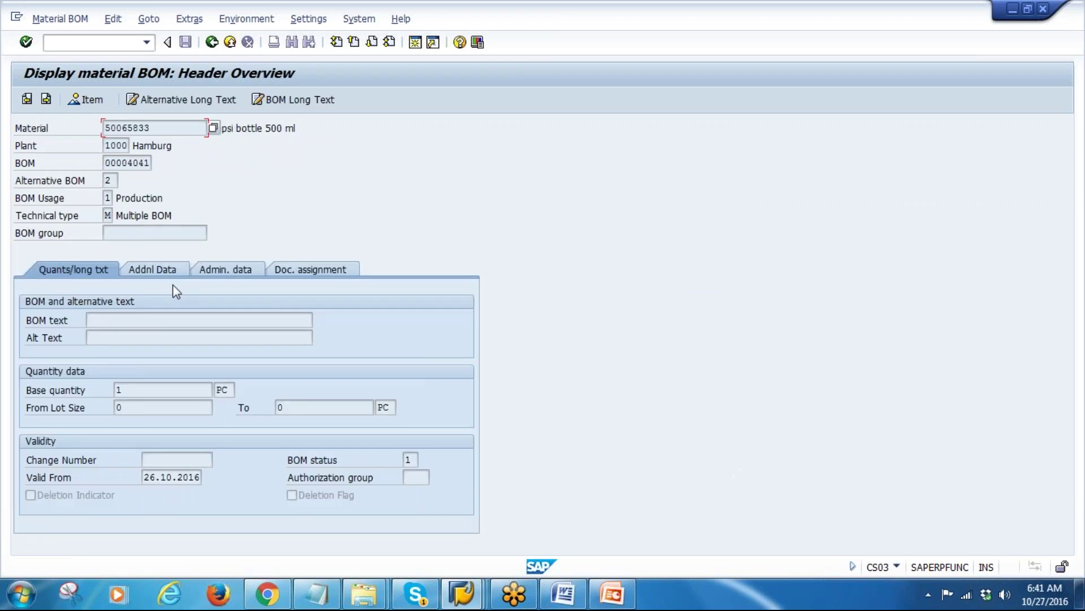
double_click(111, 165)
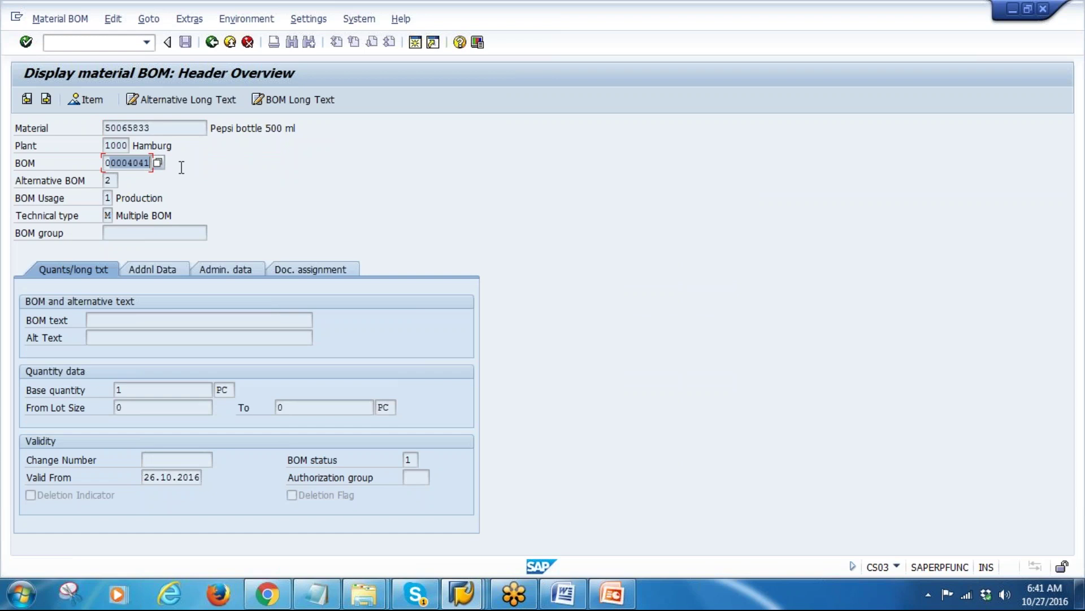
left_click(113, 180)
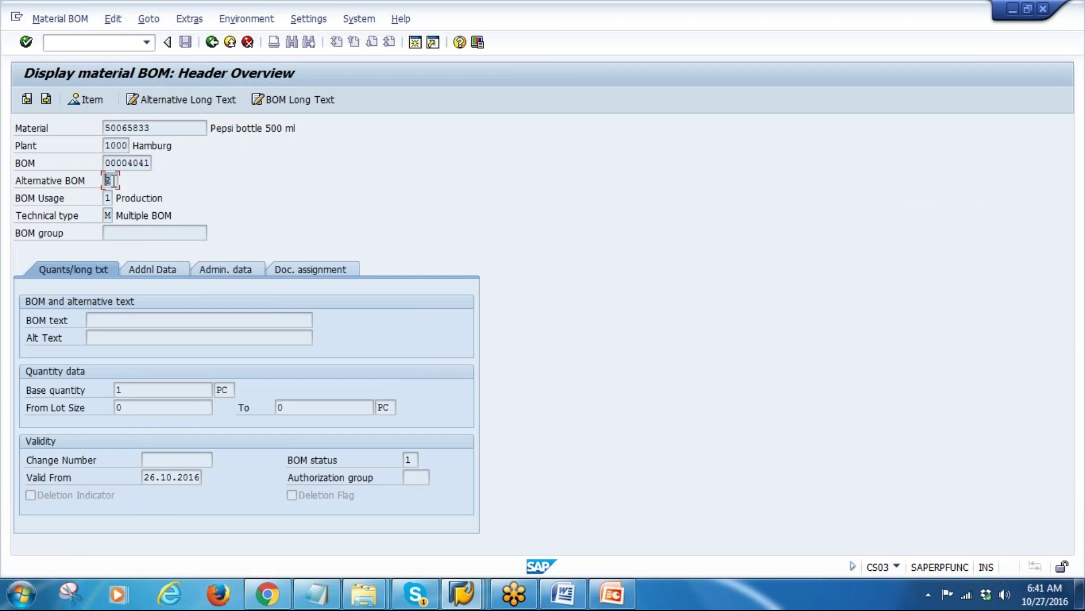
double_click(119, 180)
left_click(220, 44)
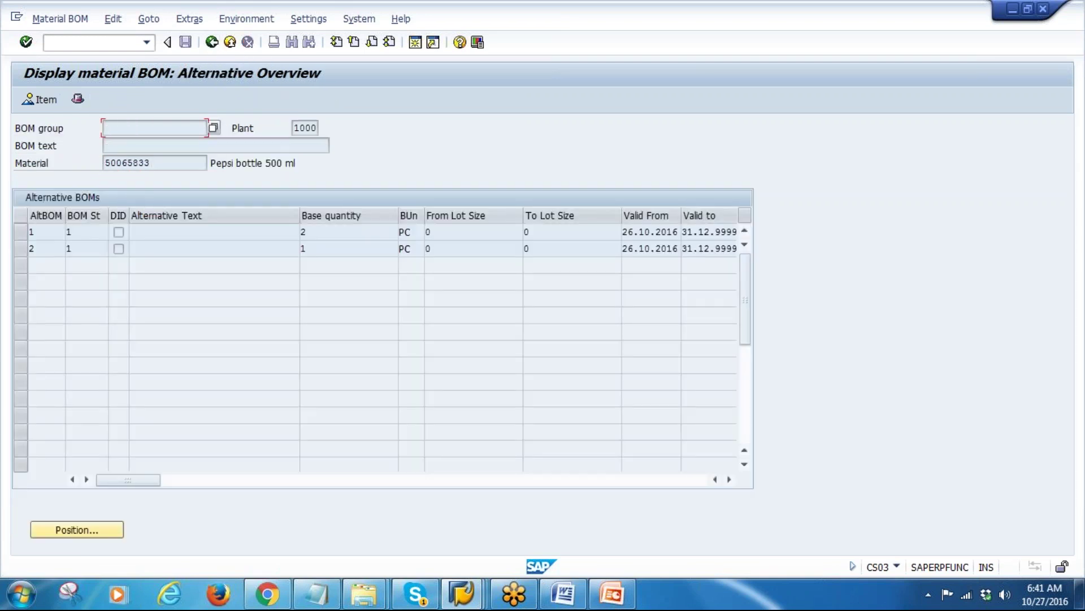
Return to the BOM display's initial screen and add the line "Material/Plant -> 99 Alternate BOM's" to the Notepad notes
left_click(212, 43)
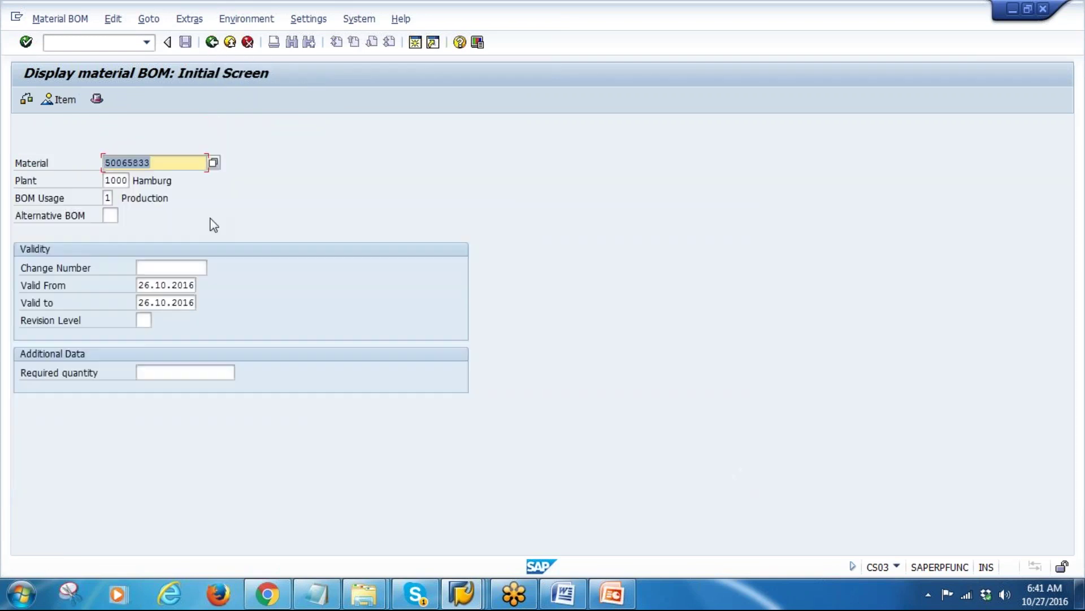
left_click(126, 180)
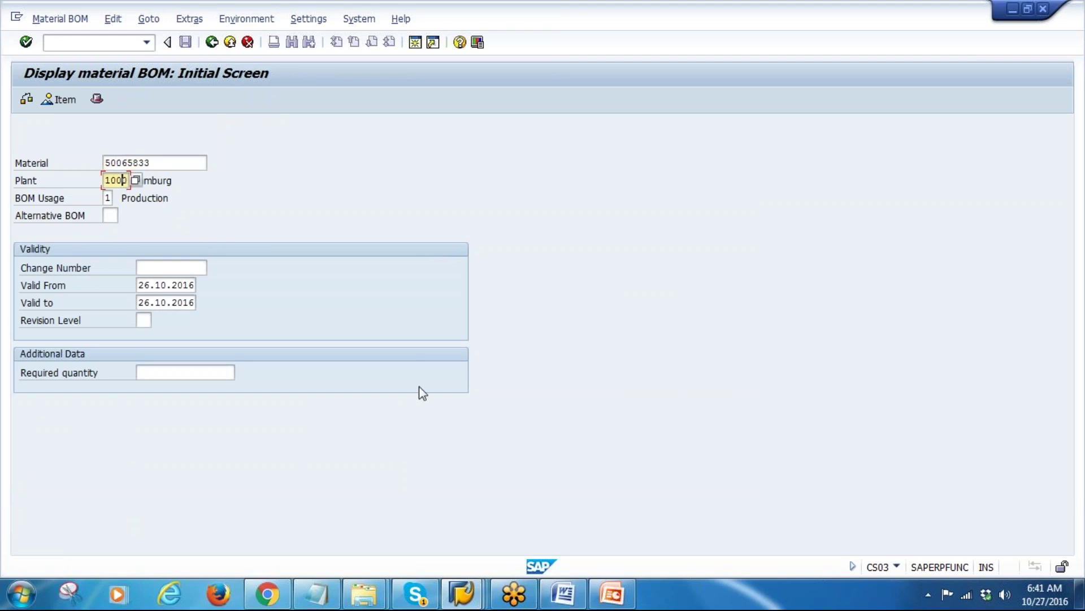
left_click(317, 593)
key("BackSpace")
key("BackSpace")
key("BackSpace")
key("BackSpace")
type("M")
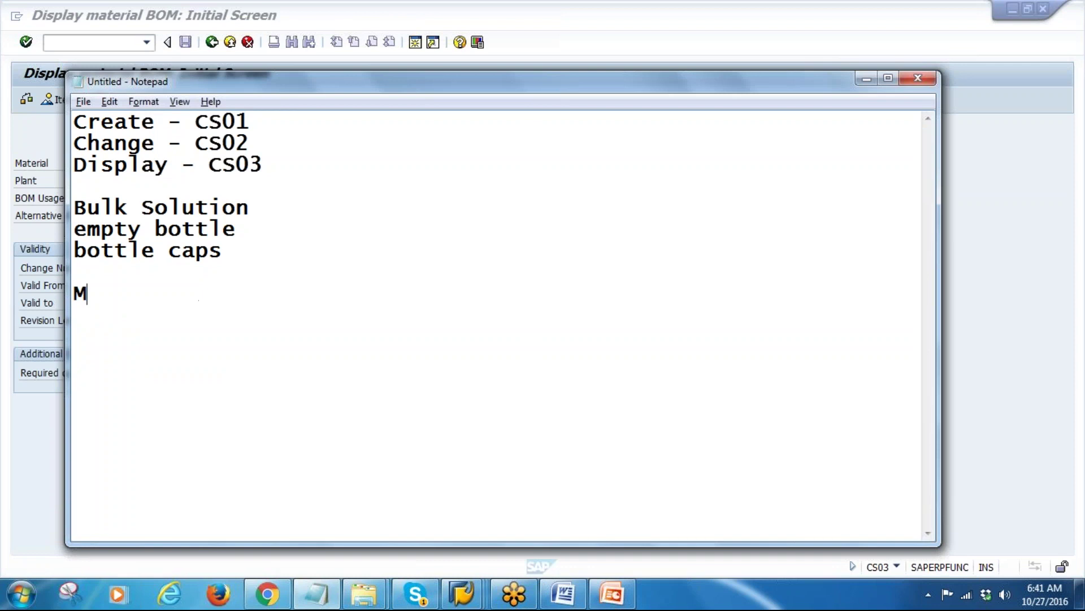
type("aterial/")
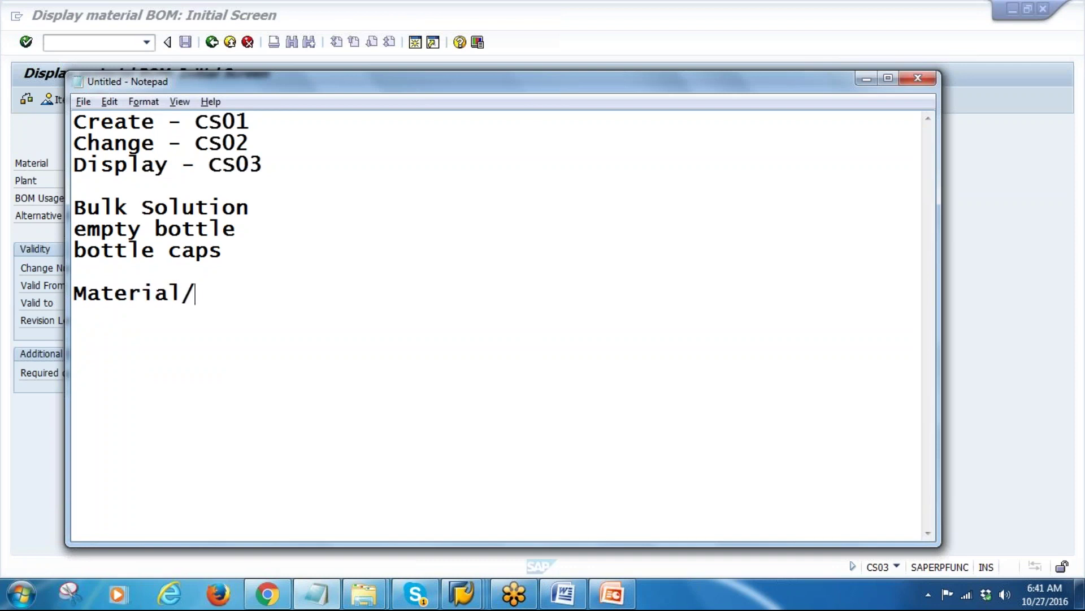
type("Plant - ")
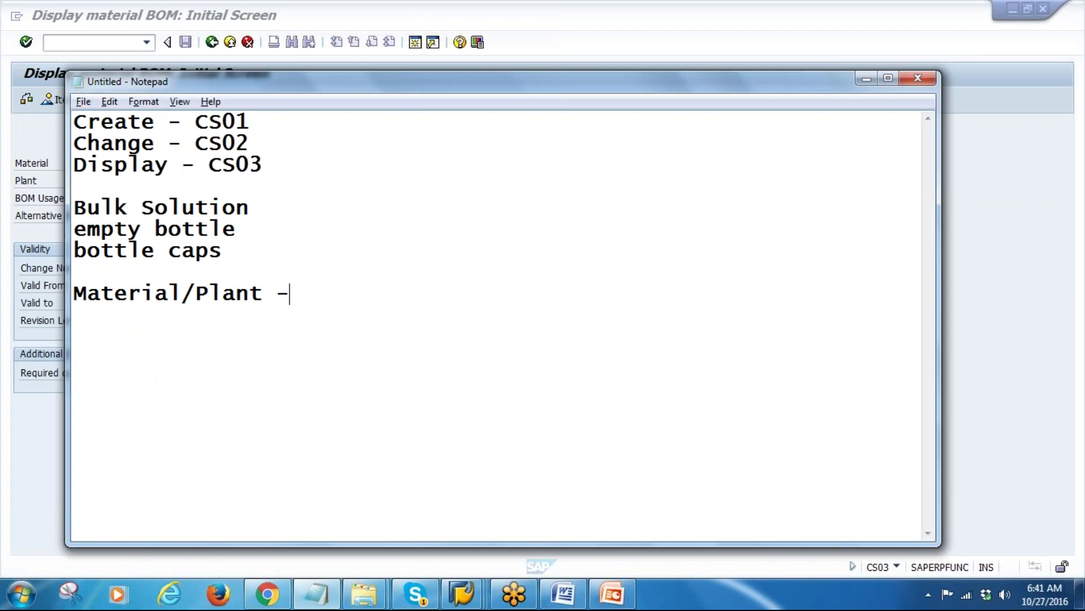
type("> 99 aLTE")
key("BackSpace")
key("BackSpace")
key("BackSpace")
key("BackSpace")
type("Alte")
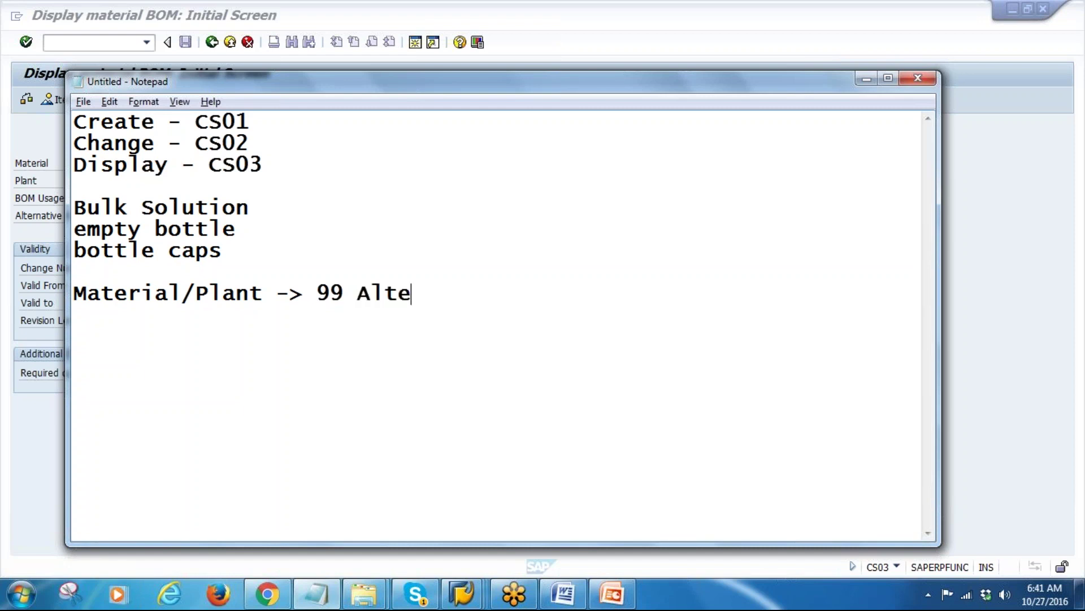
type("rnate BOM's")
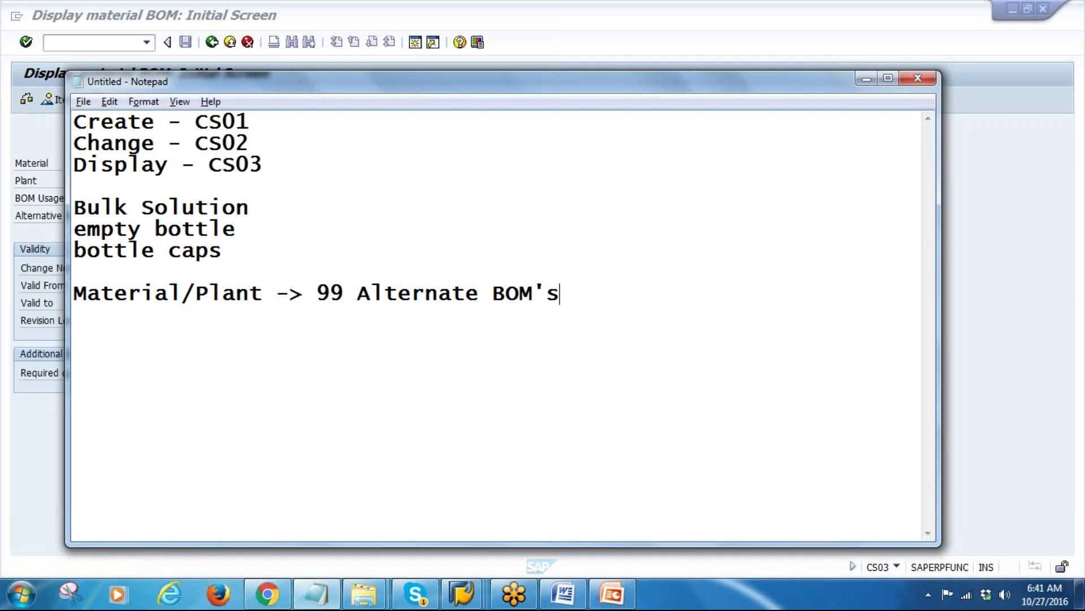
left_click(34, 179)
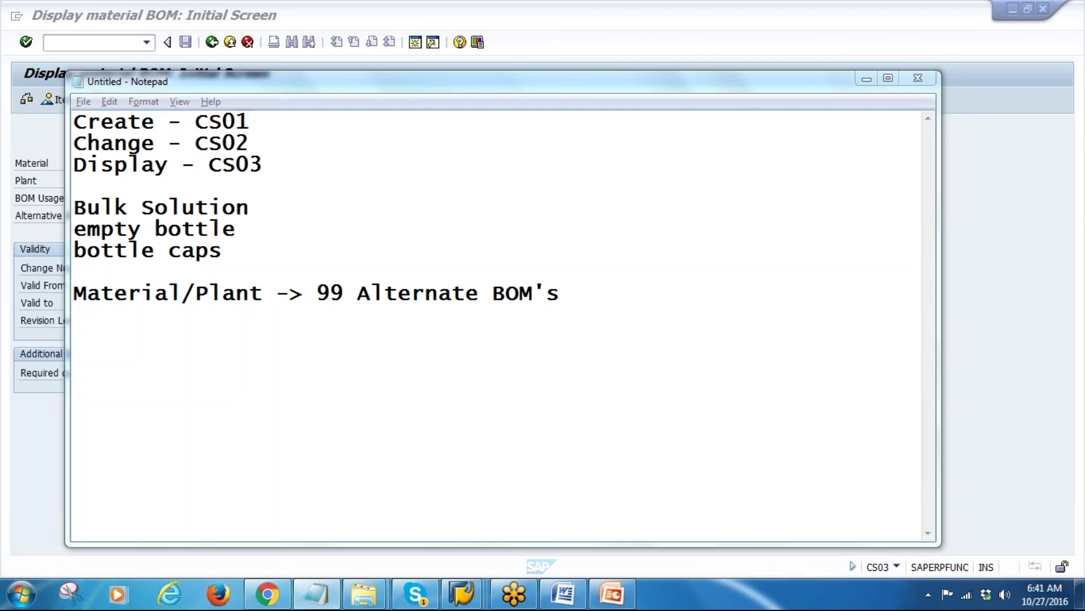
Switch to the BOM.pptx presentation in PowerPoint and view slides 19 and 20 on alternate or multiple BOMs
left_click(612, 594)
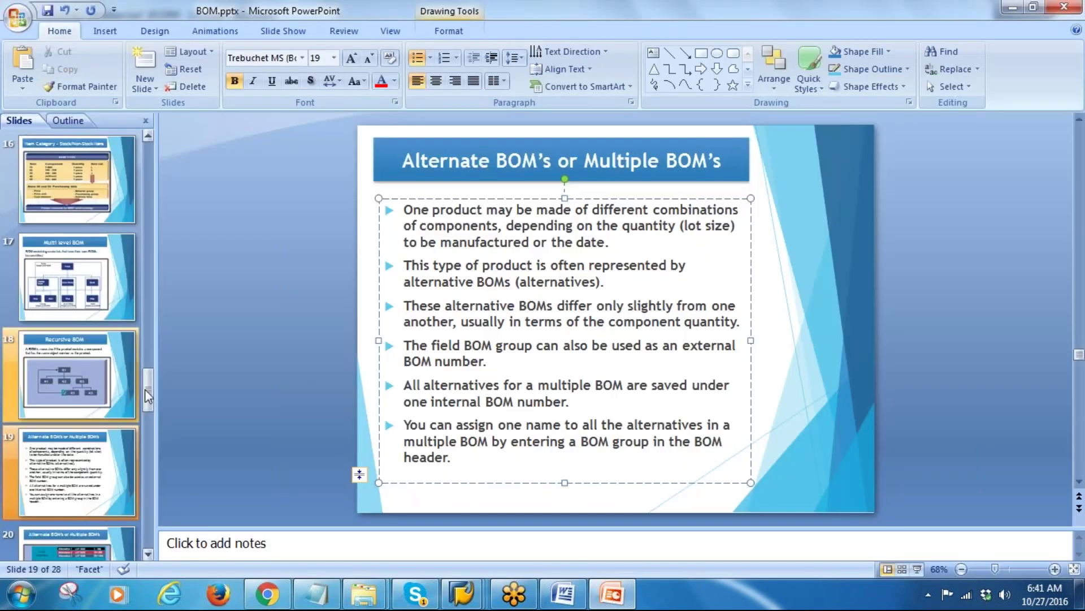
left_click(78, 472)
scroll(88, 406, "down", 2)
left_click(88, 406)
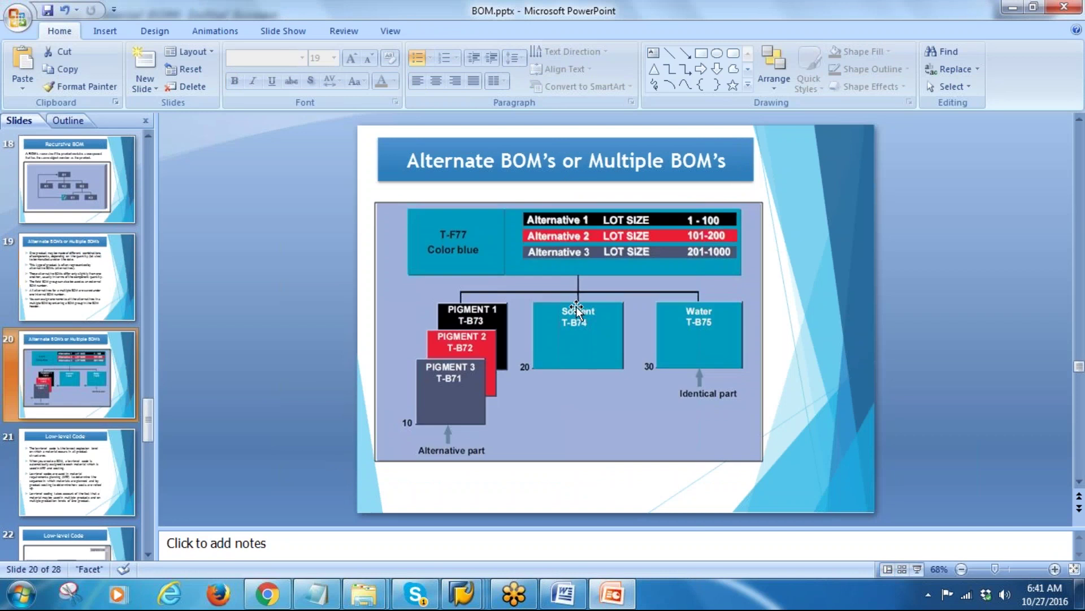
Read the Low-level Code explanation on slide 21, covering product structures, MRP and costing
left_click(97, 479)
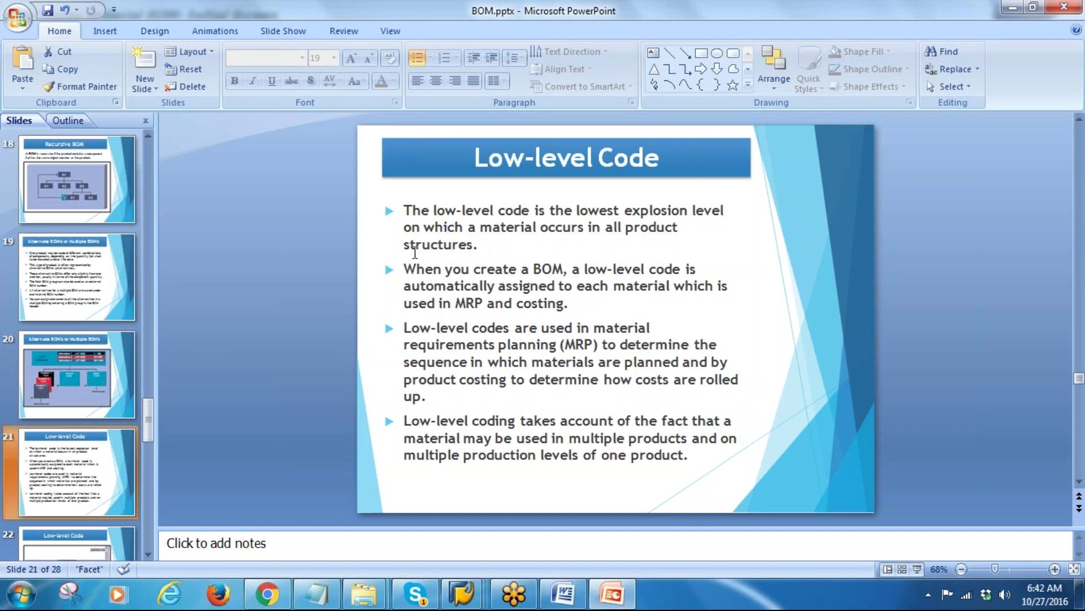
left_click_drag(409, 244, 454, 245)
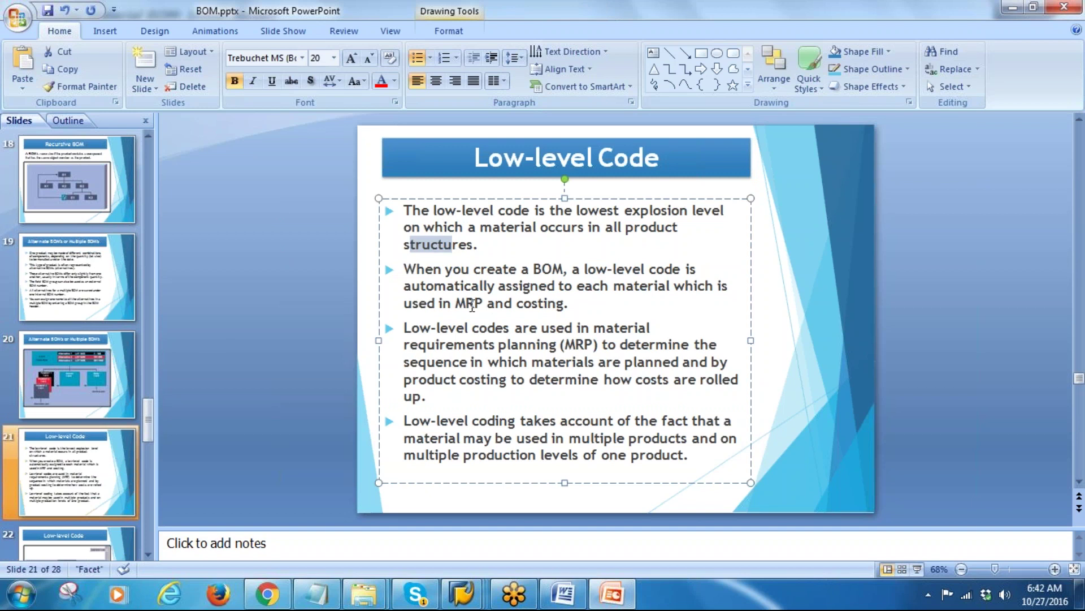
left_click(532, 303)
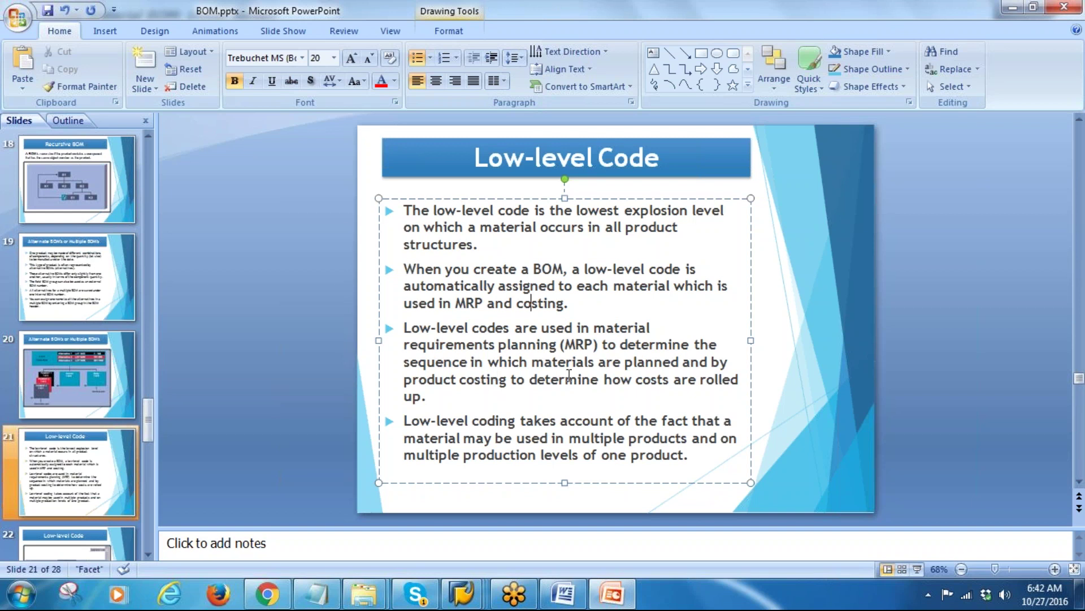
left_click(428, 396)
Switch back to SAP and display the component items of alternative BOM 1 for material 50065833
key("alt+Tab")
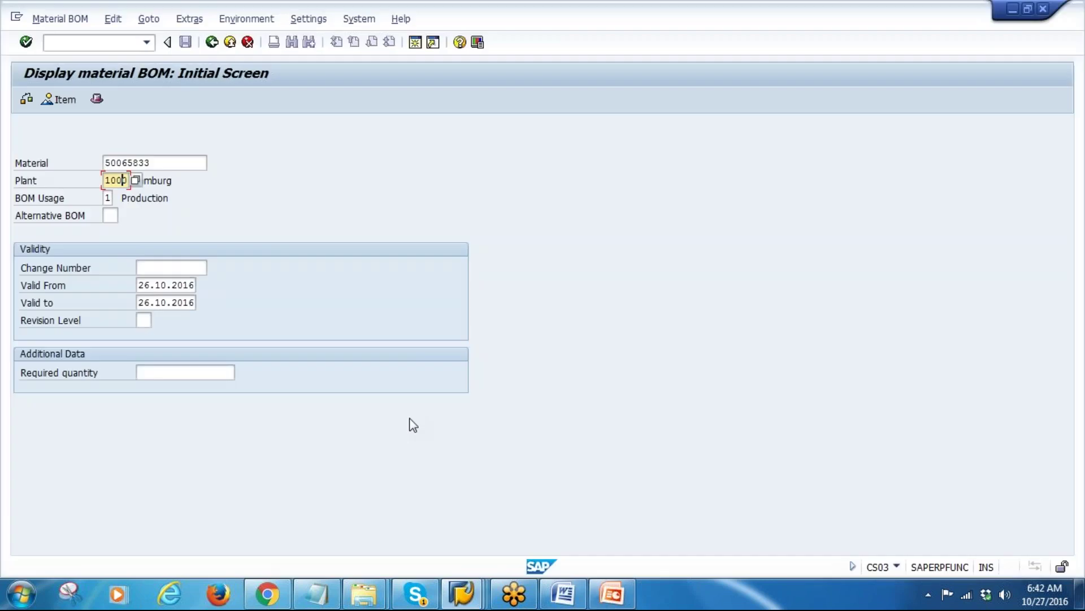
double_click(154, 162)
key("Return")
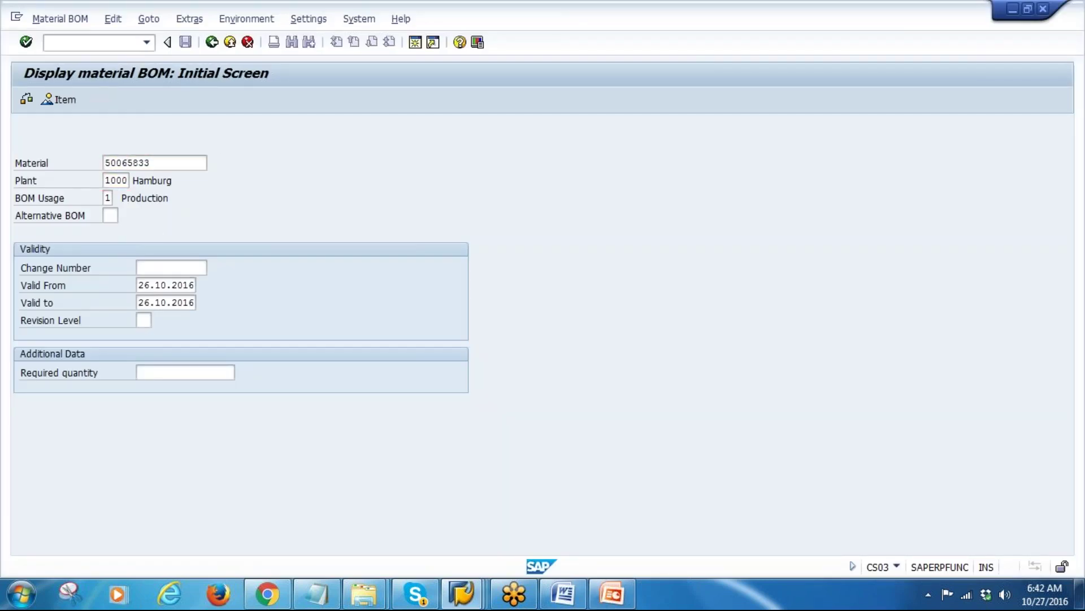
left_click(21, 229)
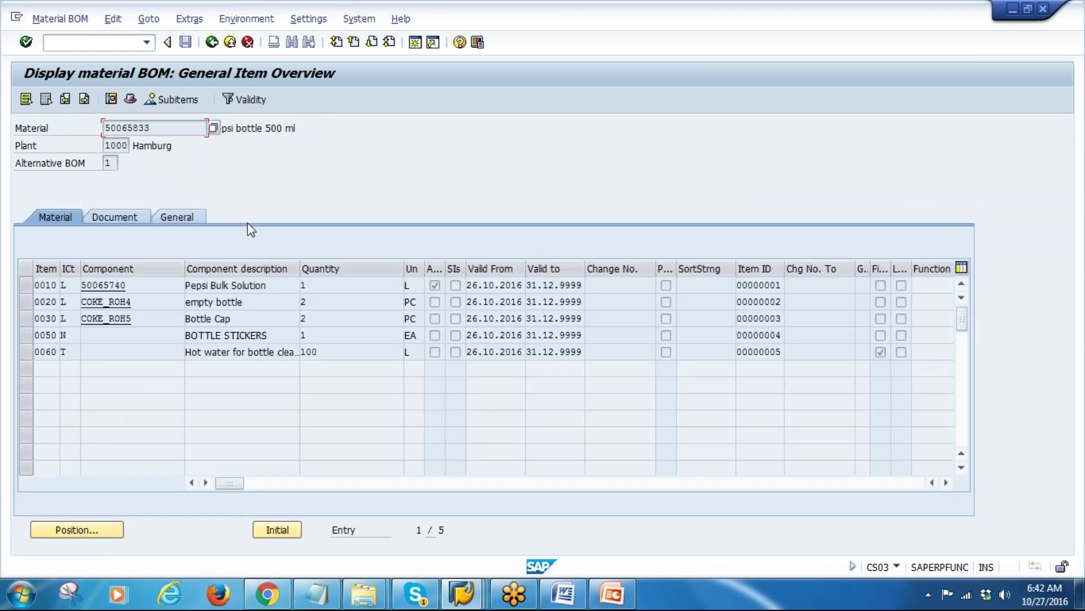
Start transaction MM03 in a separate session and display the Quality Management view of material 50065833 for plant 1000
left_click_drag(154, 128, 105, 128)
key("shift+F3")
type("mm03")
key("Return")
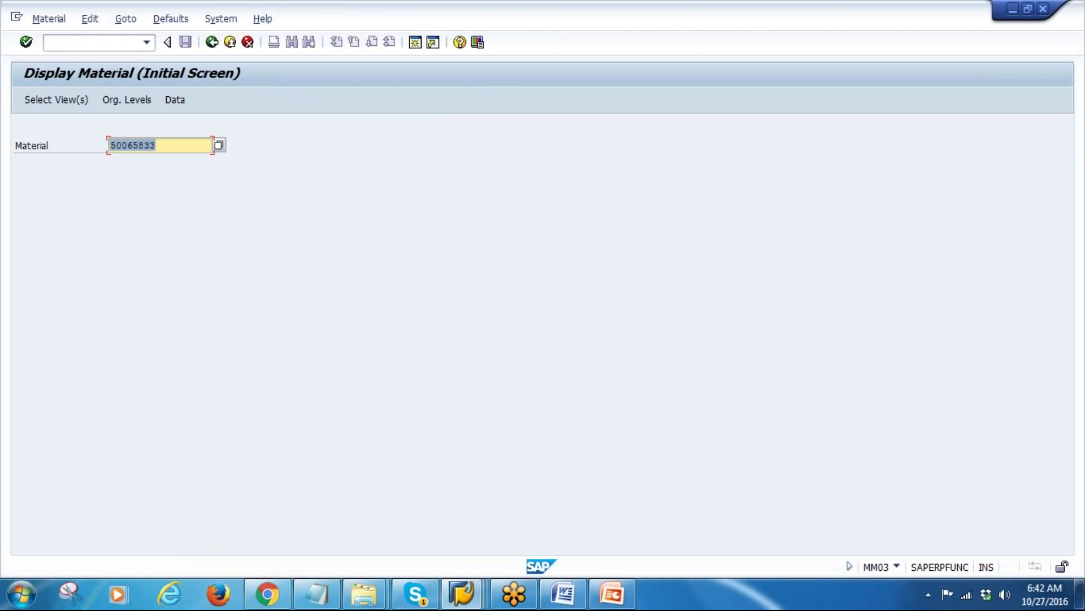
key("Return")
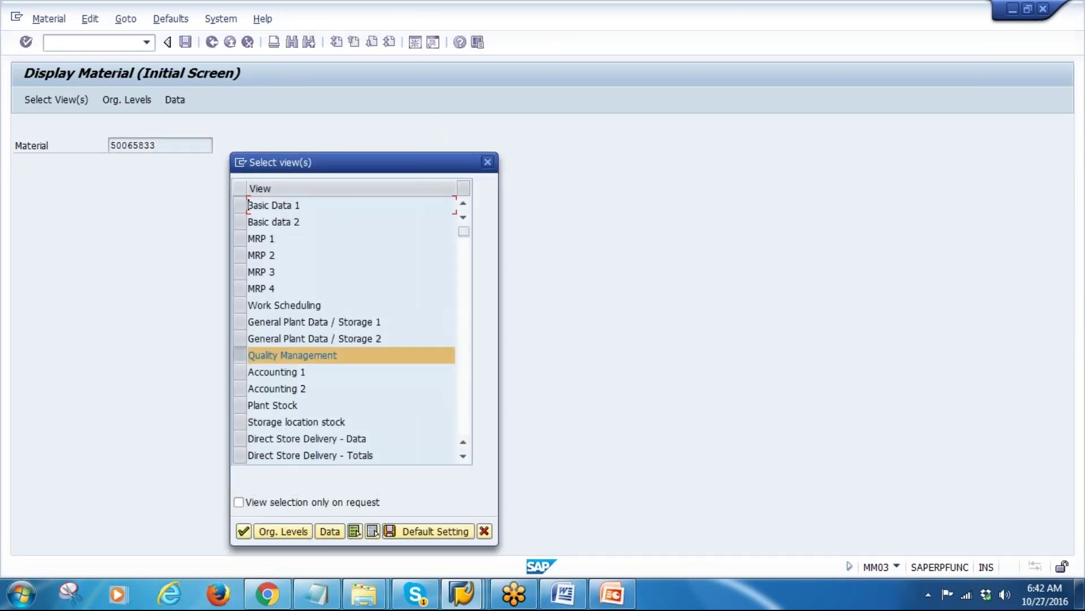
key("Return")
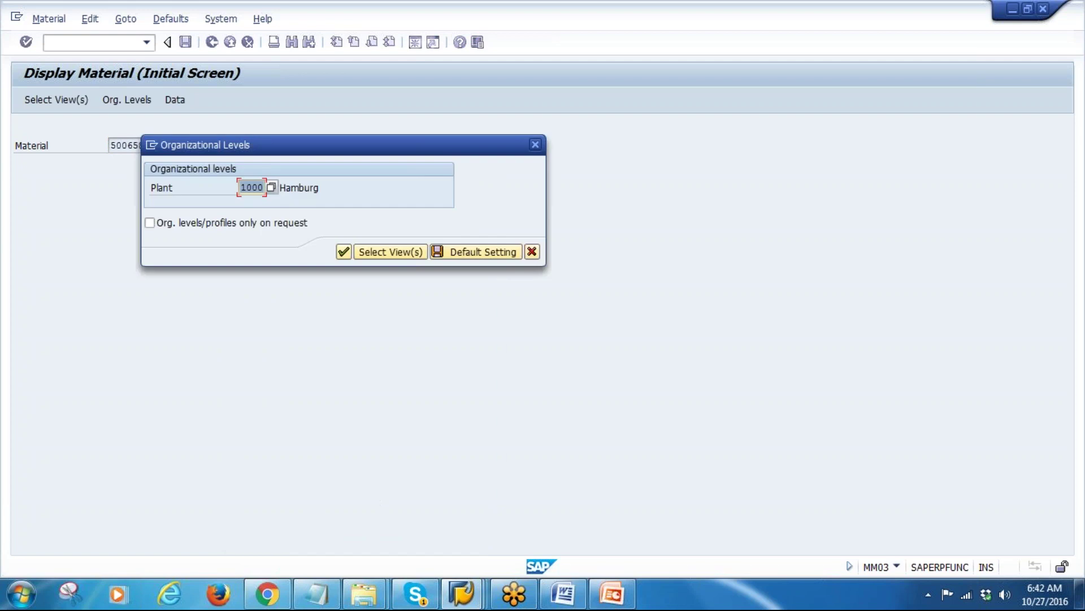
key("Return")
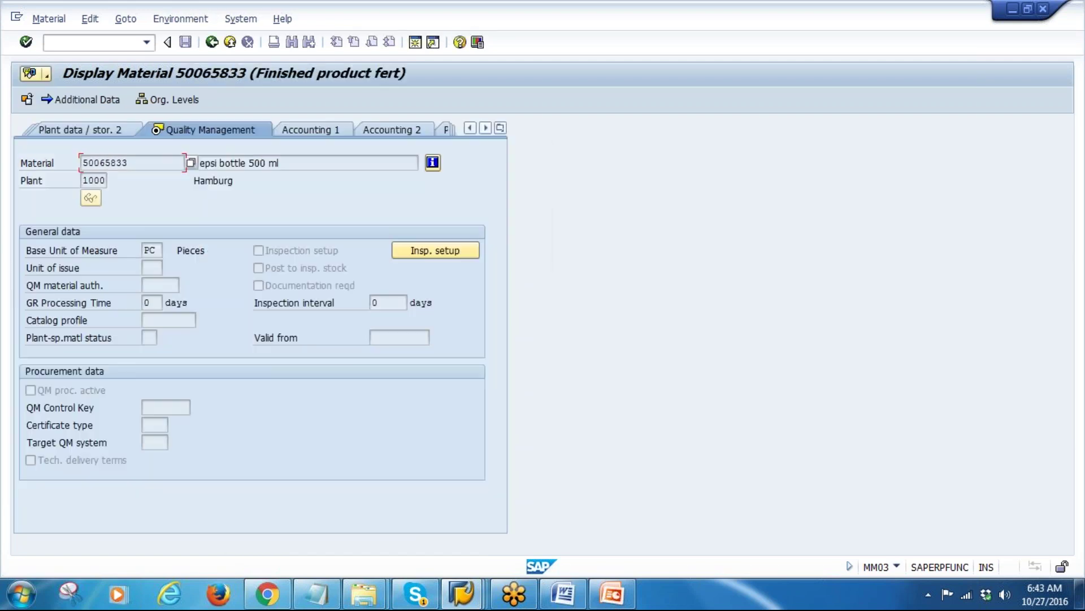
Open the information window for material 50065833 and check its low-level code
triple_click(280, 164)
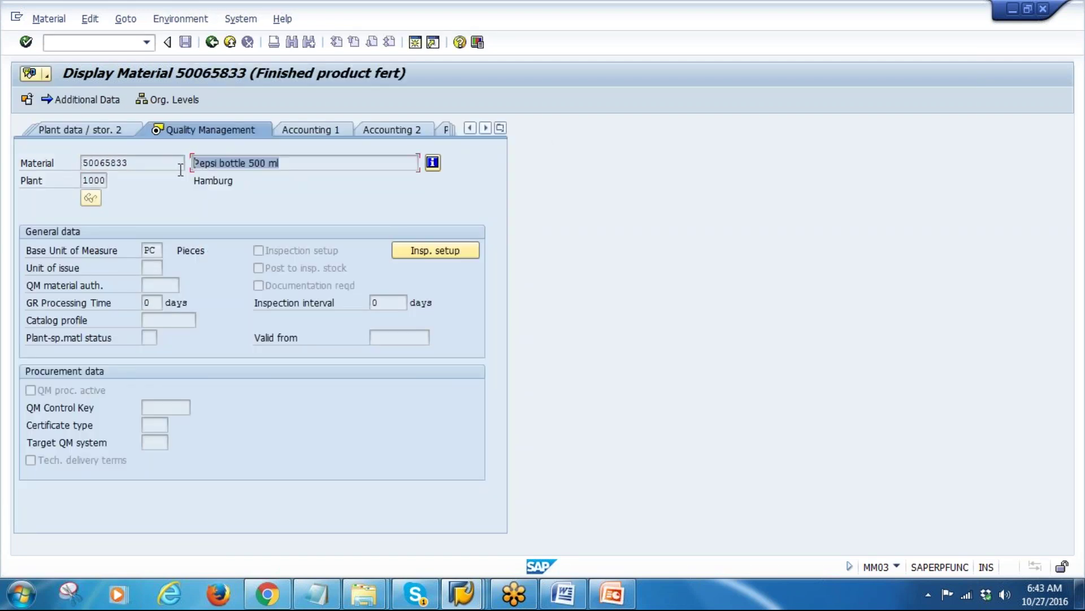
left_click(303, 165)
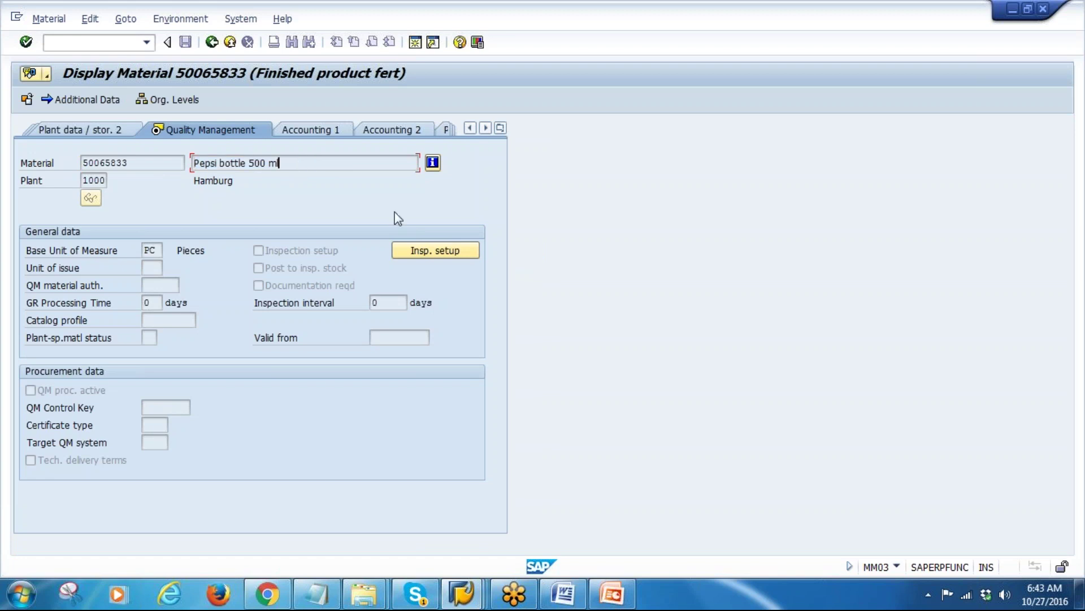
left_click(432, 164)
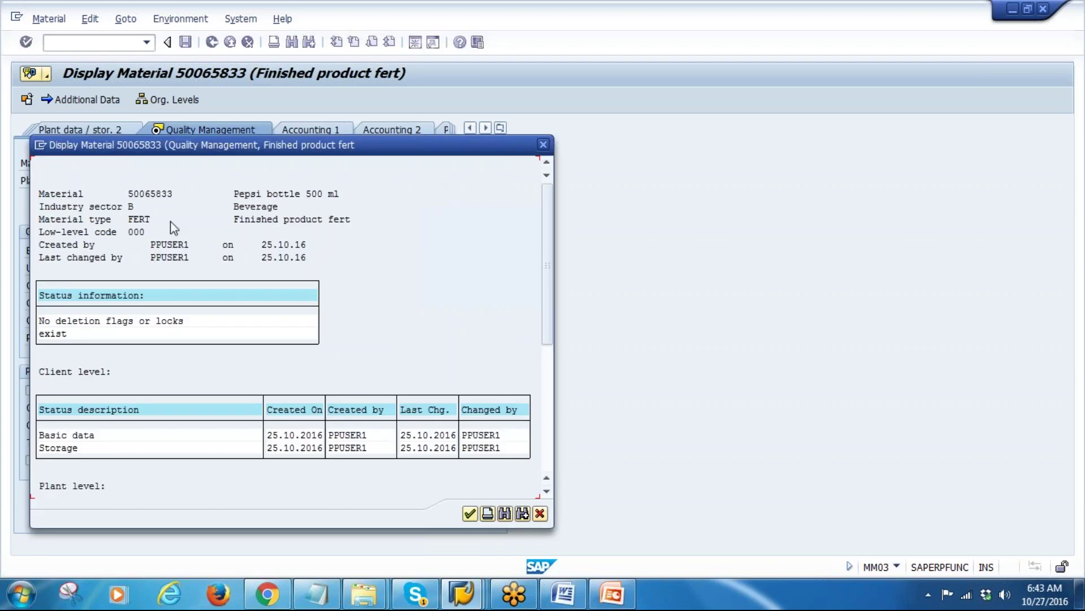
left_click(131, 232)
Switch to PowerPoint, view the Low-level Code hierarchy diagram on slide 22, and return to SAP
left_click(612, 593)
left_click(77, 536)
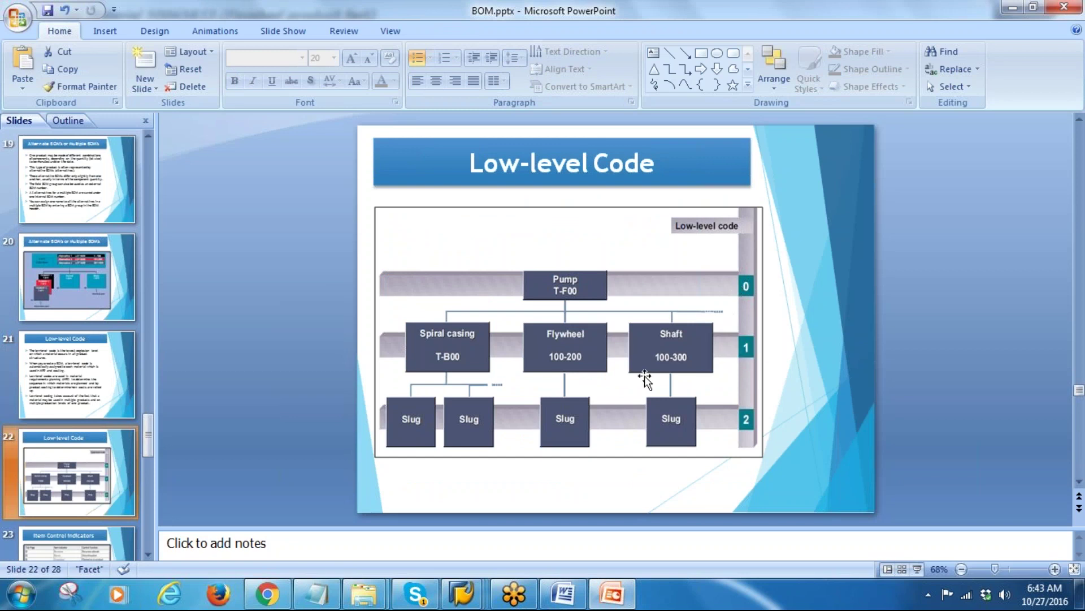
left_click(462, 594)
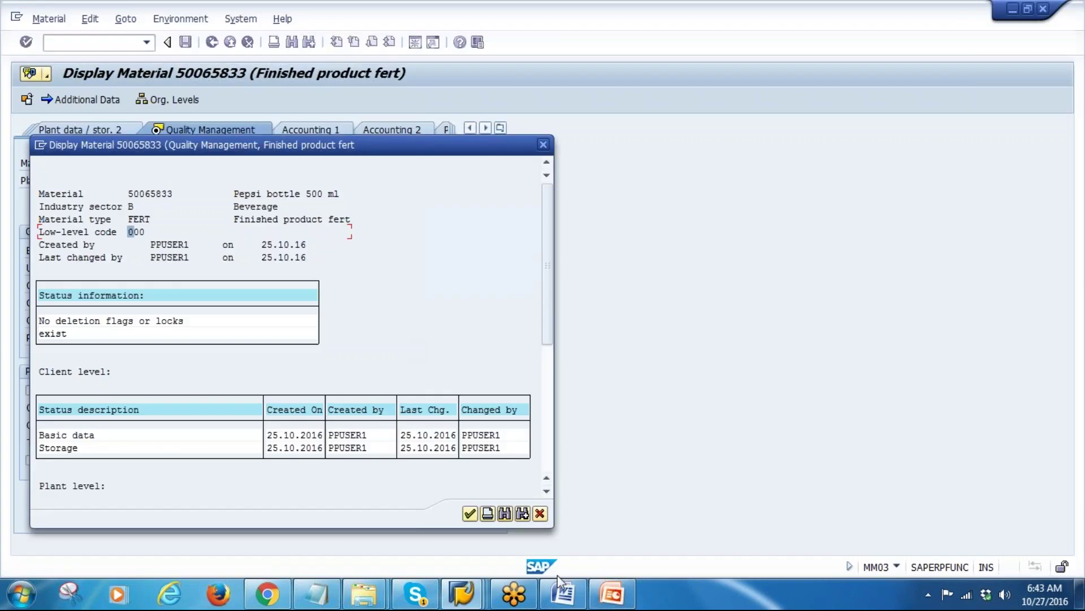
Go to the BOM item overview session and copy component number 50065740 from item 0010
mouse_move(457, 603)
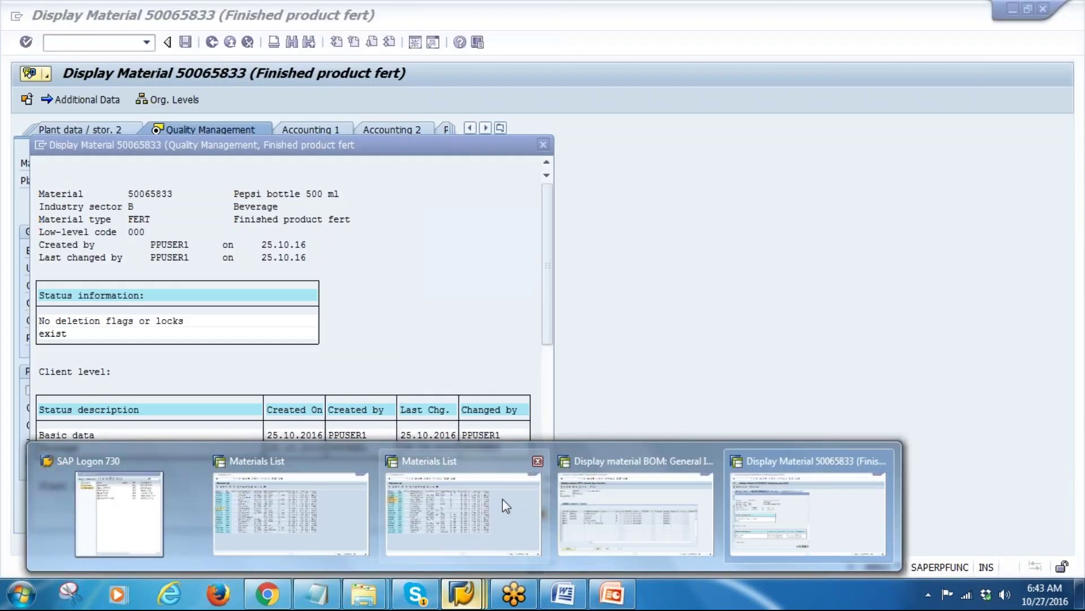
left_click(616, 503)
left_click_drag(132, 286, 82, 285)
key("ctrl+c")
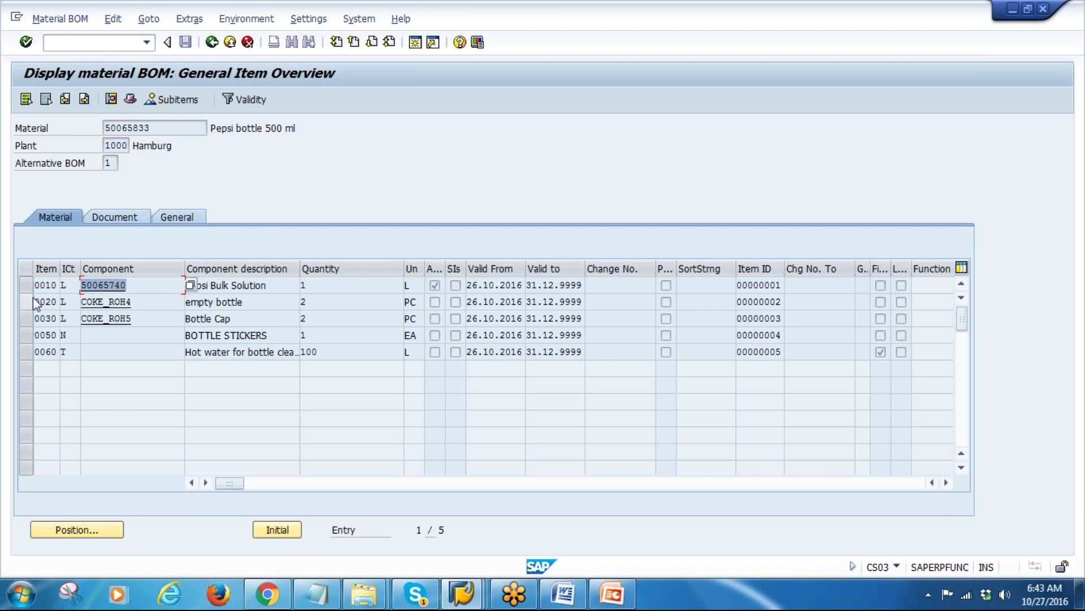
Close the information window in the MM03 session and display material 50065740 in the Quality Management view for plant 1000
key("alt+Tab")
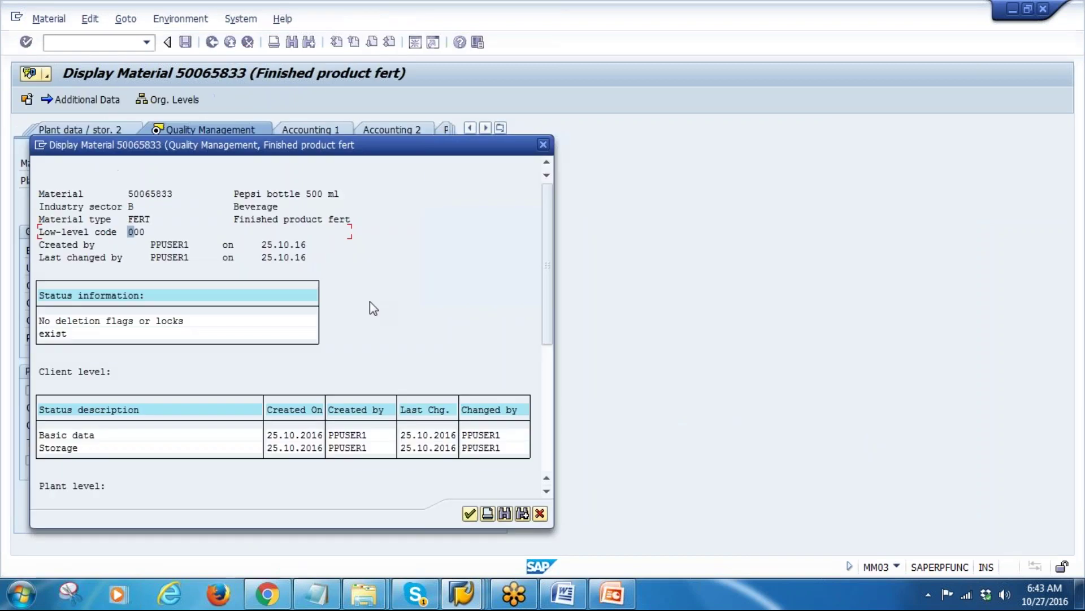
left_click(538, 514)
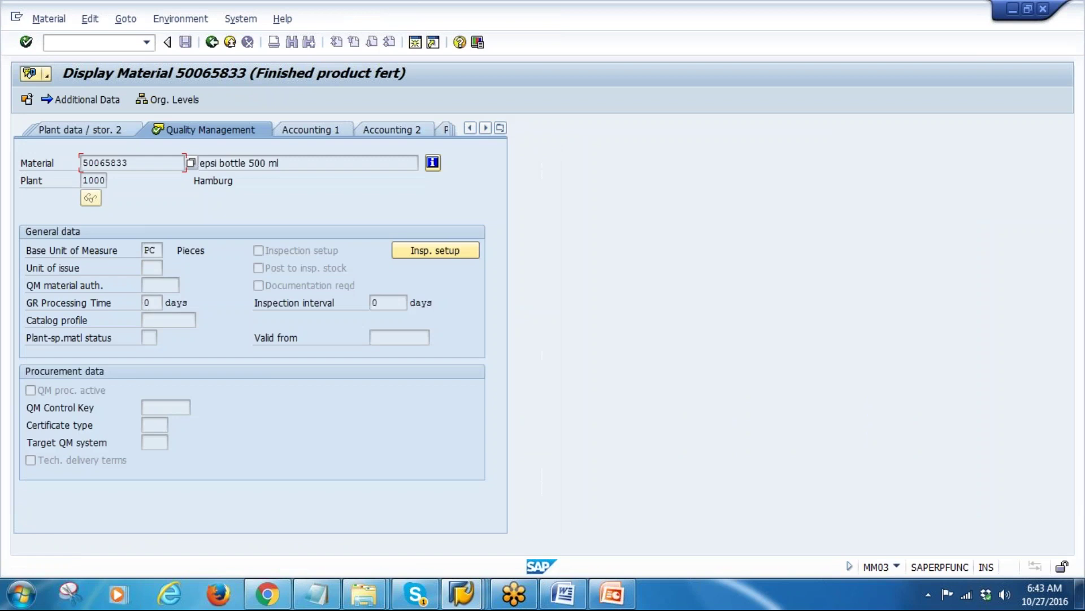
left_click(211, 41)
key("ctrl+v")
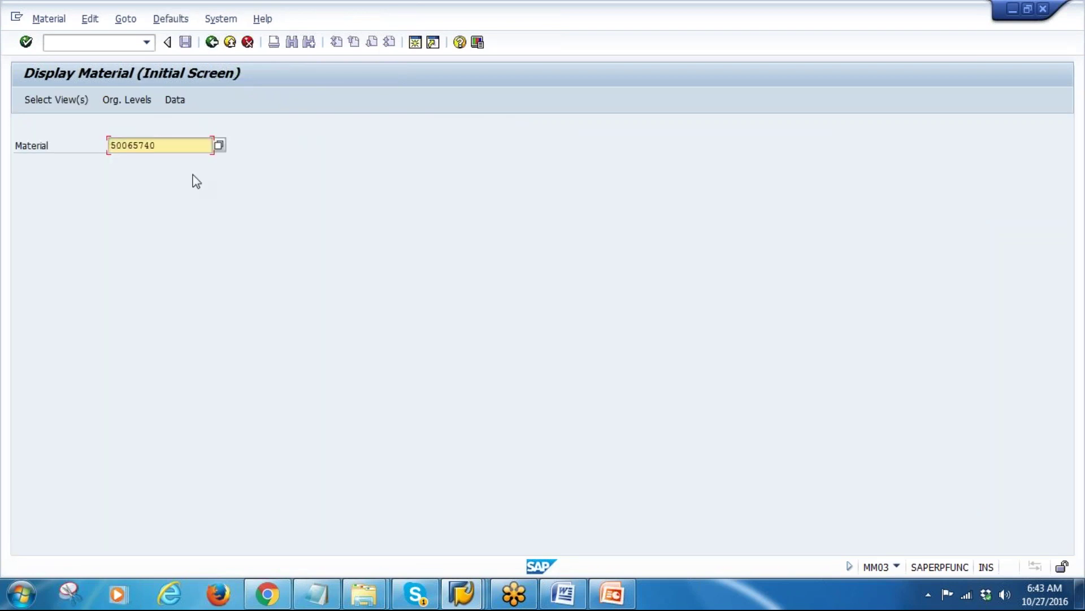
key("Return")
key("Return")
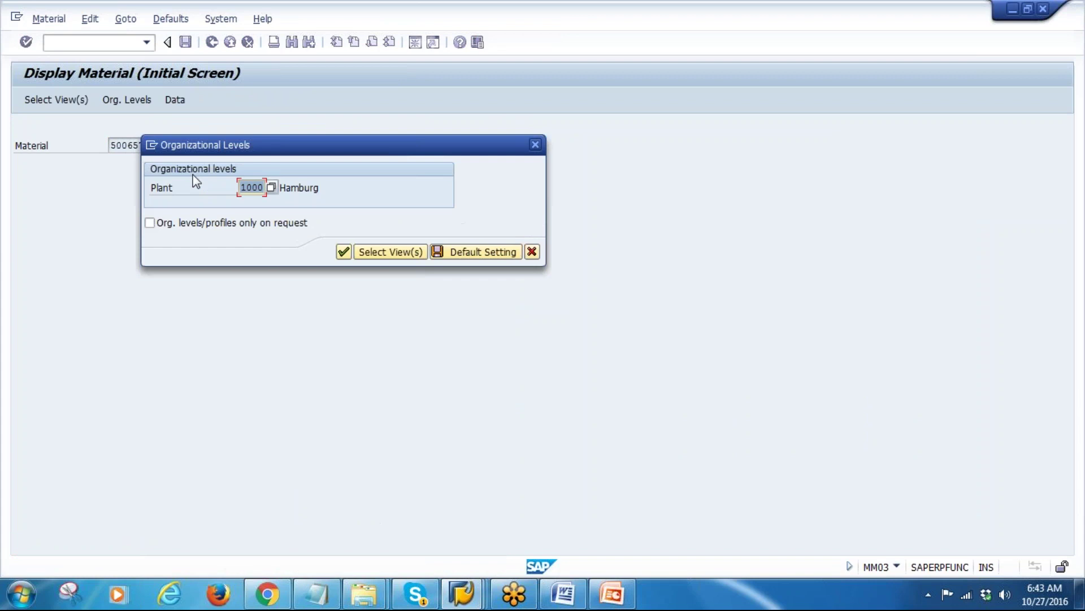
key("Return")
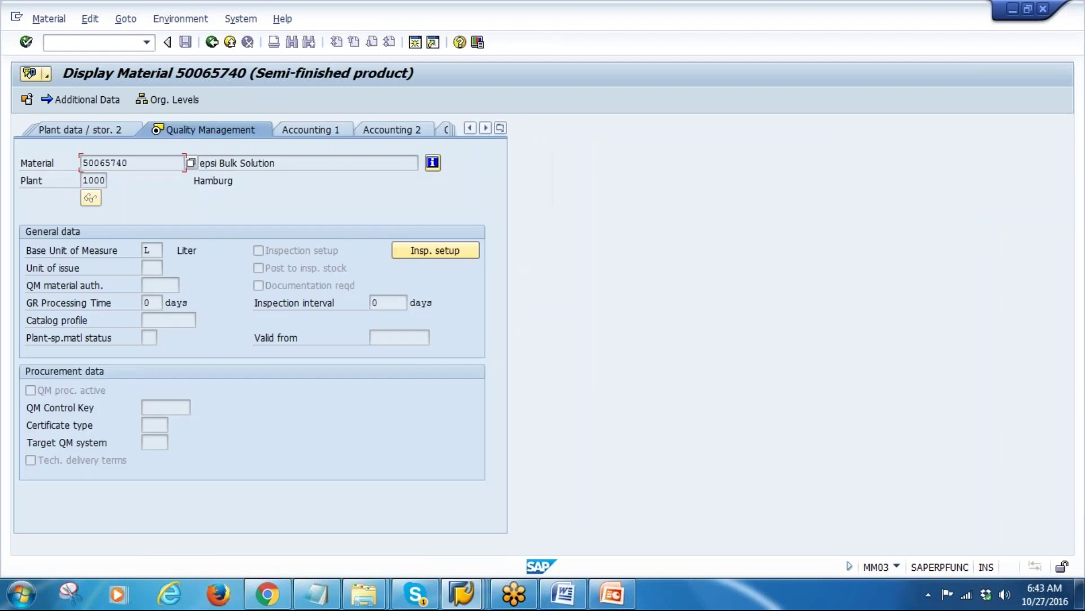
Check the low-level code in the information window of Pepsi Bulk Solution, and return to the Low-level Code diagram in PowerPoint
left_click(433, 164)
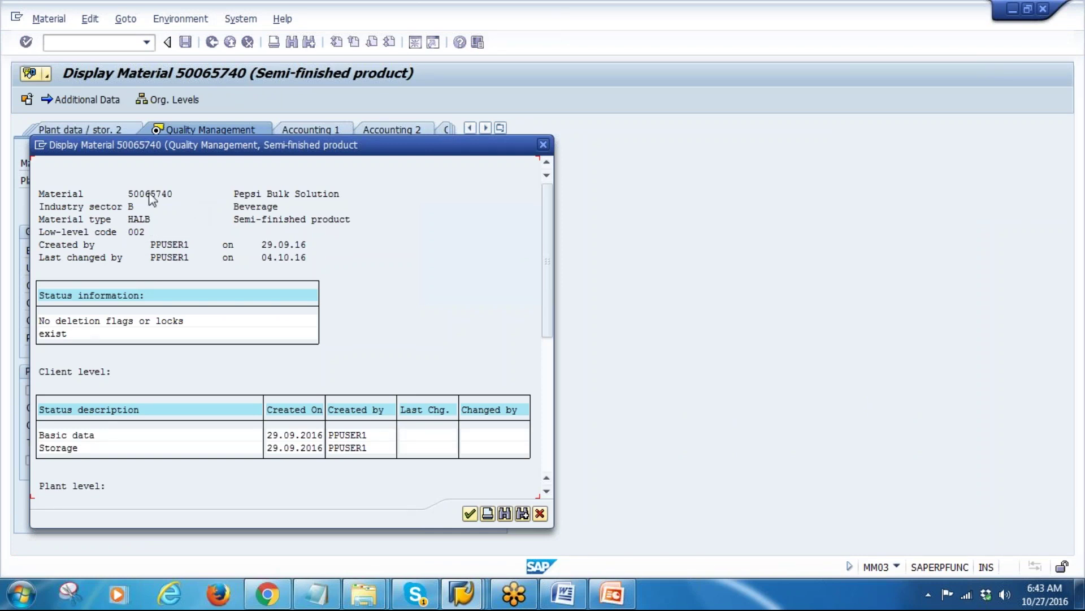
left_click(271, 194)
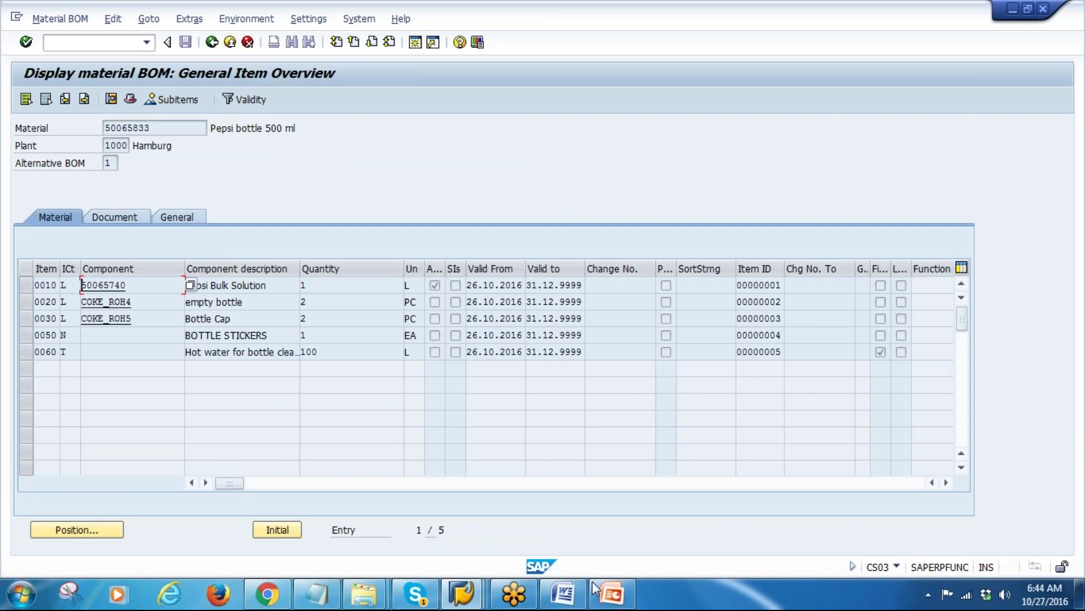
left_click(612, 594)
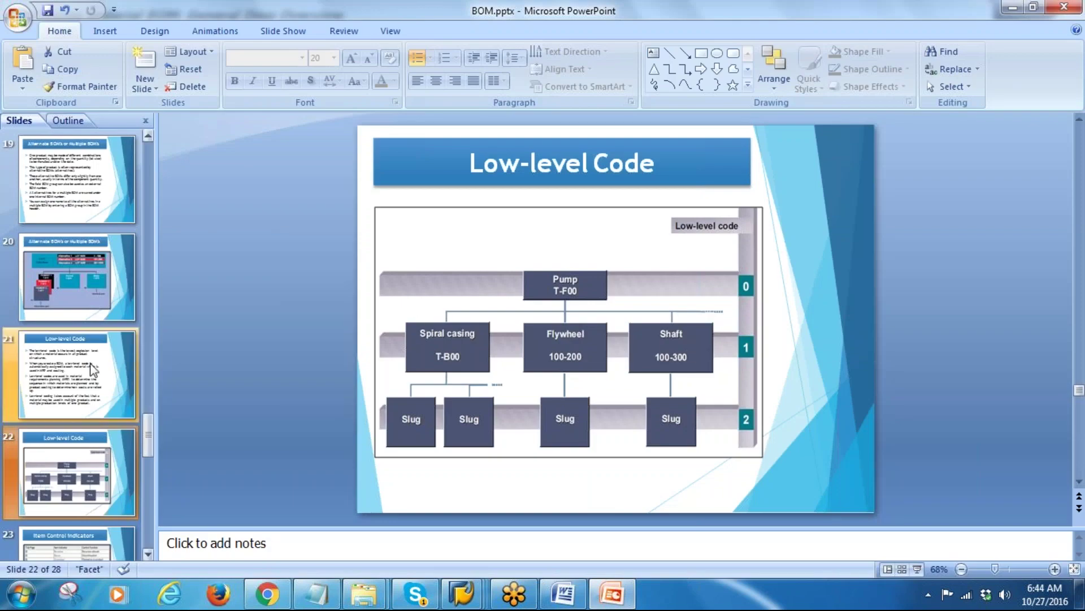
Present the Low-level Code slide full screen and circle the level 0 row containing Pump T-F00 with the pen
left_click(917, 569)
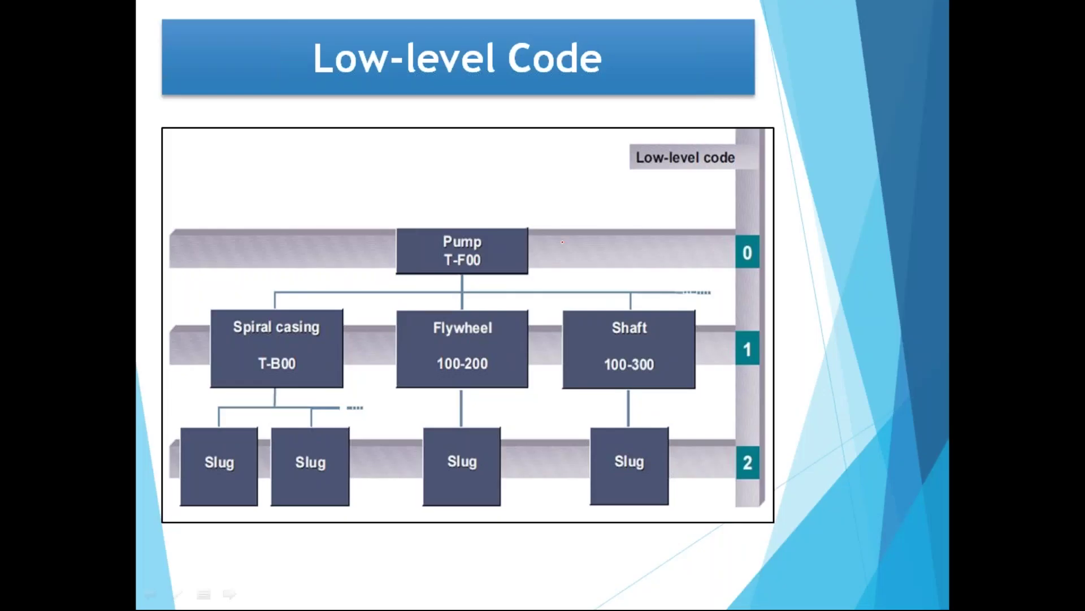
mouse_move(179, 211)
left_mouse_down()
mouse_move(164, 268)
mouse_move(675, 295)
mouse_move(814, 249)
mouse_move(351, 203)
mouse_move(188, 210)
left_mouse_up()
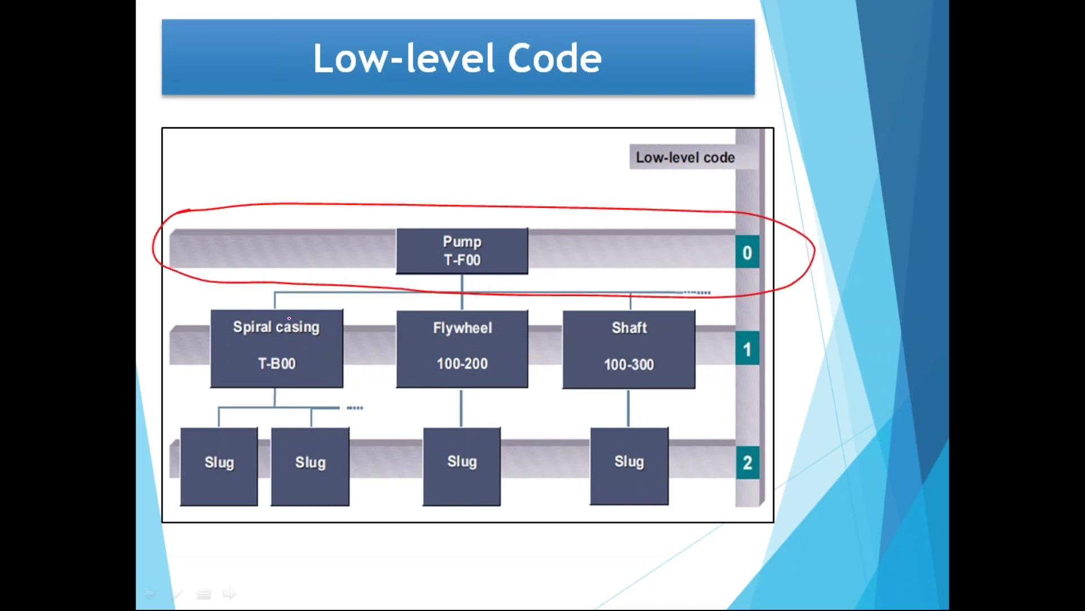
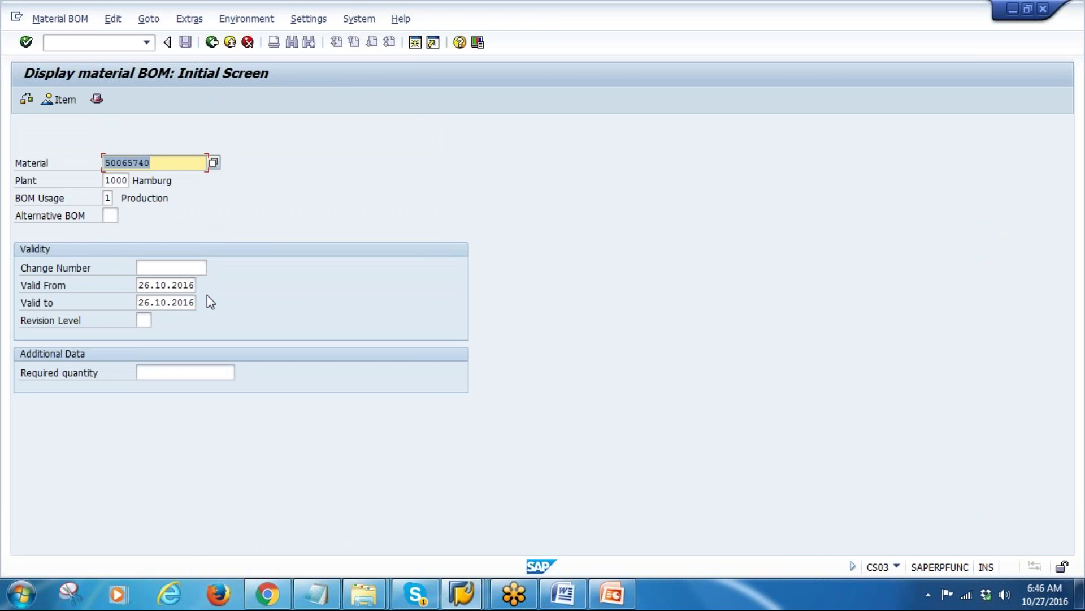
Go to the Materials List session in SAP and copy the material number 50065833 of Pepsi bottle 500 ml
left_click(461, 594)
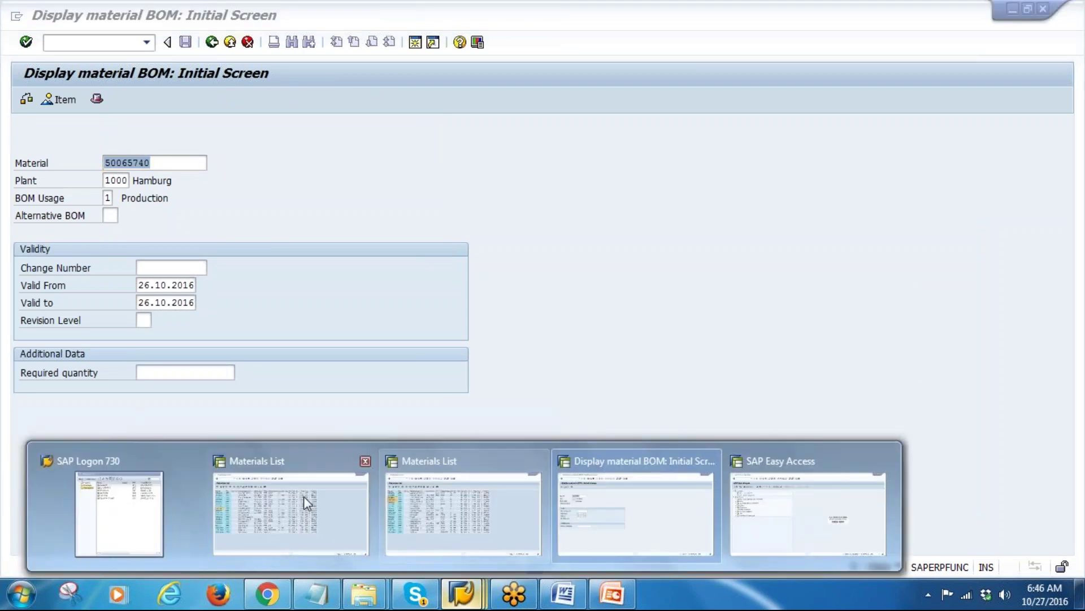
left_click(405, 502)
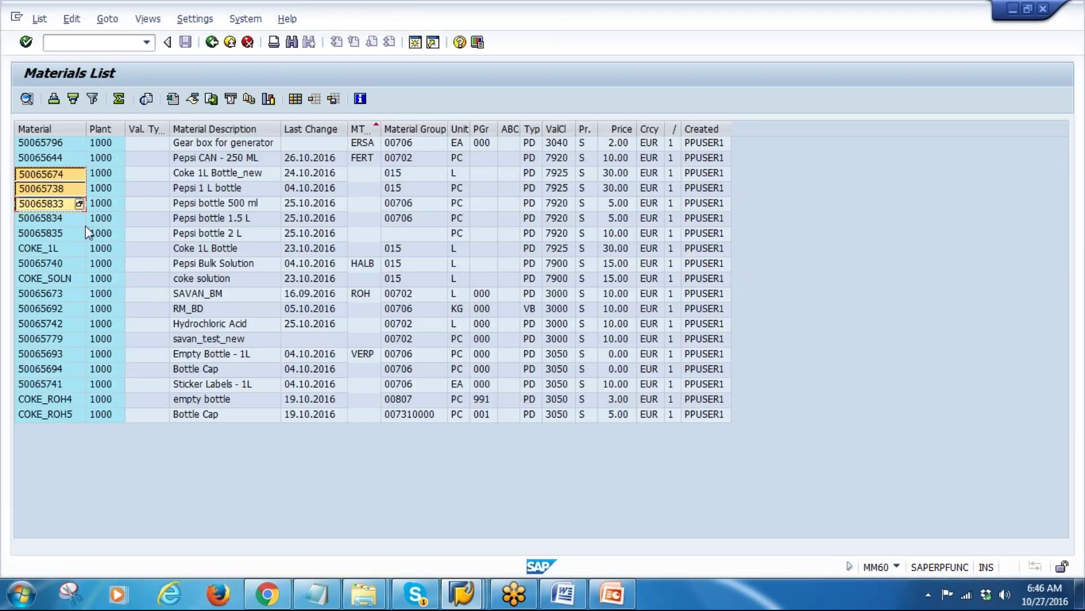
left_click(48, 204)
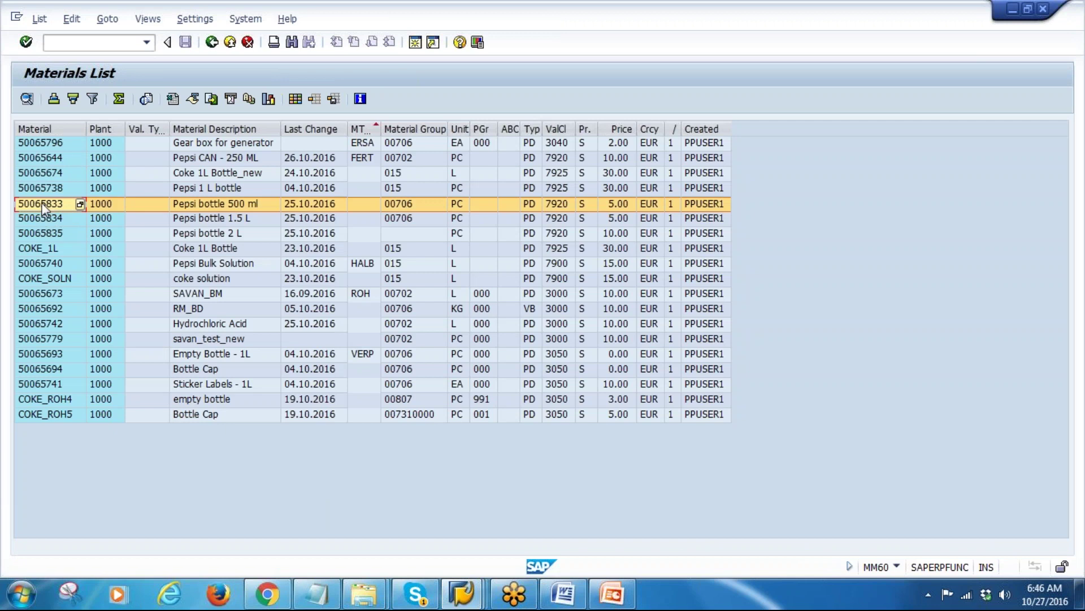
left_click(44, 207)
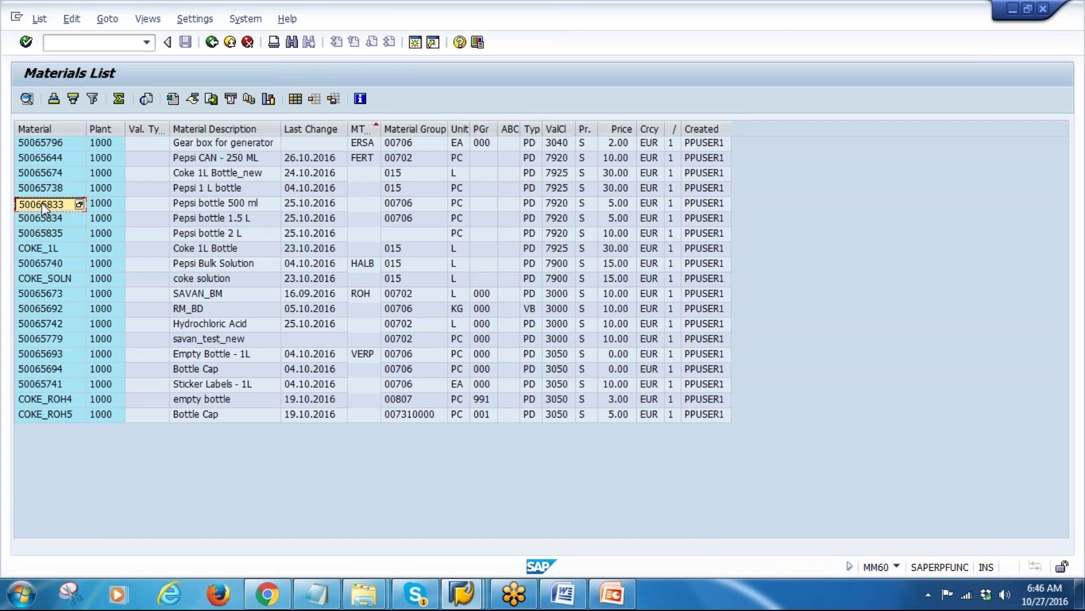
Display the BOM of material 50065833 in plant 1000 and open the item overview of alternative 1
double_click(100, 266)
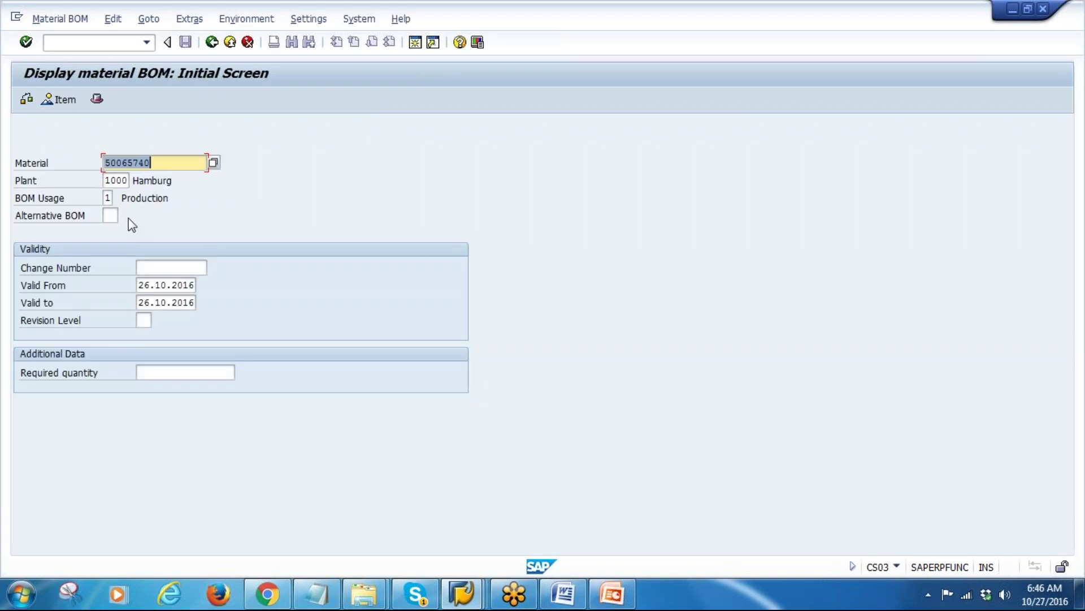
type("50065833")
key("Return")
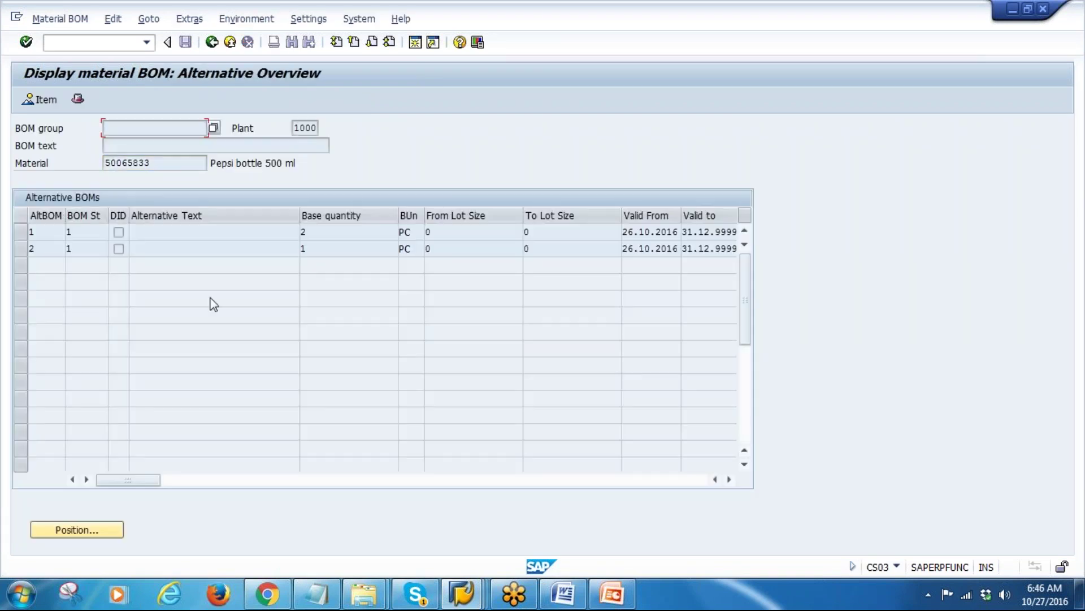
left_click(20, 232)
left_click(41, 101)
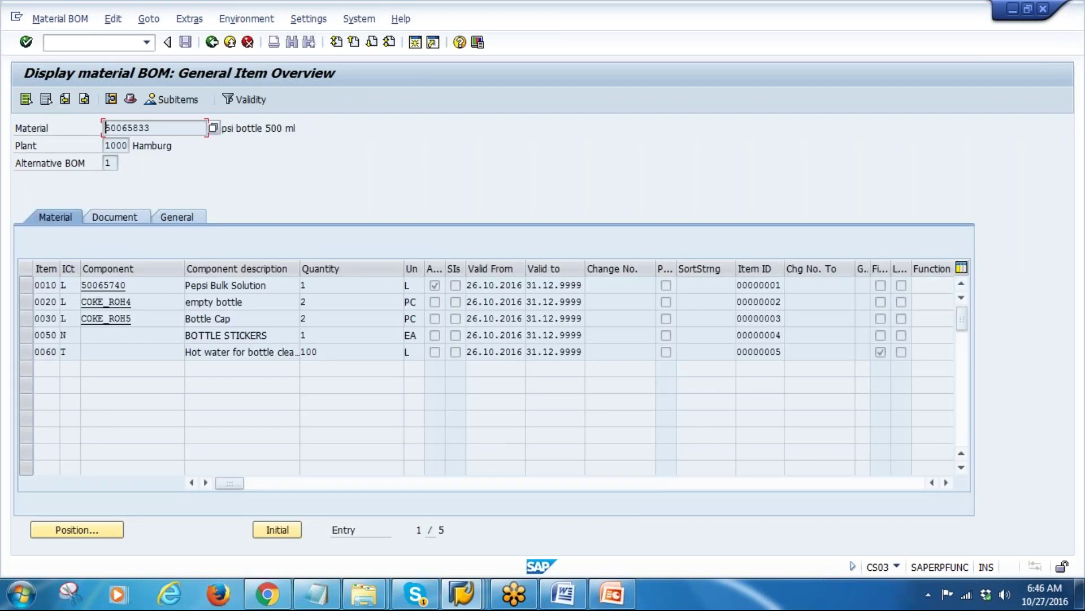
Switch to changing the BOM of material 50065833 and open the item overview of alternative 1
left_click(54, 20)
left_click(59, 73)
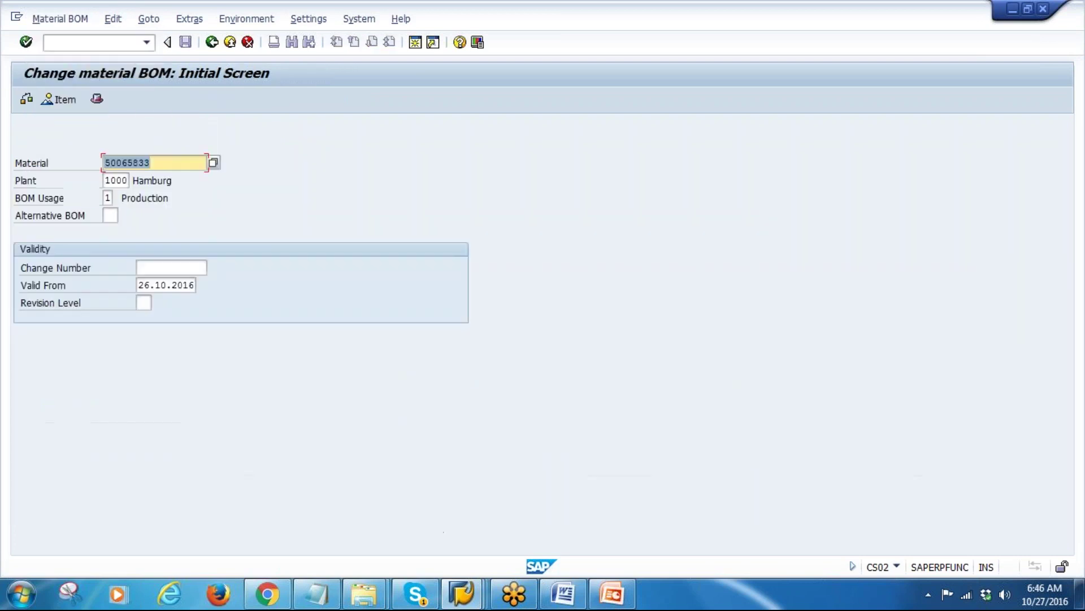
key("Return")
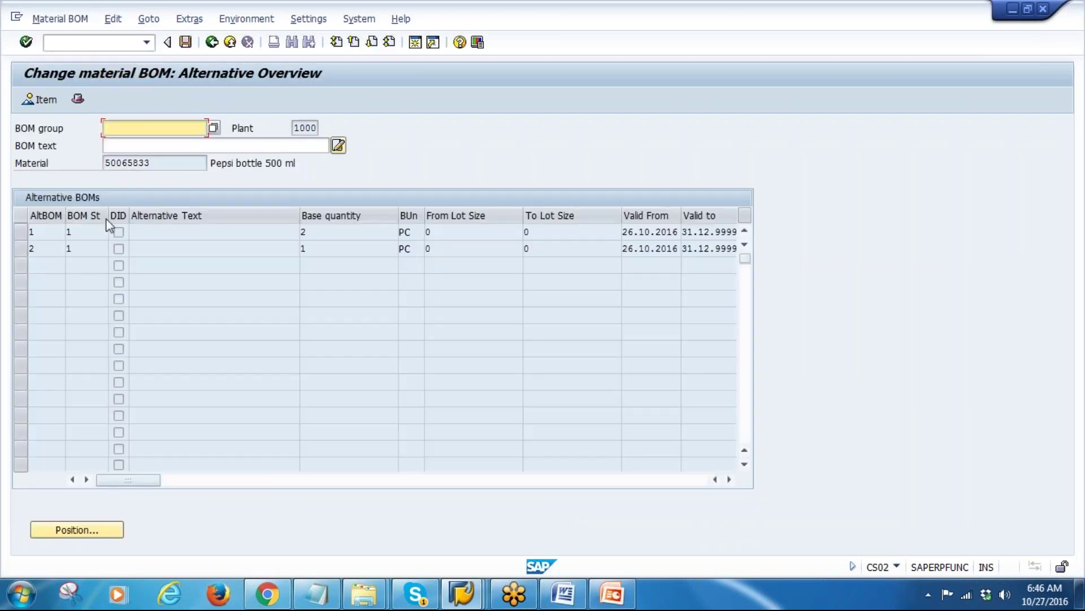
left_click(20, 232)
left_click(32, 100)
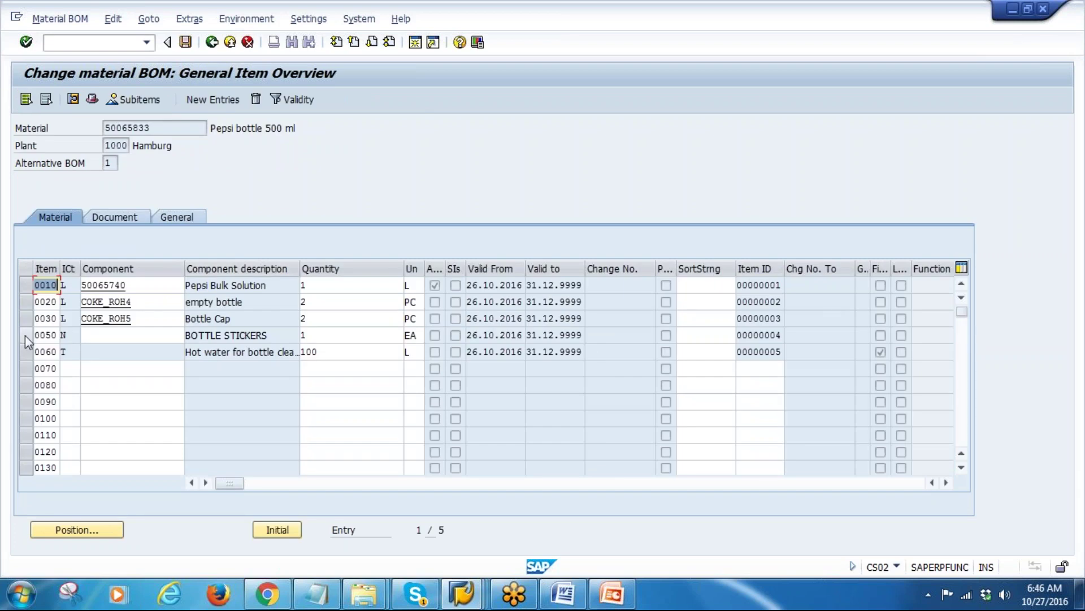
Delete text item 0060, the hot water for bottle cleaning, from alternative 1 and confirm the deletion
left_click(25, 335)
left_click(25, 336)
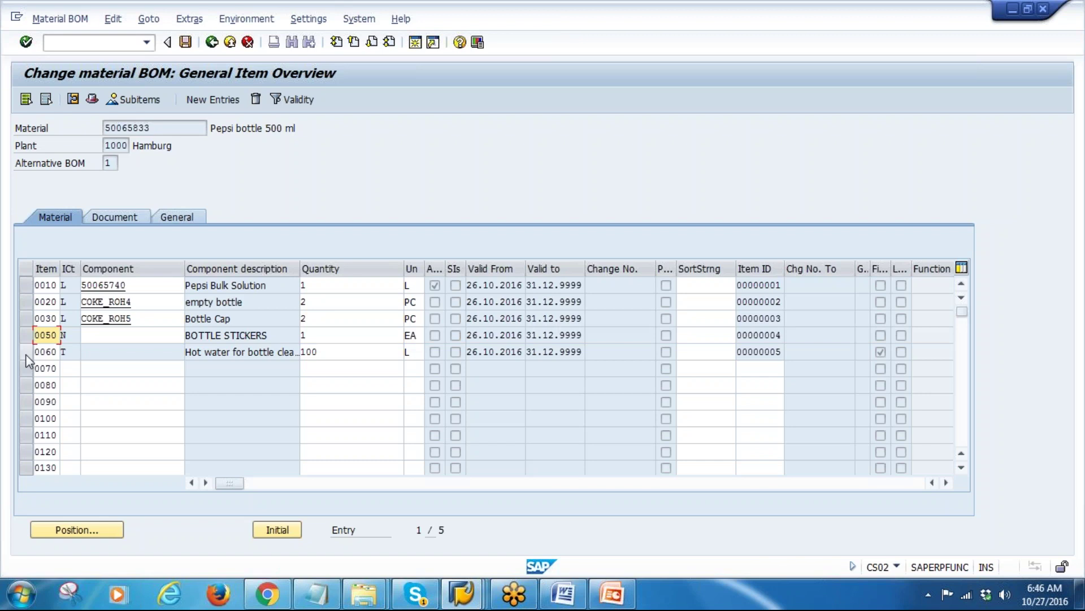
left_click(25, 352)
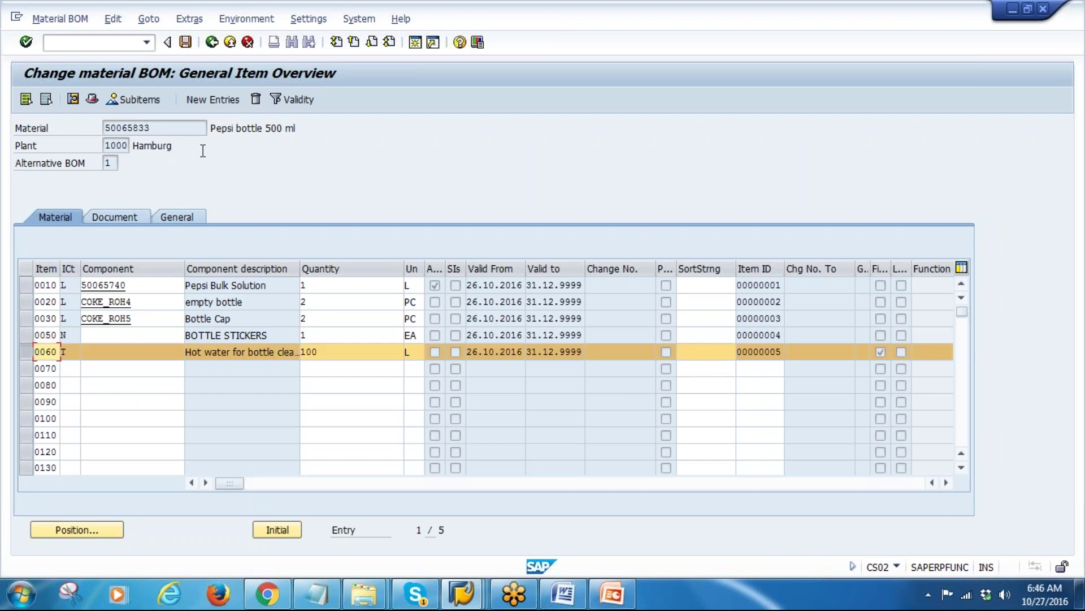
left_click(255, 101)
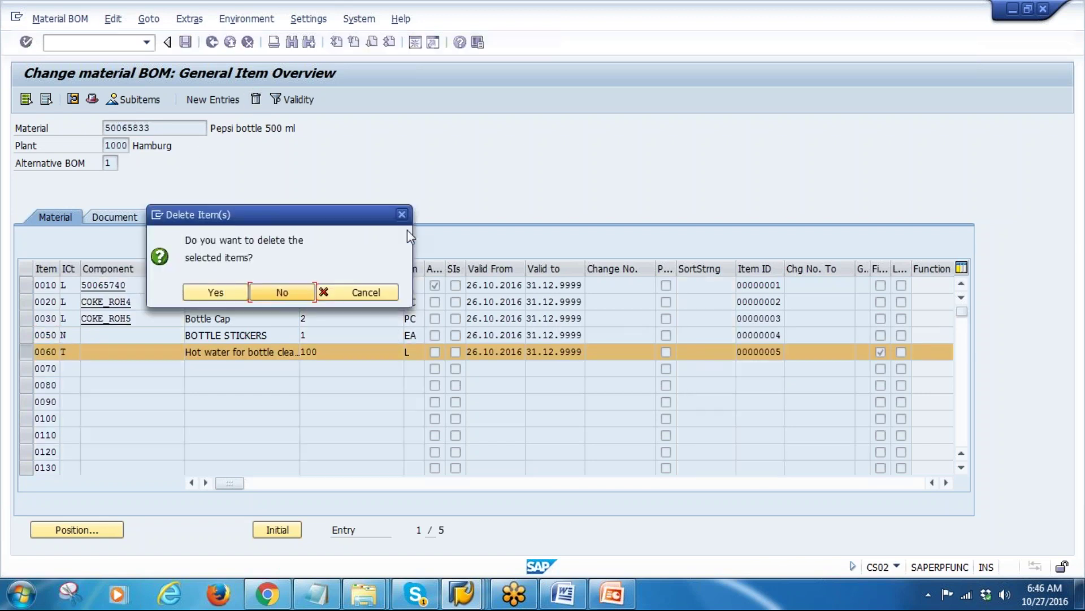
left_click(216, 293)
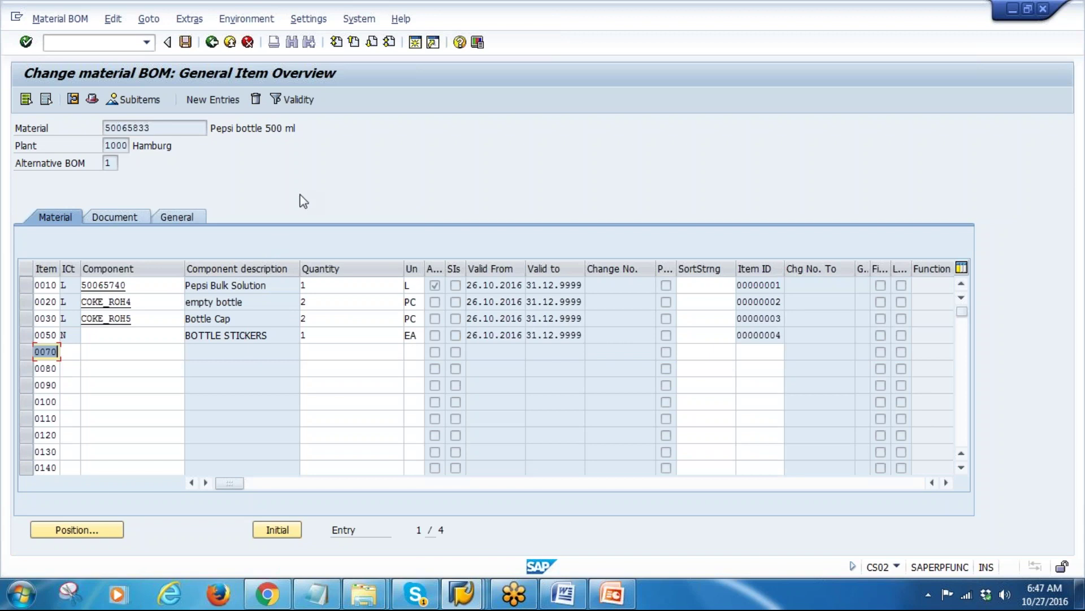
Set the deletion flag in the BOM header of alternative 1 and save the BOM
left_click(92, 99)
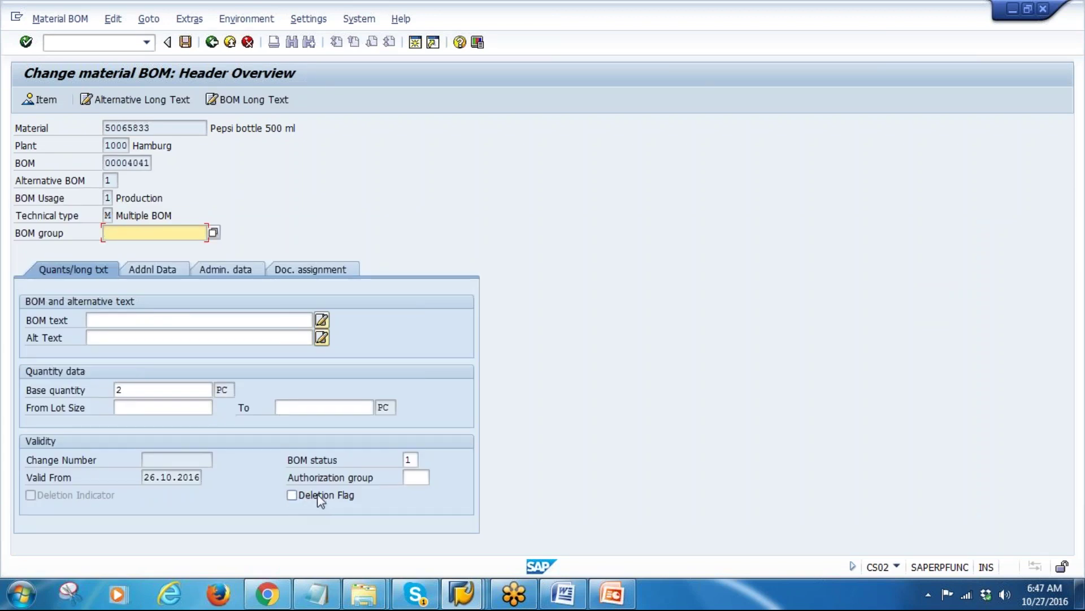
left_click(298, 497)
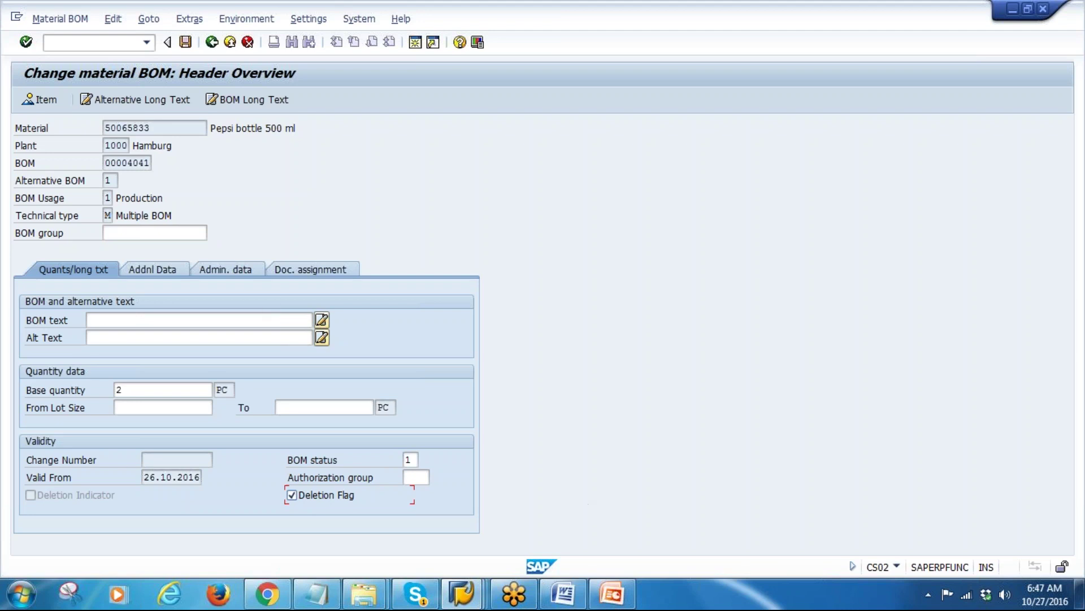
left_click(185, 42)
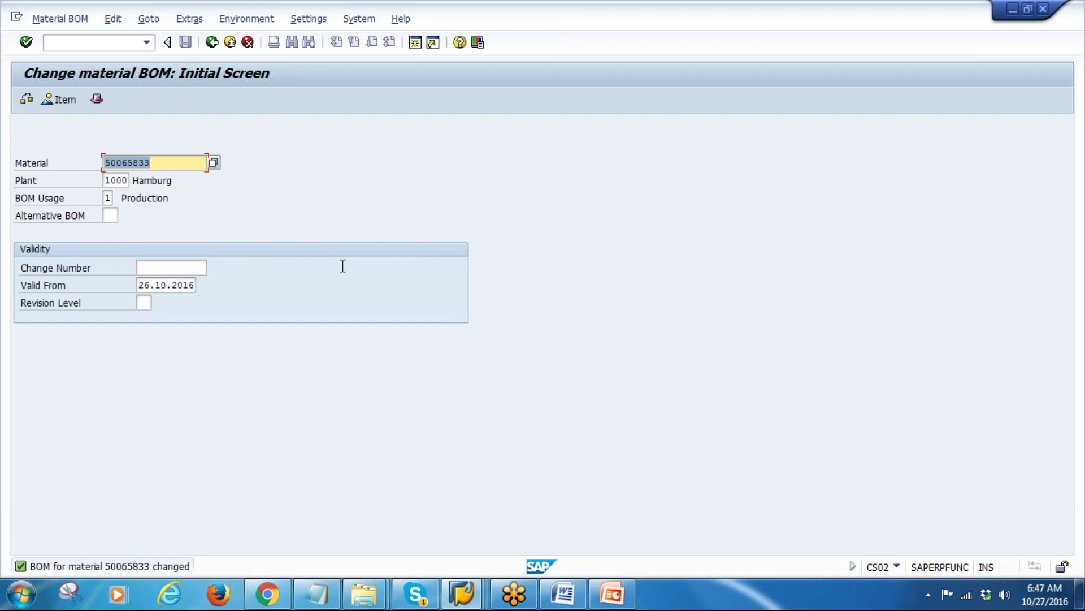
Reopen the BOM header of alternative 1 for material 50065833, clear its deletion flag and save the BOM
key("Return")
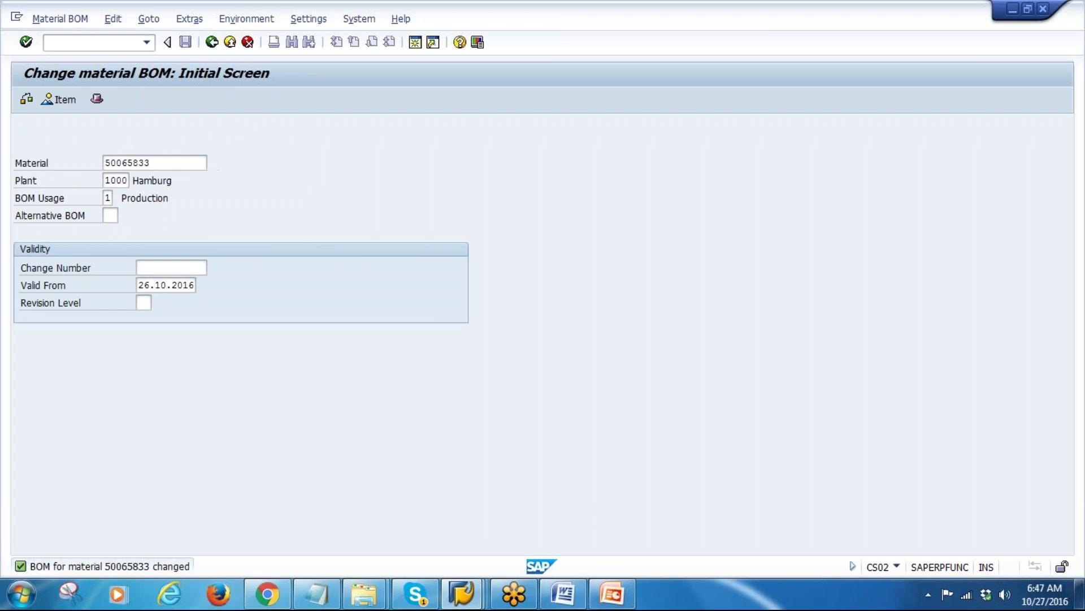
left_click(212, 42)
key("Return")
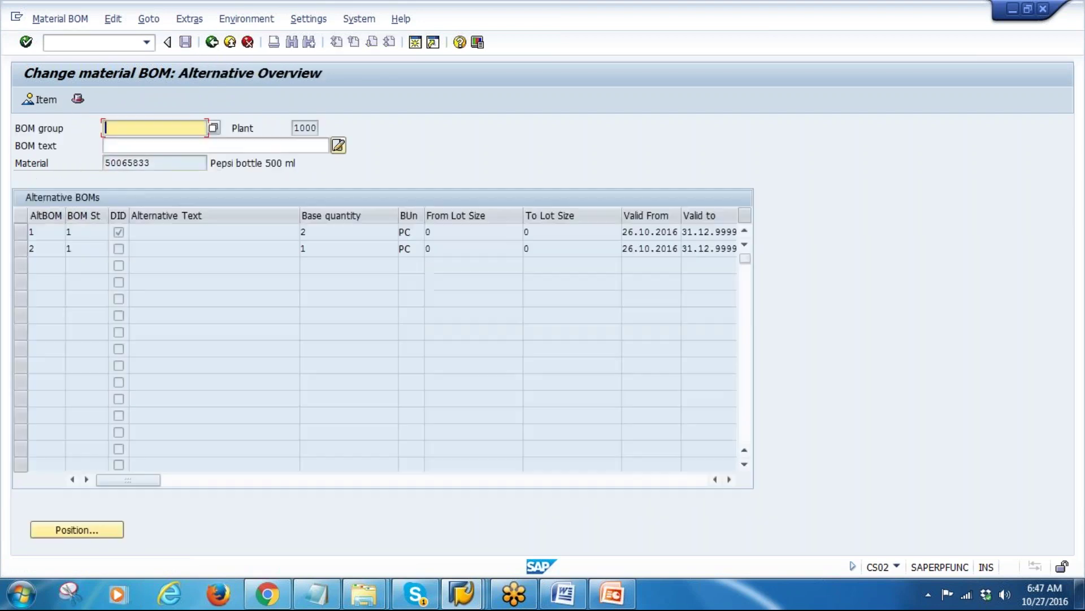
left_click(21, 232)
left_click(78, 99)
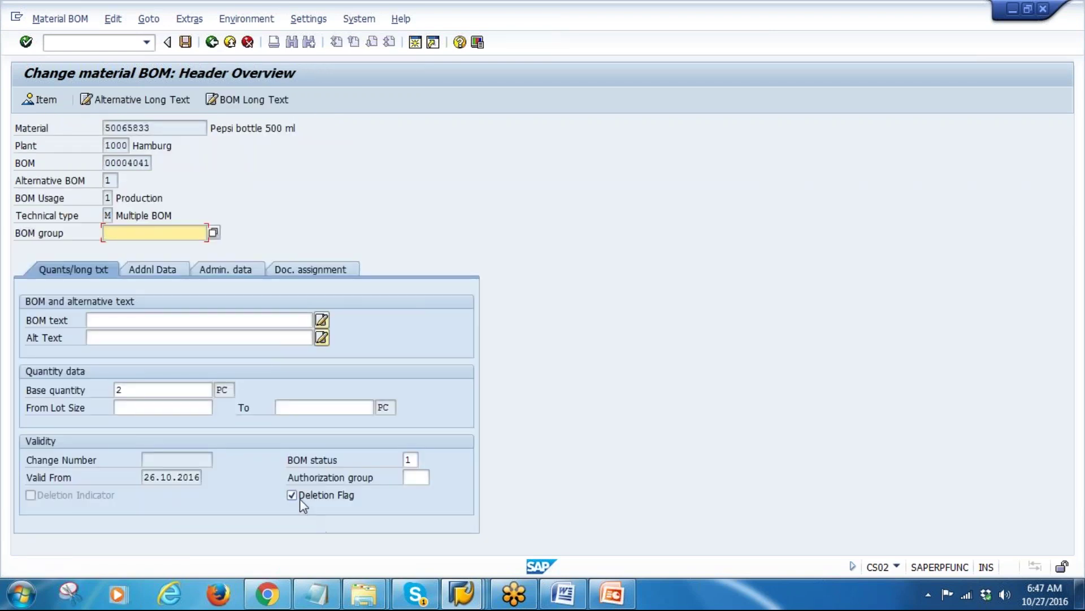
left_click(301, 499)
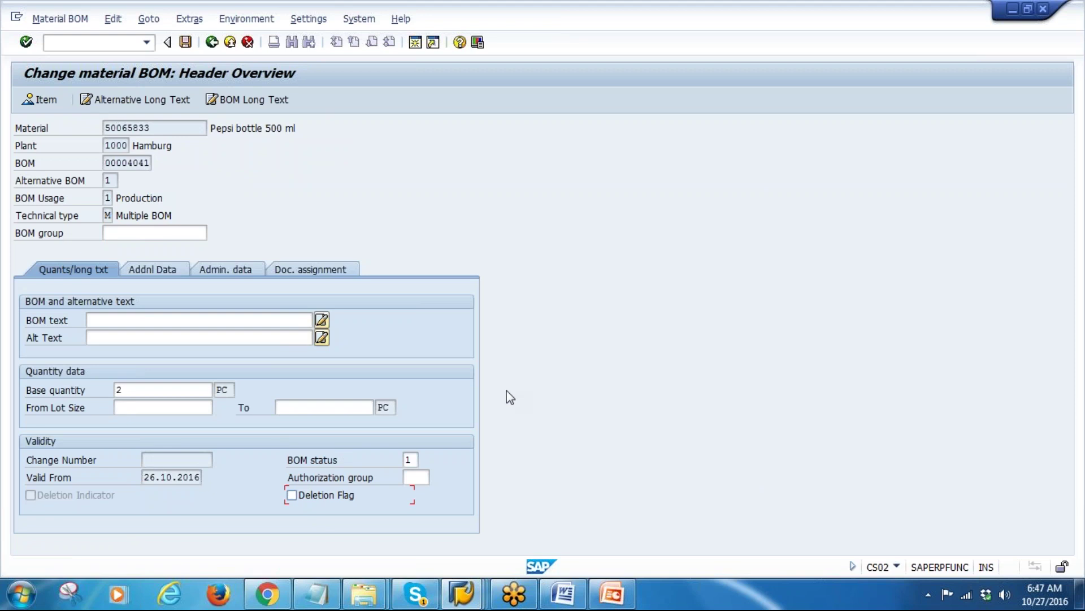
left_click(185, 42)
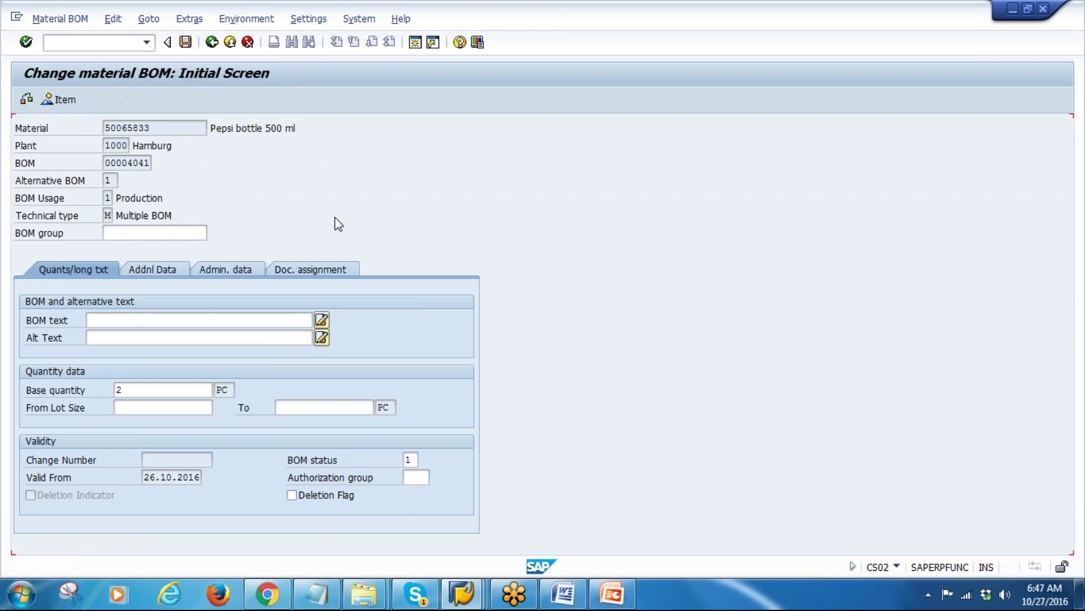
Switch to PowerPoint and show the BOM Reporting slide, number 25
left_click(613, 593)
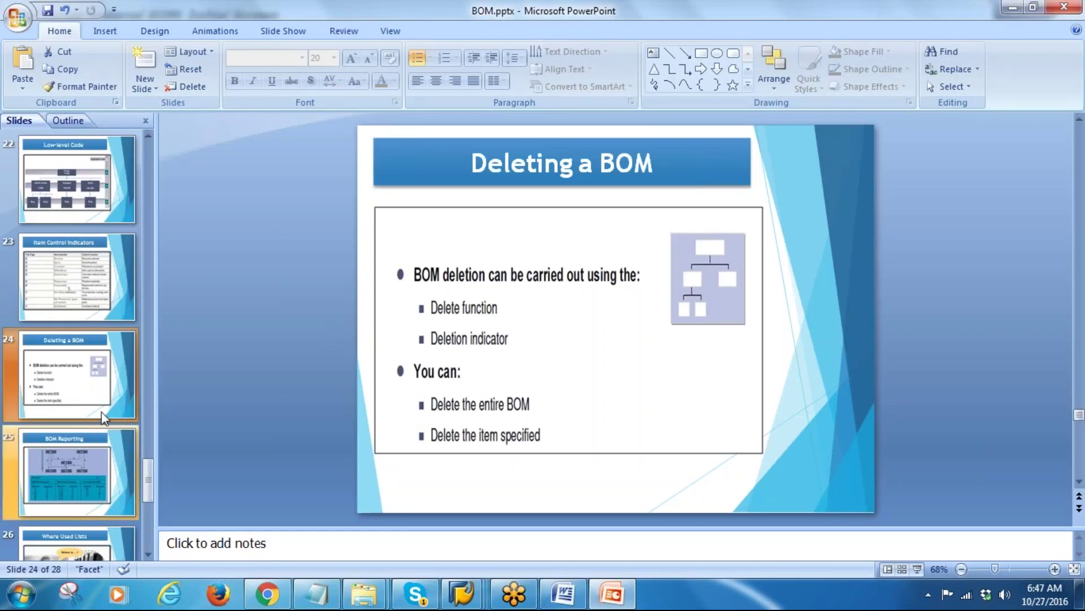
scroll(75, 351, "down", 2)
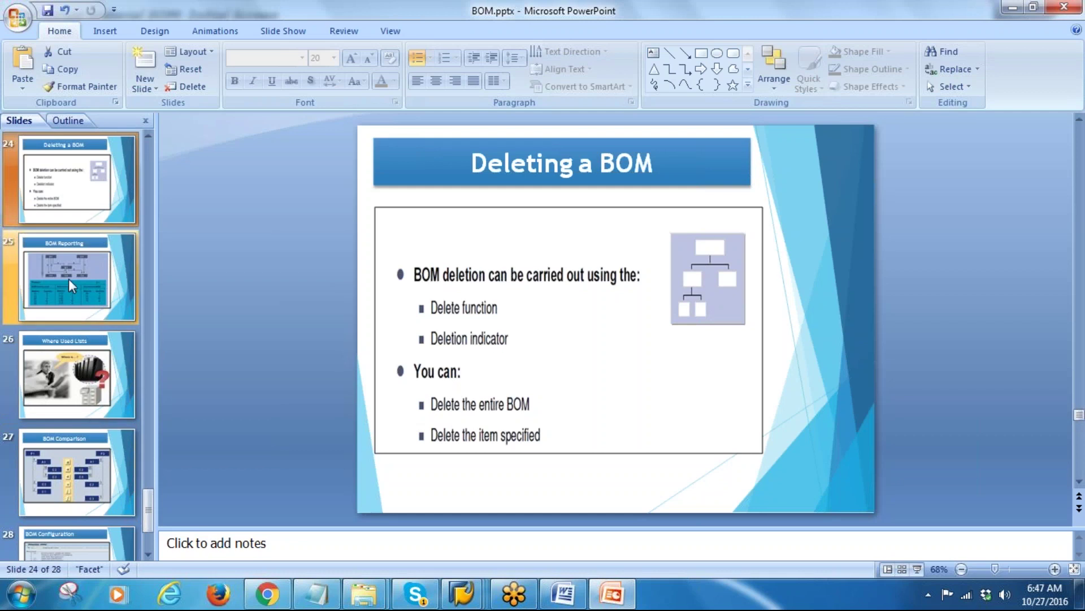
left_click(72, 309)
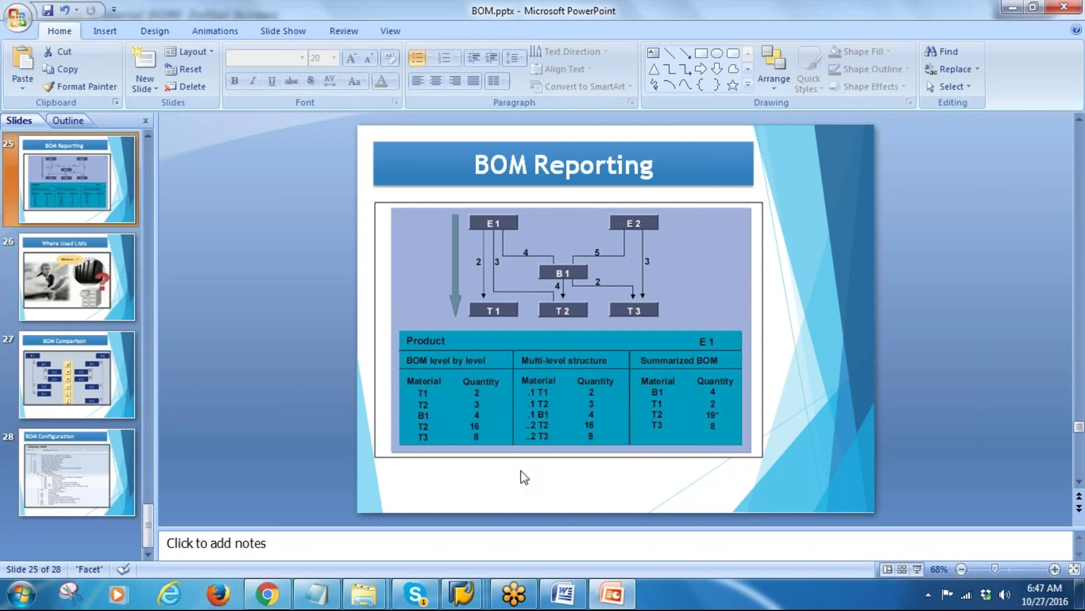
Present the BOM Reporting slide full screen, circle its level-by-level, multi-level and summarized BOM columns, and erase the pen marks
left_click(917, 569)
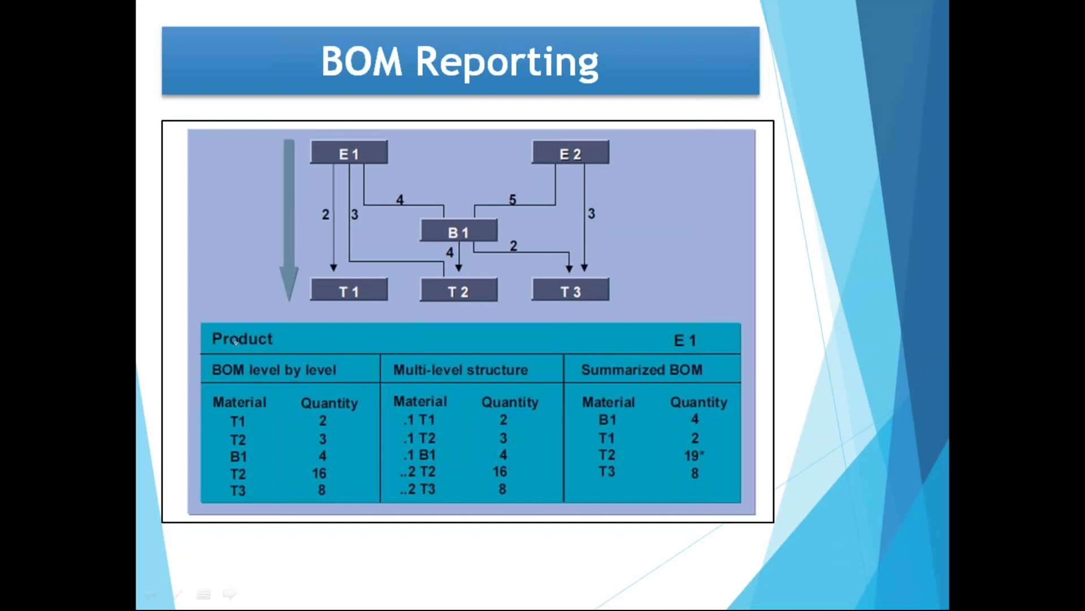
mouse_move(225, 339)
left_mouse_down()
mouse_move(209, 374)
mouse_move(362, 497)
mouse_move(210, 338)
left_mouse_up()
mouse_move(454, 338)
left_mouse_down()
mouse_move(546, 557)
mouse_move(464, 319)
mouse_move(407, 320)
left_mouse_up()
mouse_move(640, 330)
left_mouse_down()
mouse_move(576, 489)
mouse_move(797, 344)
mouse_move(622, 314)
left_mouse_up()
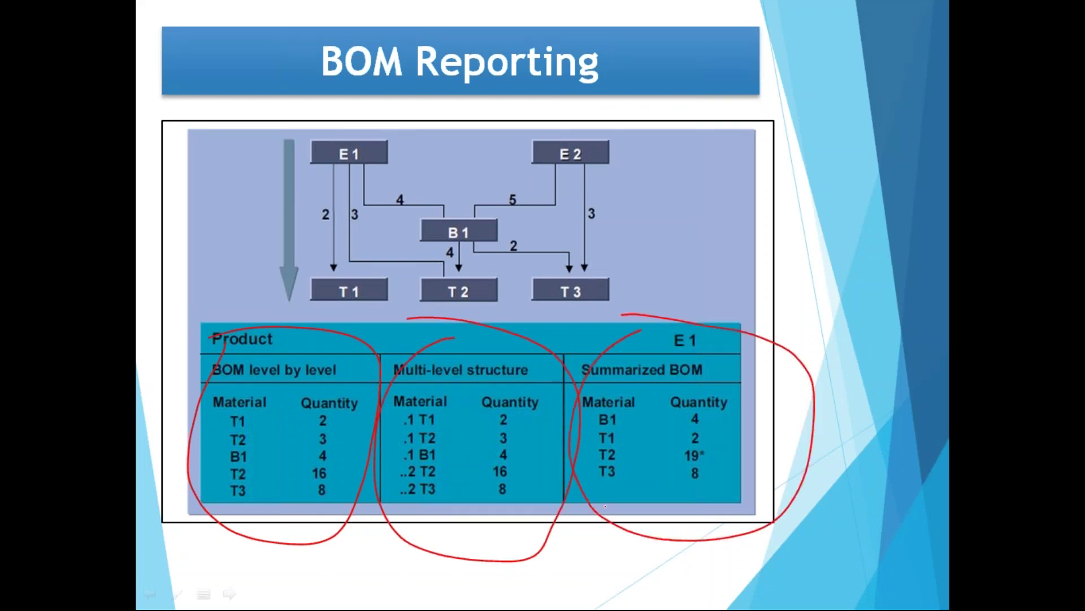
key("e")
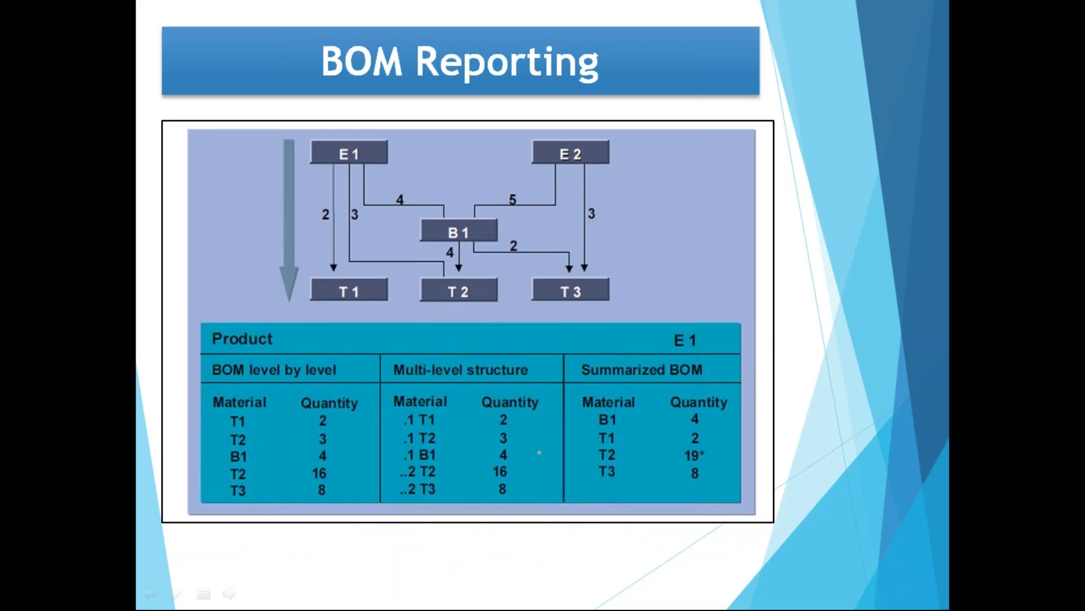
End the slide show, return to the SAP BOM change session, exit to SAP Easy Access and collapse the Bills of Material folder
key("Escape")
mouse_move(462, 593)
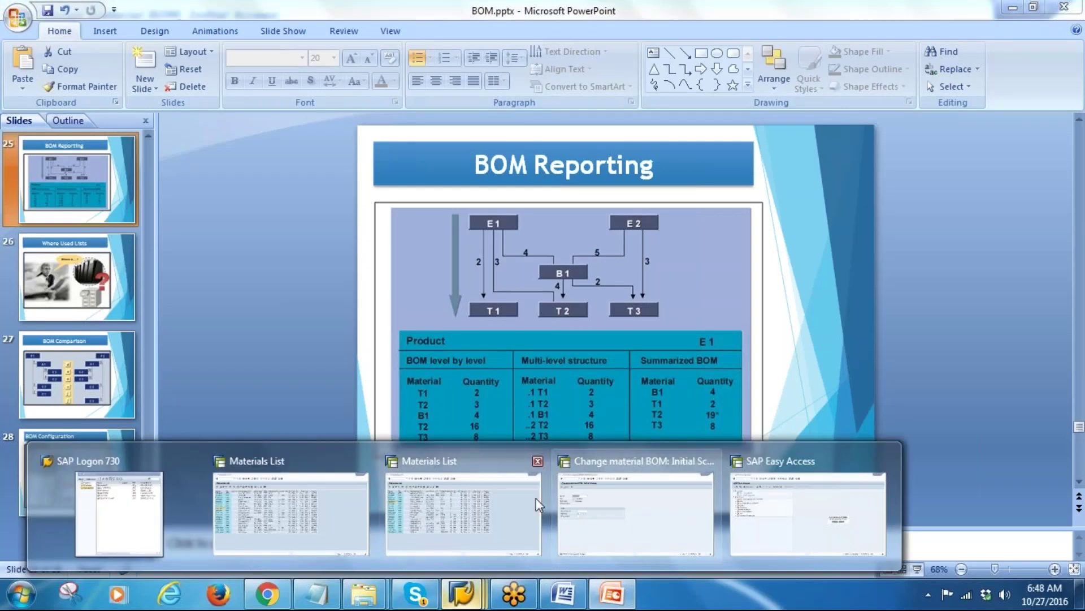
left_click(609, 502)
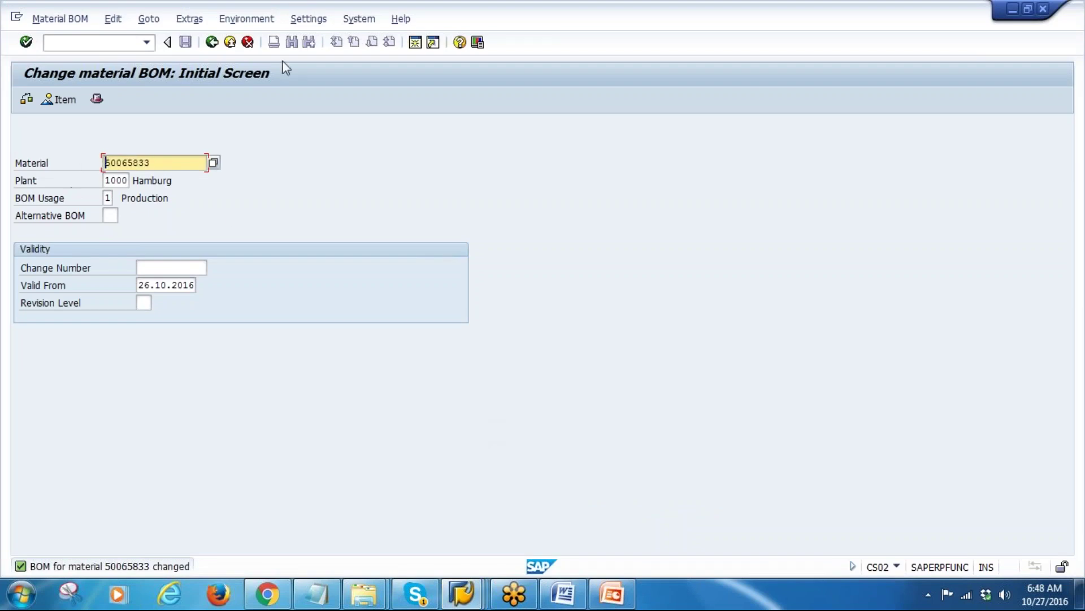
left_click(212, 42)
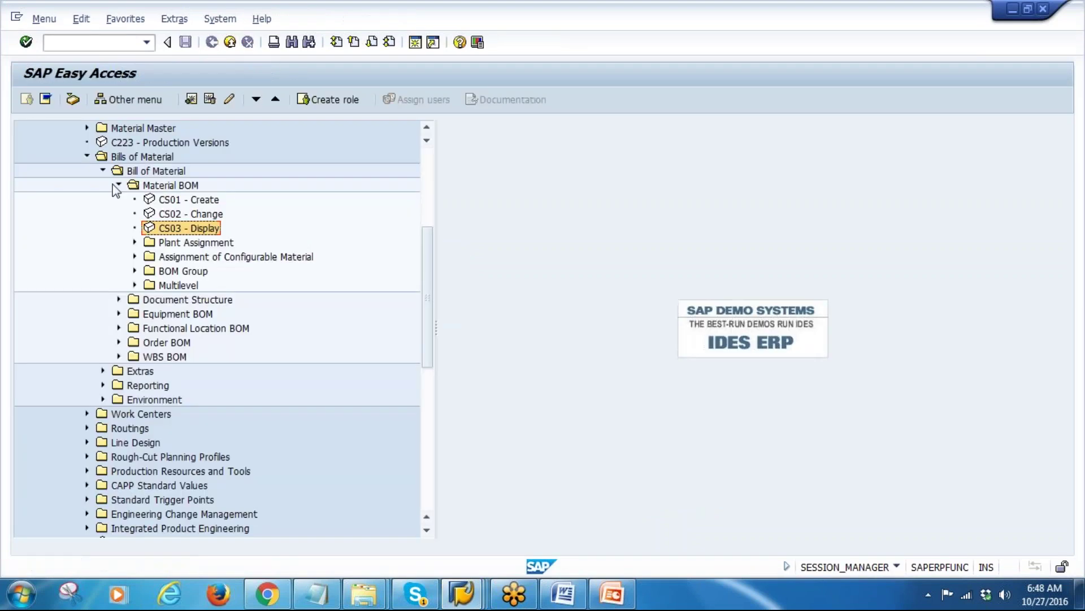
left_click(88, 156)
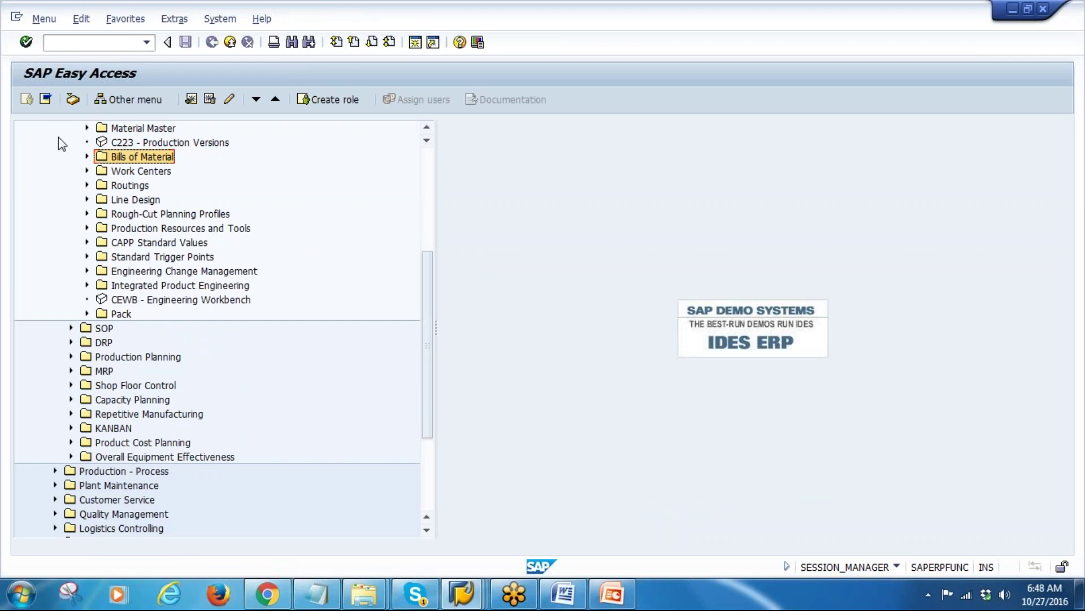
Expand Bills of Material > Reporting > BOM Explosion > Material BOM and open CS11 - BOM Level by Level
left_click(87, 157)
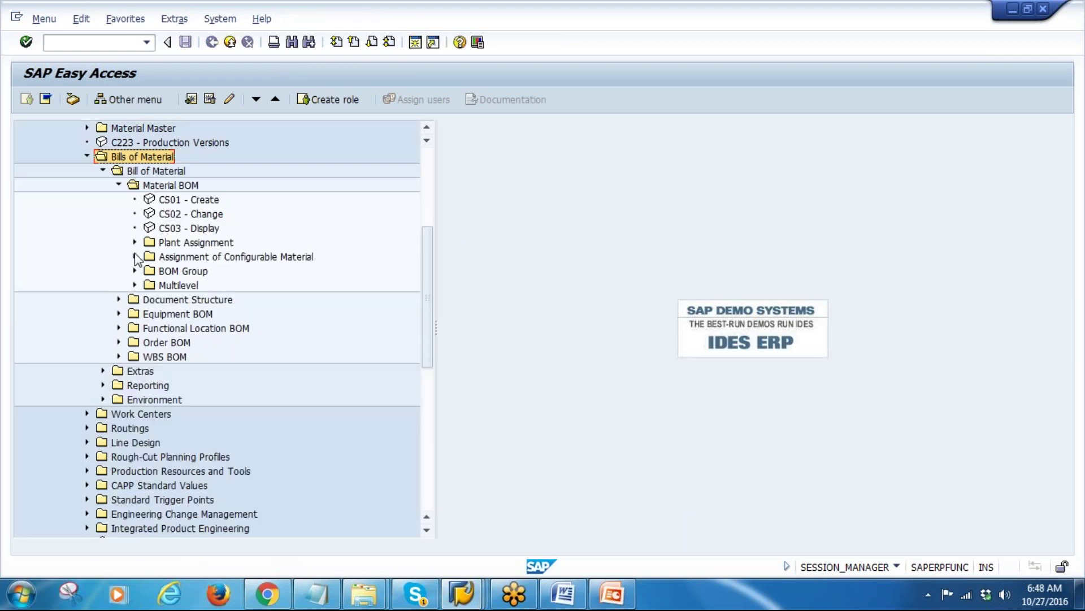
left_click(118, 186)
left_click(103, 171)
left_click(103, 200)
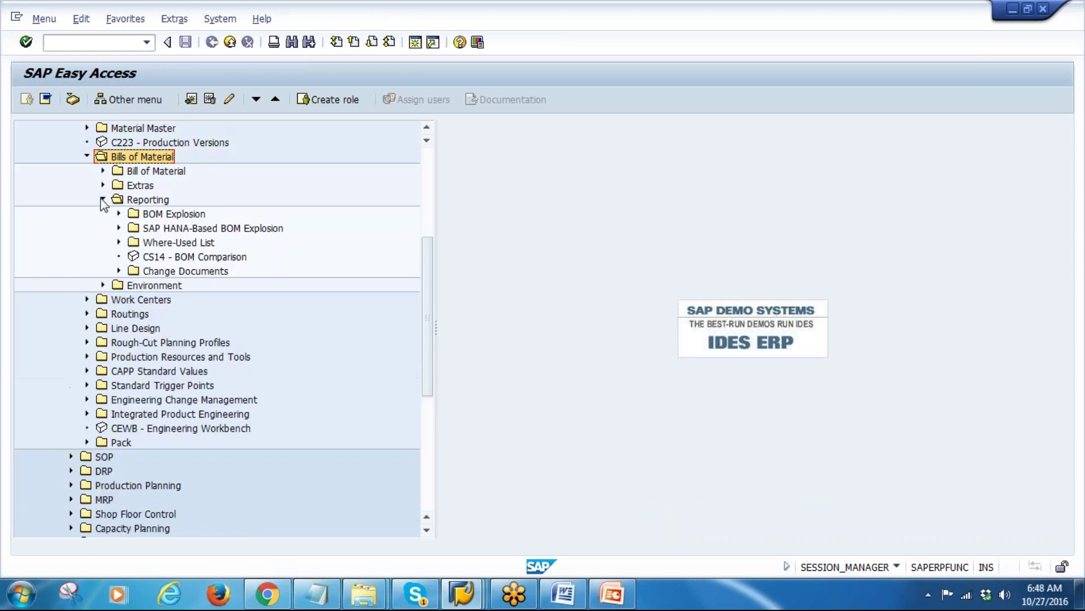
left_click(119, 214)
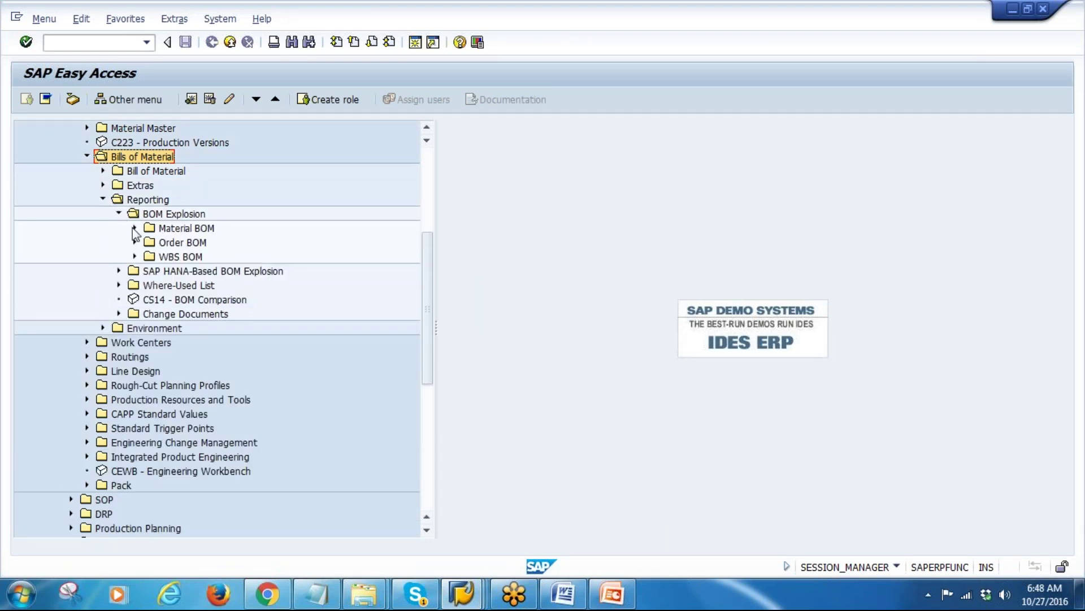
left_click(134, 228)
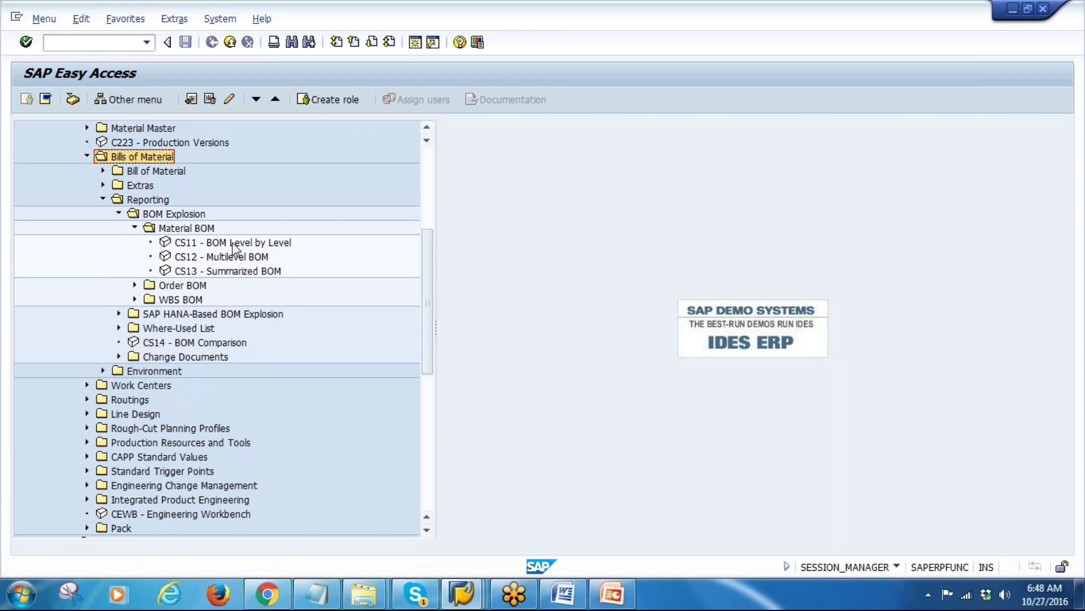
double_click(187, 244)
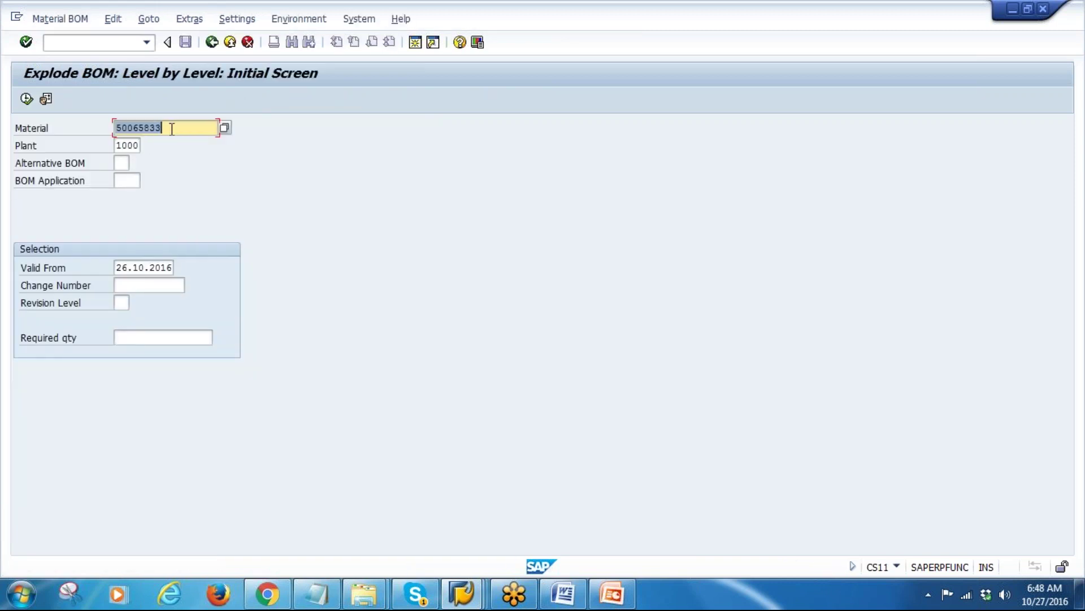
Run the level-by-level explosion for material 50065833 in plant 1000 with alternative BOM 01 and BOM application PP01 (Production - general)
key("Tab")
left_click(121, 164)
type("0")
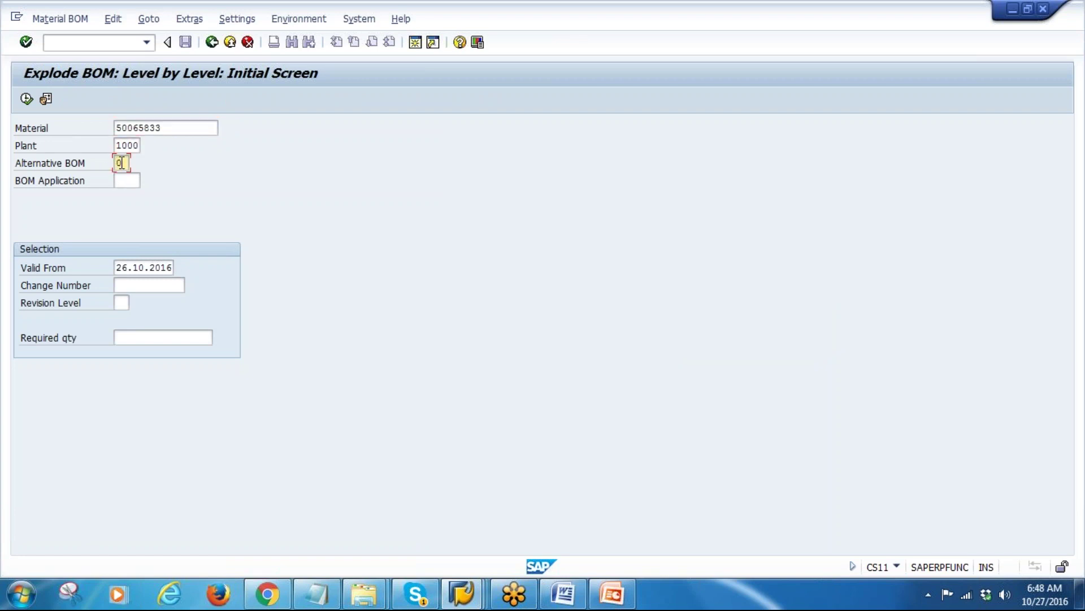
type("1")
key("Tab")
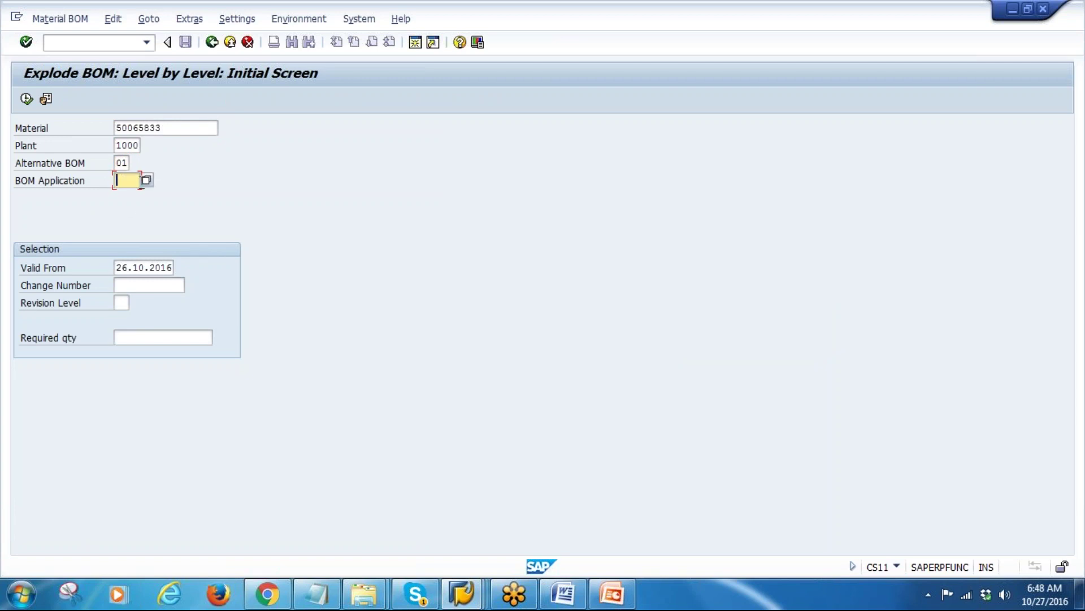
left_click(146, 180)
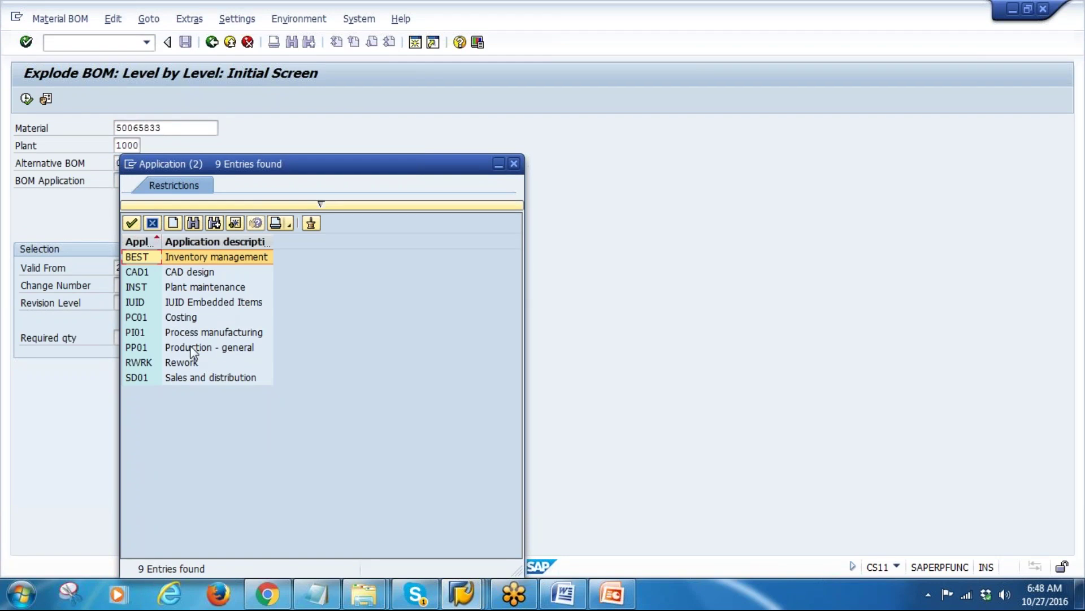
double_click(197, 348)
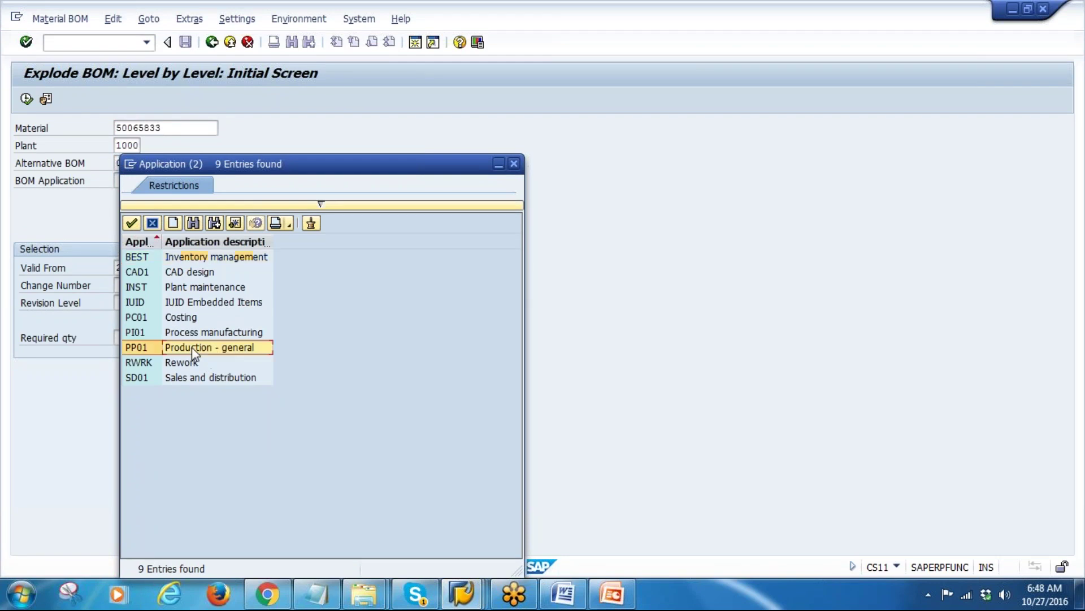
left_click(25, 98)
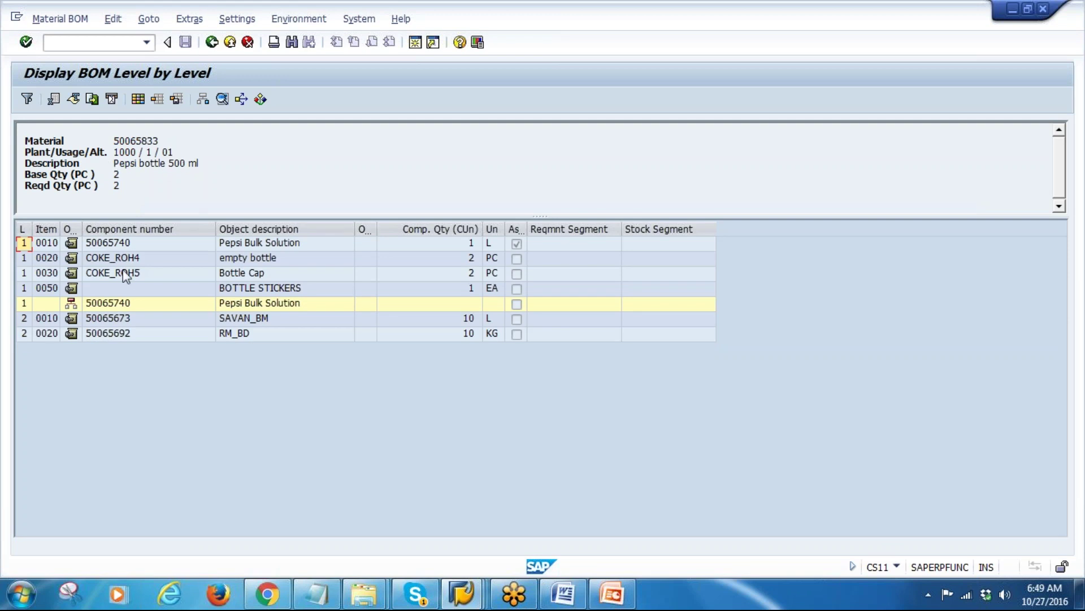
Examine the level 1 components and the level 2 components beneath Pepsi Bulk Solution in the level-by-level BOM list
left_click(261, 246)
key("Down")
key("Down")
key("Down")
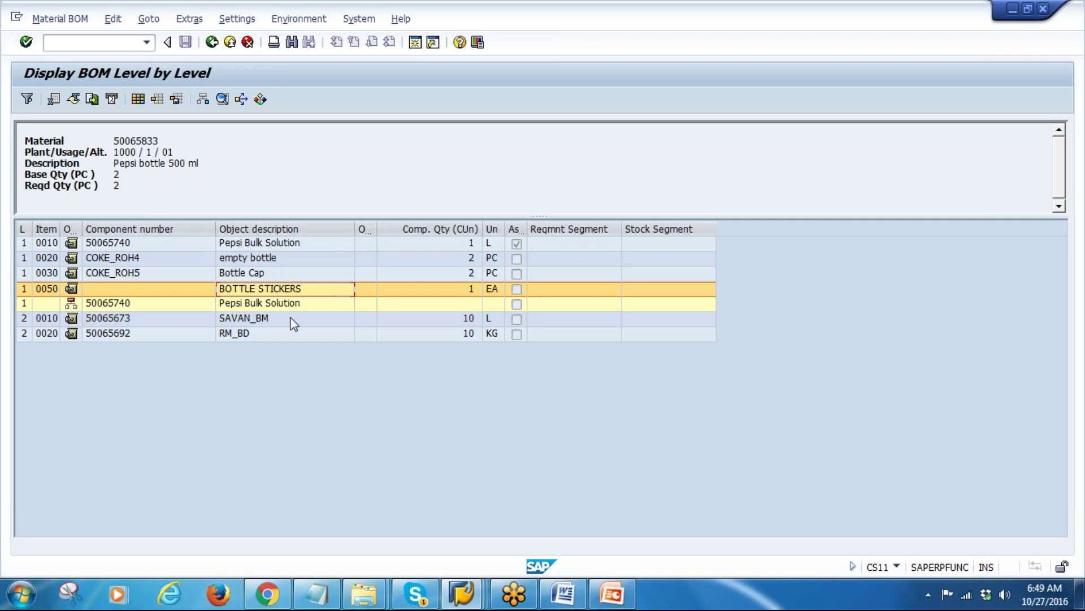
key("Down")
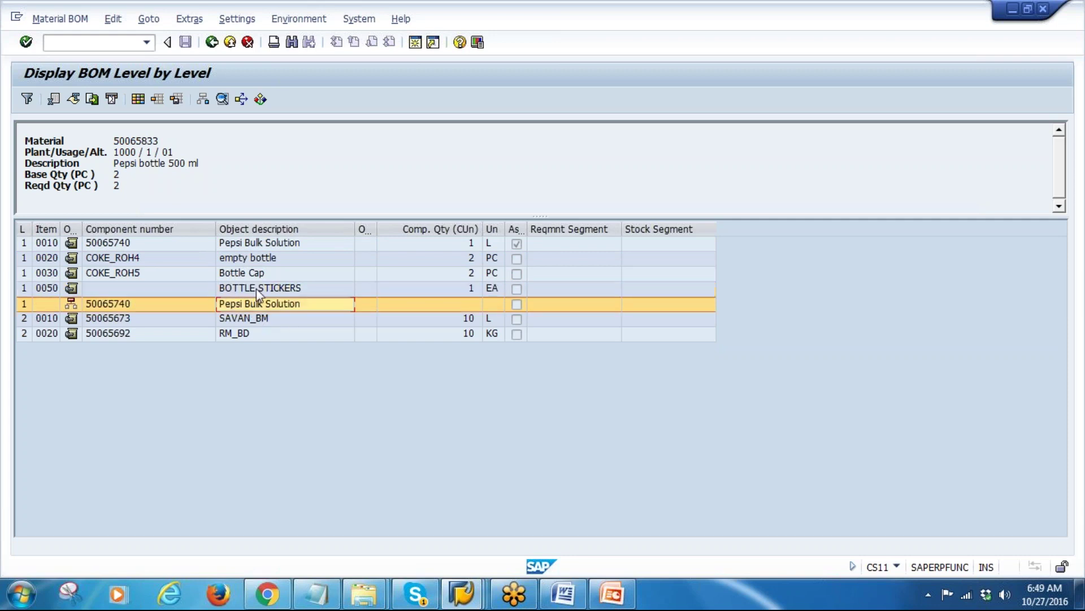
left_click(267, 245)
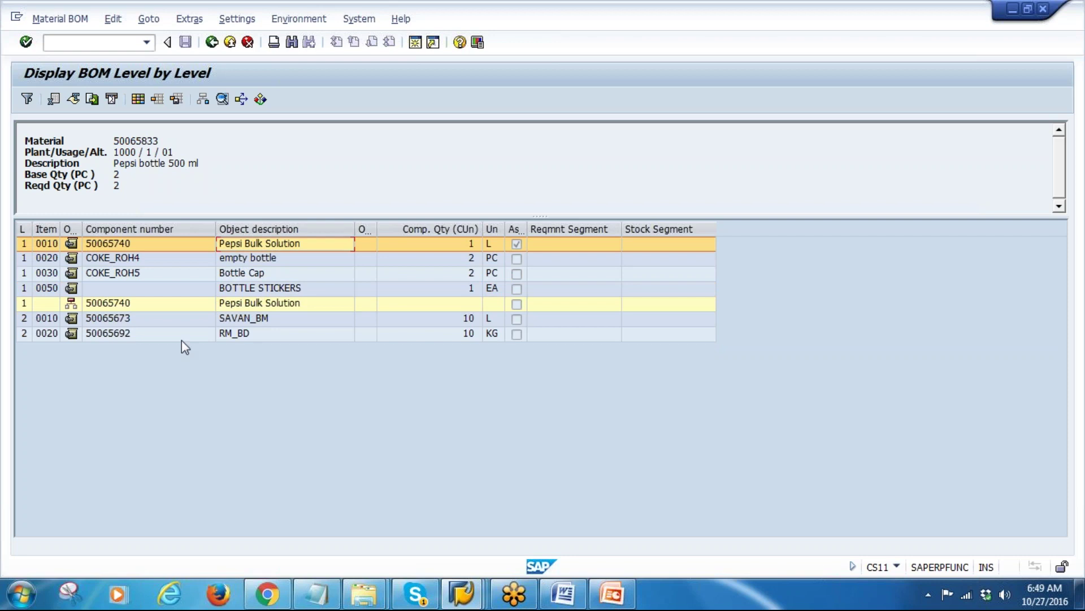
left_click(246, 321)
left_click(252, 334)
left_click(253, 321)
key("Down")
left_click(261, 322)
left_click(253, 334)
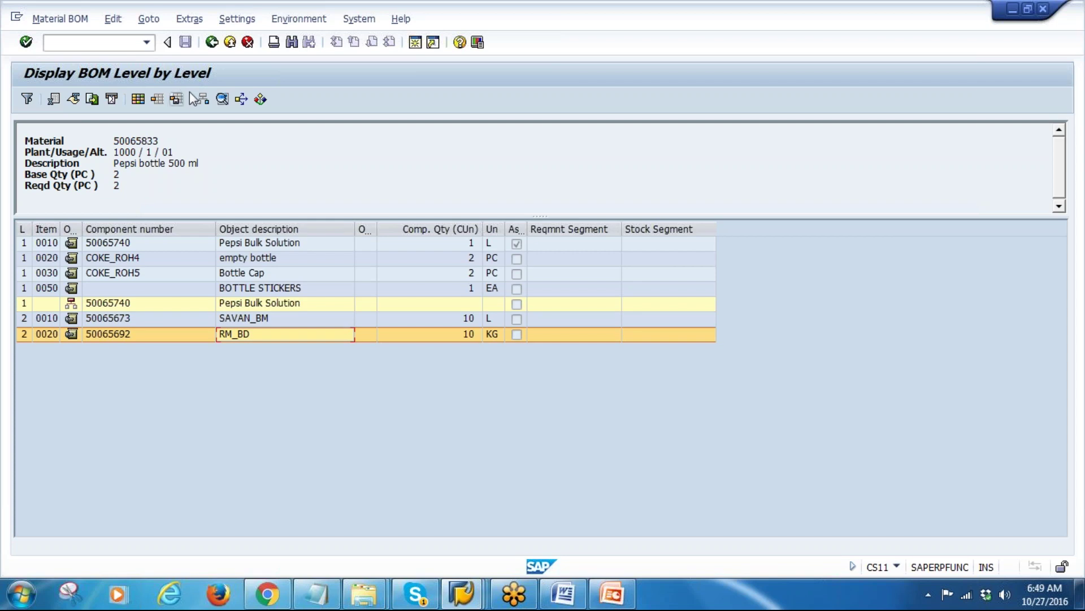
Exit the level-by-level report, open CS12 - Multilevel BOM and run it for alternative BOM 01
left_click(212, 43)
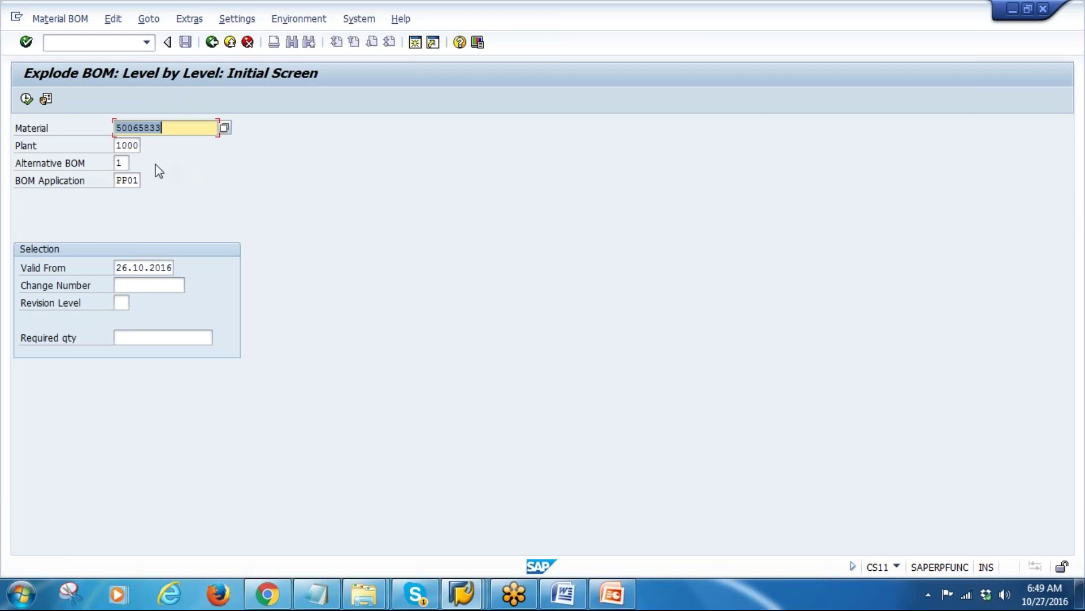
left_click(212, 42)
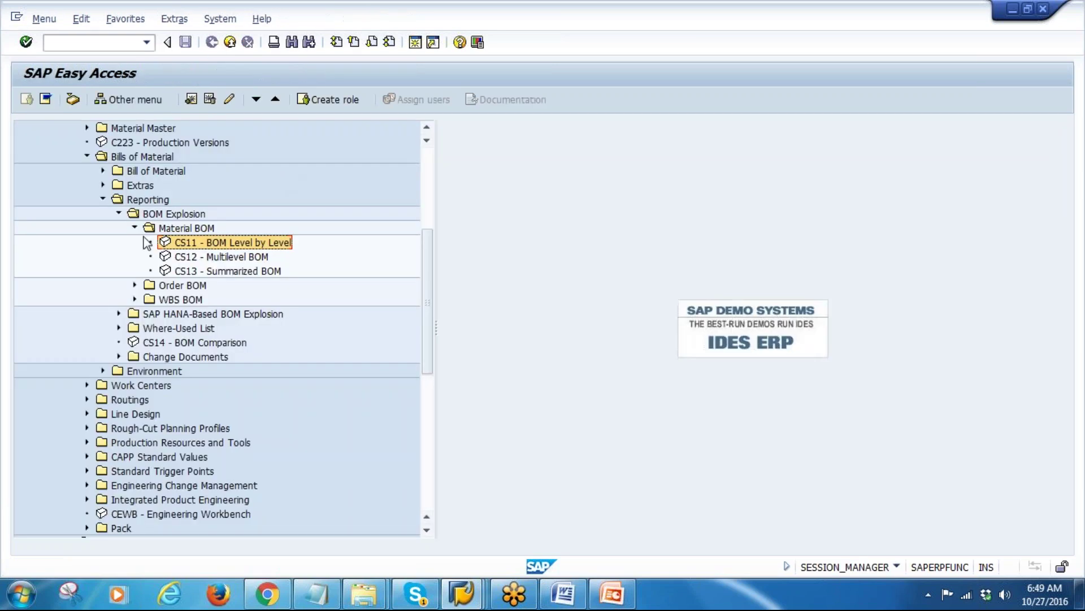
double_click(226, 257)
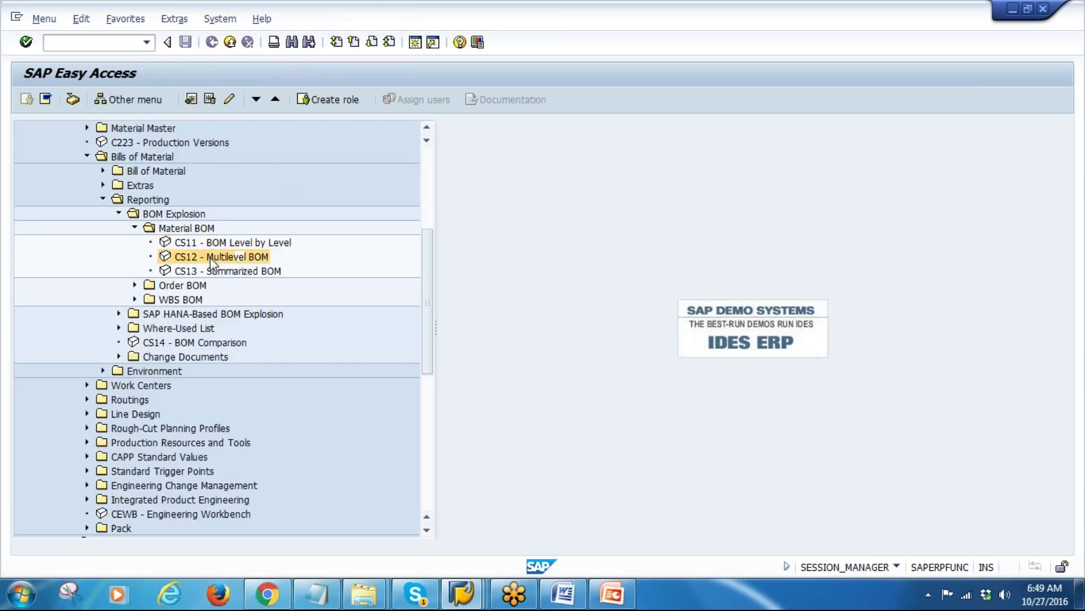
left_click(121, 163)
type("01")
left_click(26, 100)
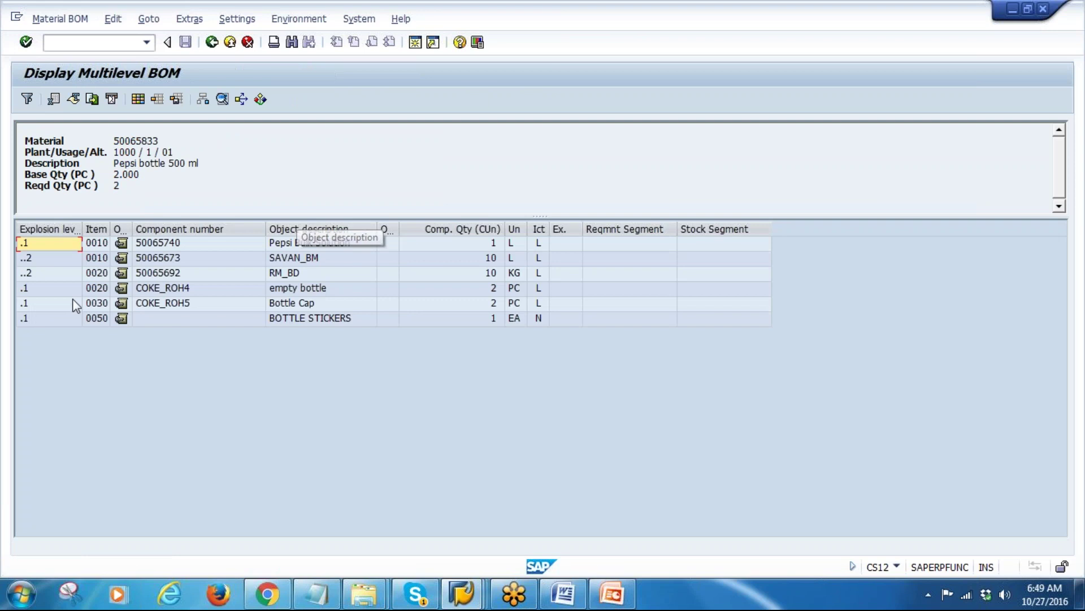
Examine the explosion levels and the order of components in the multilevel BOM list
left_click(293, 247)
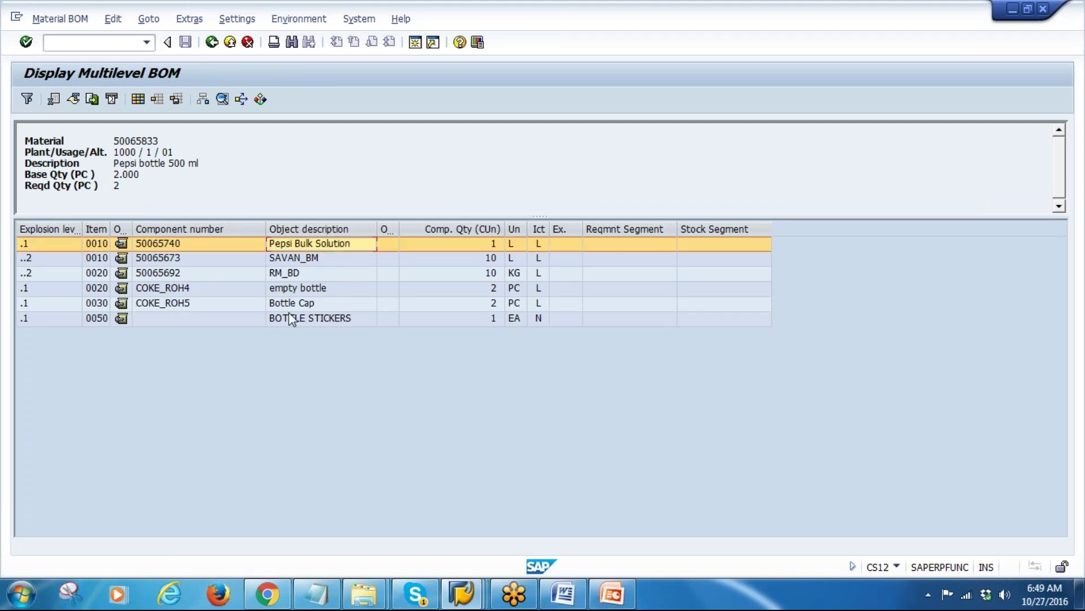
left_click(28, 260)
left_click(29, 273)
left_click(28, 260)
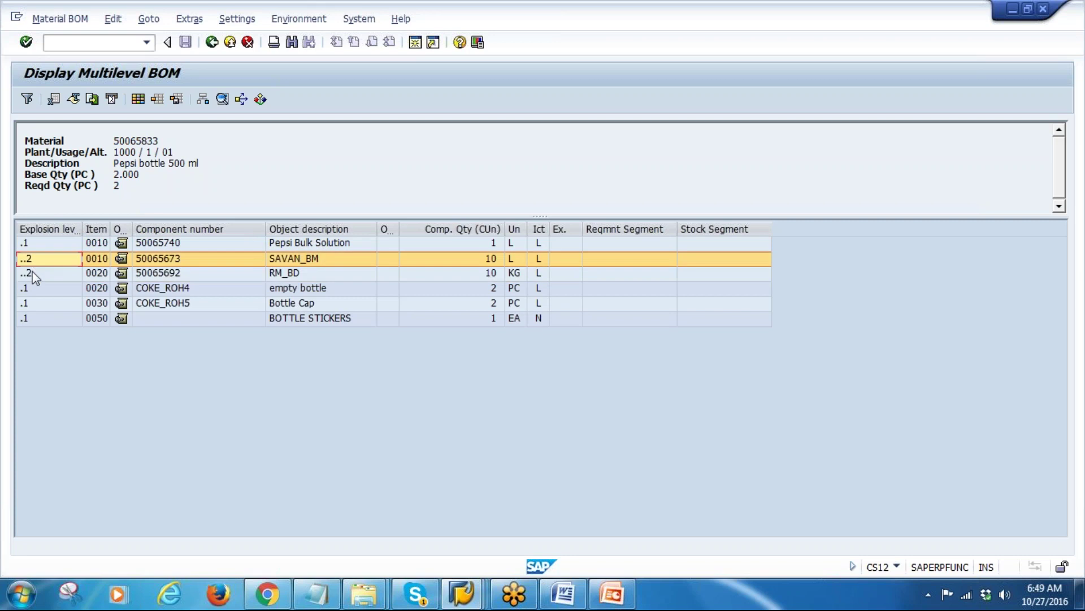
left_click(29, 273)
left_click(189, 291)
left_click(187, 303)
left_click(260, 319)
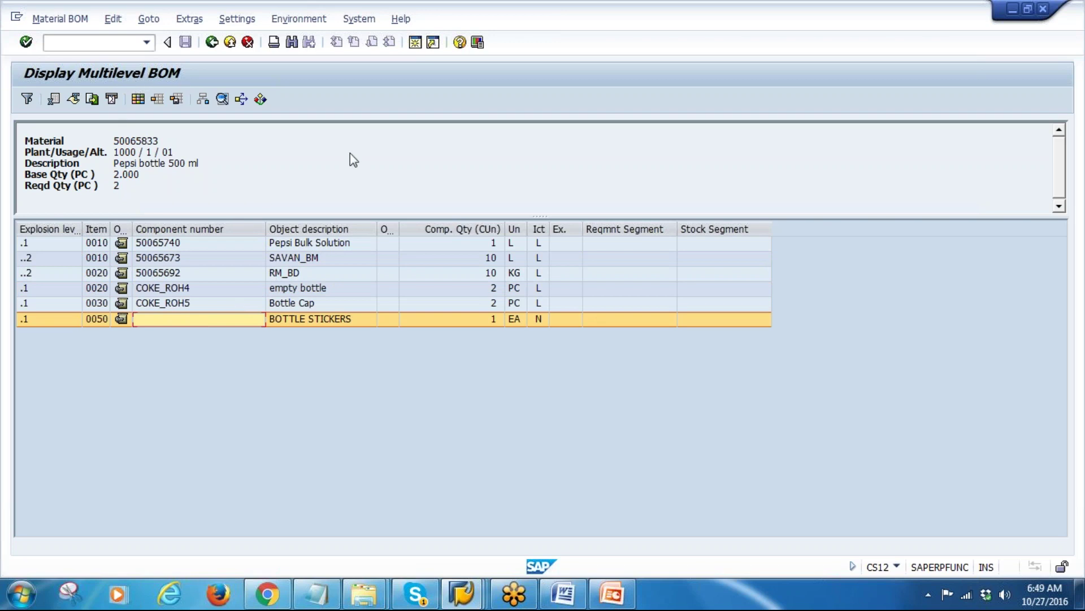
Leave the multilevel list and consult the BOM Reporting slide in PowerPoint before returning to SAP
left_click(212, 42)
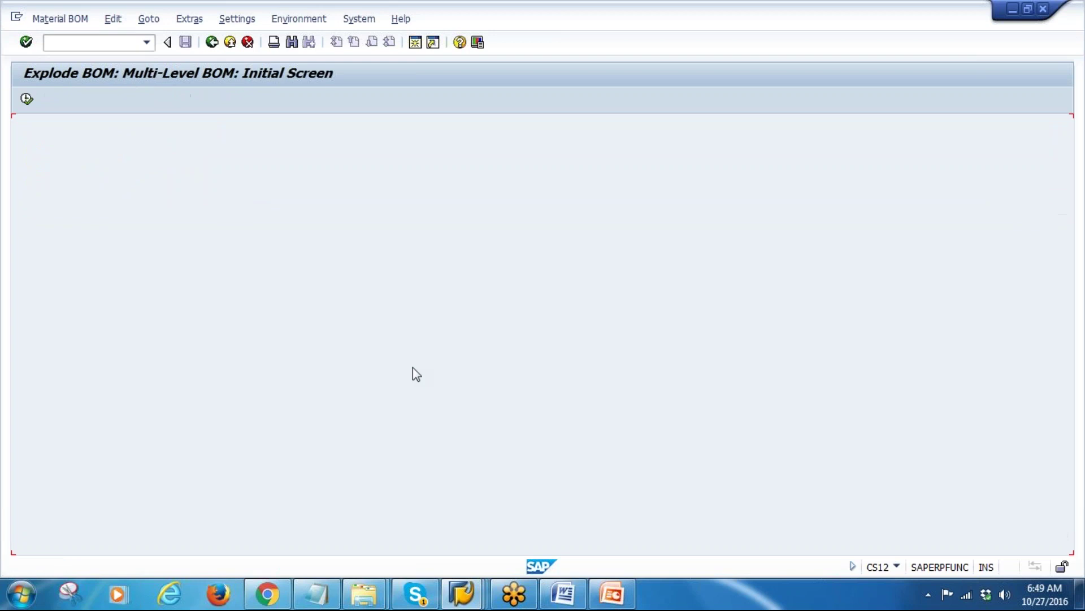
left_click(605, 601)
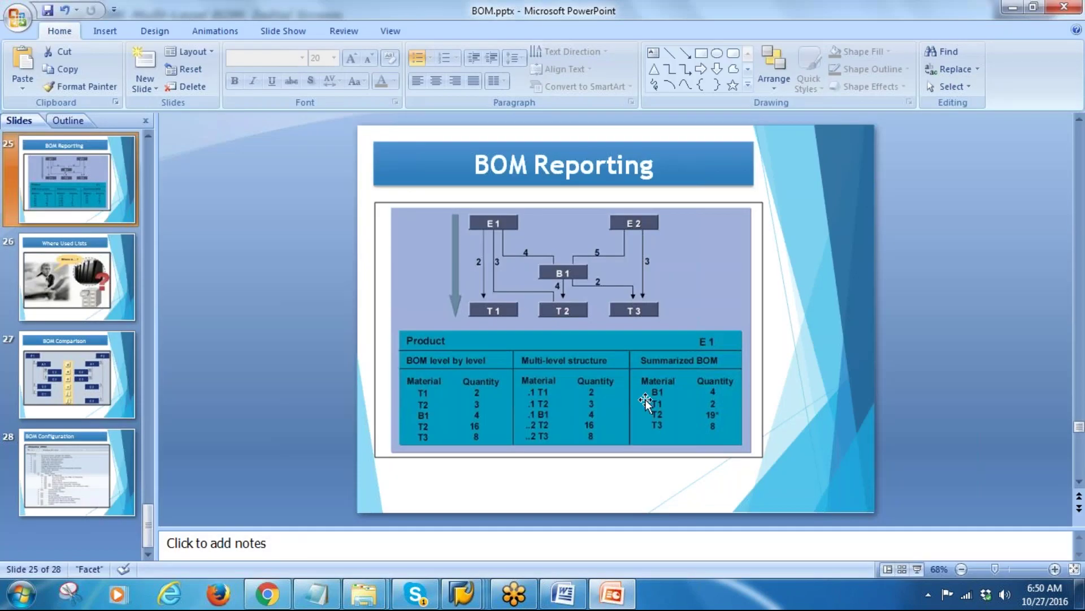
key("alt+Tab")
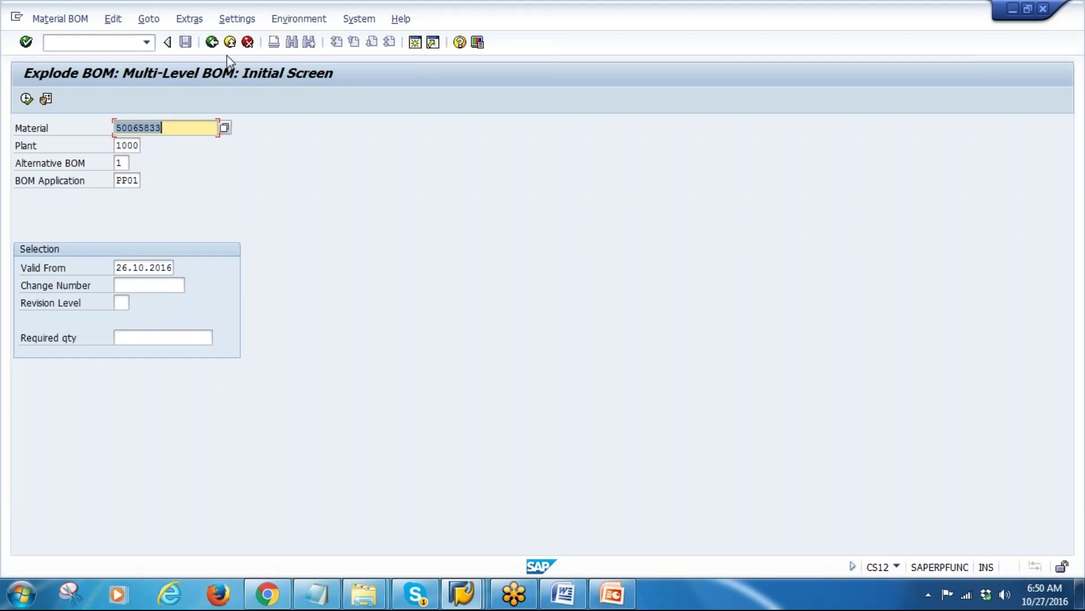
Exit the multilevel report, open CS13 - Summarized BOM and run it for alternative BOM 01
left_click(213, 43)
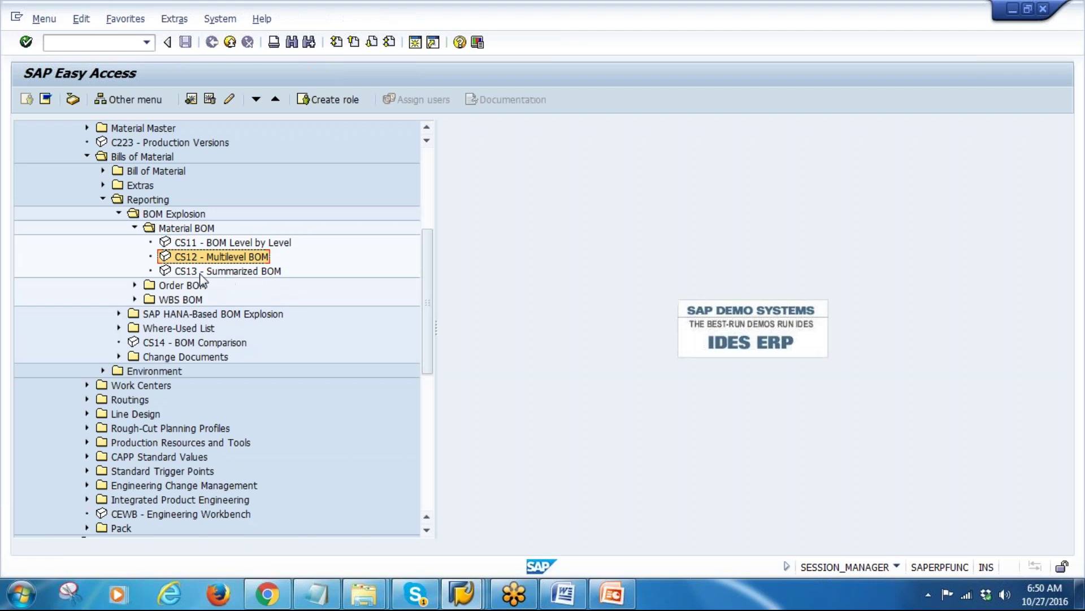
double_click(239, 271)
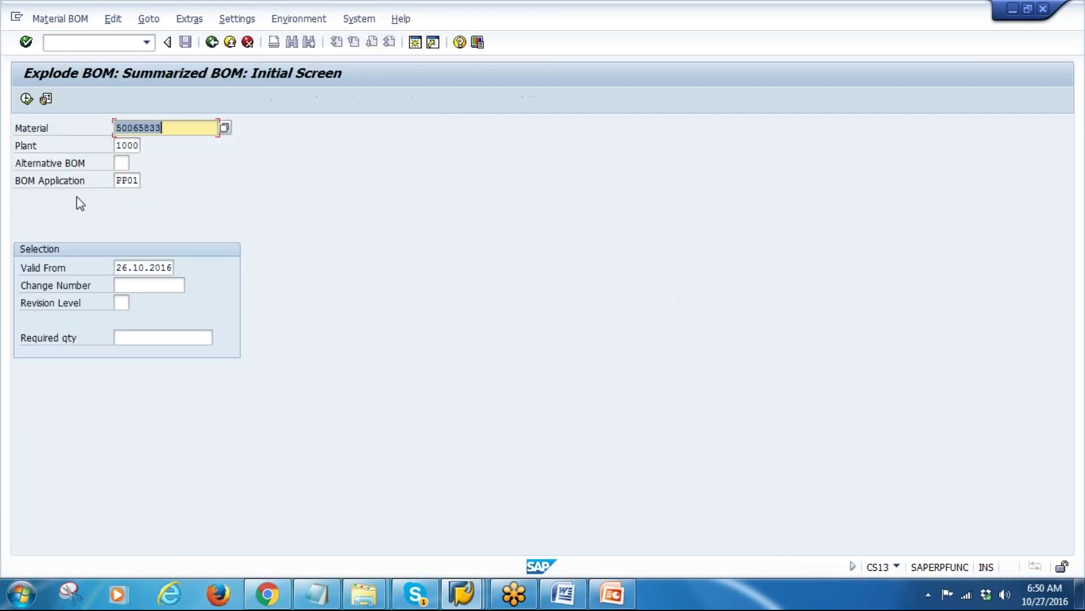
left_click(122, 162)
type("01")
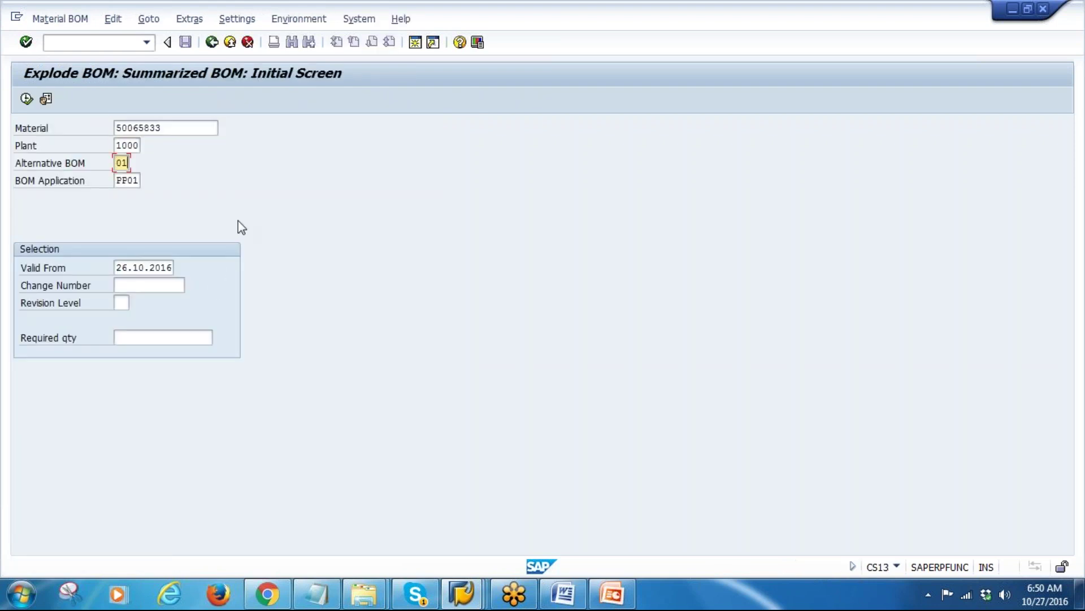
left_click(27, 99)
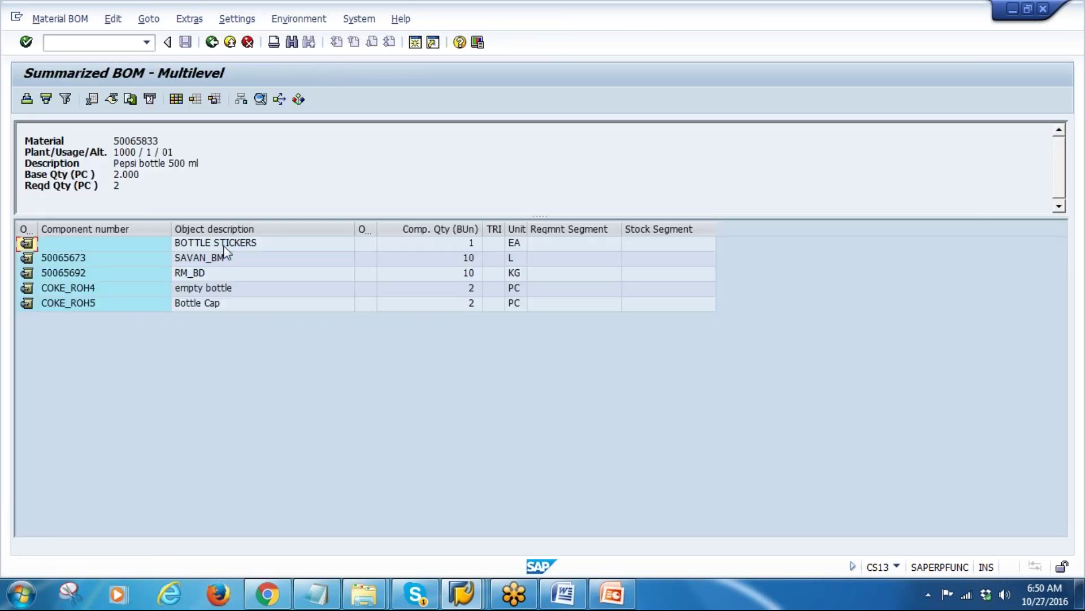
Examine the components listed in the summarized BOM, from Bottle Cap to SAVAN_BM
left_click(197, 303)
left_click(201, 287)
left_click(203, 273)
left_click(215, 257)
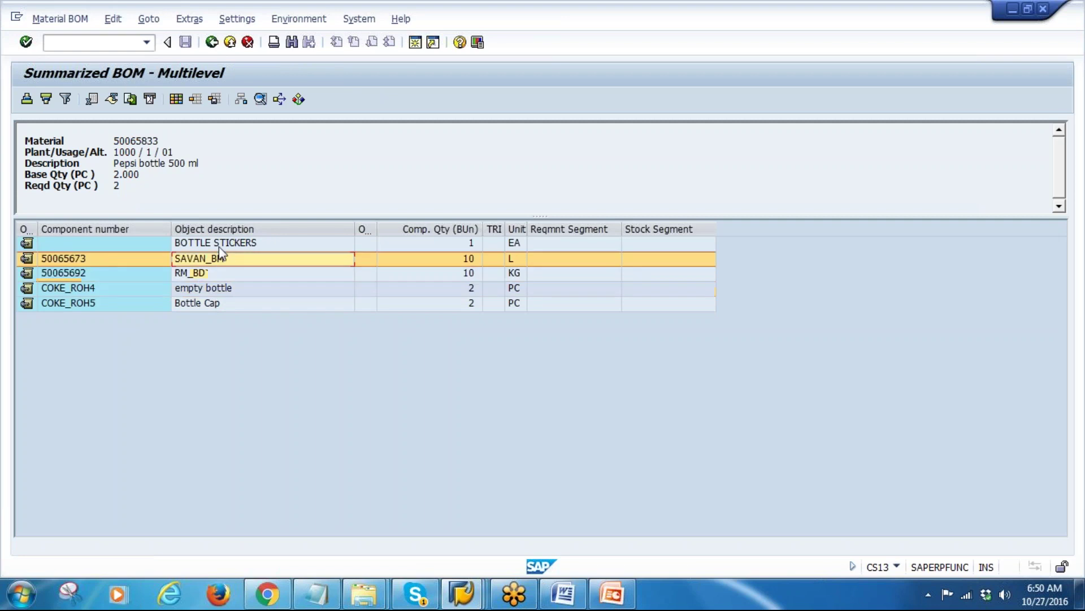
left_click(207, 274)
left_click(219, 288)
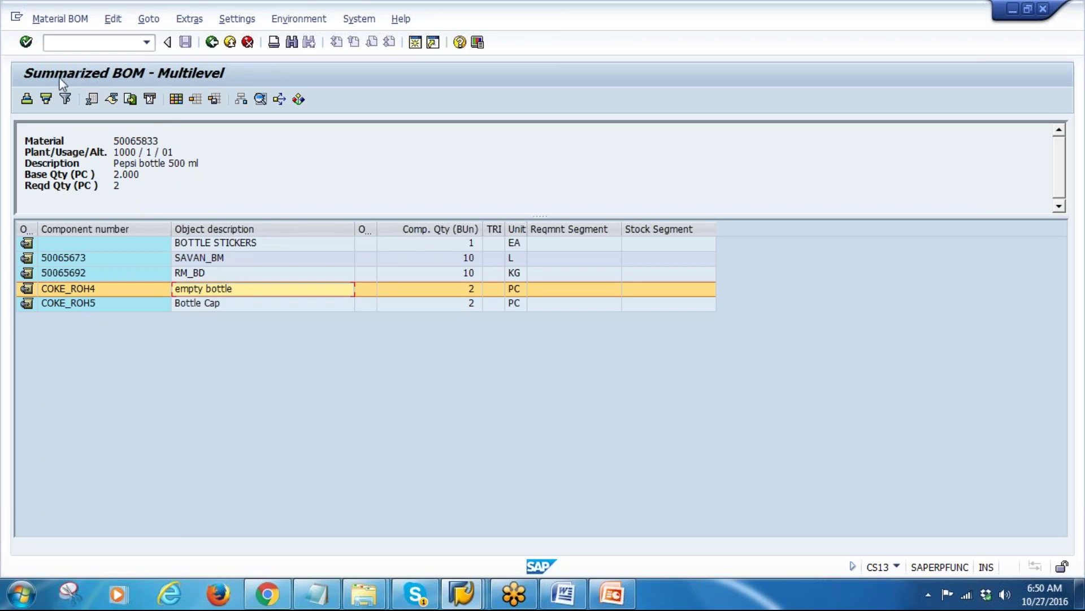
Exit the summarized BOM report to SAP Easy Access and collapse the BOM Explosion folder
key("F3")
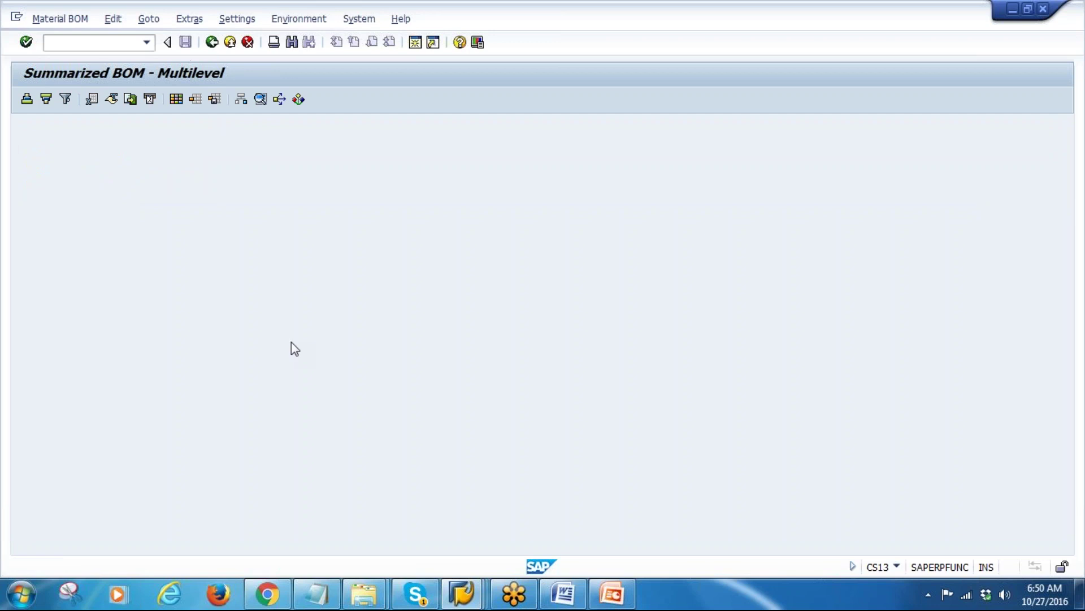
left_click(212, 42)
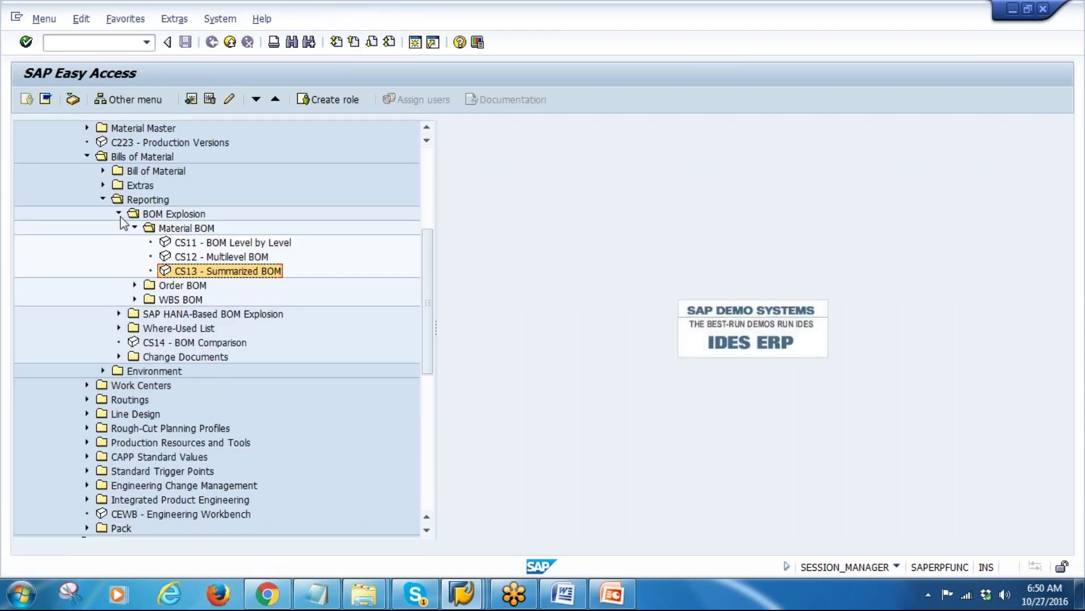
left_click(119, 214)
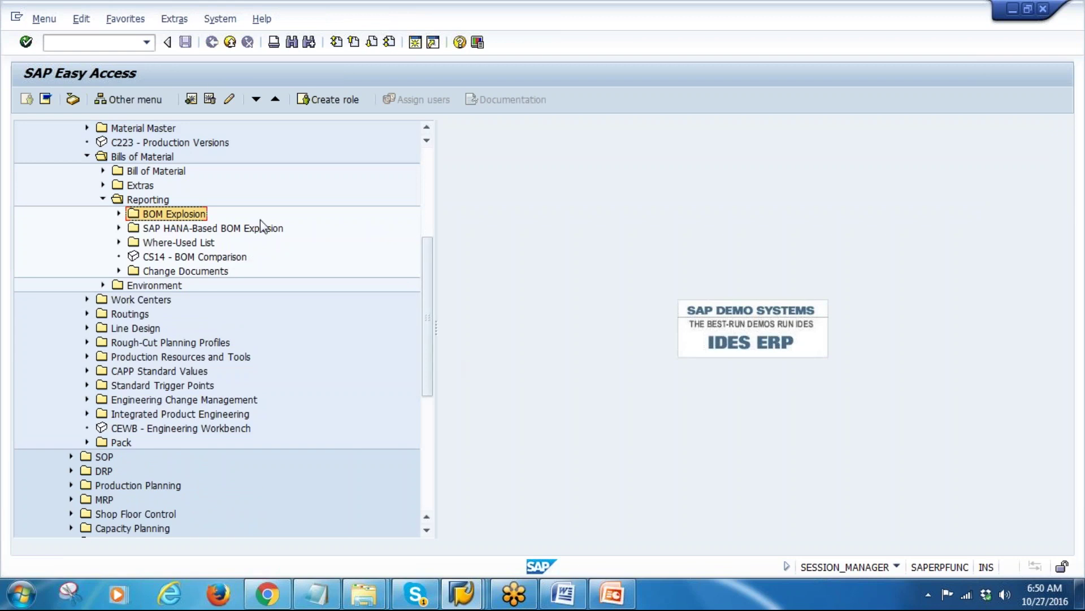
Try to start transaction /CS03 directly by its code from SAP Easy Access
left_click(83, 46)
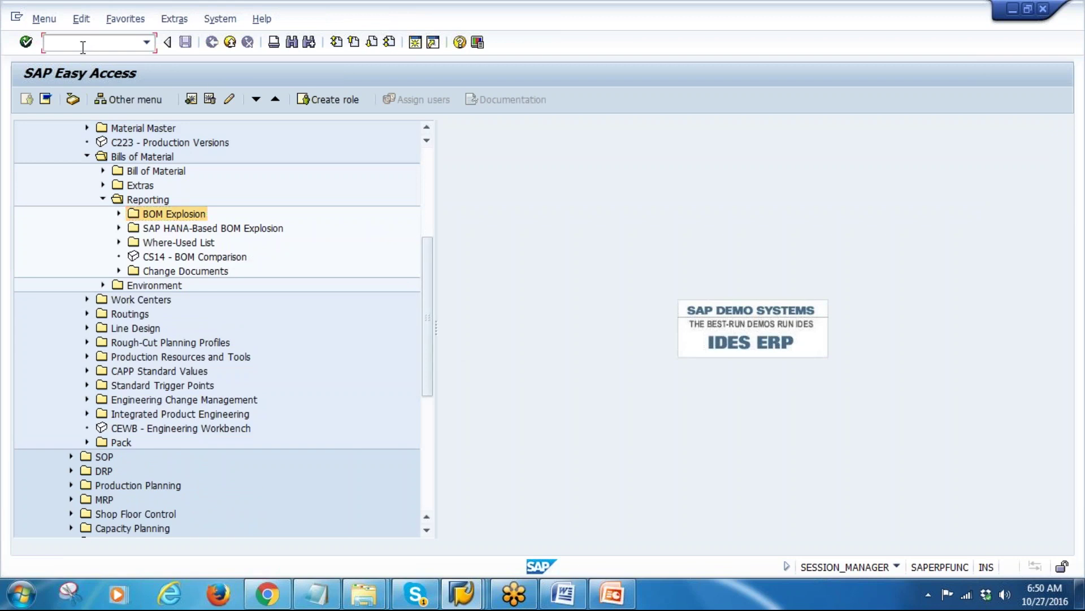
type("/")
type("ncs11")
key("Return")
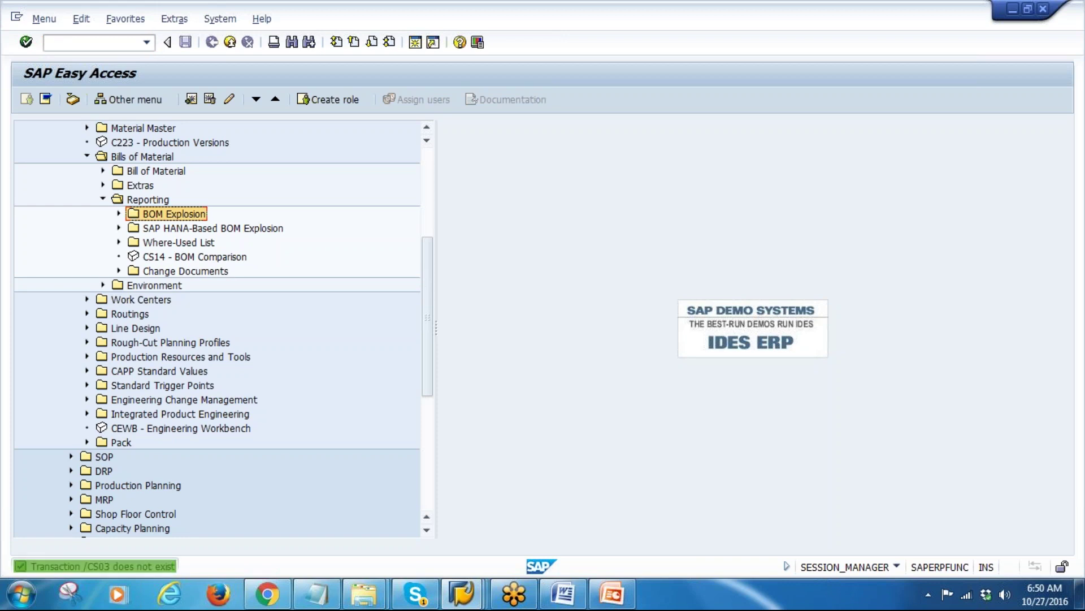
Start transaction CS03 and display alternative BOM 01 of material 50065833 in plant 1000
type("cs03")
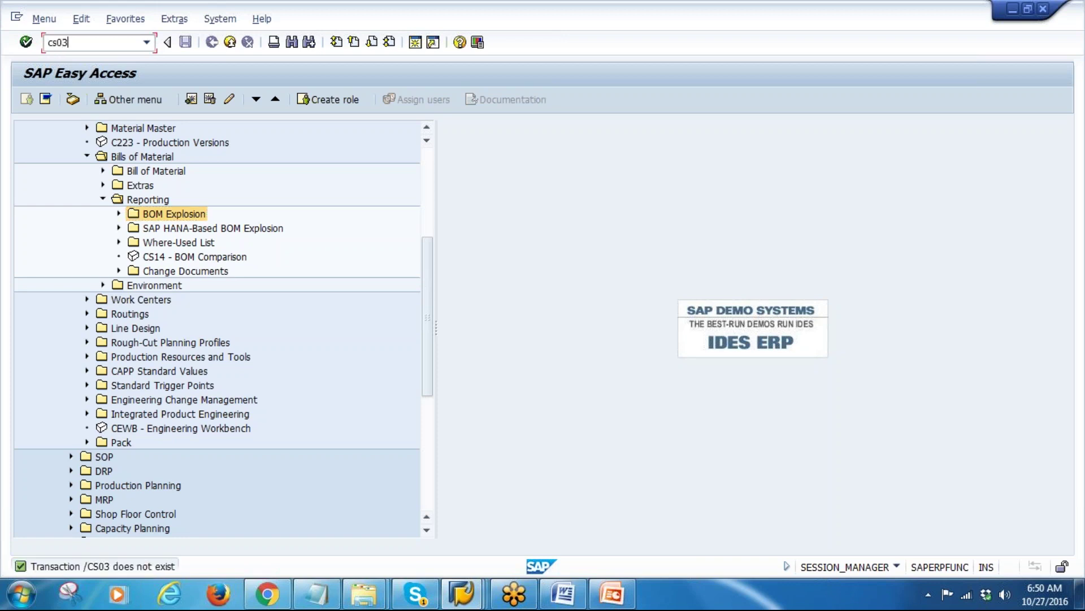
key("Return")
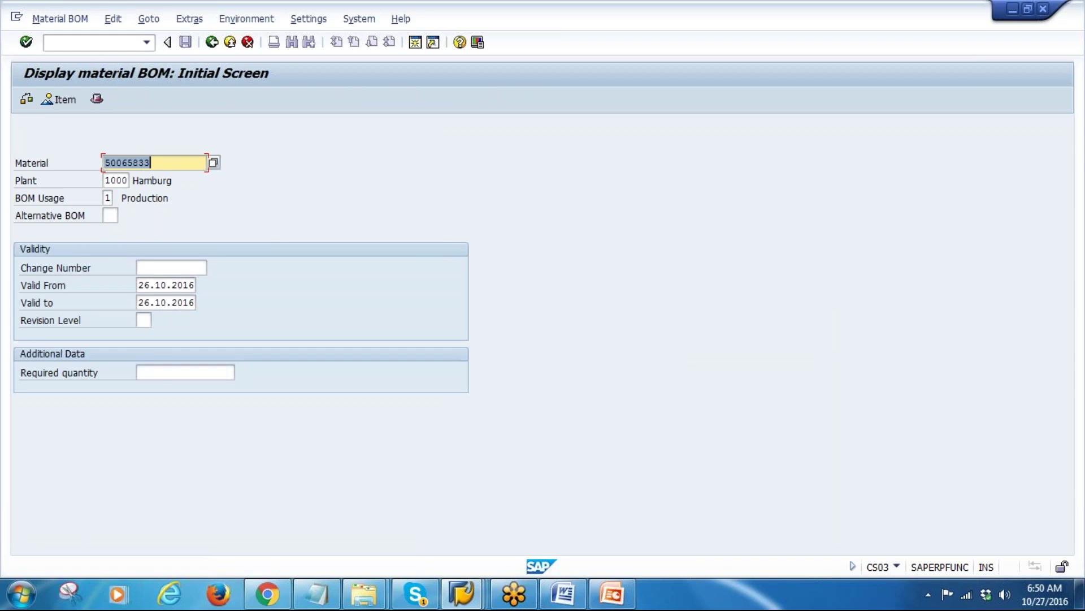
key("Tab")
key("Tab")
key("Tab")
type("01")
key("Return")
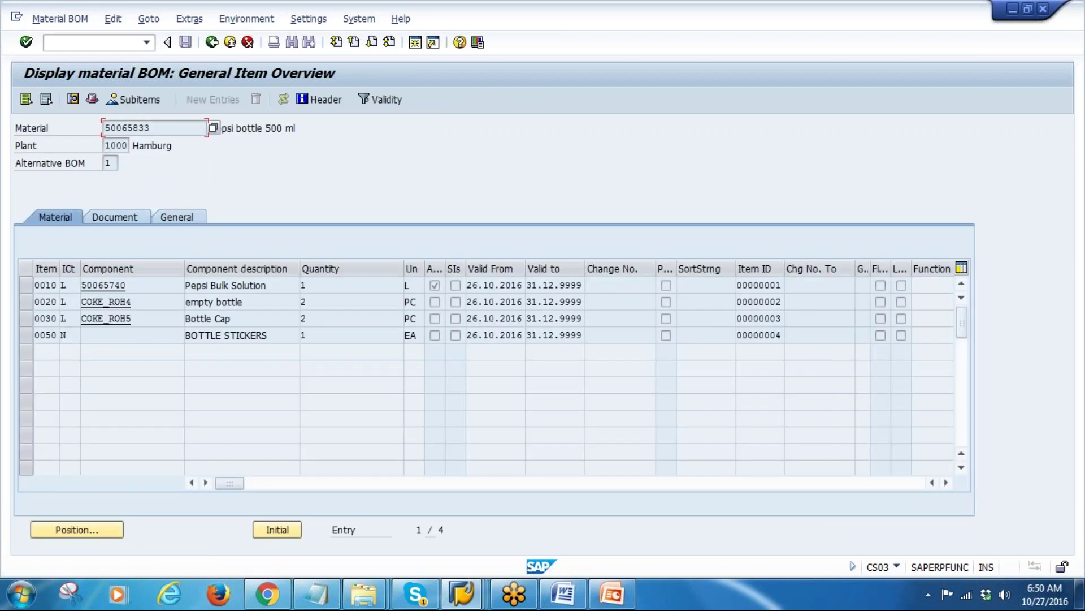
Check the BOM's header data and base quantity, compare the component quantities, and return to the initial screen
left_click(92, 99)
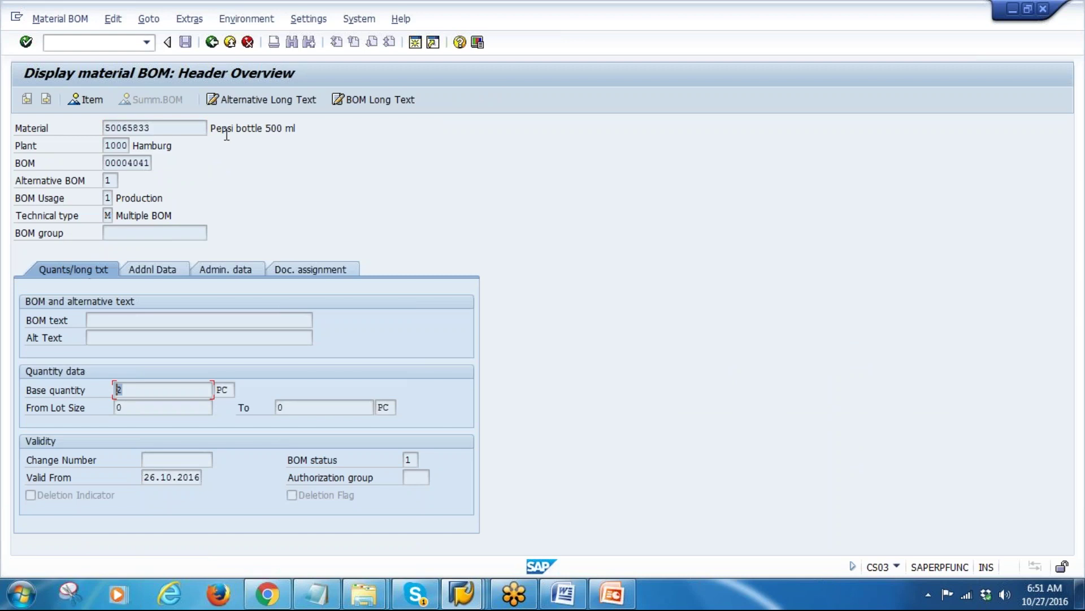
left_click_drag(212, 130, 315, 121)
left_click(88, 101)
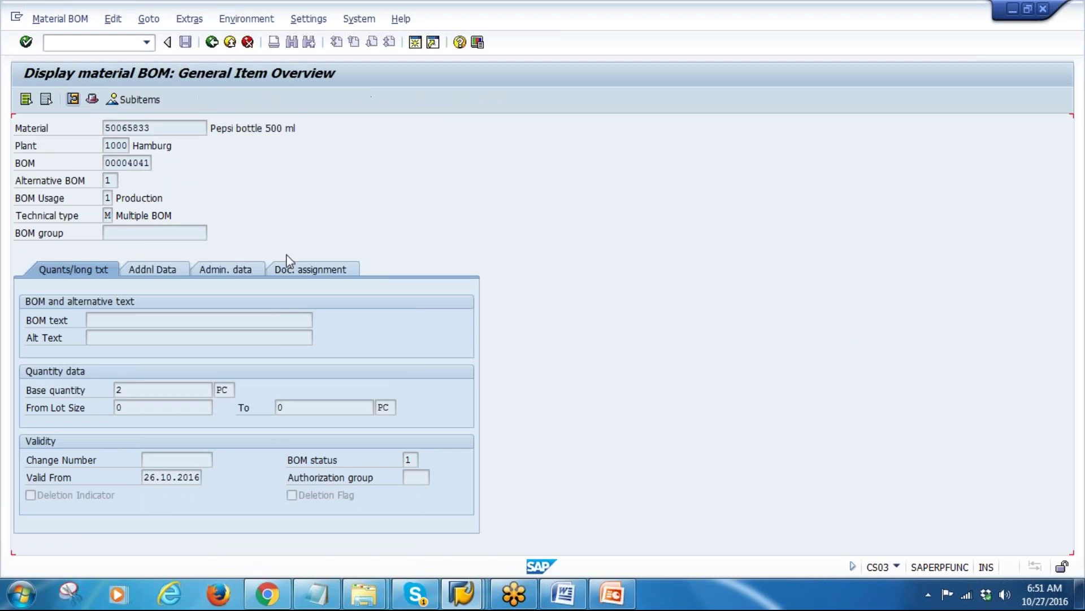
left_click(320, 319)
left_click(318, 339)
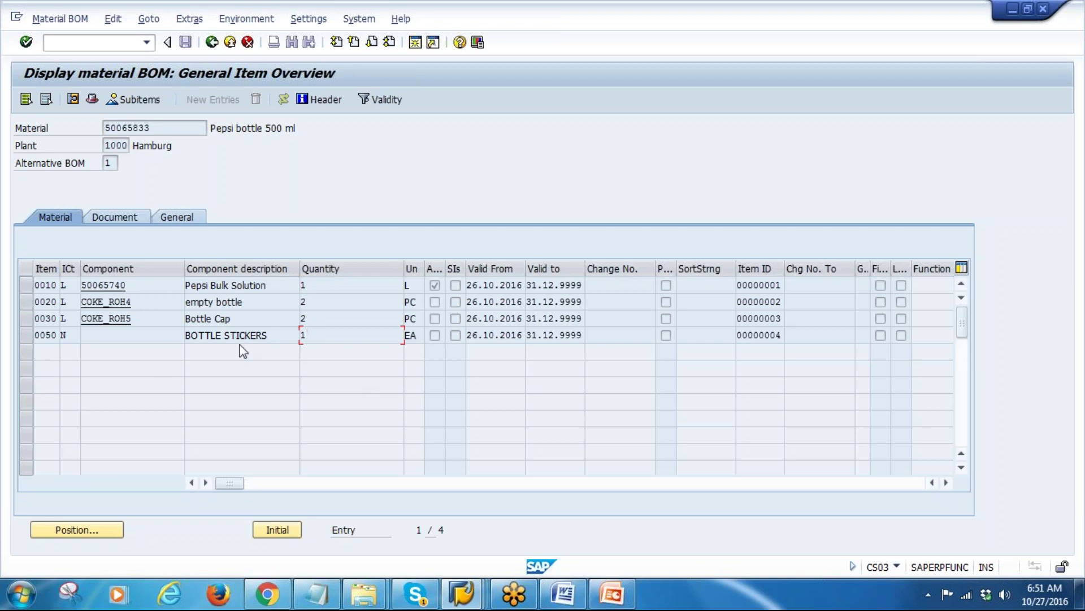
double_click(313, 300)
left_click(333, 316)
left_click(211, 42)
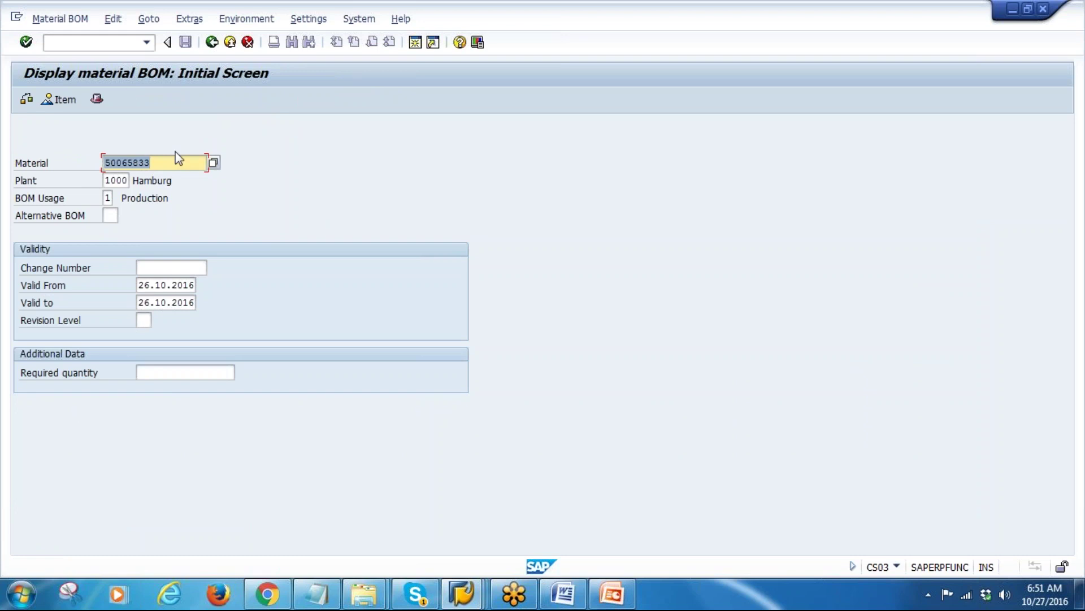
Try to display the BOM for a required quantity of 1000 without specifying an alternative
left_click(155, 371)
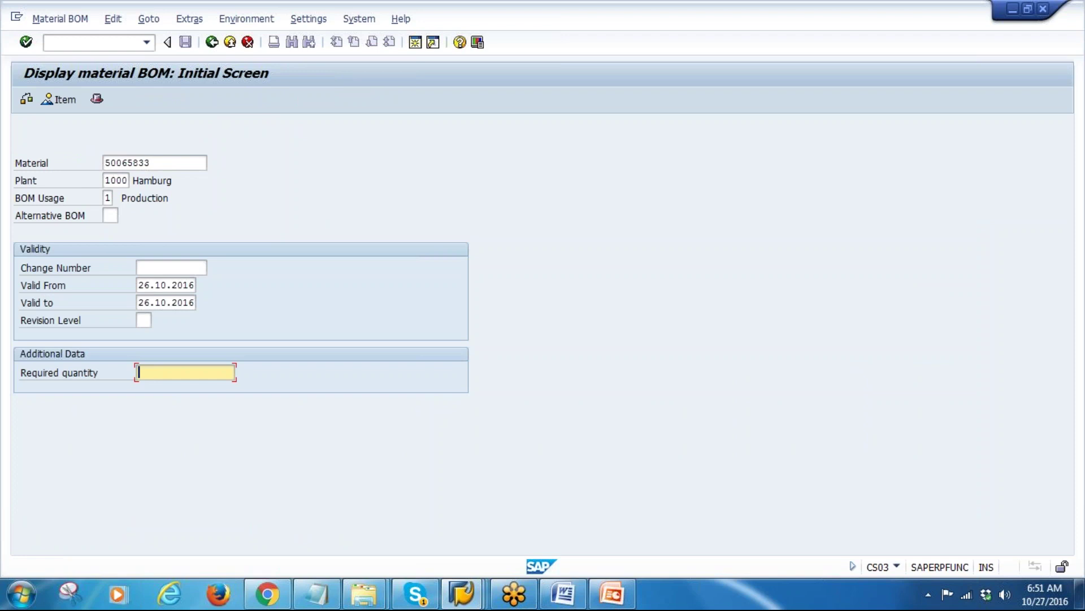
type("1000")
left_click_drag(167, 372, 138, 372)
key("Return")
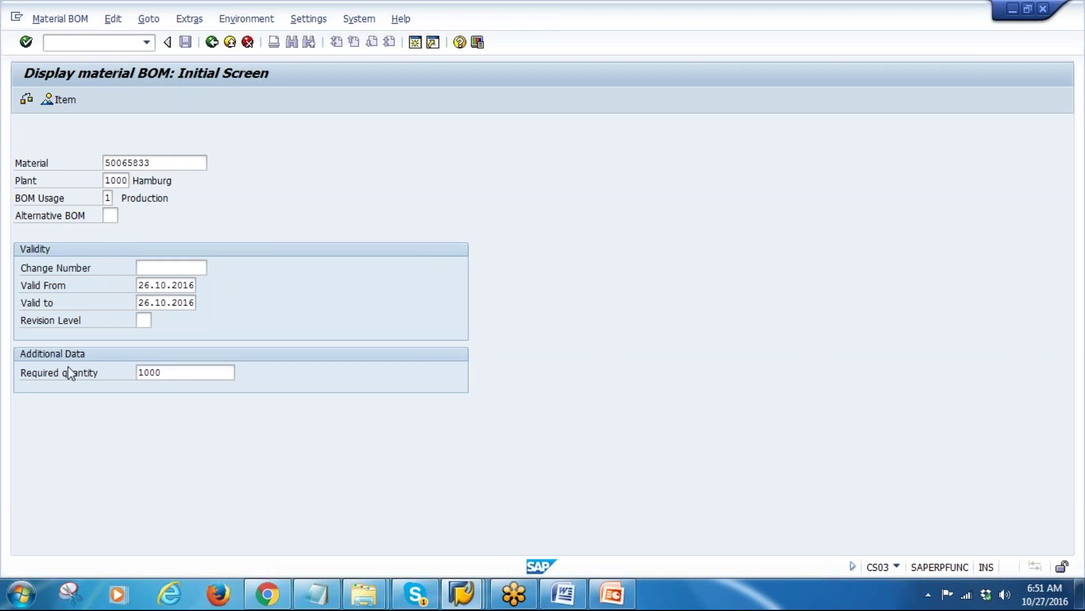
left_click(212, 41)
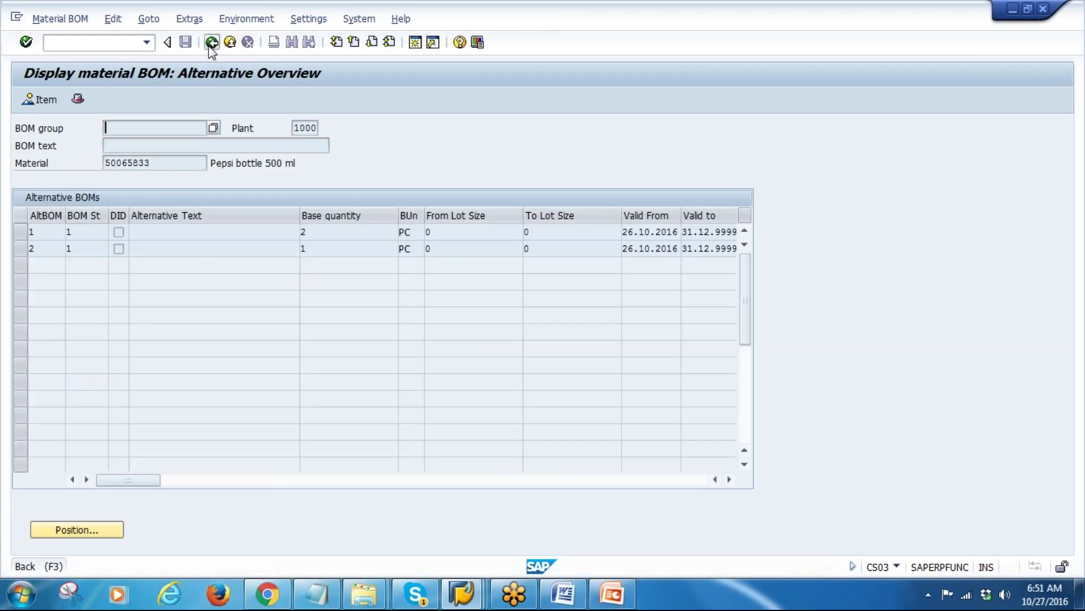
Display the BOM items for alternative BOM 01 with a required quantity of 1000
left_click(113, 220)
left_click(111, 228)
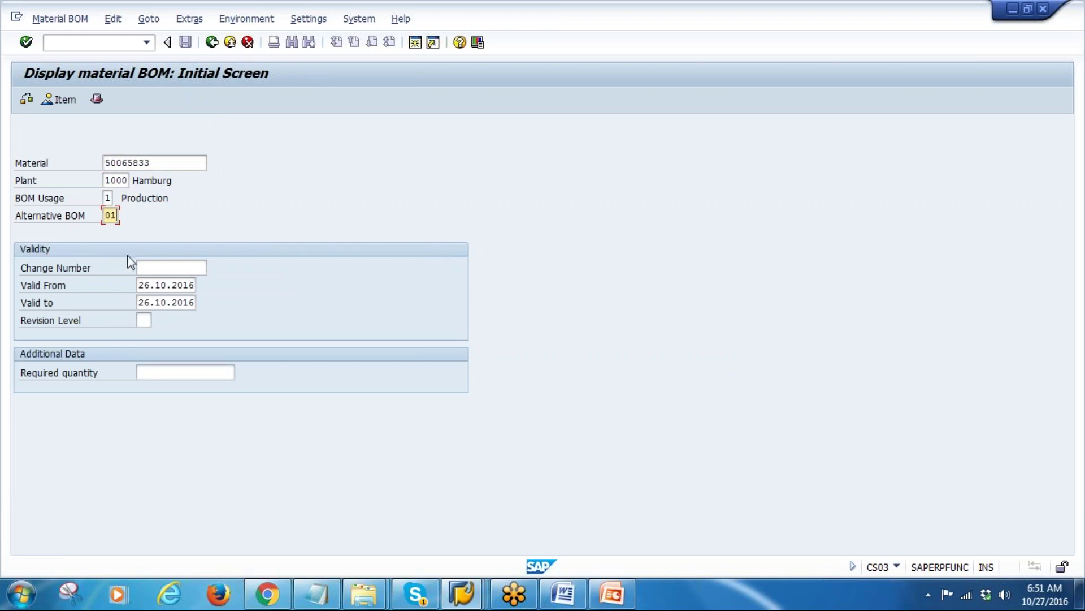
left_click(179, 372)
left_click(172, 387)
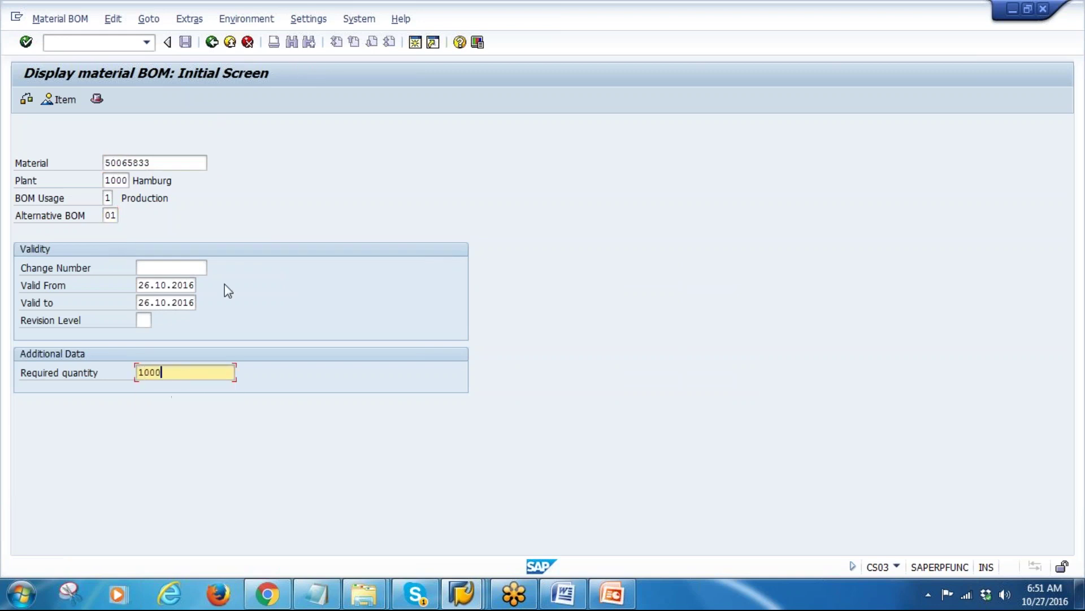
key("Return")
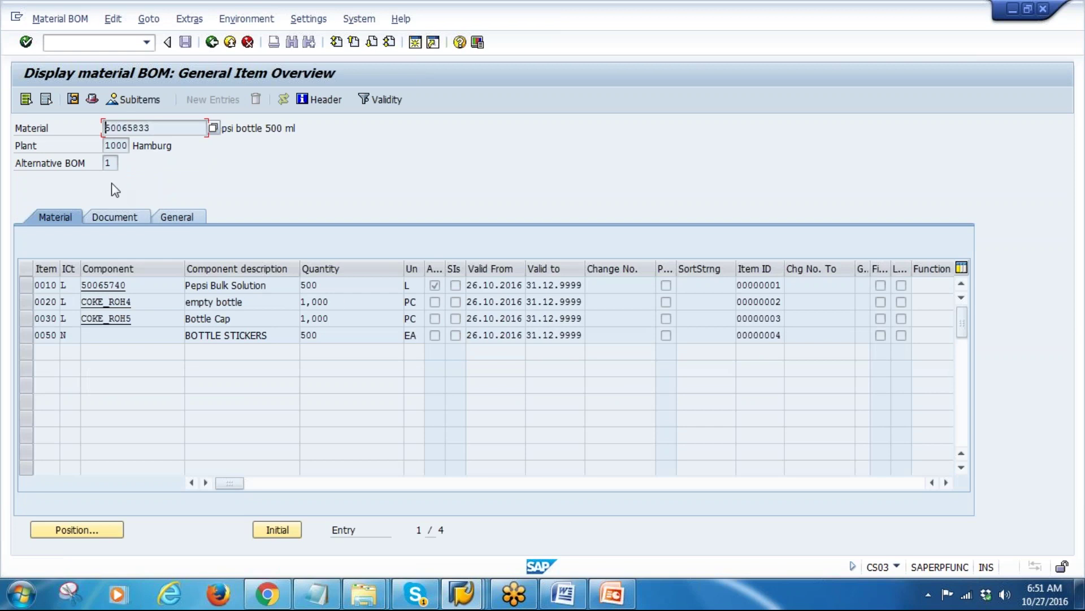
Examine the calculated quantities of the bulk solution, empty bottle, bottle cap and bottle stickers
left_click(274, 285)
double_click(337, 285)
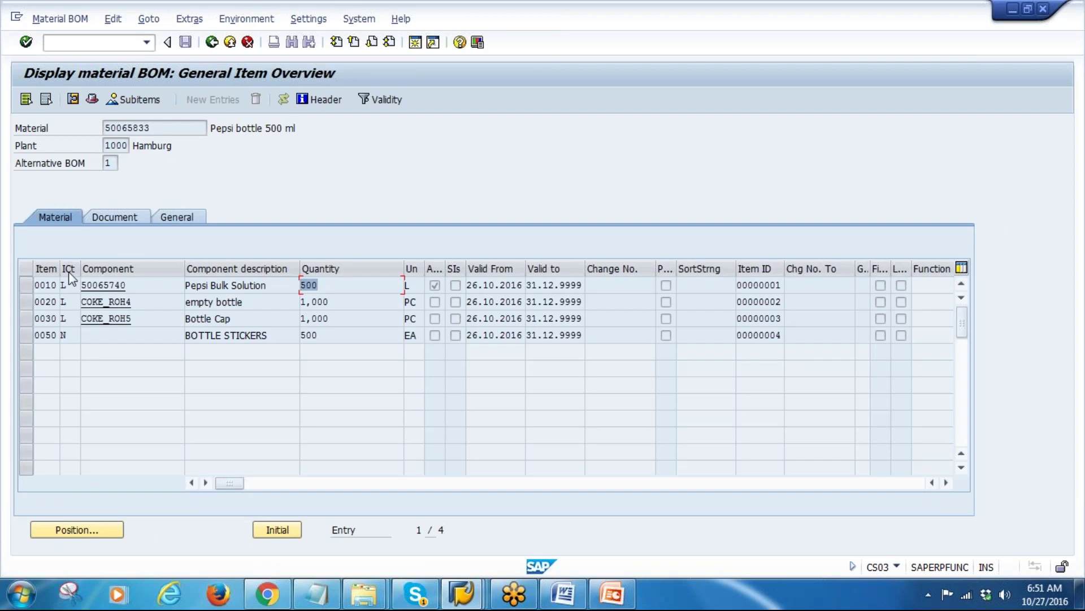
double_click(348, 302)
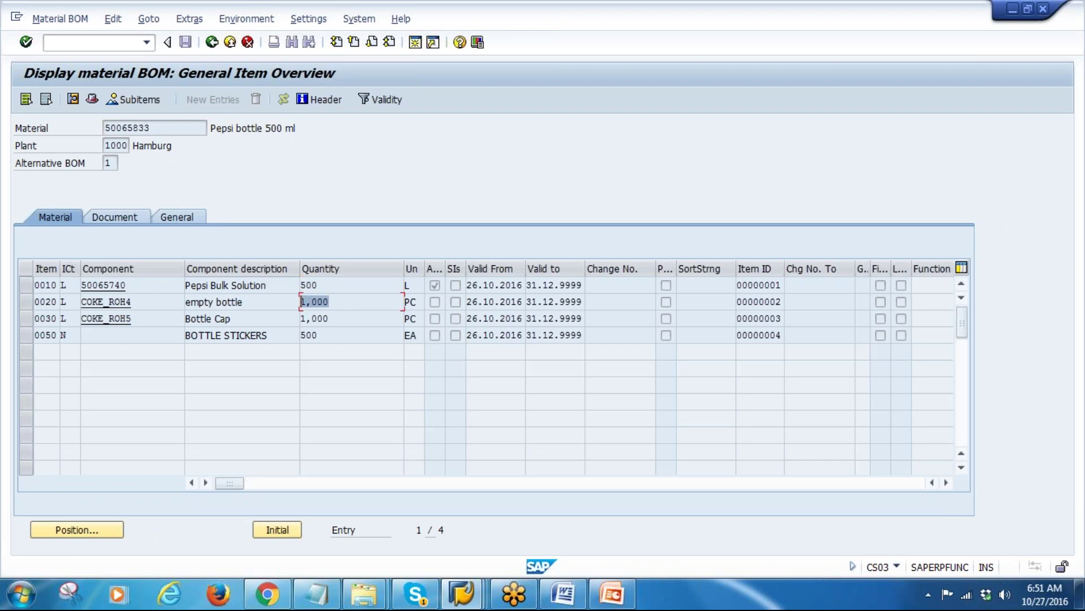
double_click(349, 319)
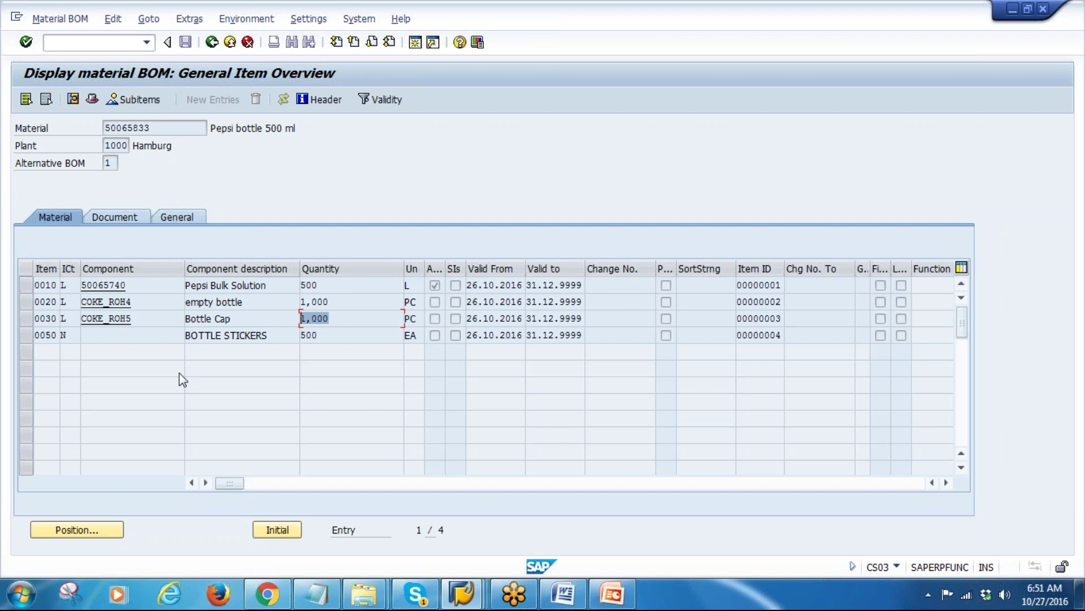
double_click(332, 336)
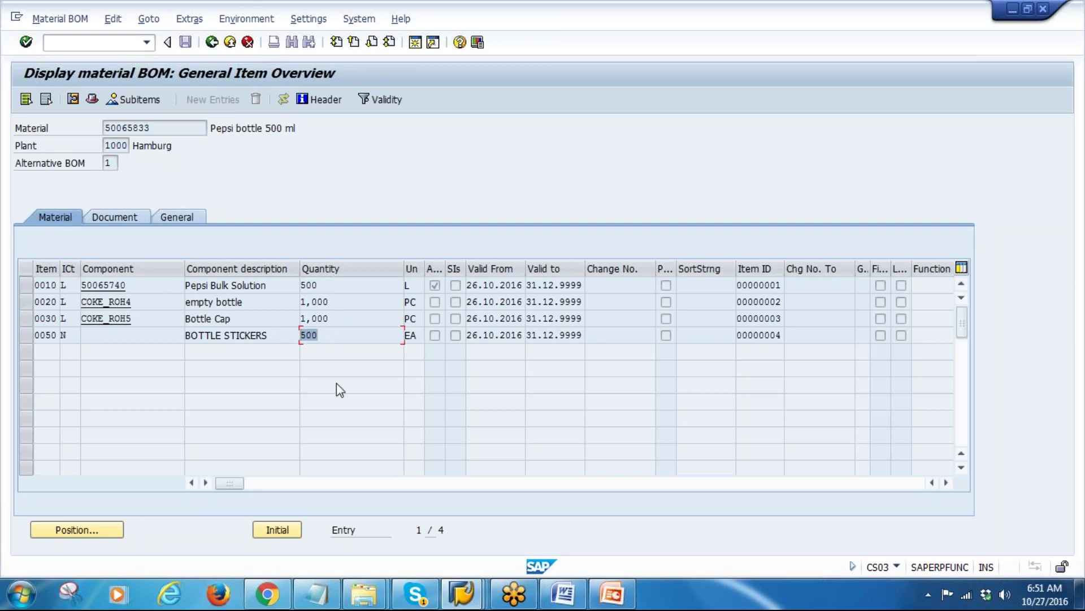
left_click(339, 301)
left_click(340, 319)
left_click(327, 337)
Switch to the BOM.pptx presentation in PowerPoint, show the Where Used Lists slide and return to SAP
left_click(612, 593)
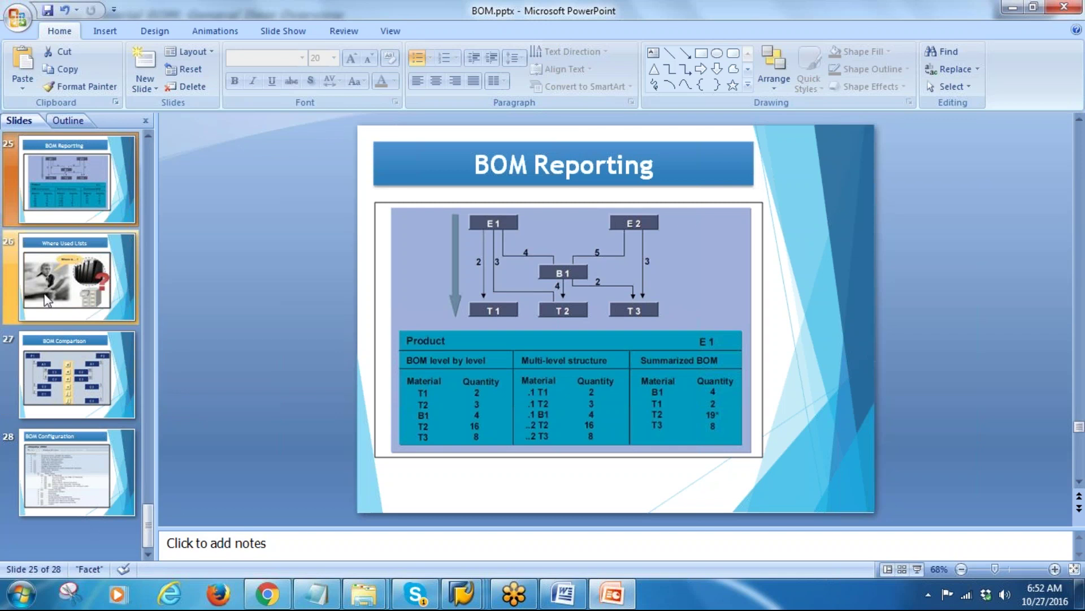
left_click(67, 282)
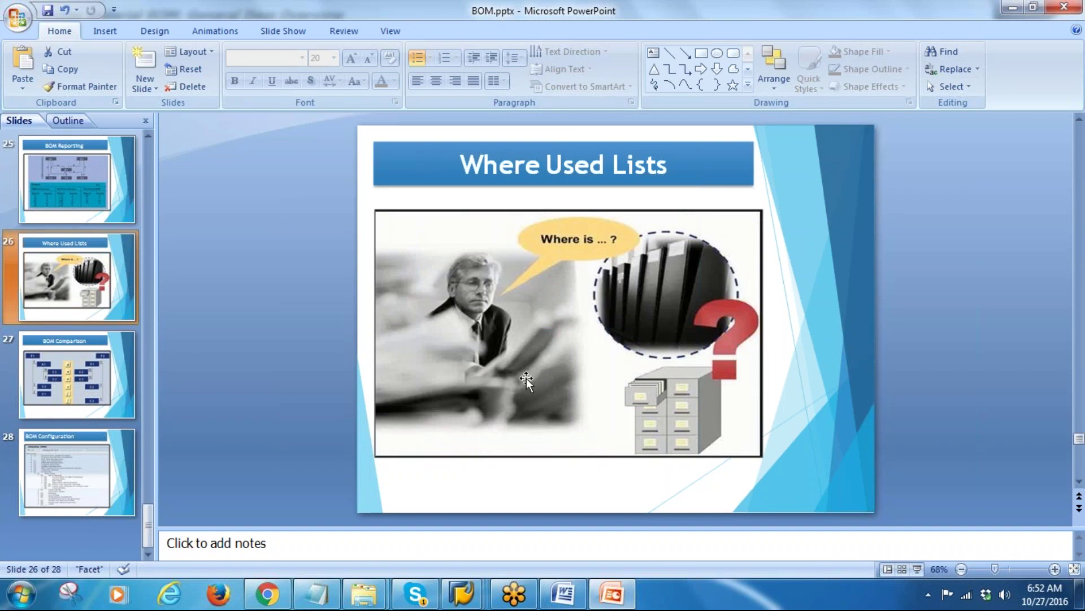
mouse_move(462, 594)
left_click(583, 519)
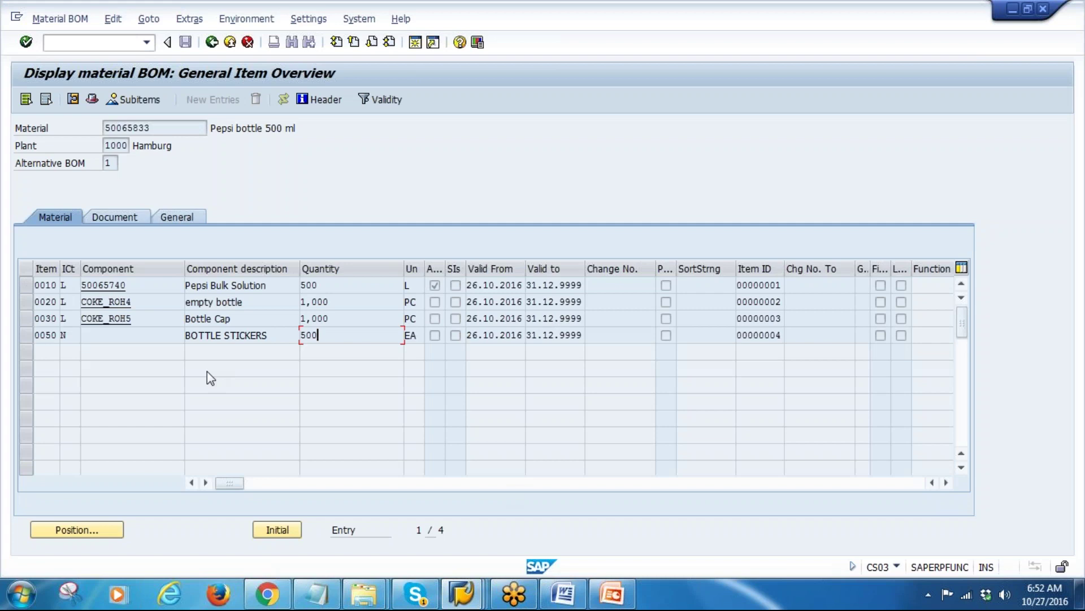
Copy the component number of Pepsi Bulk Solution and exit the BOM display to SAP Easy Access
left_click(139, 287)
key("ctrl+c")
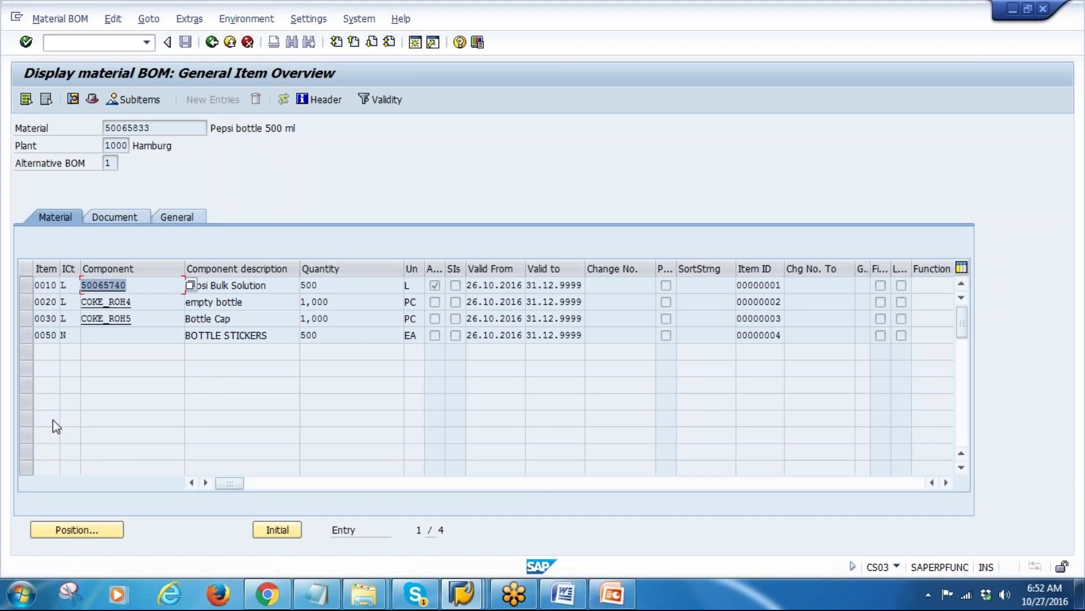
left_click(211, 43)
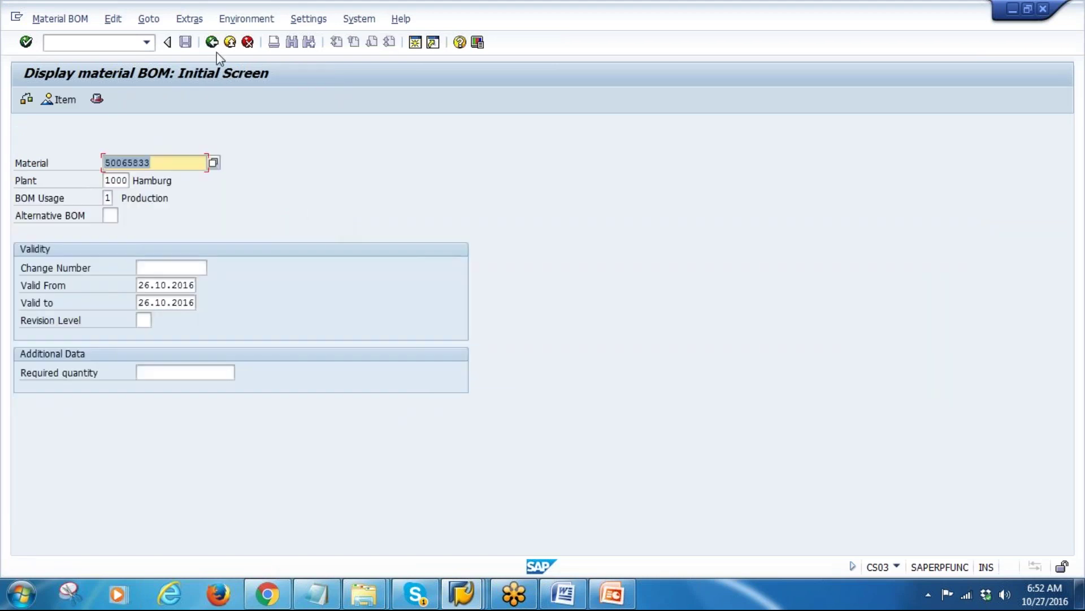
left_click(212, 46)
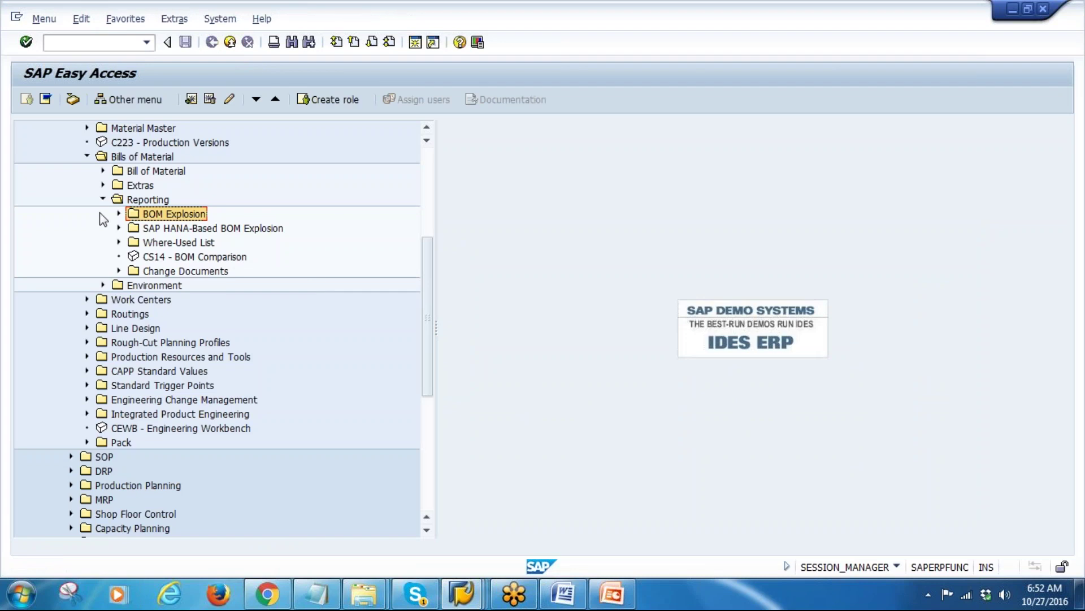
Open CS15 - Material from the Where-Used List folder and enter material 50065740 for the material BOM search
left_click(120, 242)
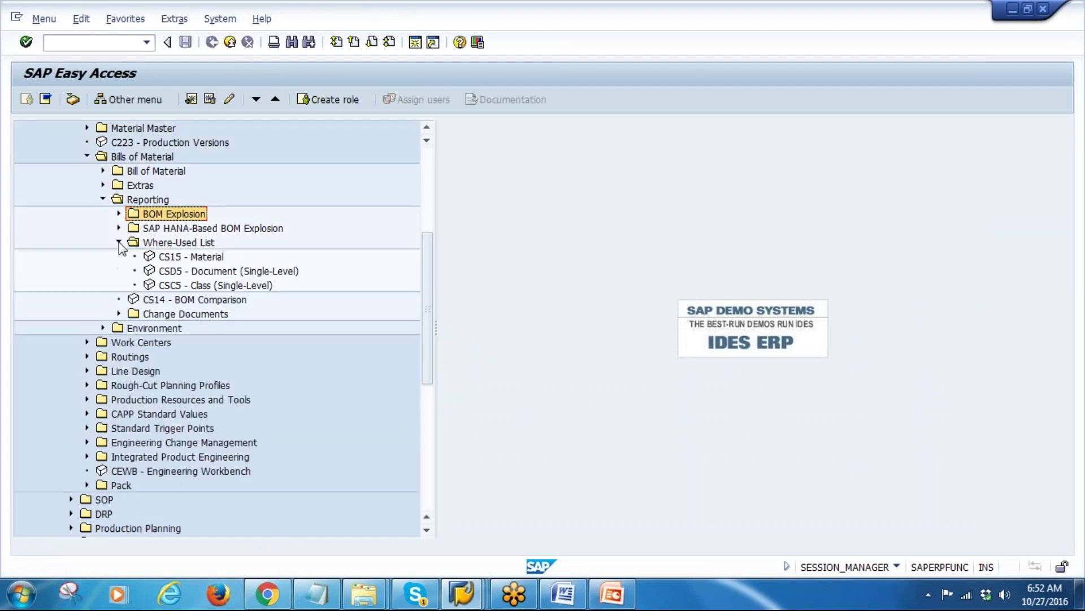
double_click(174, 257)
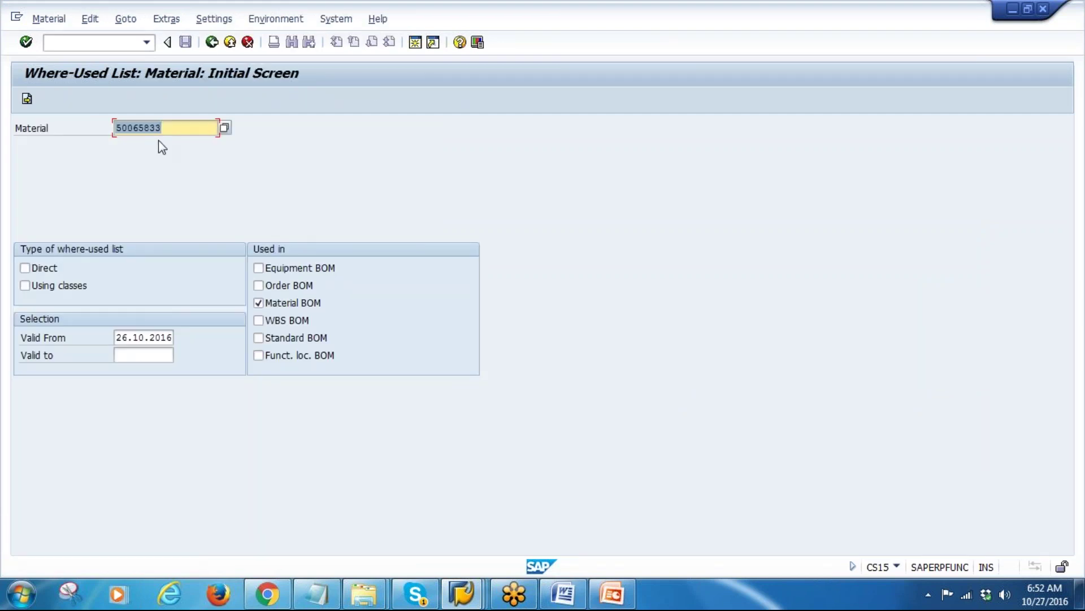
key("ctrl+v")
double_click(161, 127)
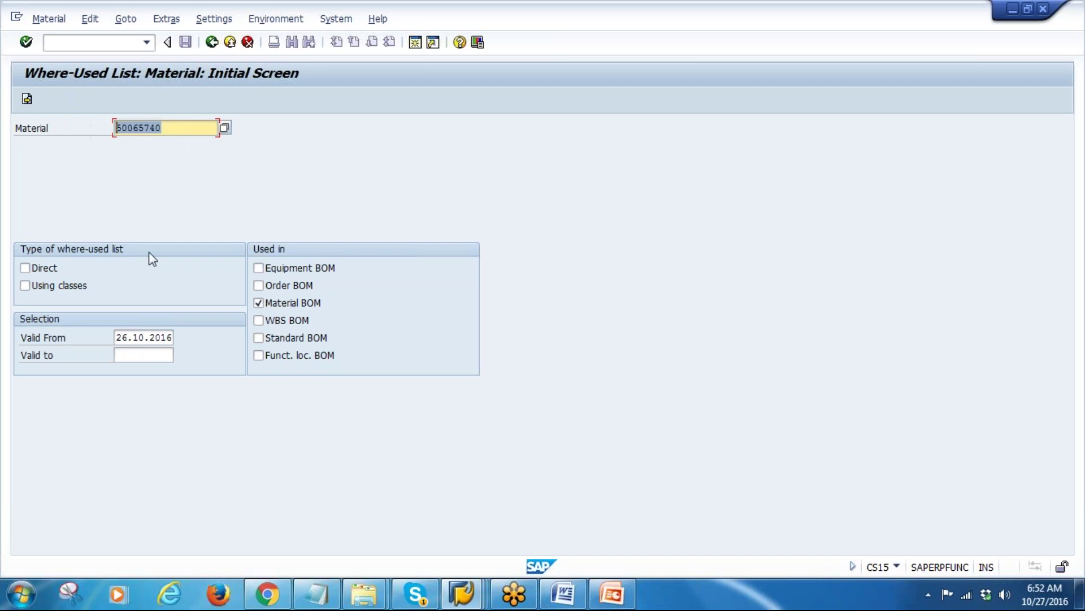
left_click(274, 305)
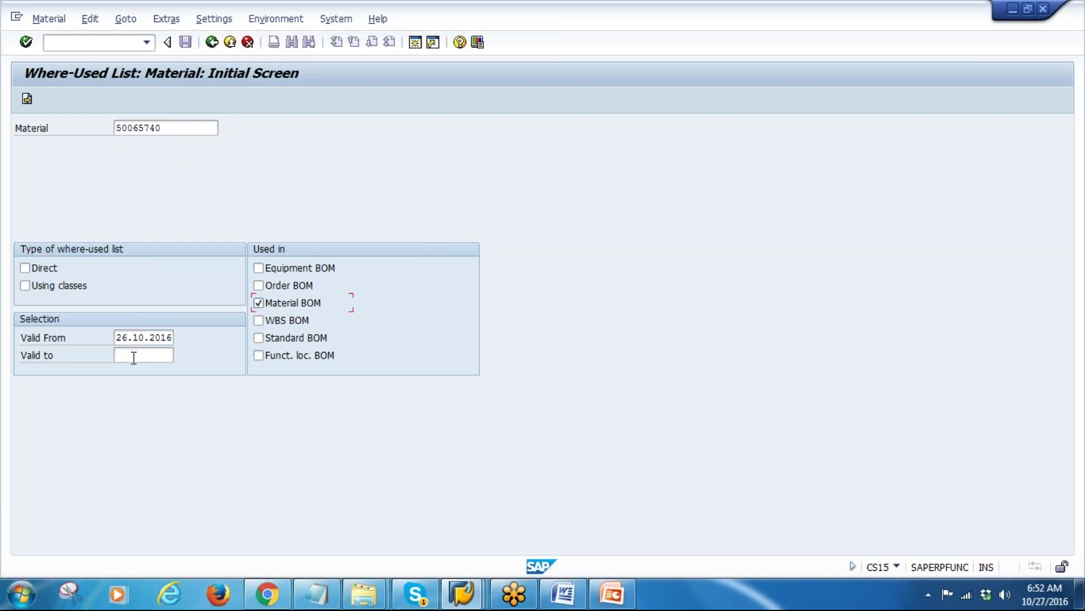
Run the where-used list as Direct type for plant 1000 with a required quantity of 100
left_click(27, 100)
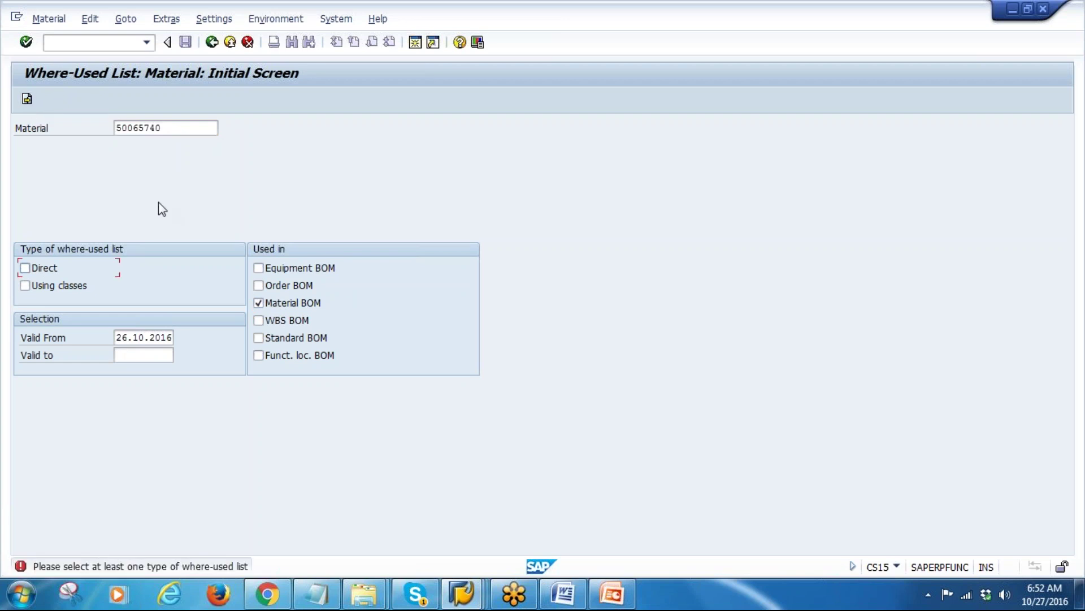
left_click(26, 267)
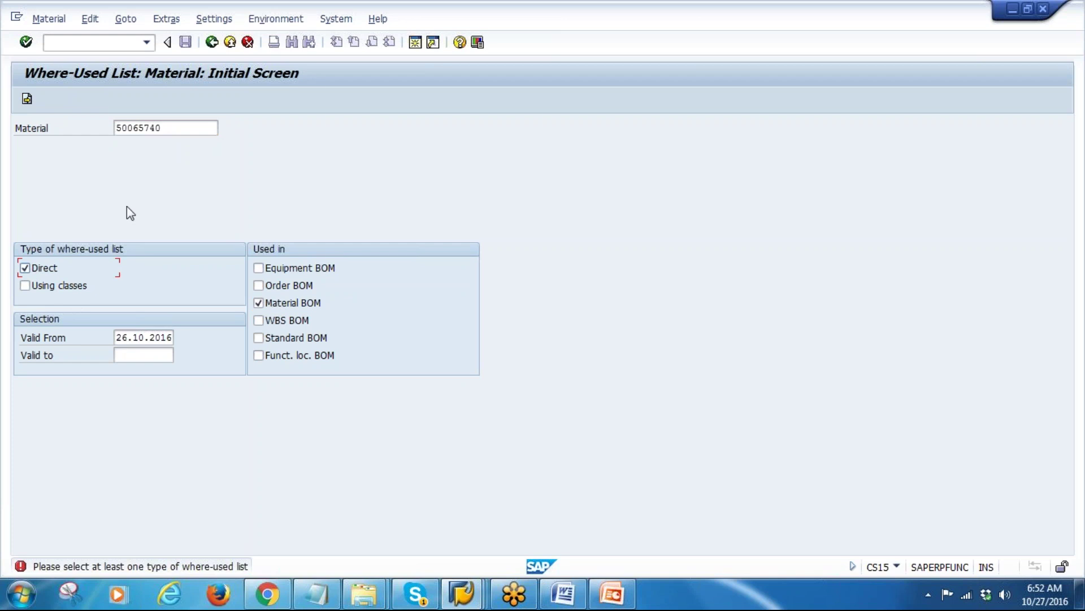
left_click(25, 100)
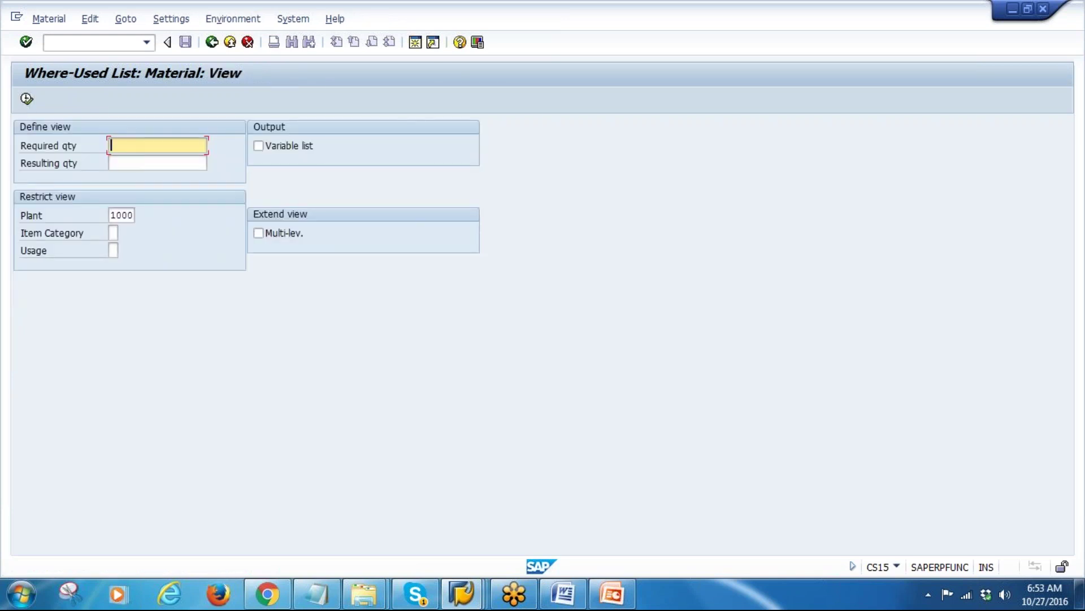
type("100")
left_click(27, 100)
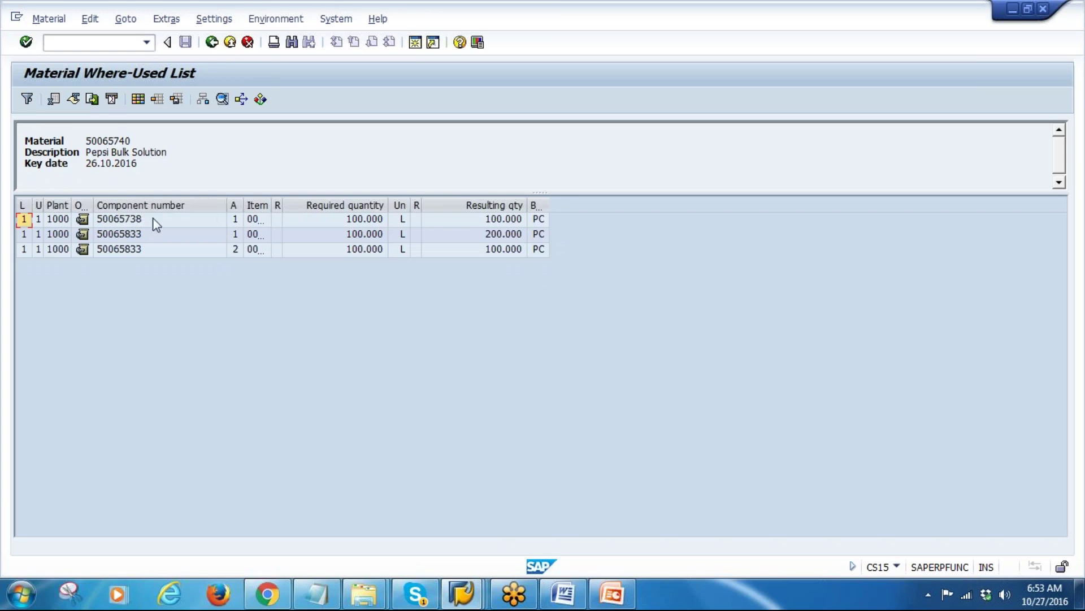
Review the materials in the where-used list and widen the Item column to fit its contents
left_click(133, 249)
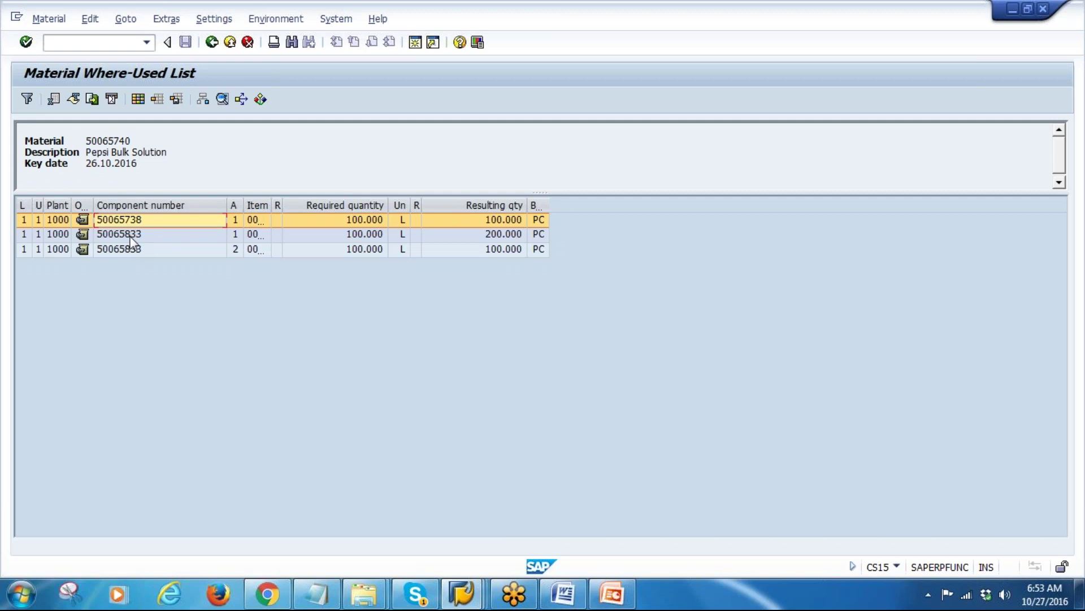
left_click(129, 221)
left_click(127, 238)
left_click(127, 253)
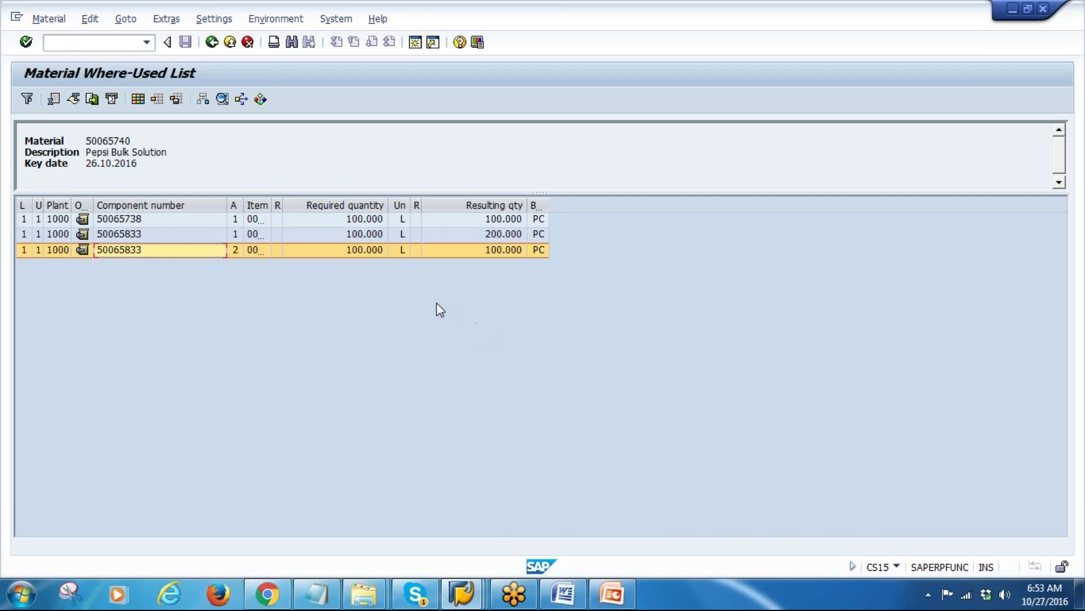
double_click(271, 205)
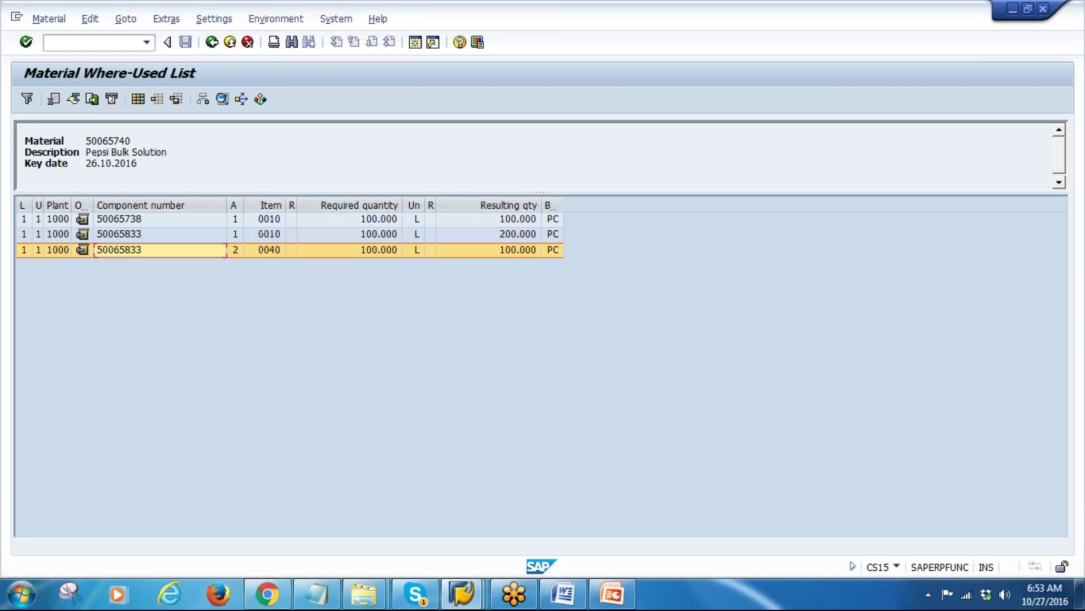
Compare the entries for alternatives 1 and 2 of material 50065833 in the where-used list
left_click(133, 234)
left_click(129, 251)
left_click(132, 234)
left_click(132, 253)
left_click(136, 236)
left_click(135, 249)
left_click(136, 233)
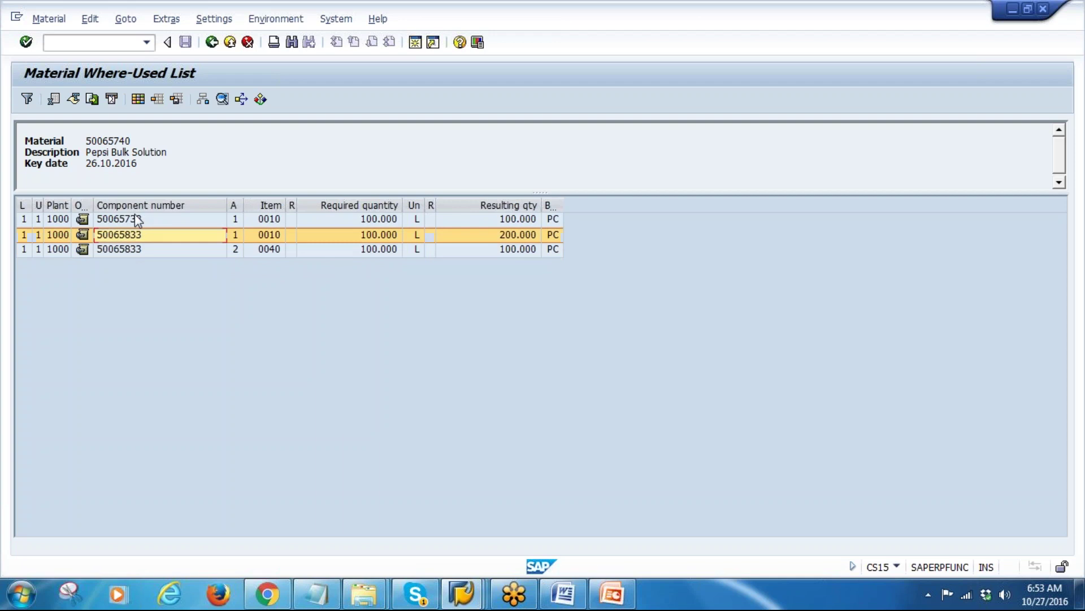
Check the entry for material 50065738 against the searched component 50065740 in the where-used list
left_click(131, 221)
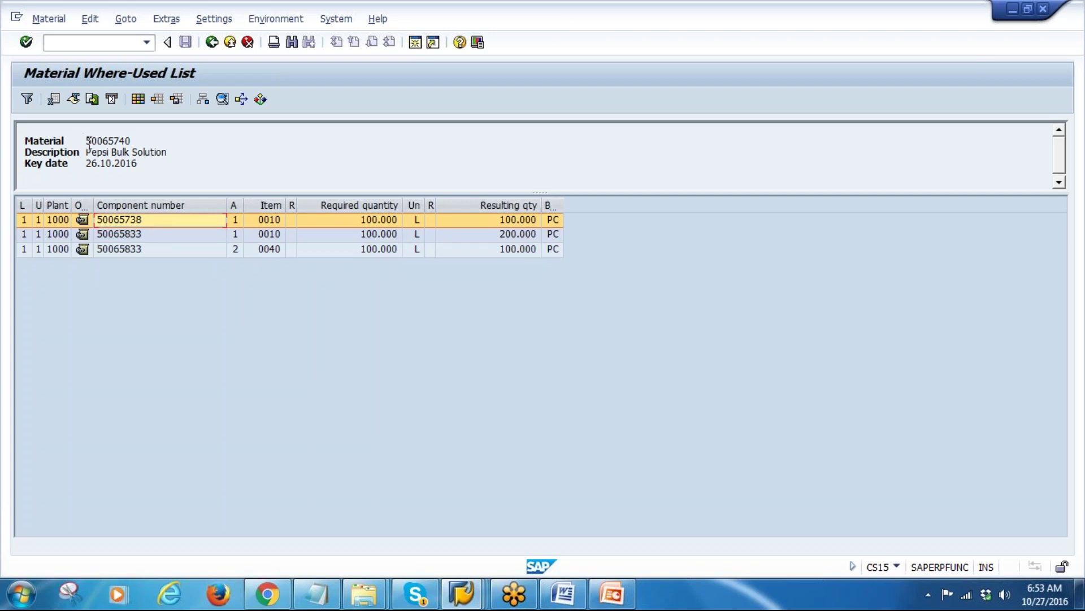
left_click_drag(85, 140, 136, 141)
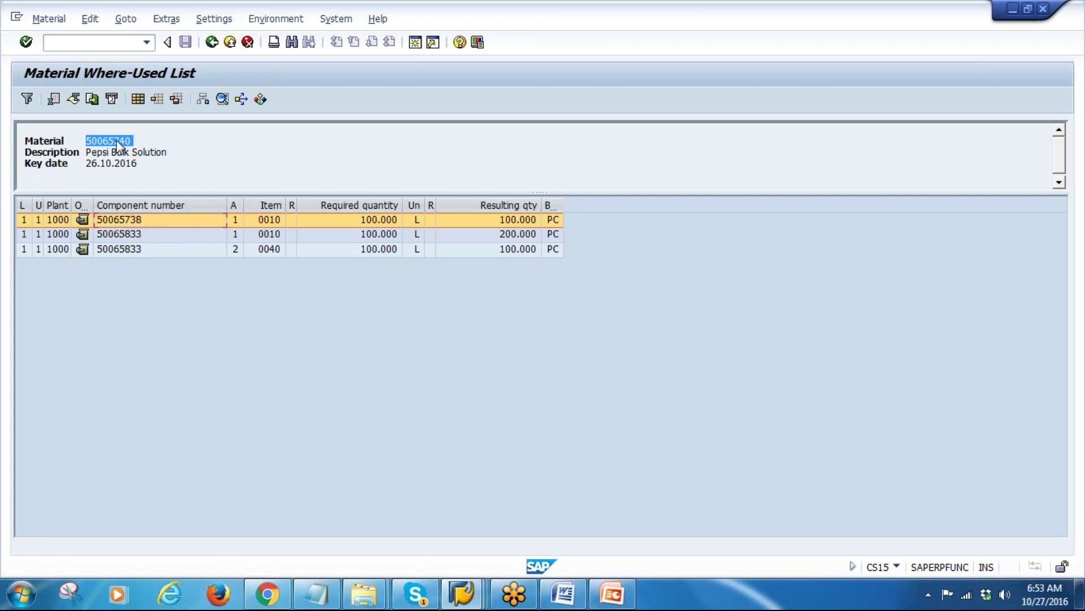
left_click_drag(86, 141, 132, 140)
Open CS03 in a new session and display the BOM of material 50065738, copied from the where-used list, for plant 1000
left_click(415, 44)
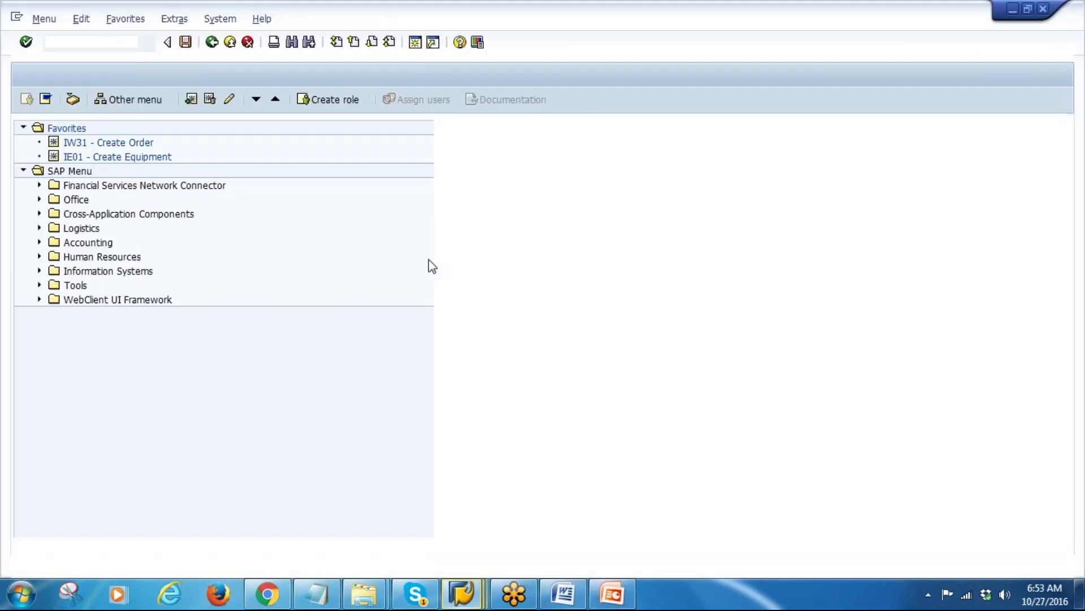
type("cs03")
key("Return")
key("alt+Tab")
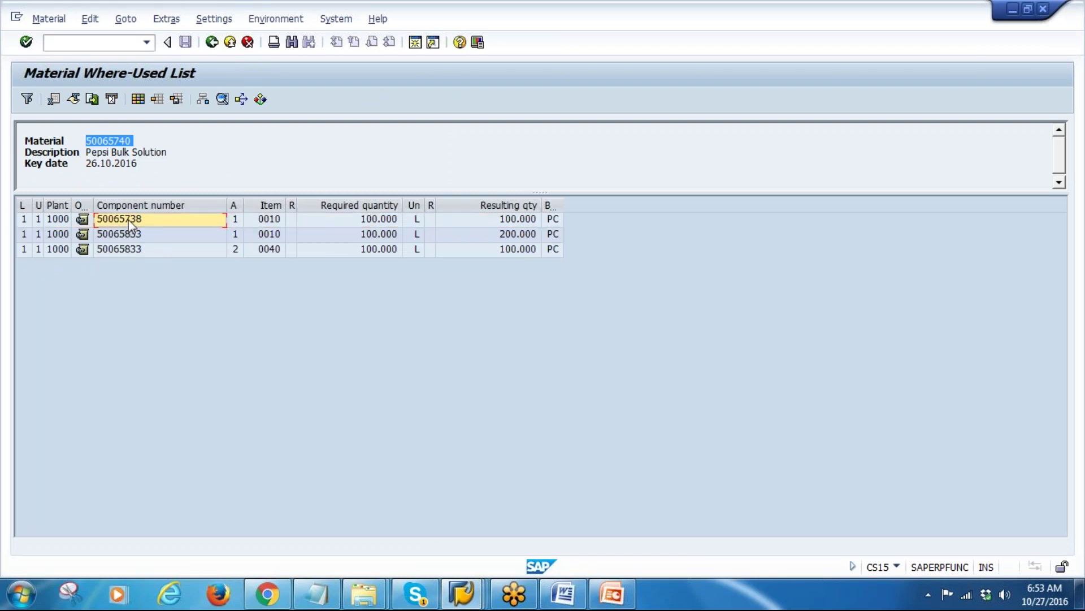
left_click(130, 223)
key("alt+Tab")
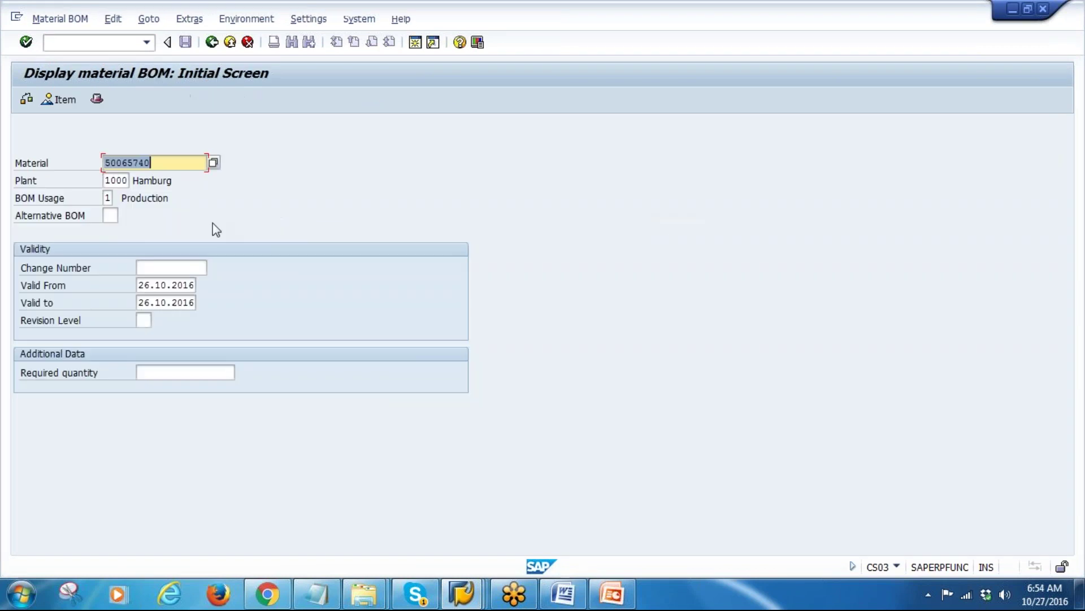
type("50065738")
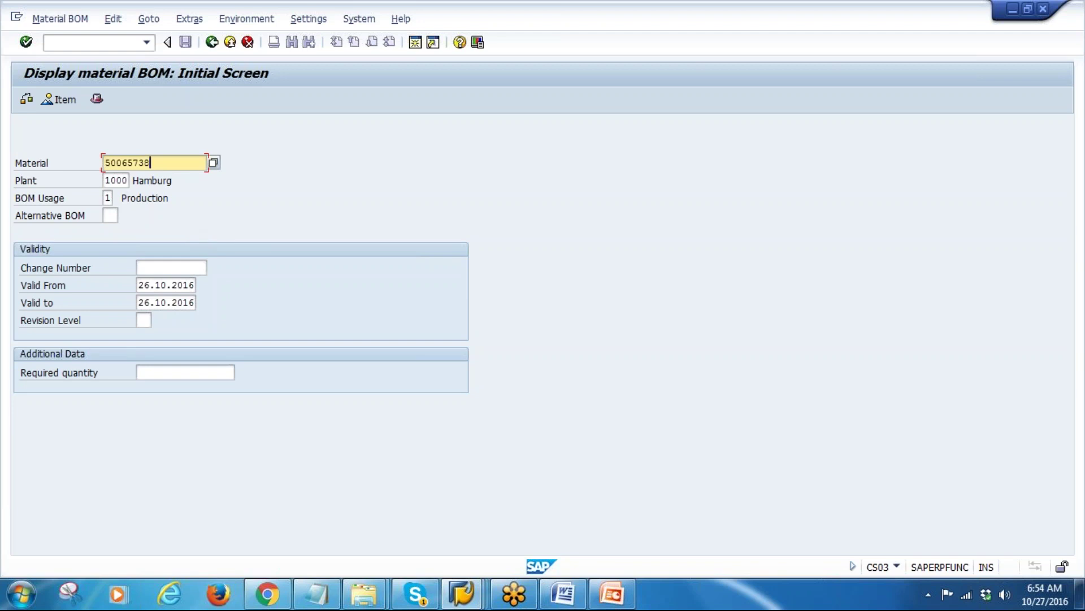
key("Return")
Open alternative 1 of the Pepsi 1 L bottle BOM and locate component 50065740 among its items
left_click(21, 231)
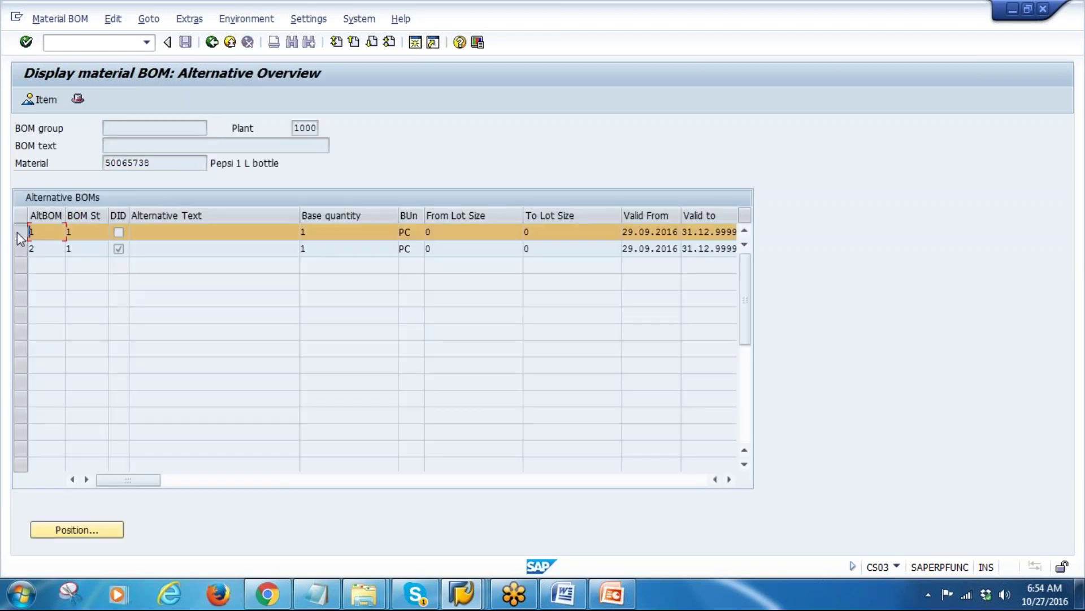
double_click(123, 236)
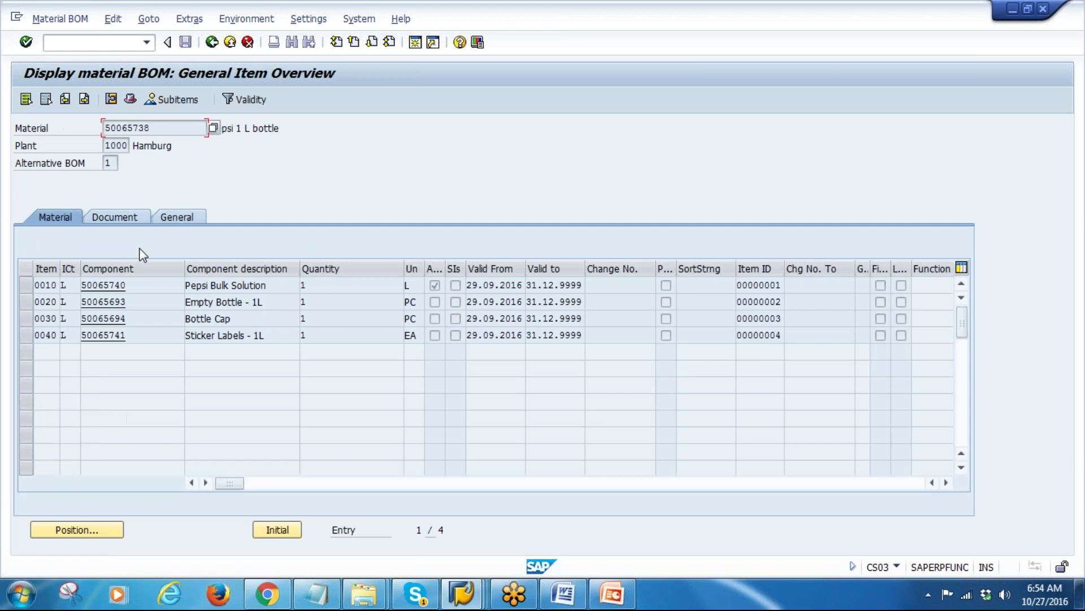
left_click_drag(134, 285, 71, 285)
key("ctrl+c")
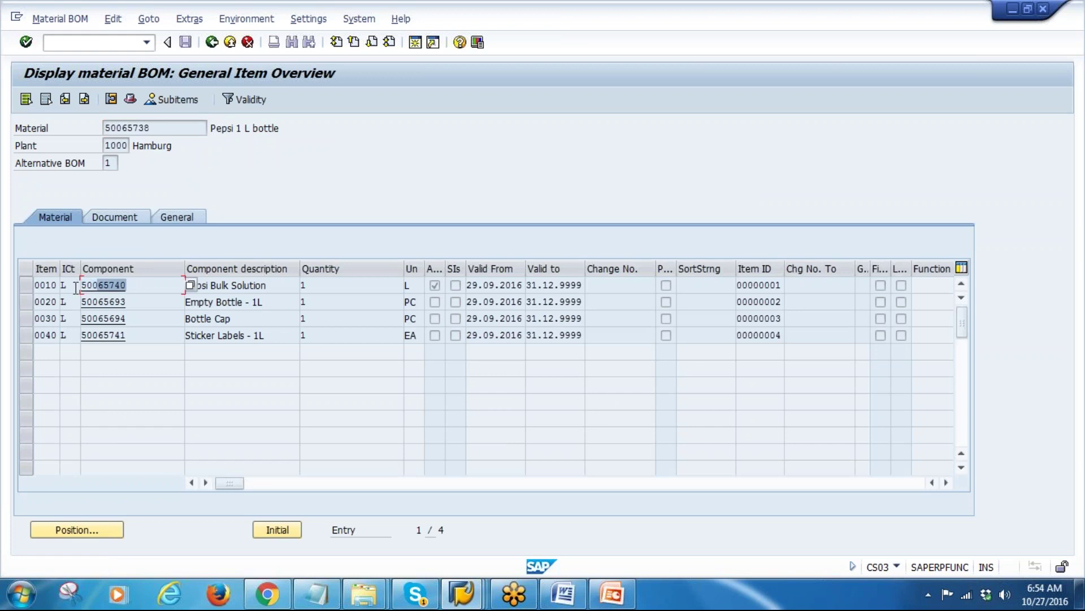
left_click(45, 285)
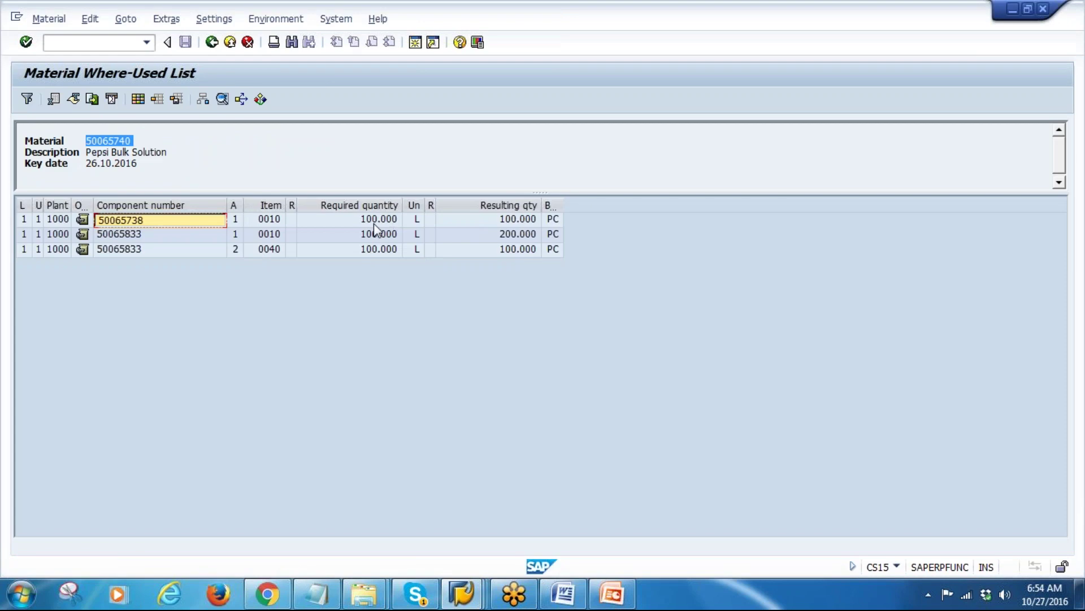
Review the item number for 50065738 and both entries for 50065833 in the where-used list
left_click(272, 221)
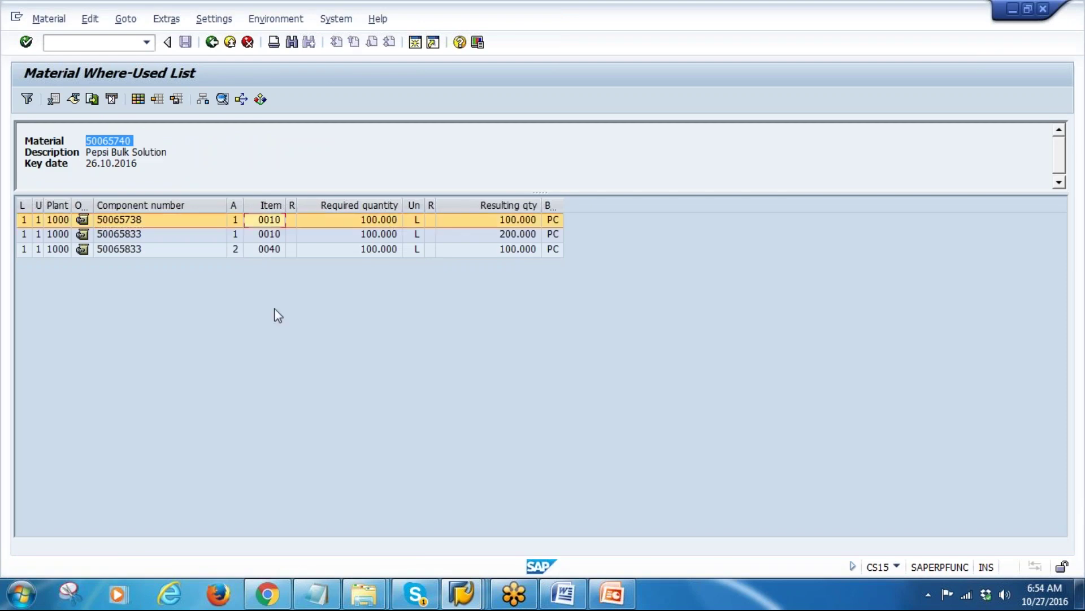
left_click(146, 237)
left_click(138, 252)
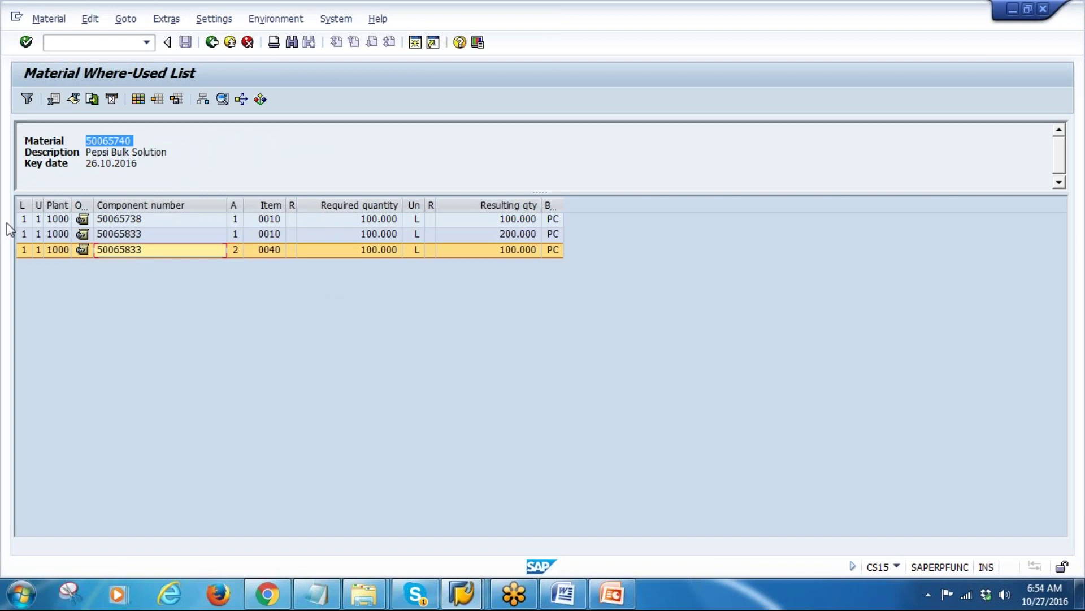
Switch to the BOM.pptx presentation in PowerPoint and review the BOM Comparison slide
left_click(612, 594)
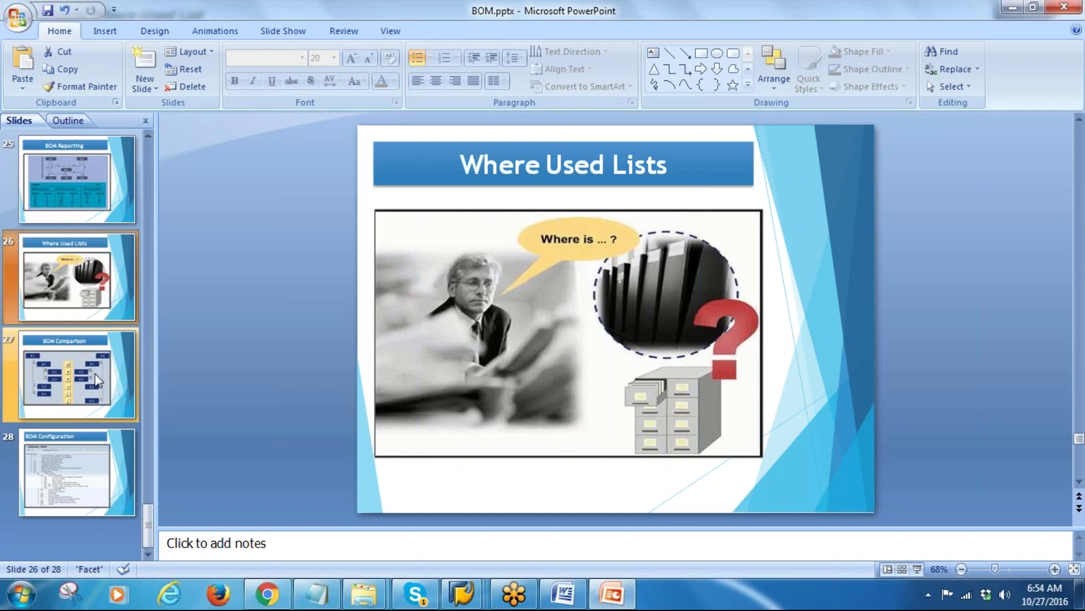
left_click(64, 378)
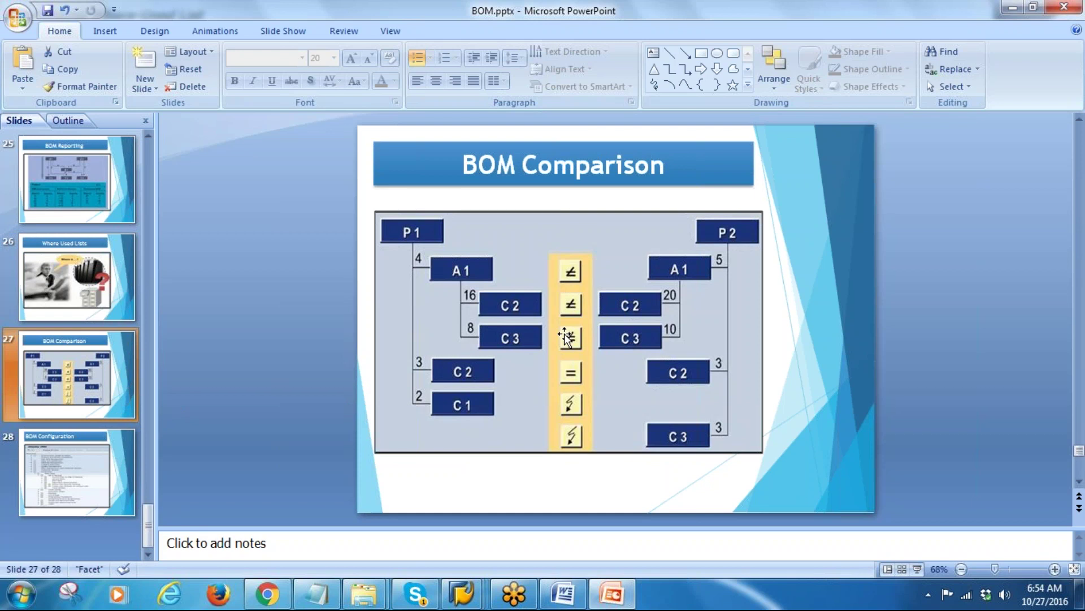
left_click(465, 164)
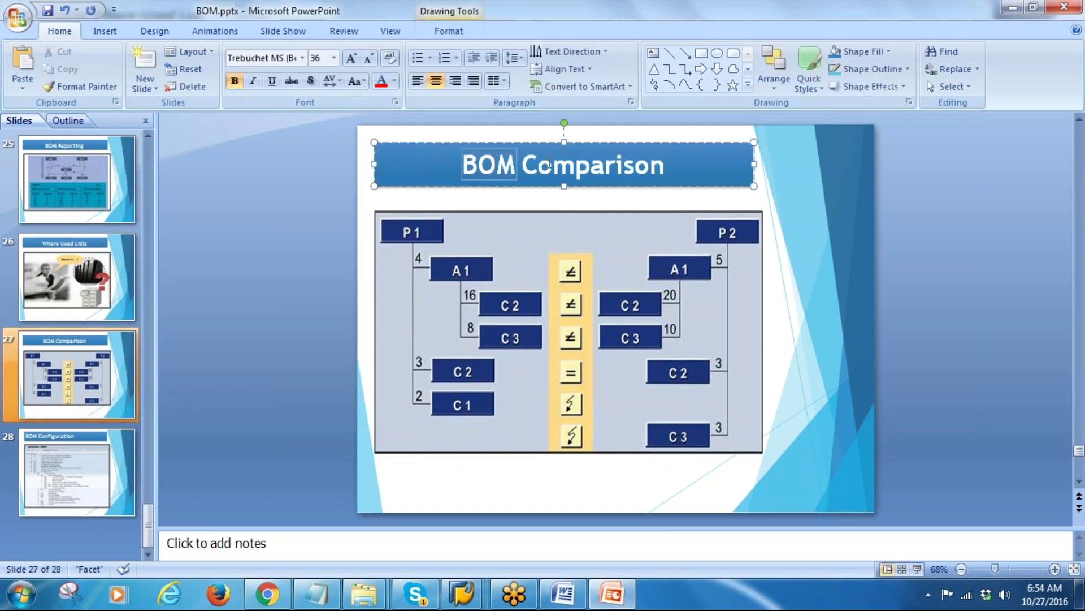
left_click(594, 289)
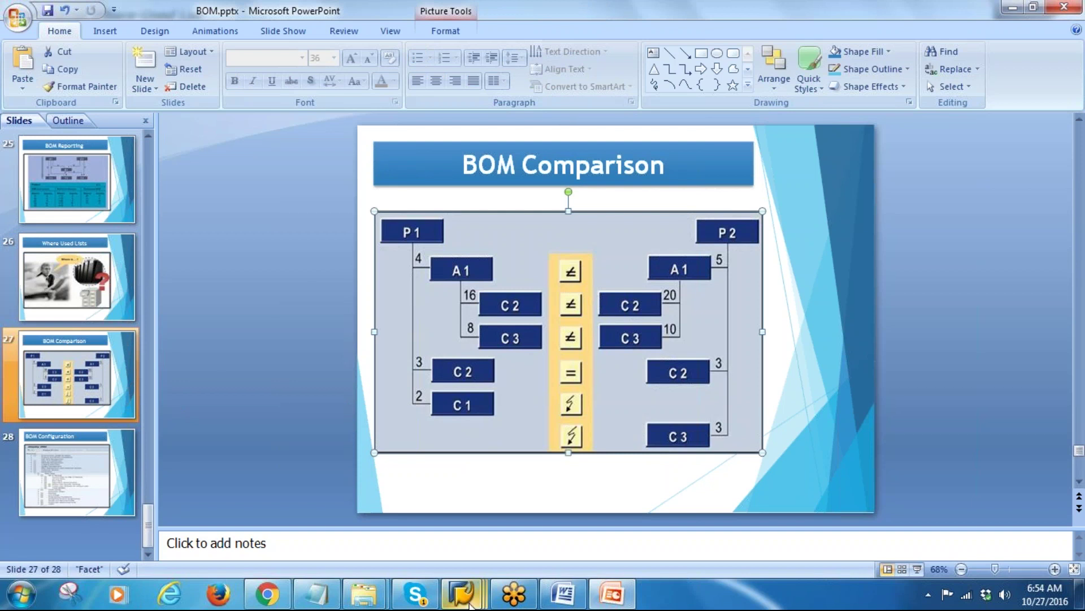
Copy material number 50065738 from the SAP BOM display into the Notepad notes, below the Alternate BOM's line
mouse_move(461, 594)
left_click(1063, 565)
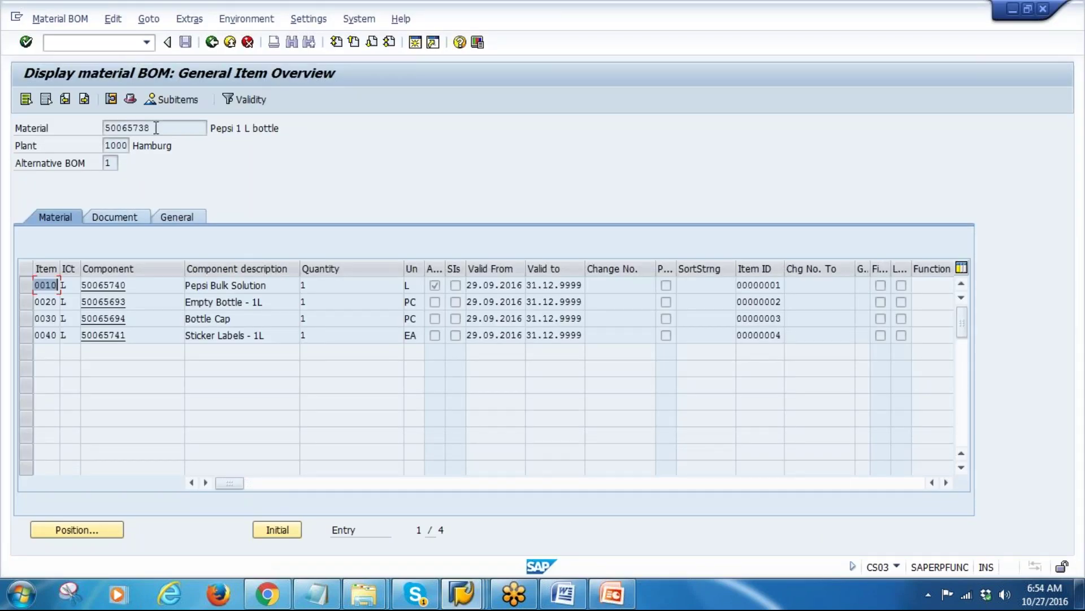
left_click_drag(157, 127, 71, 128)
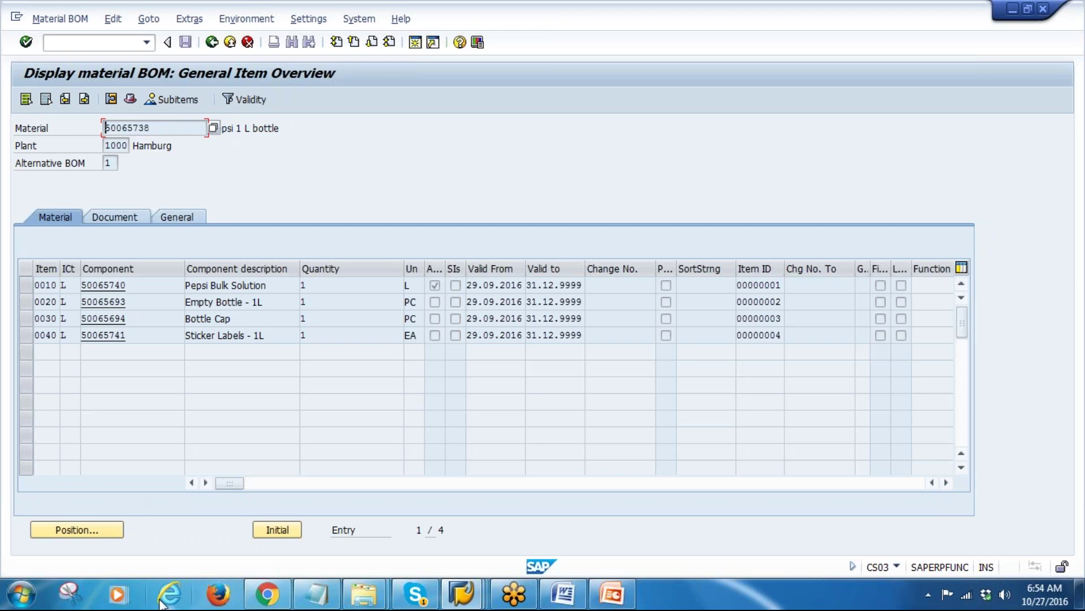
left_click(316, 593)
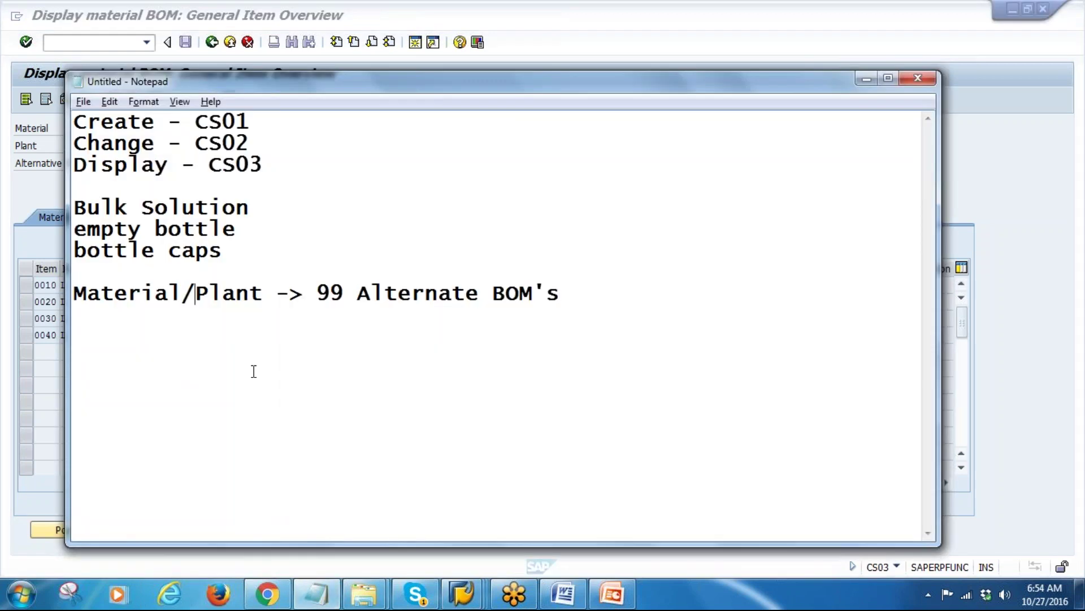
key("Return")
key("Return")
key("ctrl+v")
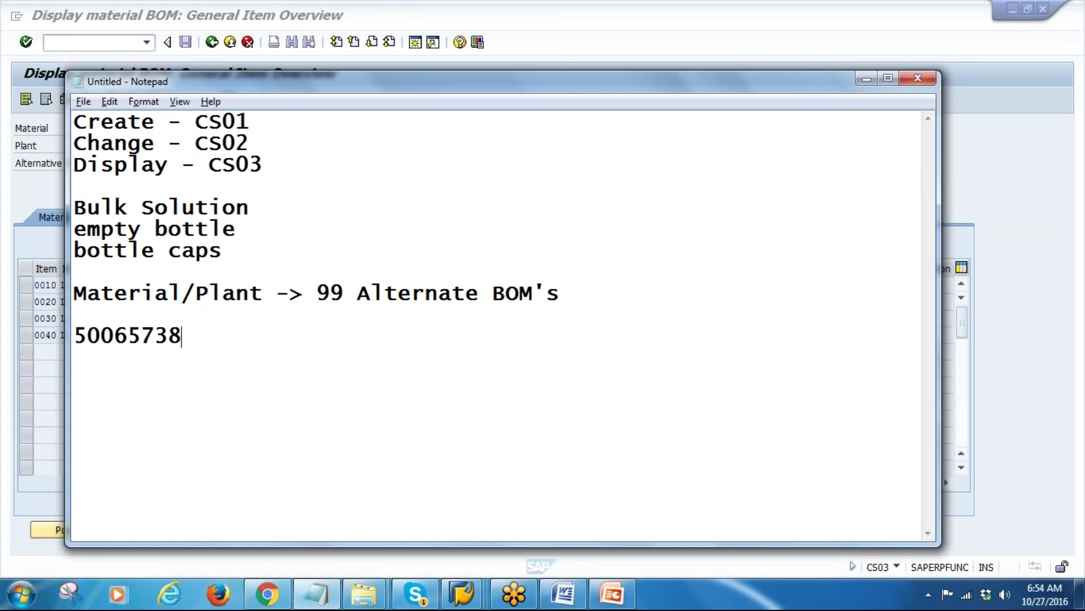
Copy material number 50065833 from the where-used list into Notepad on the line beneath 50065738
key("alt+Tab")
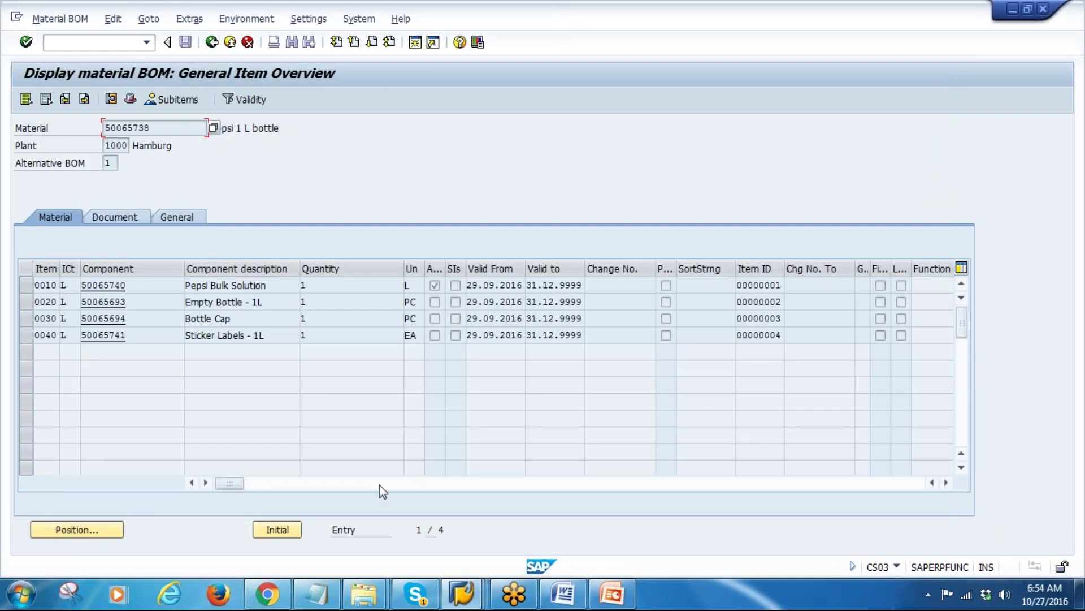
mouse_move(461, 594)
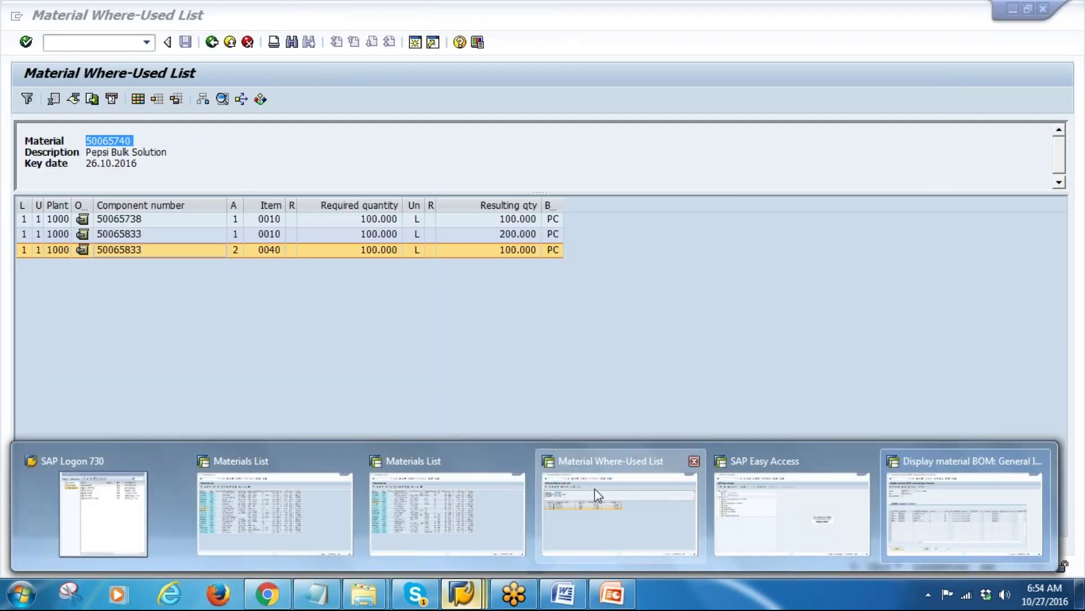
left_click(595, 490)
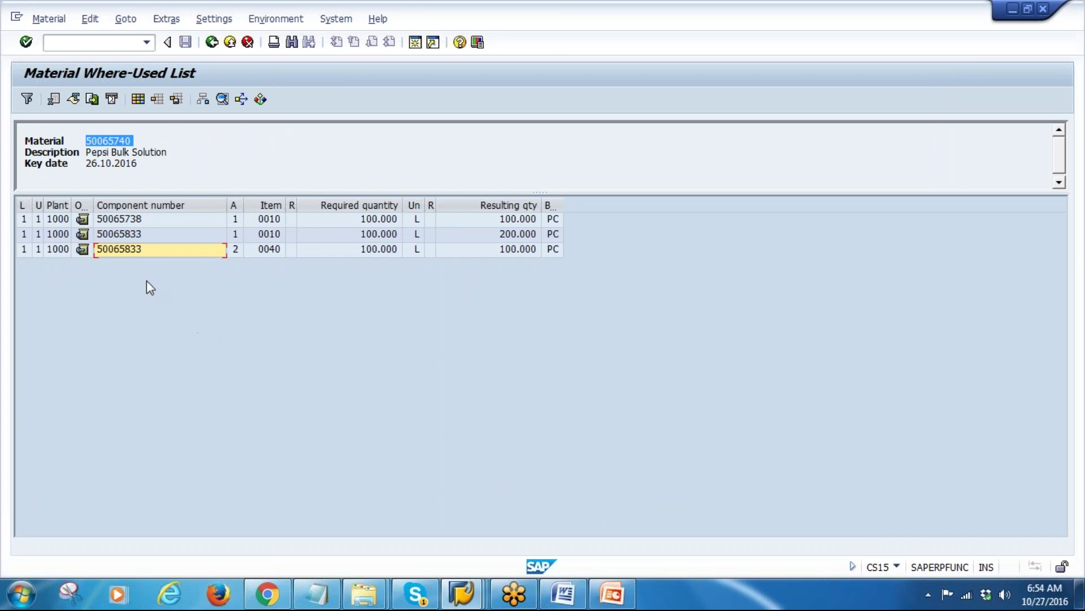
left_click(127, 234)
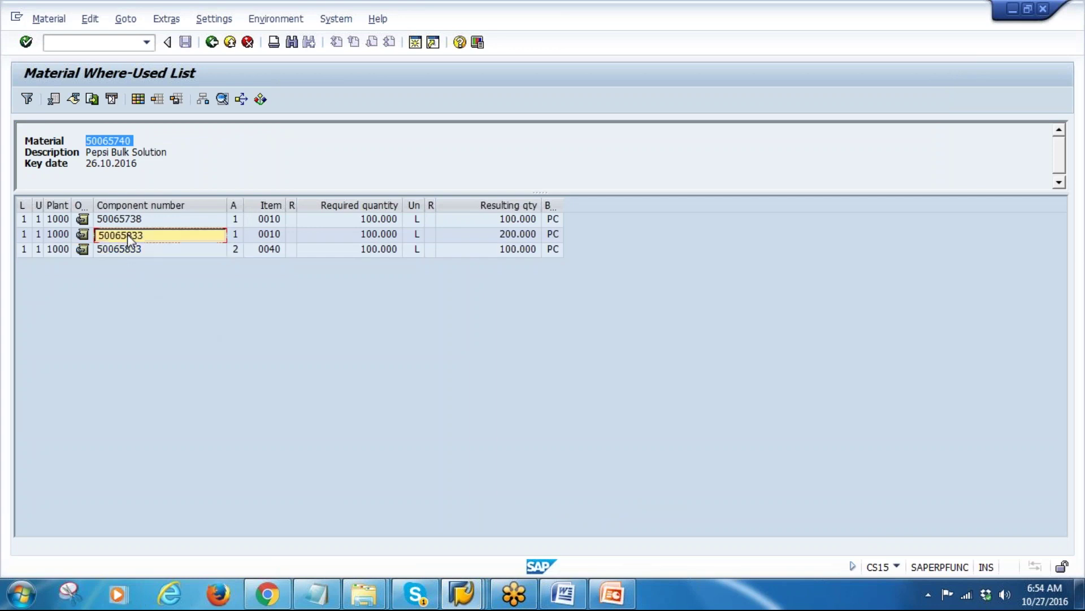
key("alt+Tab")
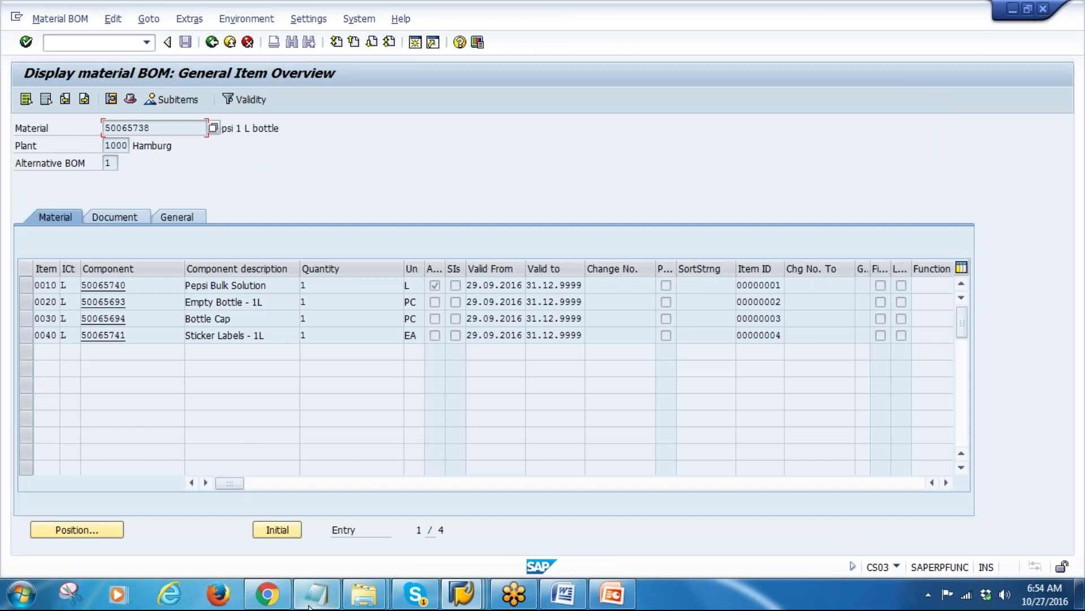
left_click(316, 594)
key("ctrl+v")
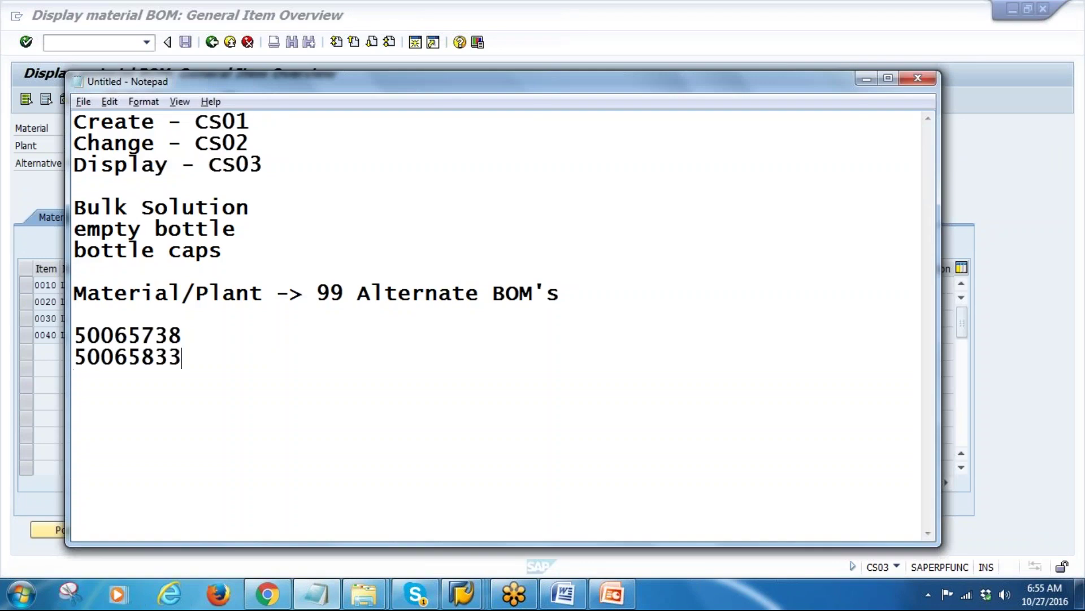
Leave the BOM item overview and the where-used list, and open CS14 - BOM Comparison from the Reporting folder
key("alt+Tab")
left_click(212, 42)
left_click(461, 593)
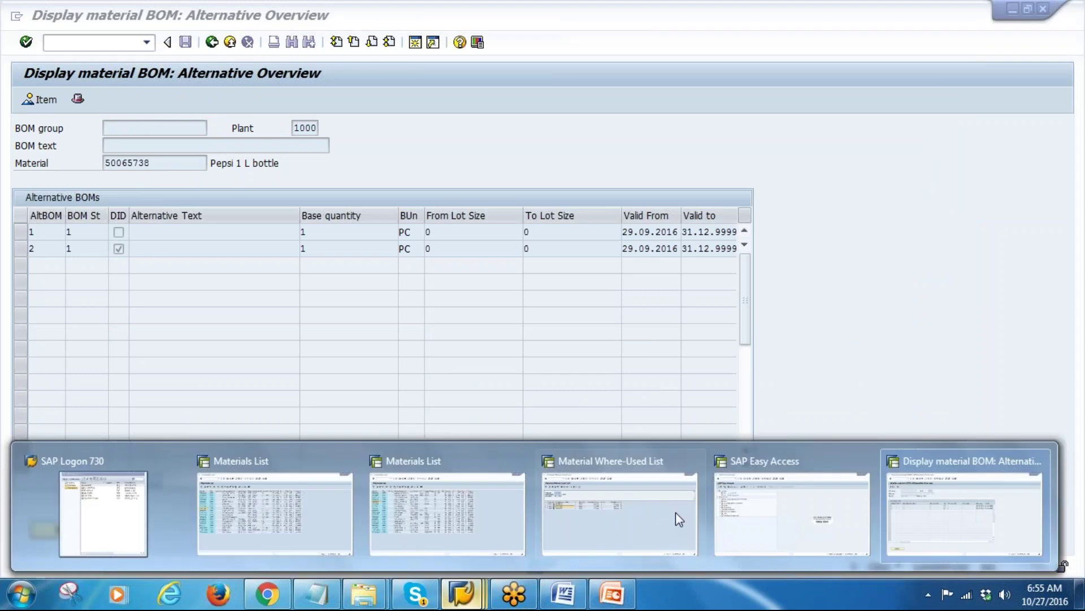
left_click(573, 488)
left_click(213, 43)
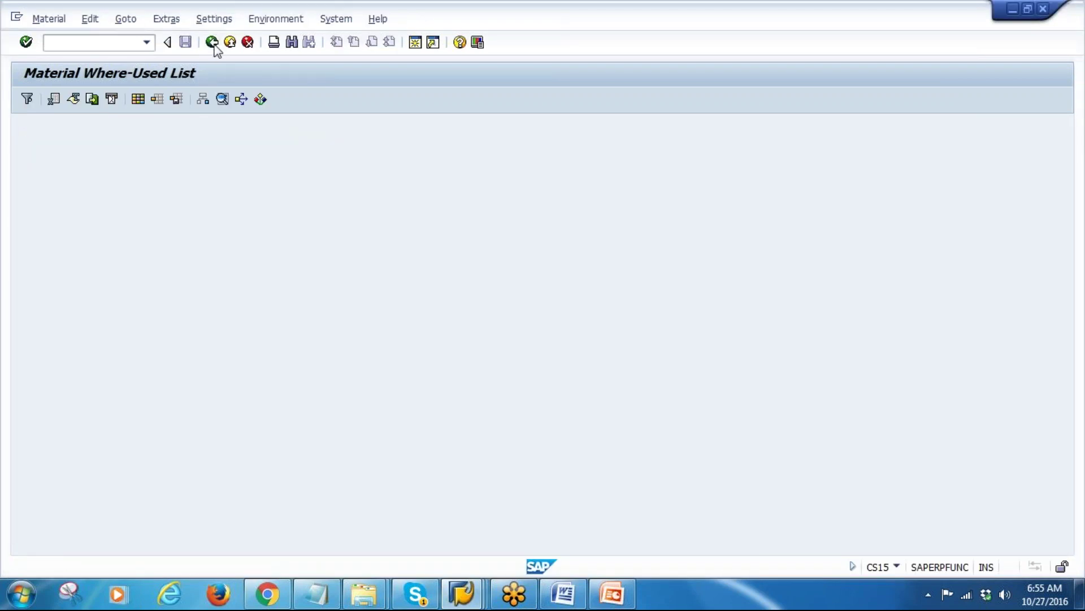
left_click(212, 43)
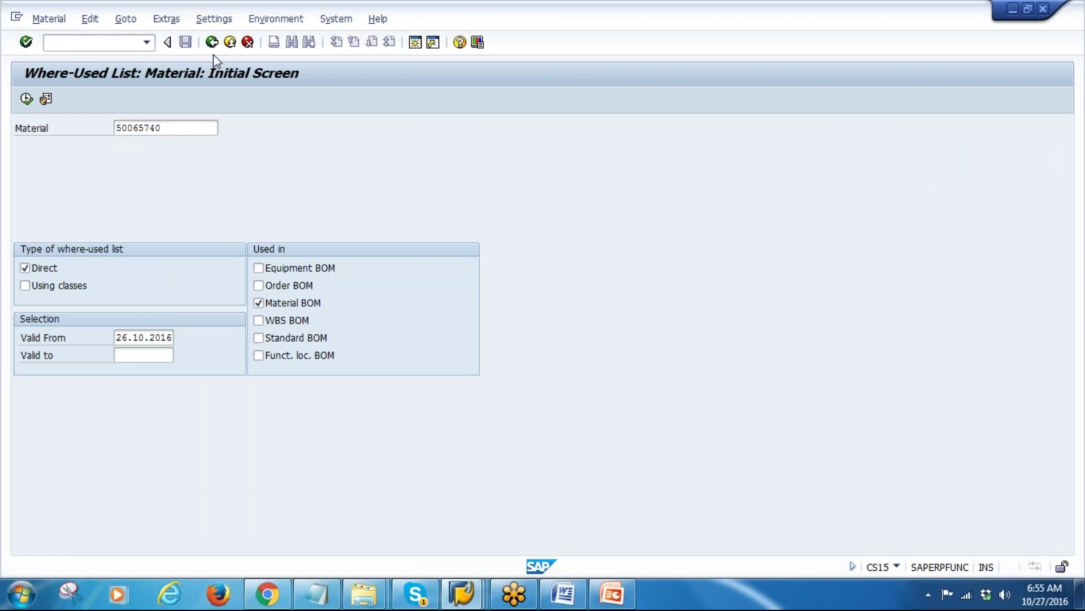
left_click(213, 43)
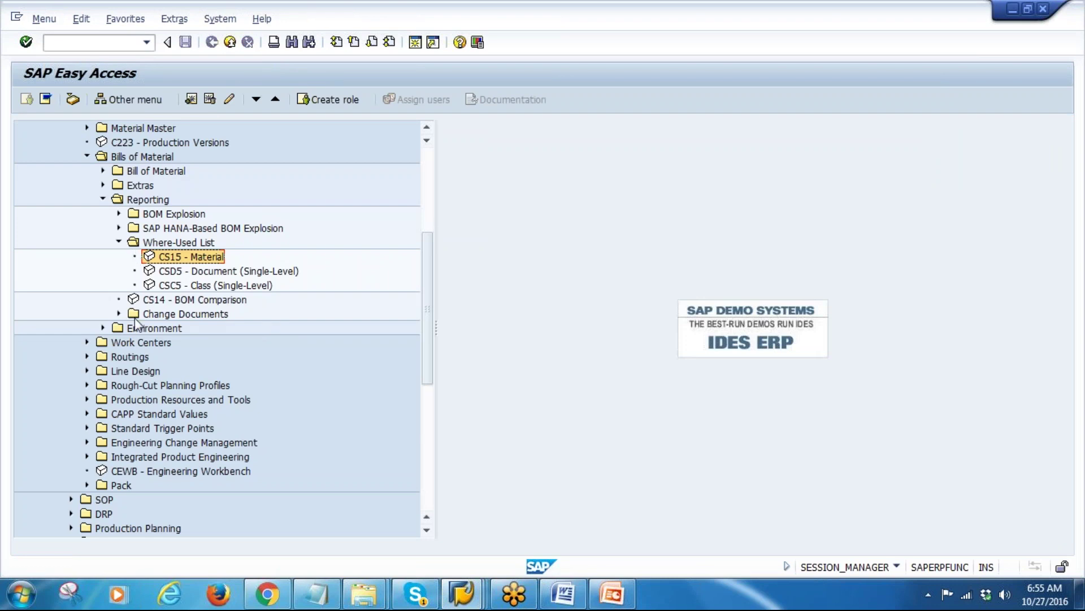
left_click(170, 301)
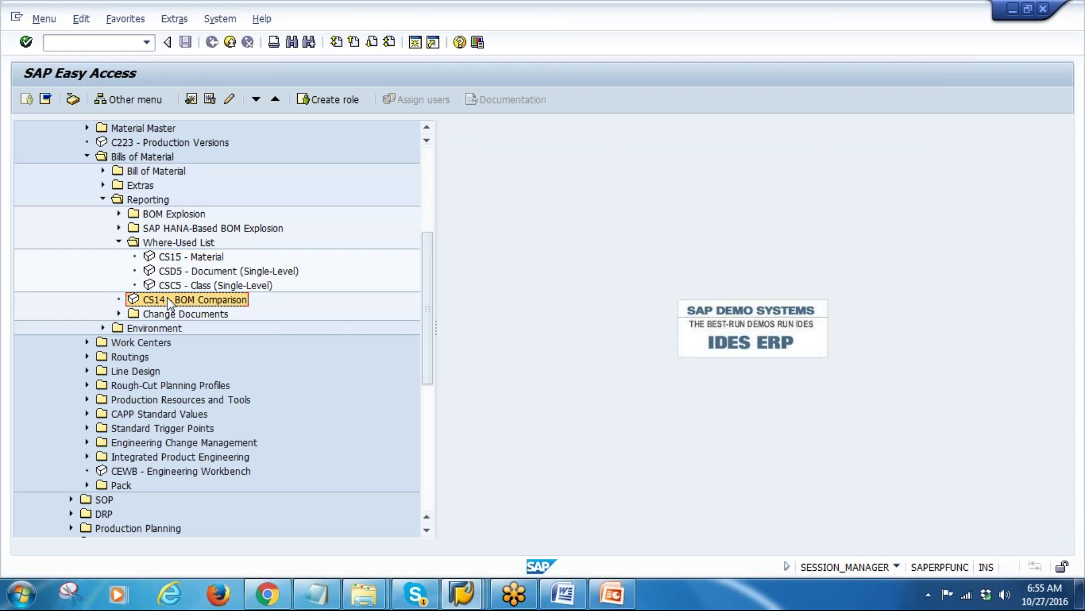
double_click(169, 301)
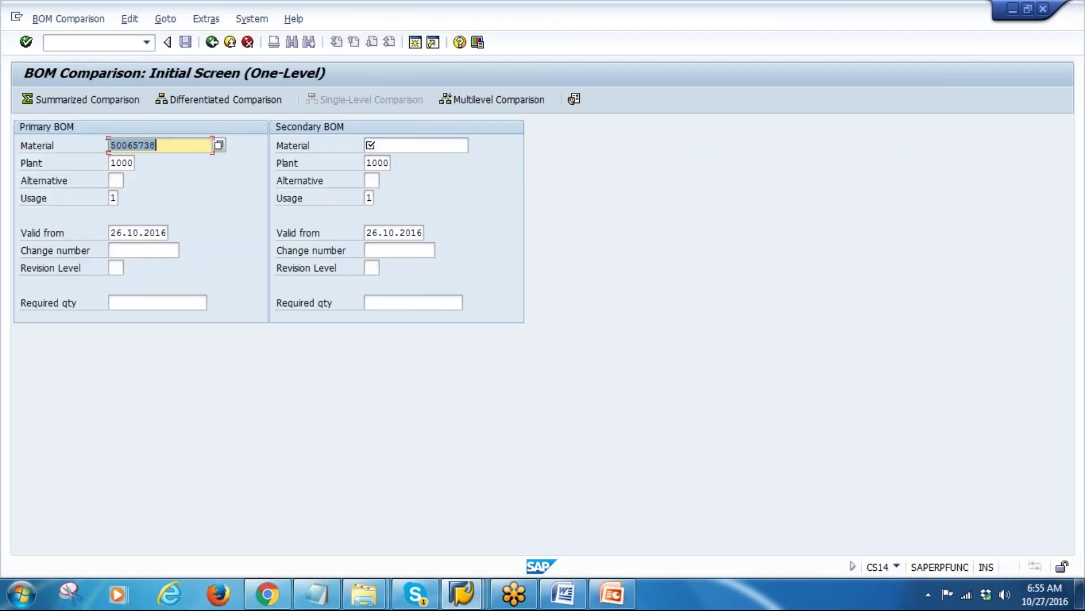
Enter 50065833, copied from the Notepad notes, as the Secondary BOM material in the BOM comparison
left_click(315, 604)
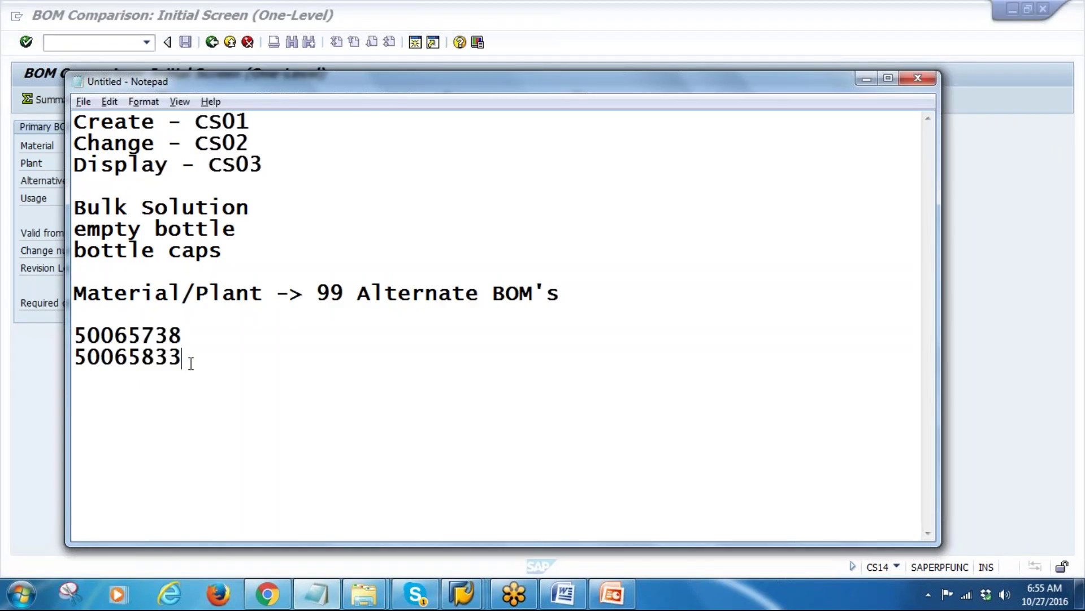
left_click_drag(191, 363, 71, 359)
key("ctrl+c")
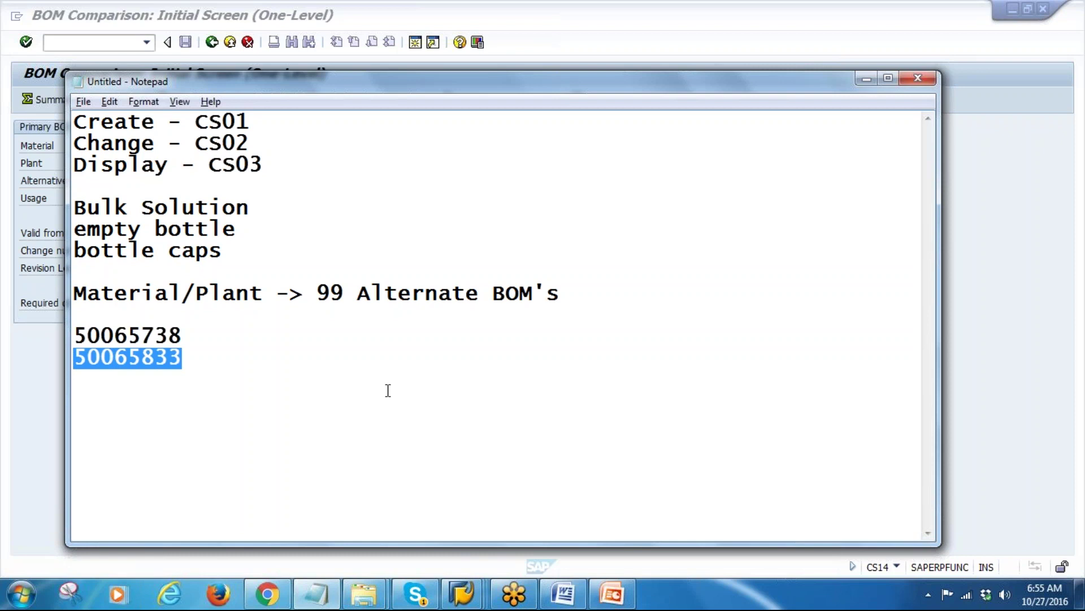
key("alt+Tab")
left_click(388, 146)
key("ctrl+v")
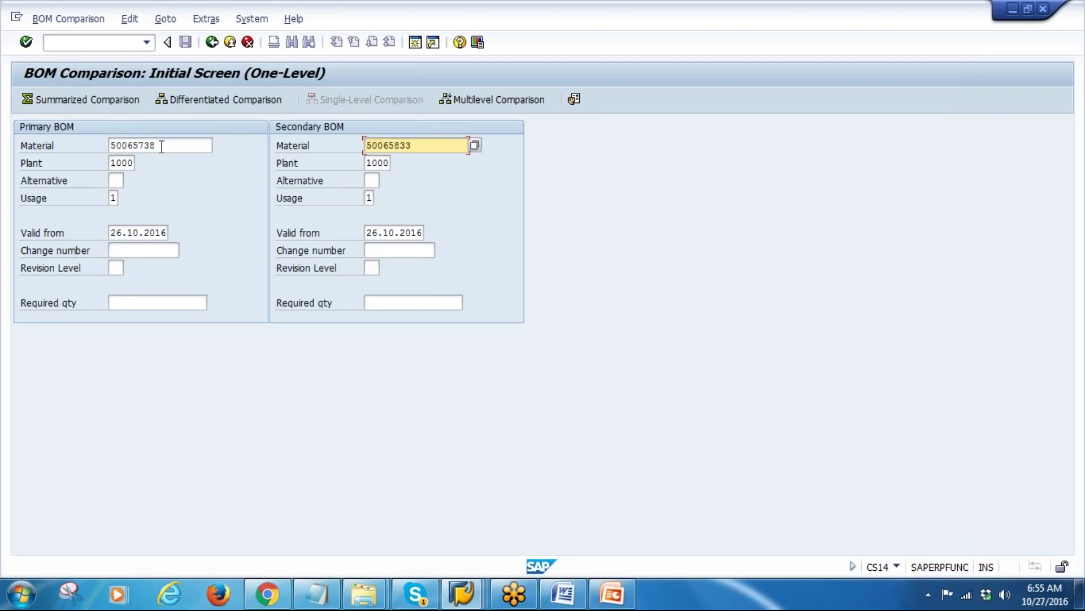
Set Alternative 01 for both the primary and secondary BOM, and run the summarized comparison to check the Pepsi Bulk Solution component
key("shift+Tab")
key("Tab")
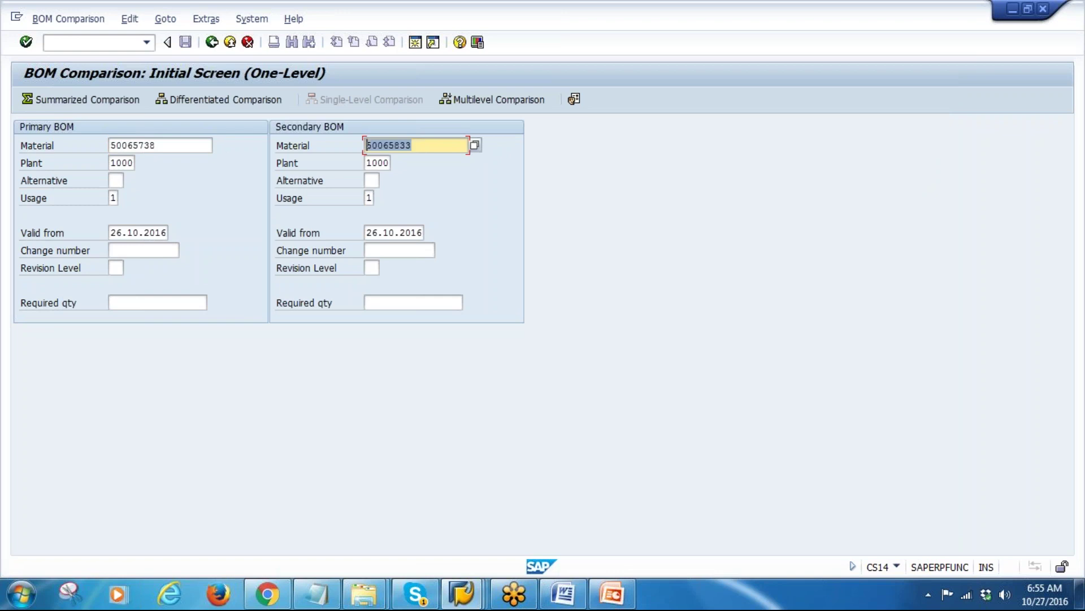
left_click(117, 179)
type("01")
left_click(371, 180)
type("01")
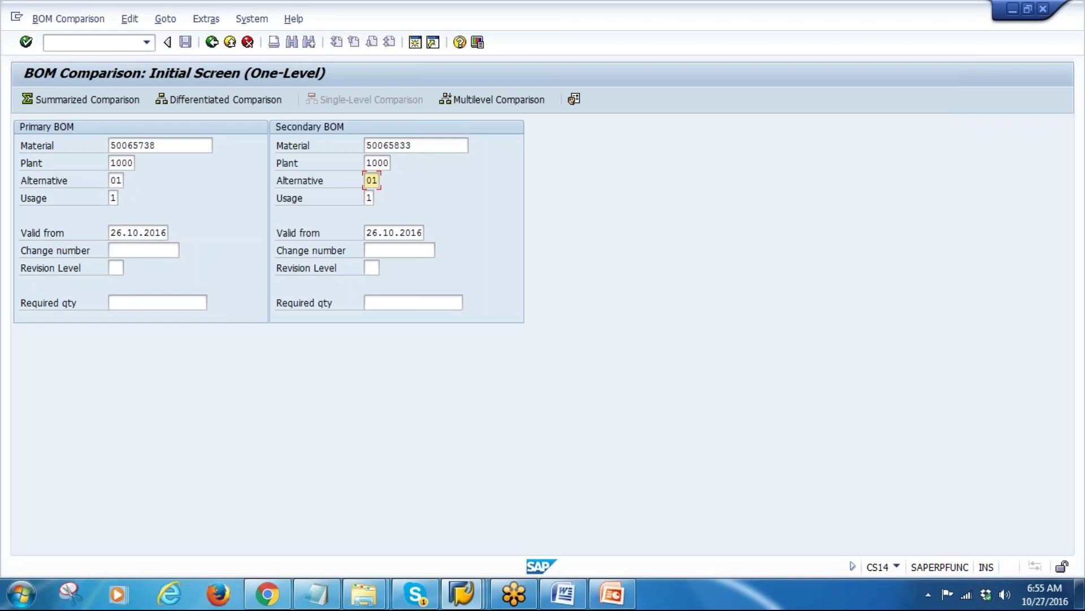
left_click(72, 101)
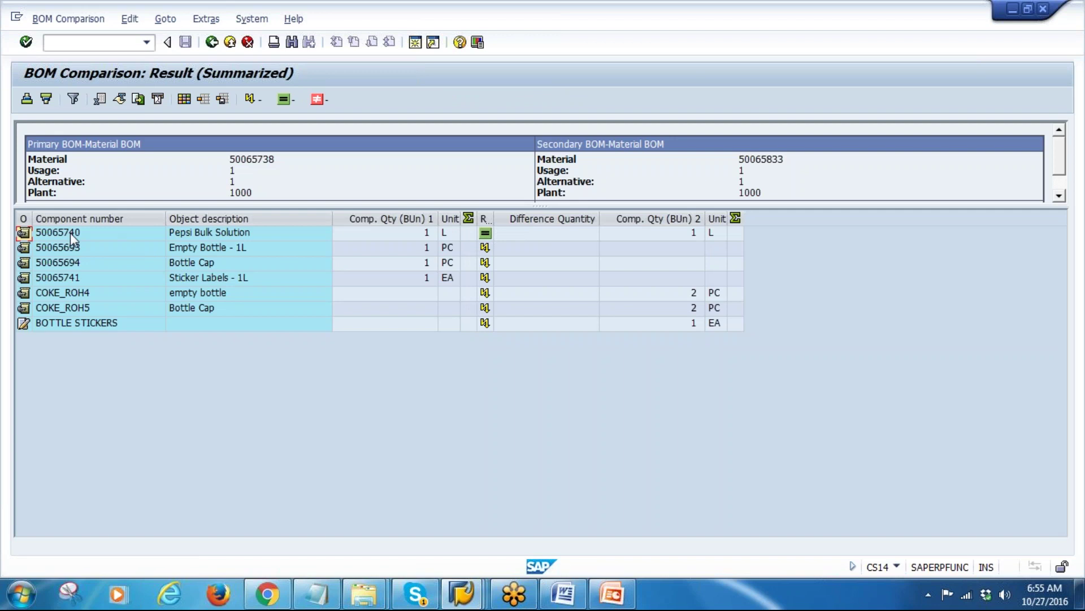
left_click(204, 233)
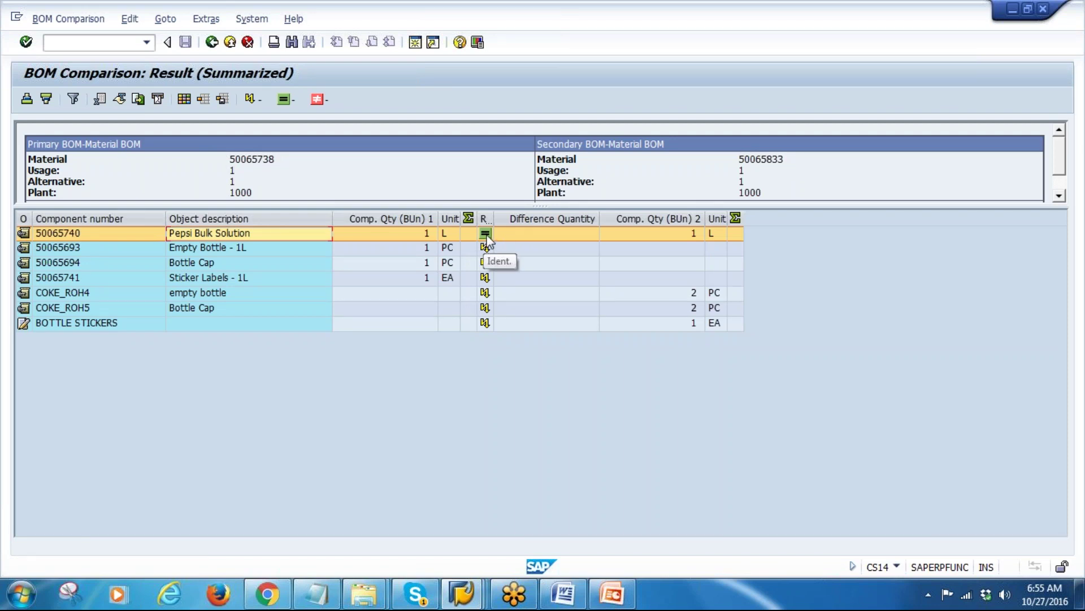
Switch to PowerPoint, present the BOM Comparison slide and circle its equals symbol in red, ending with the annotation erased and the show closed
key("alt+Tab")
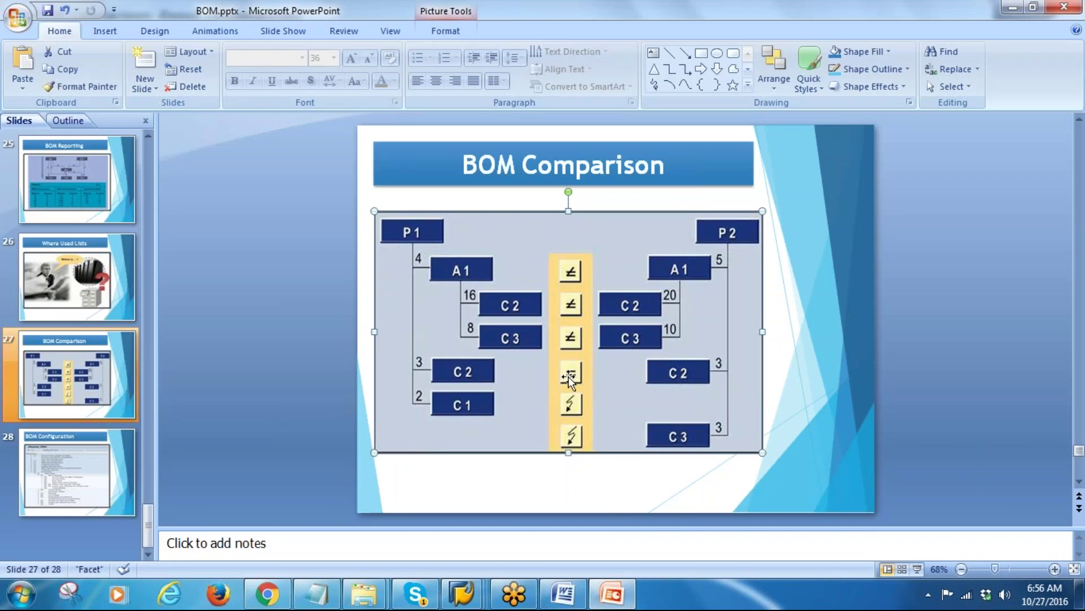
left_click(918, 569)
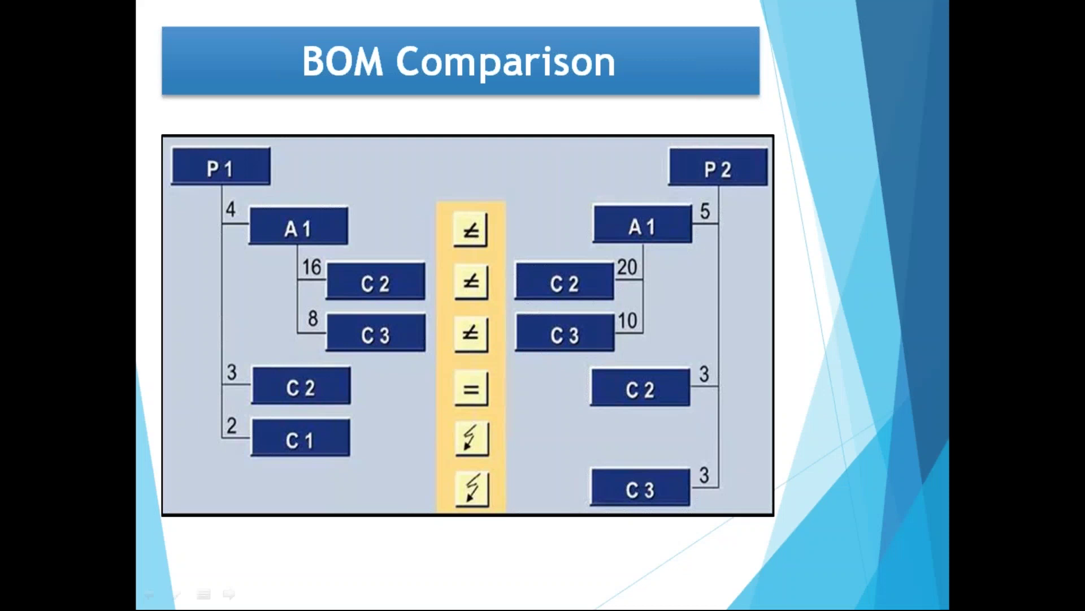
mouse_move(472, 369)
left_mouse_down()
mouse_move(449, 380)
mouse_move(465, 410)
mouse_move(498, 374)
mouse_move(470, 370)
left_mouse_up()
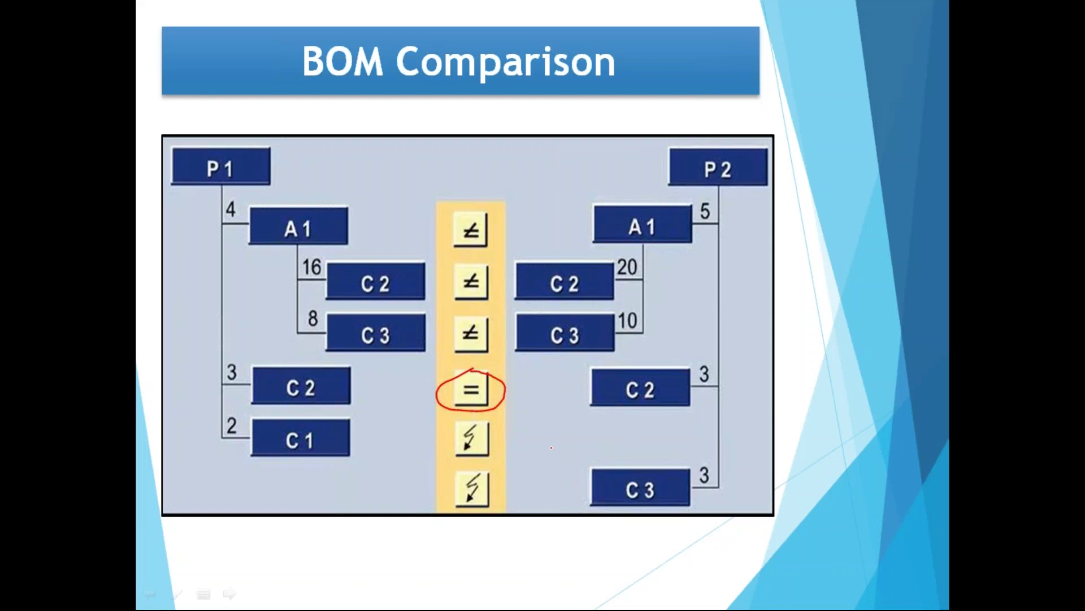
key("e")
key("Escape")
Switch back to the SAP BOM comparison result window to examine the result symbol for component 50065740
mouse_move(479, 595)
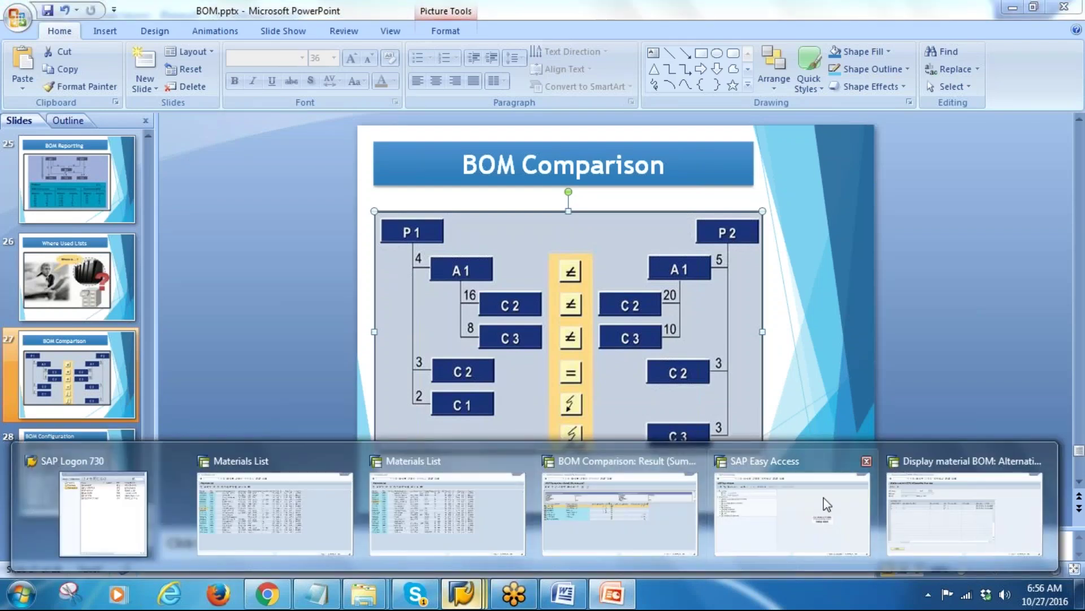
left_click(625, 509)
mouse_move(490, 239)
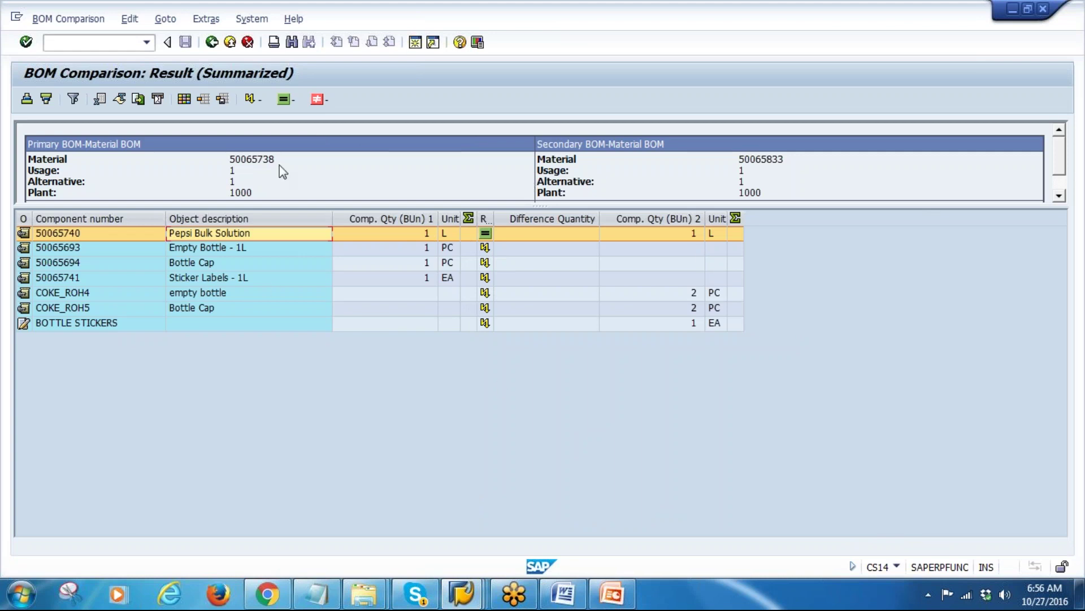
Switch to PowerPoint and move on from the BOM Comparison slide to slide 28, BOM Configuration
left_click(612, 593)
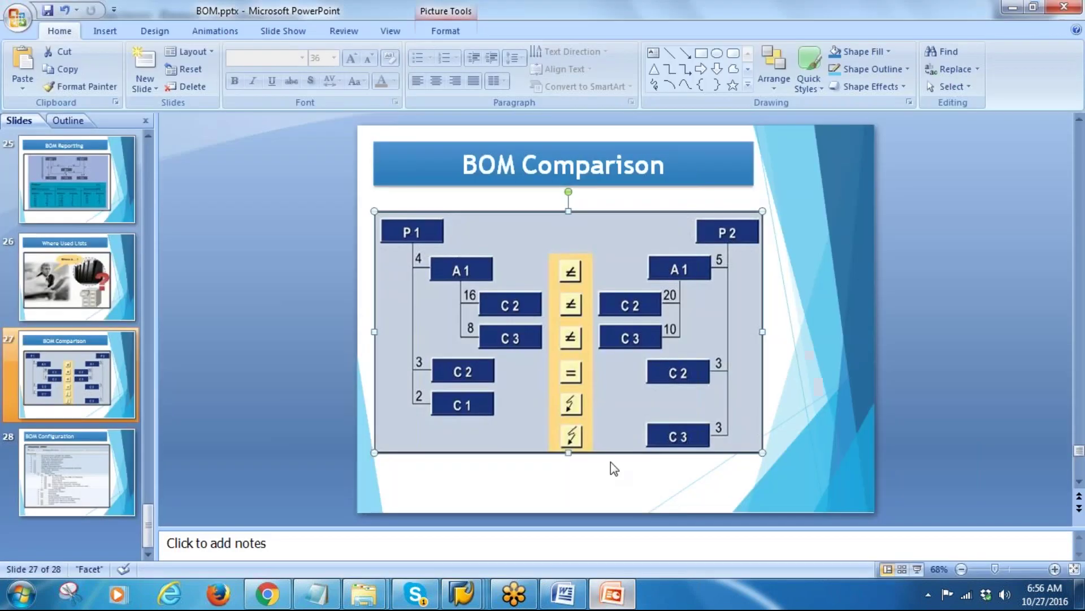
left_click(77, 467)
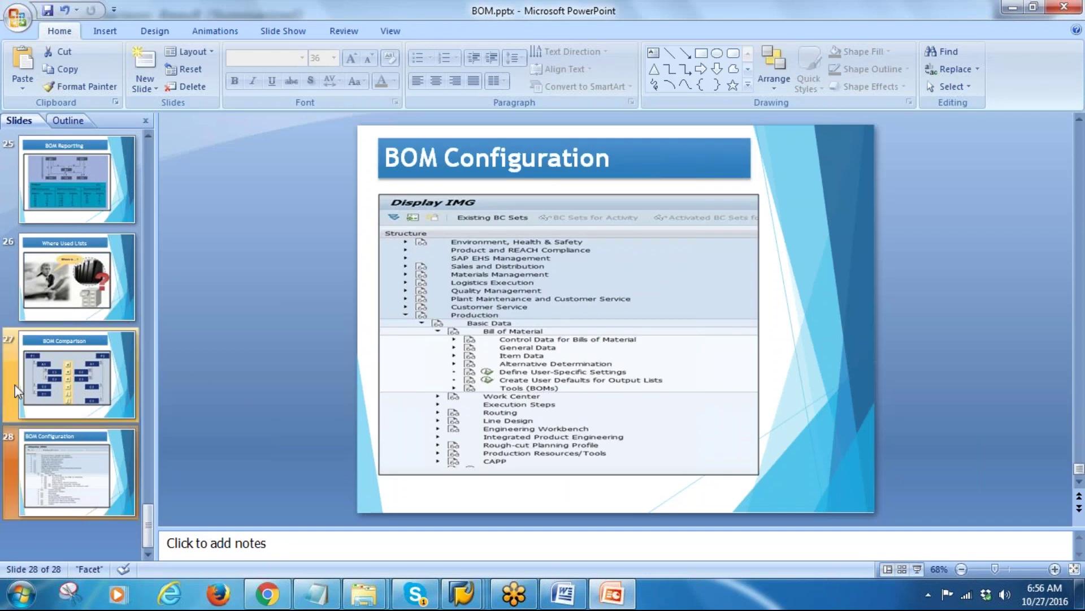
left_click(46, 394)
left_click(60, 477)
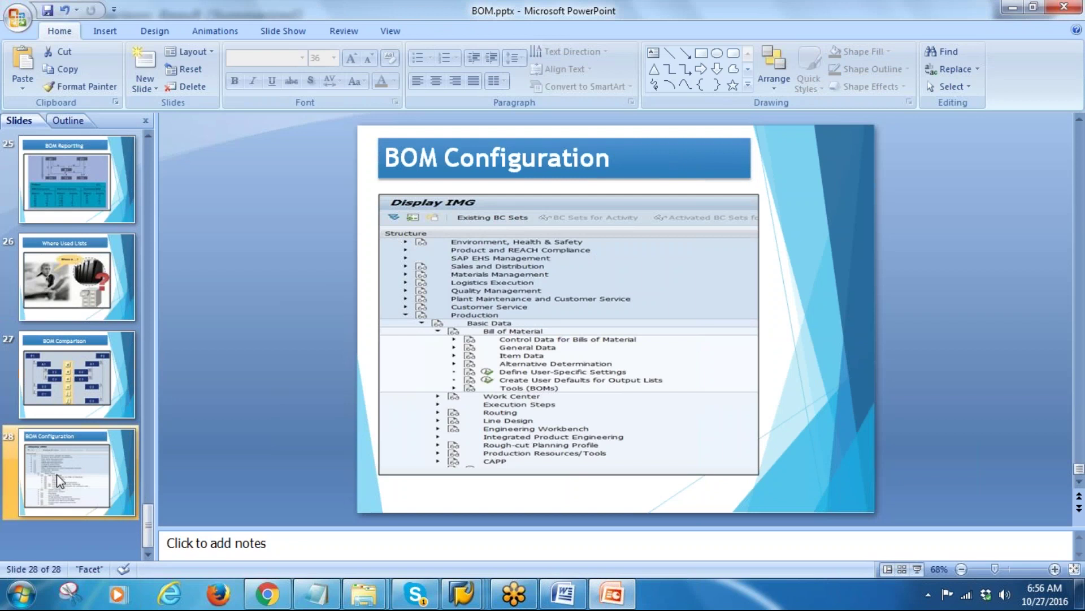